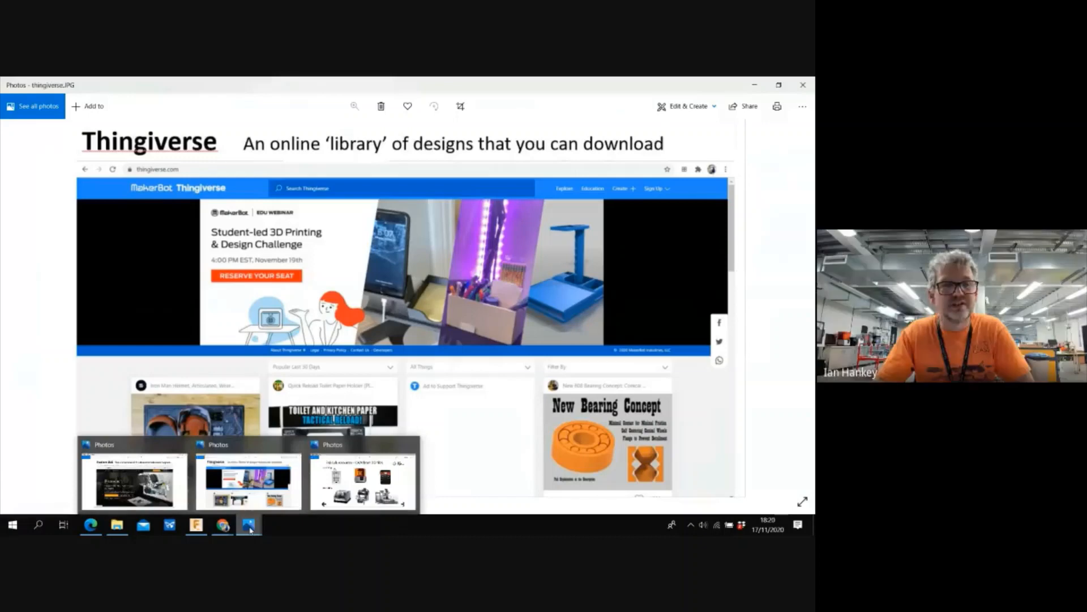
- Close the Fusion 360 download picture, minimize the Thingiverse picture and switch to Autodesk Fusion 360
click(154, 493)
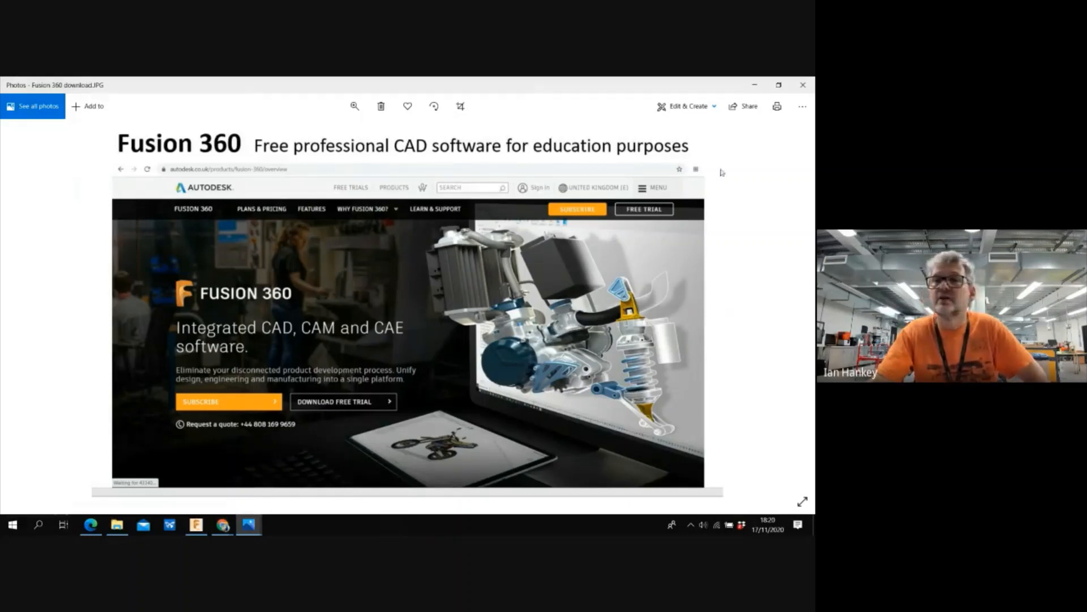
click(803, 85)
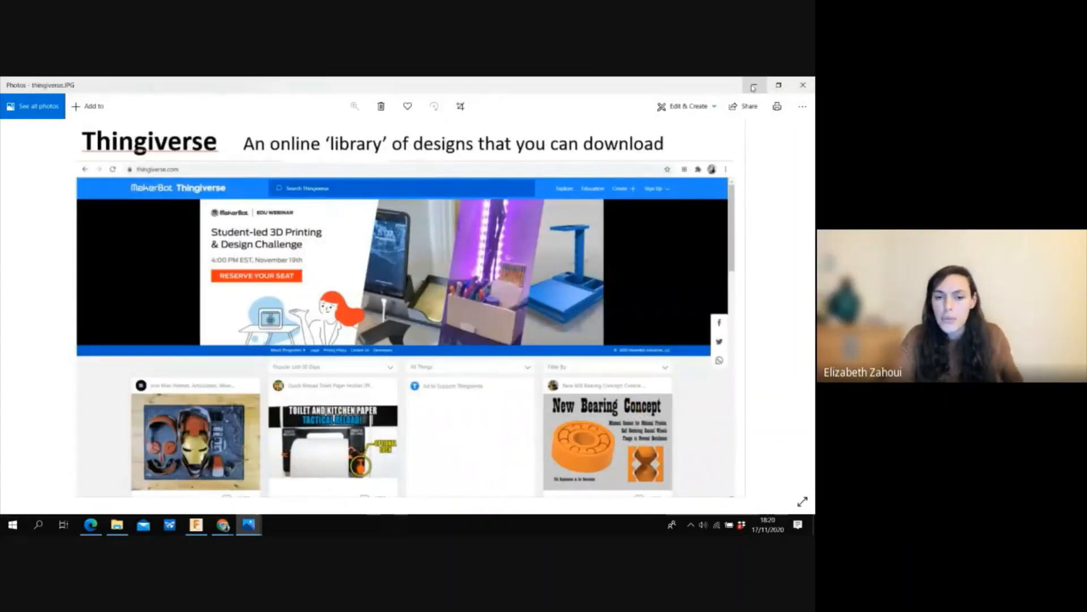
click(755, 86)
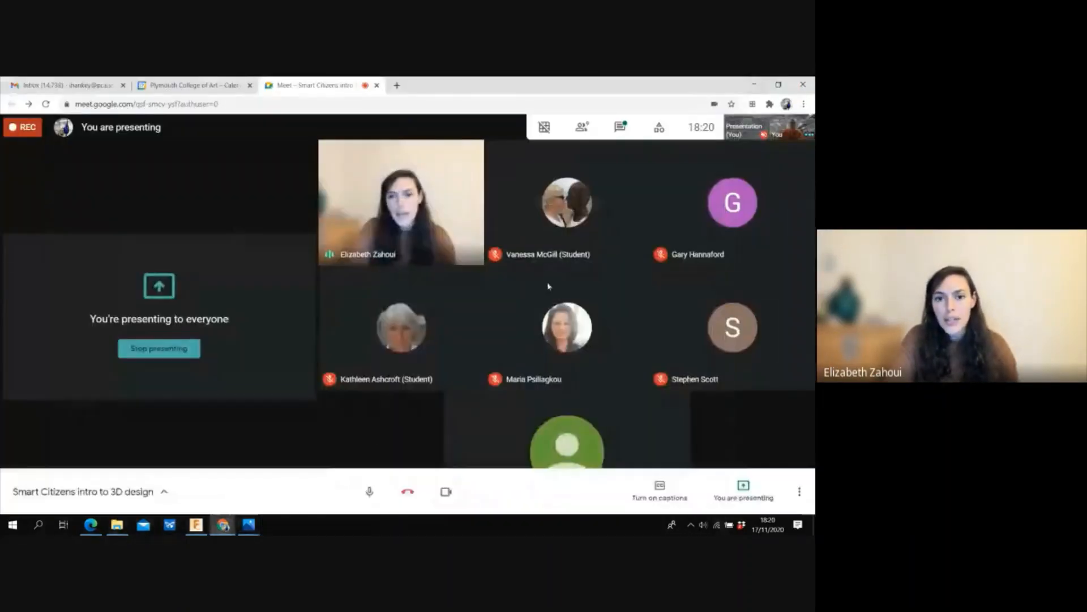
mouse_move(196, 527)
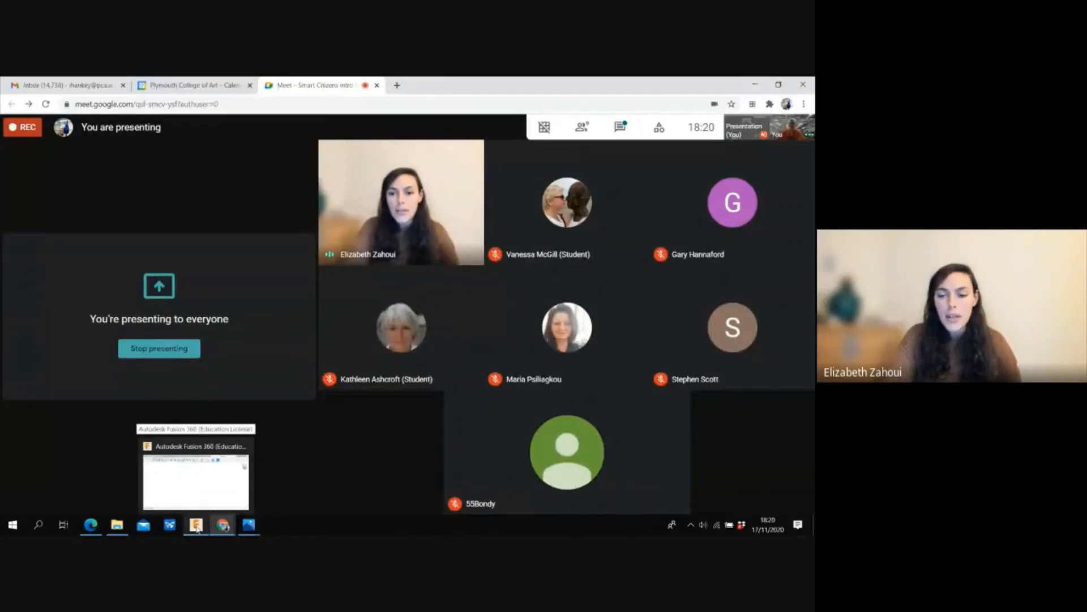
click(197, 527)
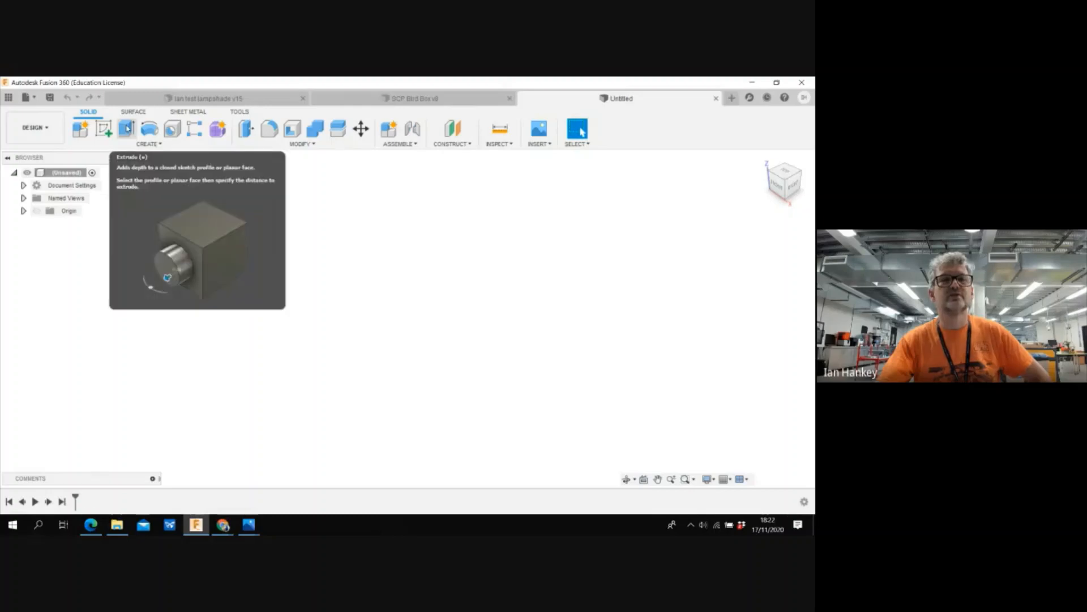
click(146, 145)
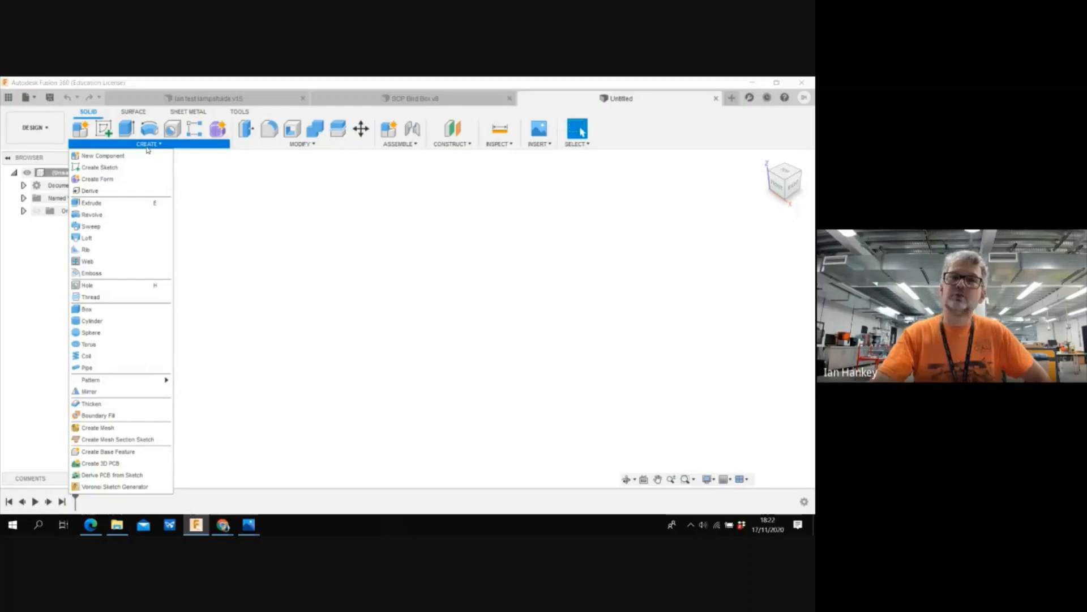
click(249, 233)
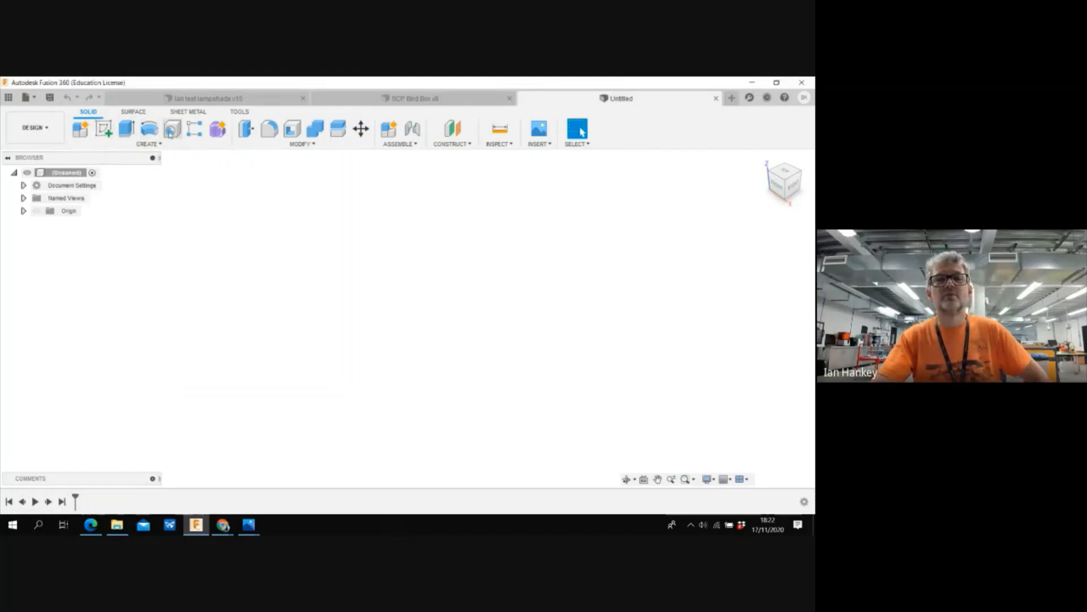
click(306, 145)
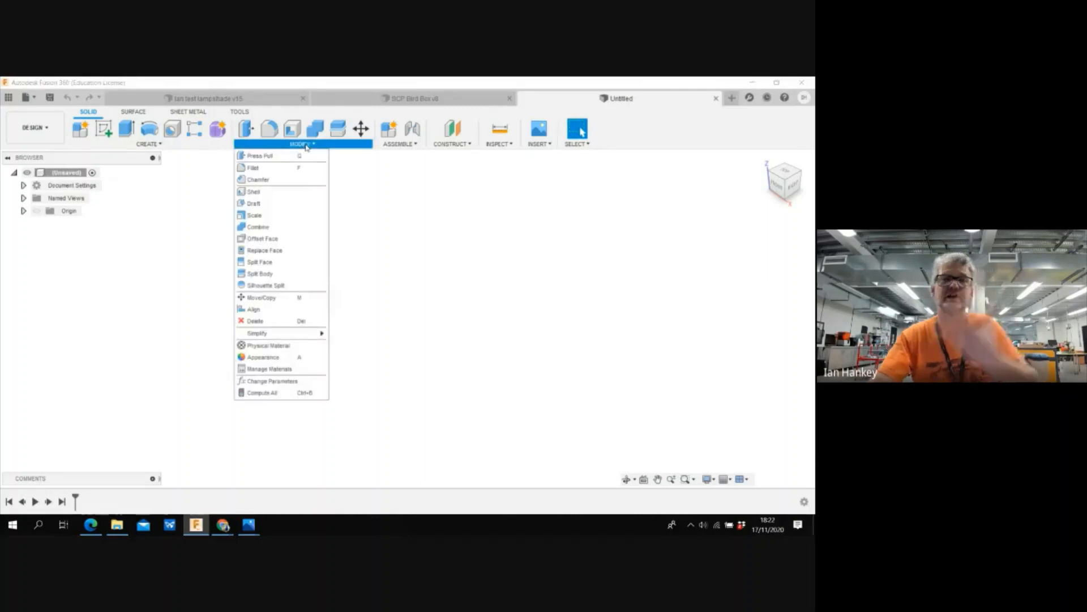
mouse_move(258, 220)
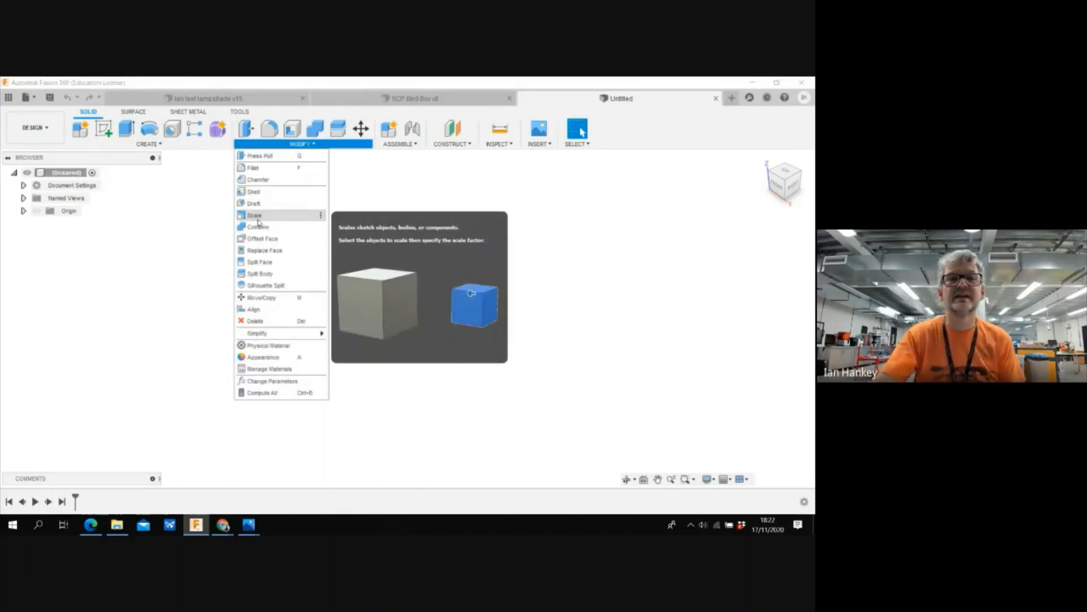
mouse_move(258, 193)
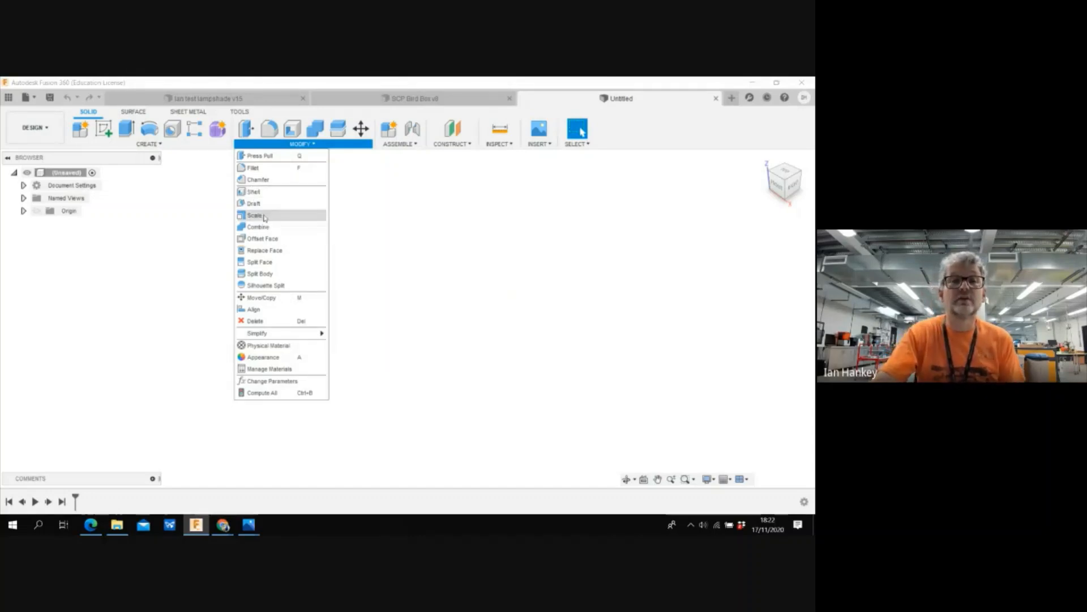
mouse_move(261, 169)
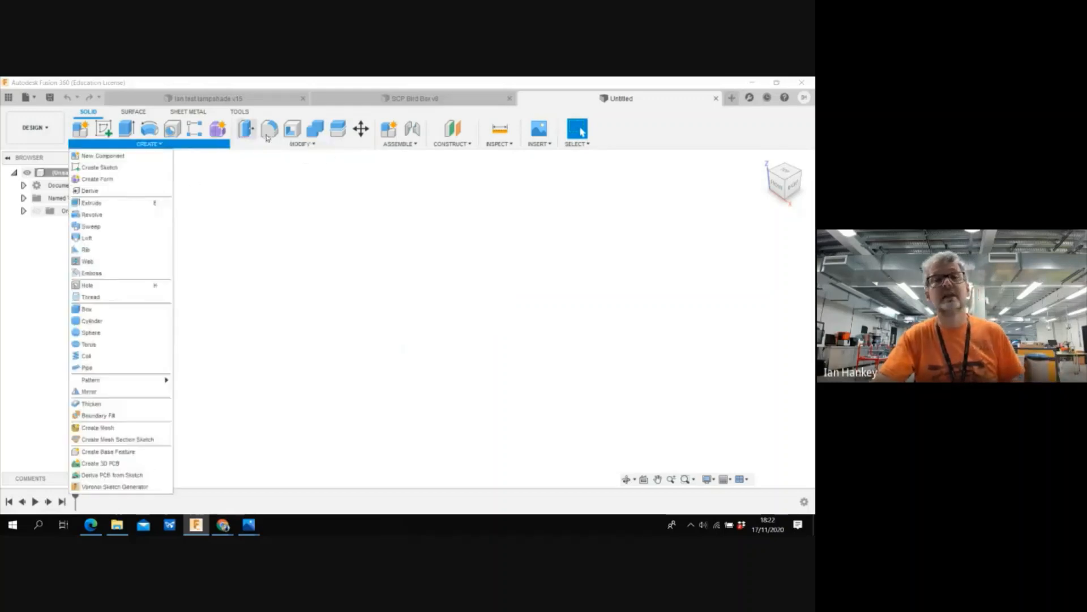
click(372, 209)
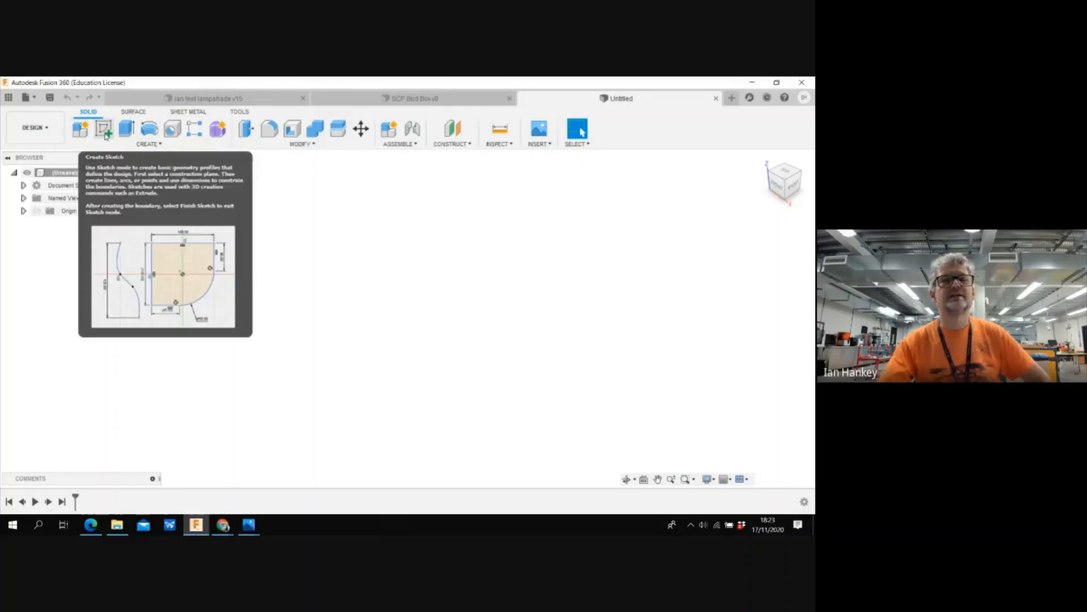
- Start a new sketch on the vertical YZ origin plane
click(135, 147)
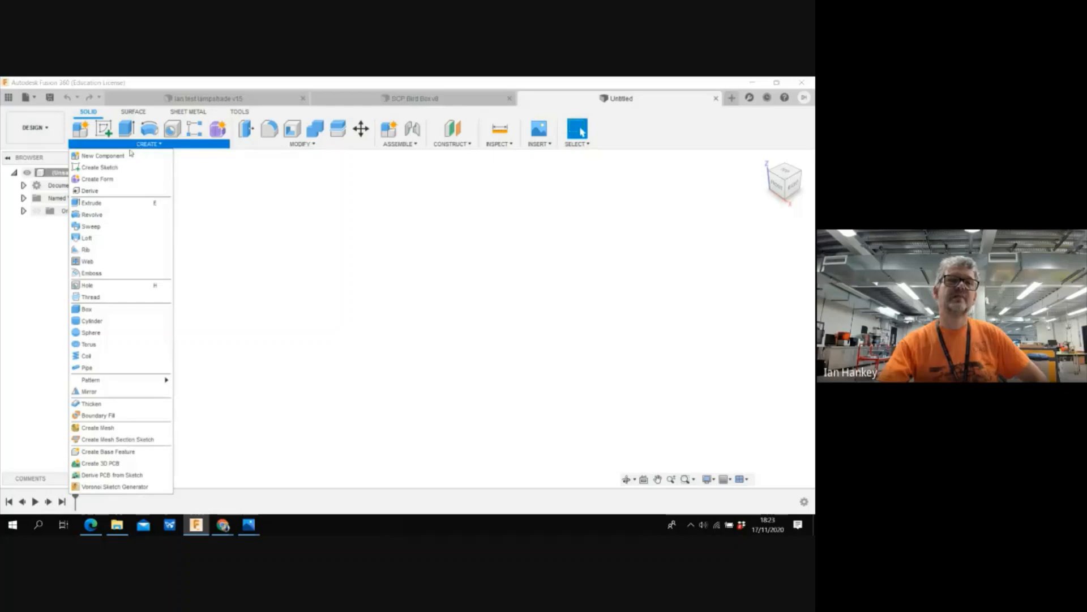
click(96, 169)
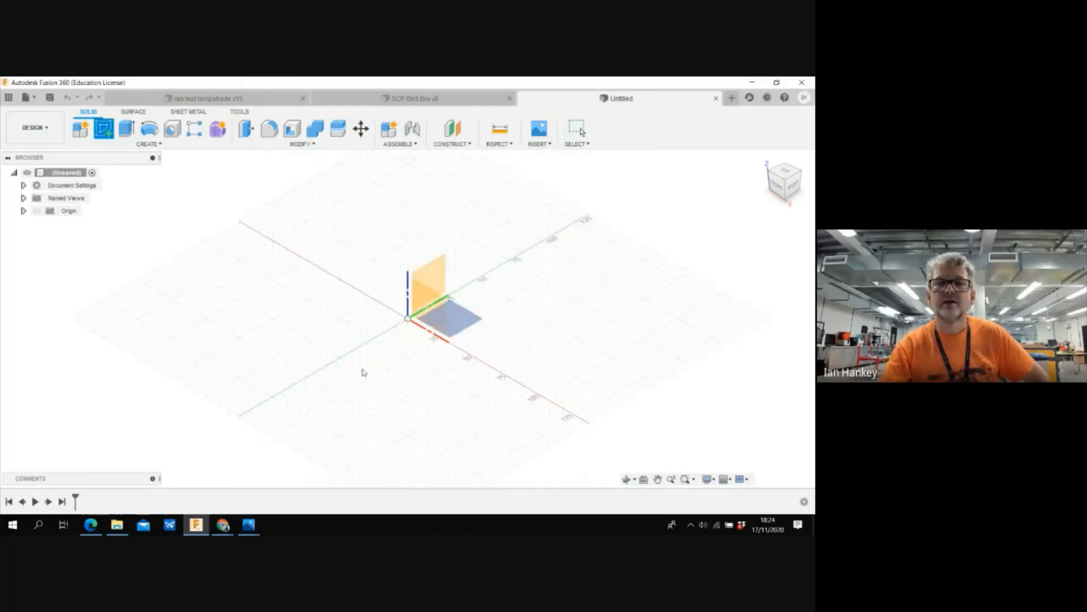
click(436, 343)
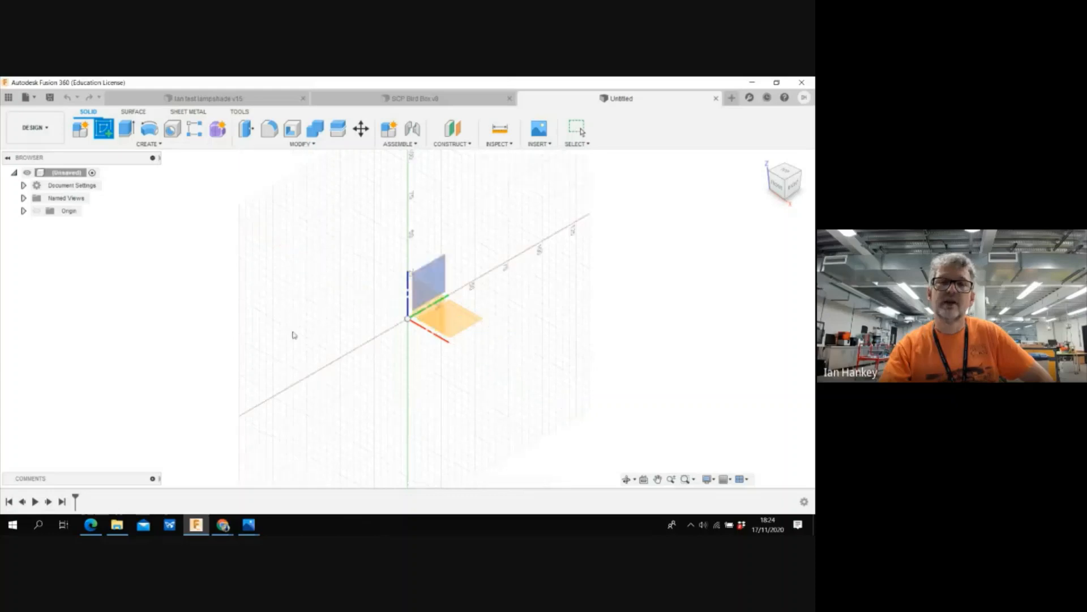
click(436, 282)
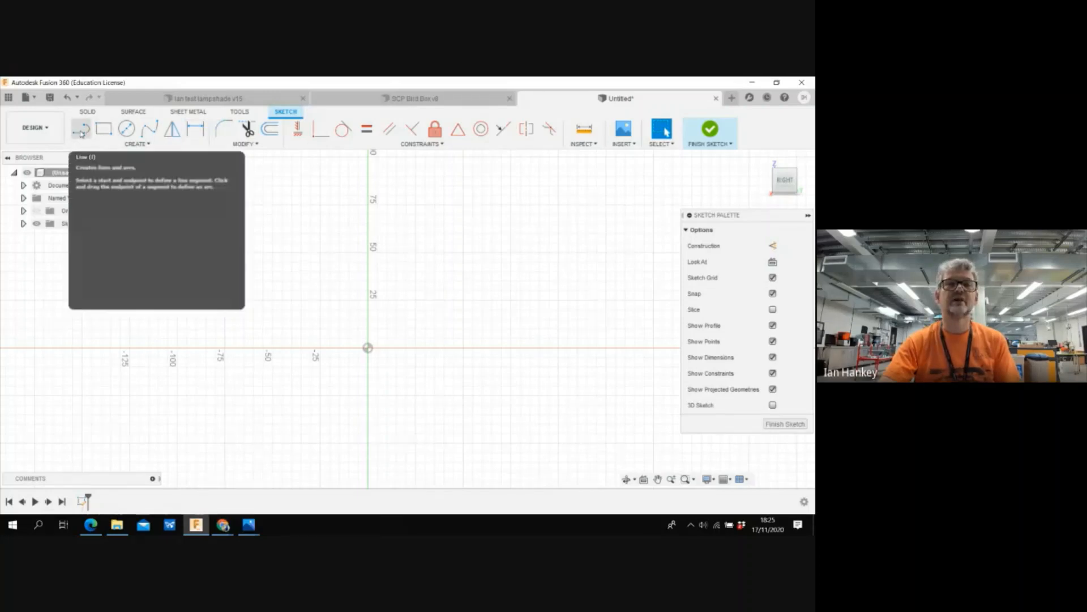
- Sketch a 30 mm horizontal line from the origin along the positive side of the horizontal axis
click(82, 133)
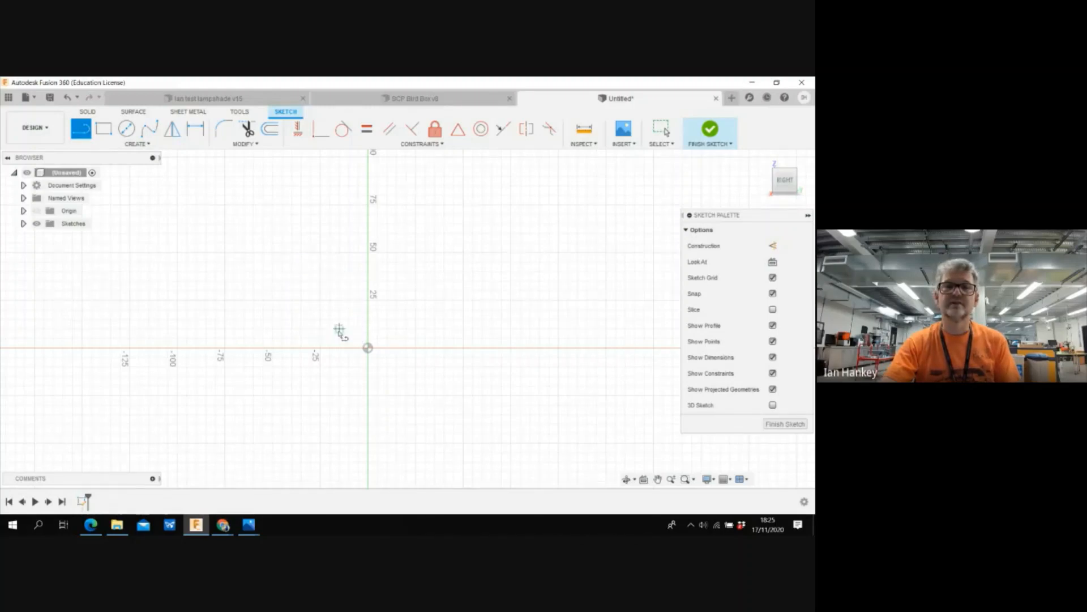
click(367, 347)
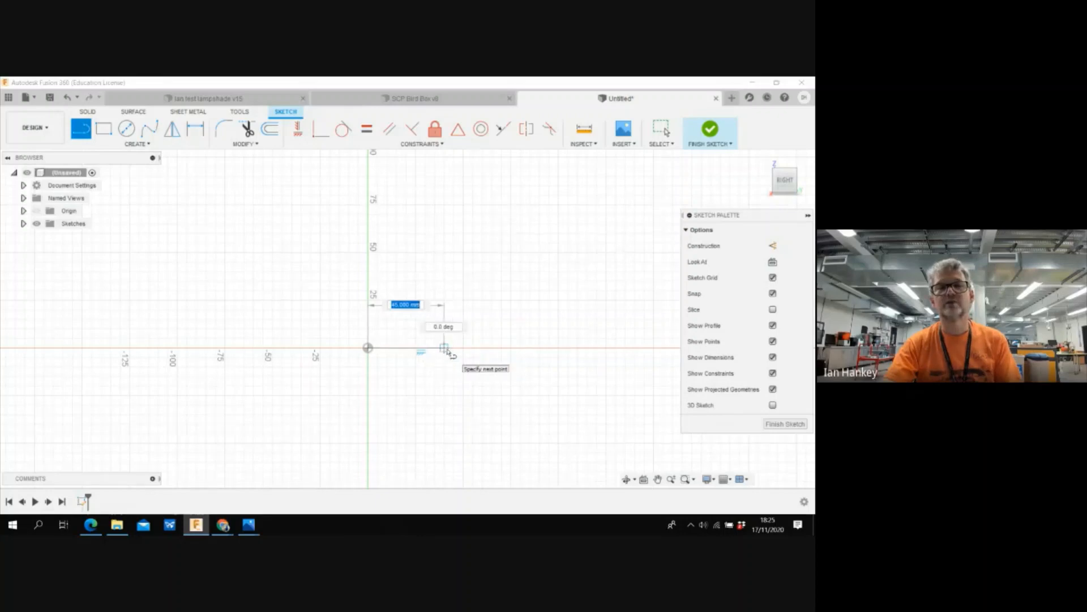
text(30)
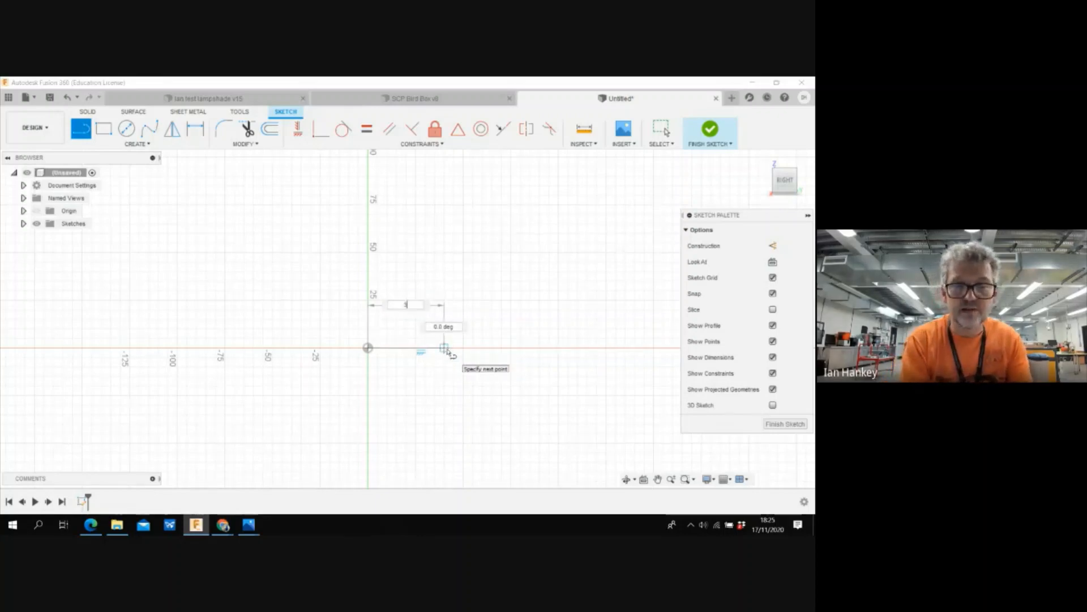
key(Tab)
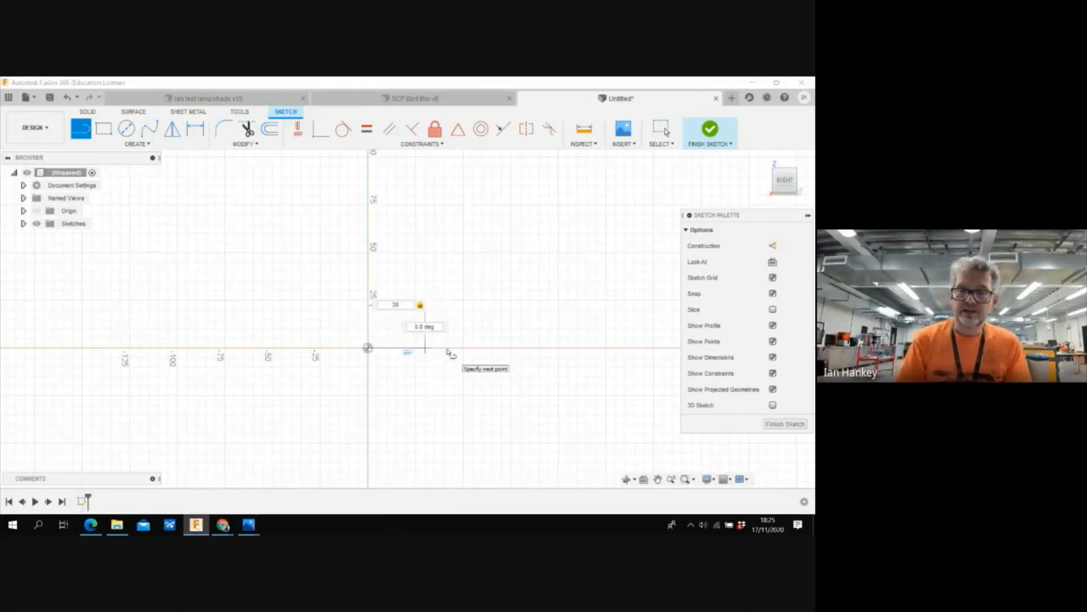
key(Return)
key(Escape)
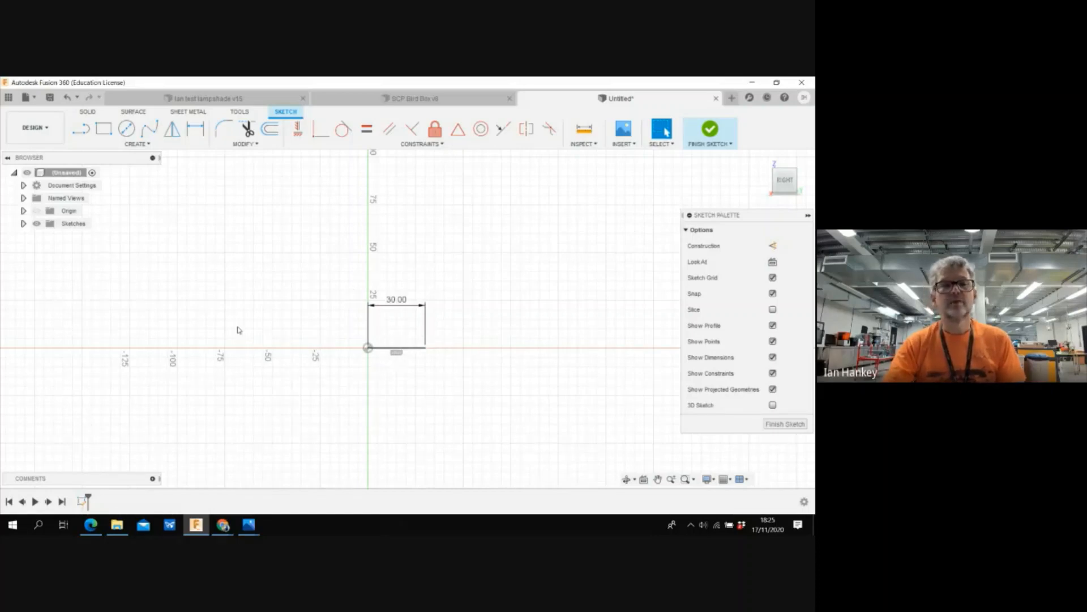
- Sketch a vertical line about 75 mm up from the origin, continued by a horizontal line about 20 mm long from its upper end
click(80, 130)
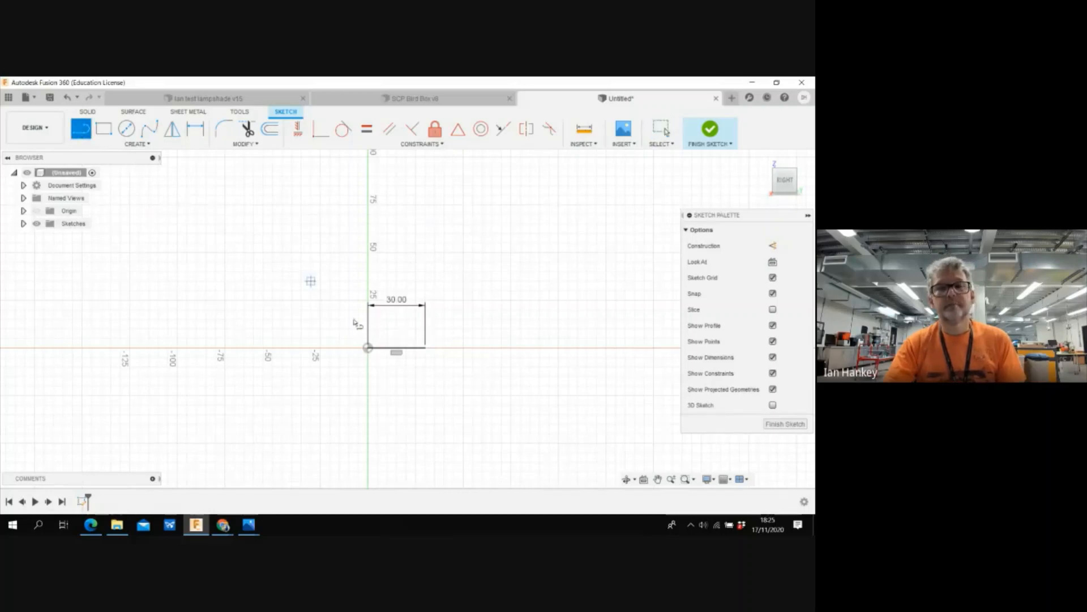
click(368, 347)
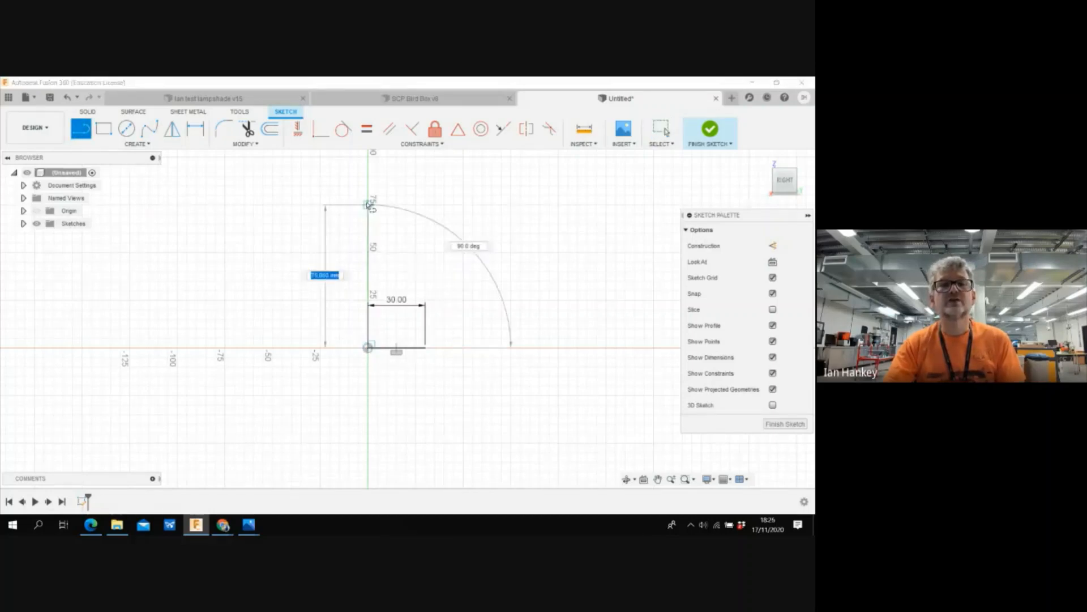
click(368, 205)
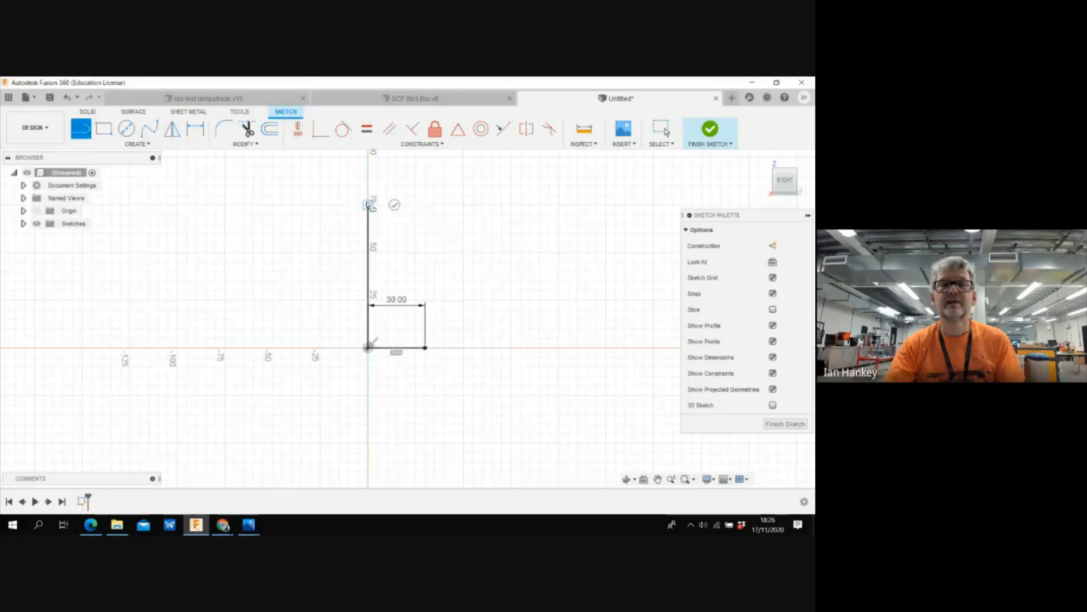
drag(368, 205, 396, 206)
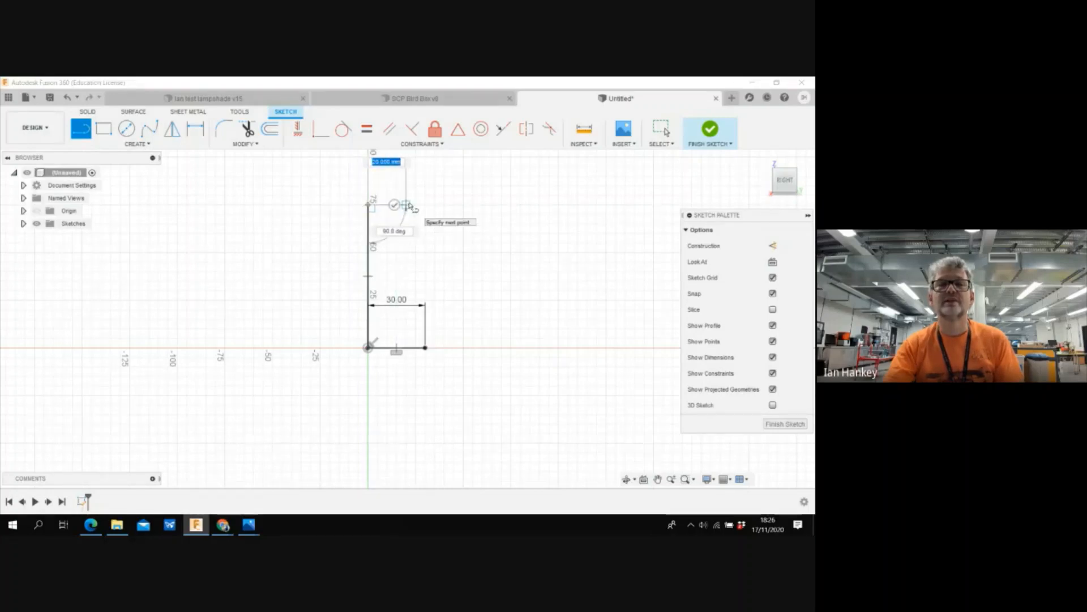
click(407, 205)
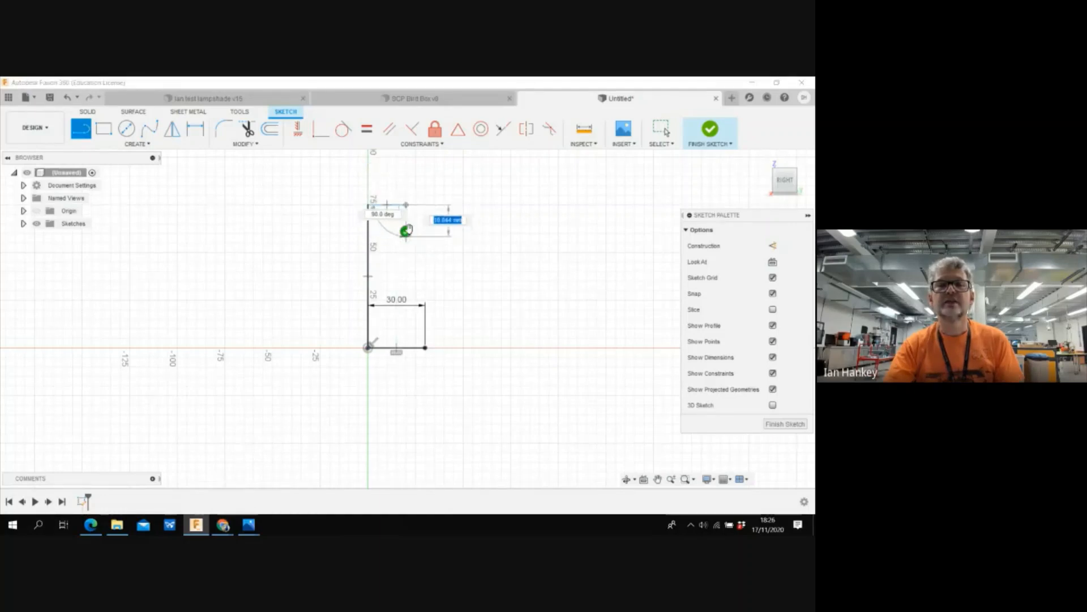
key(Escape)
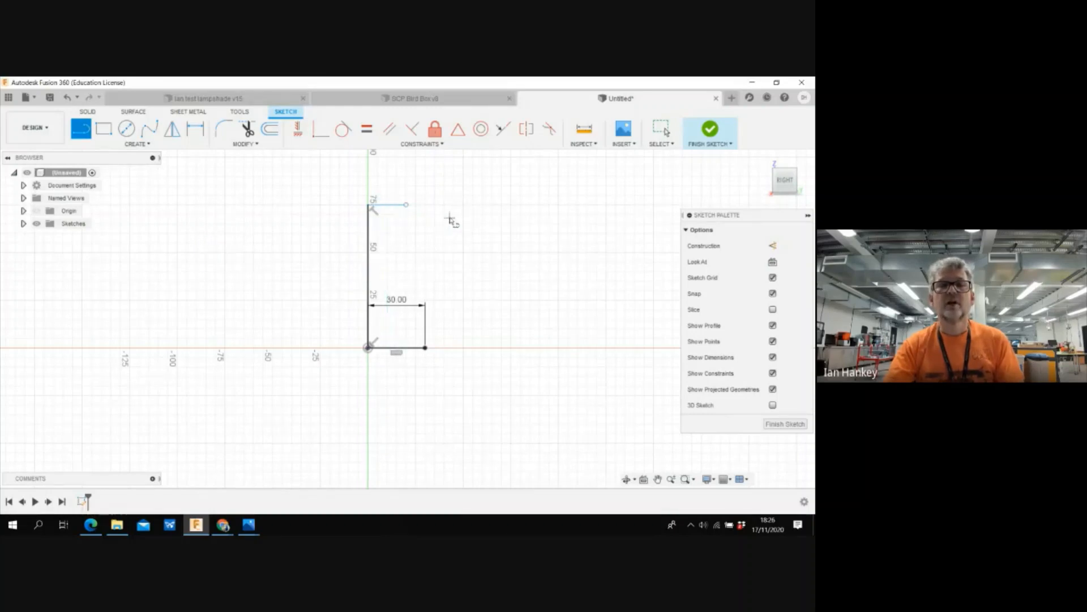
- Close the profile with two slanted lines meeting about 50 mm out and 40 mm up from the origin, and finish the sketch
click(406, 206)
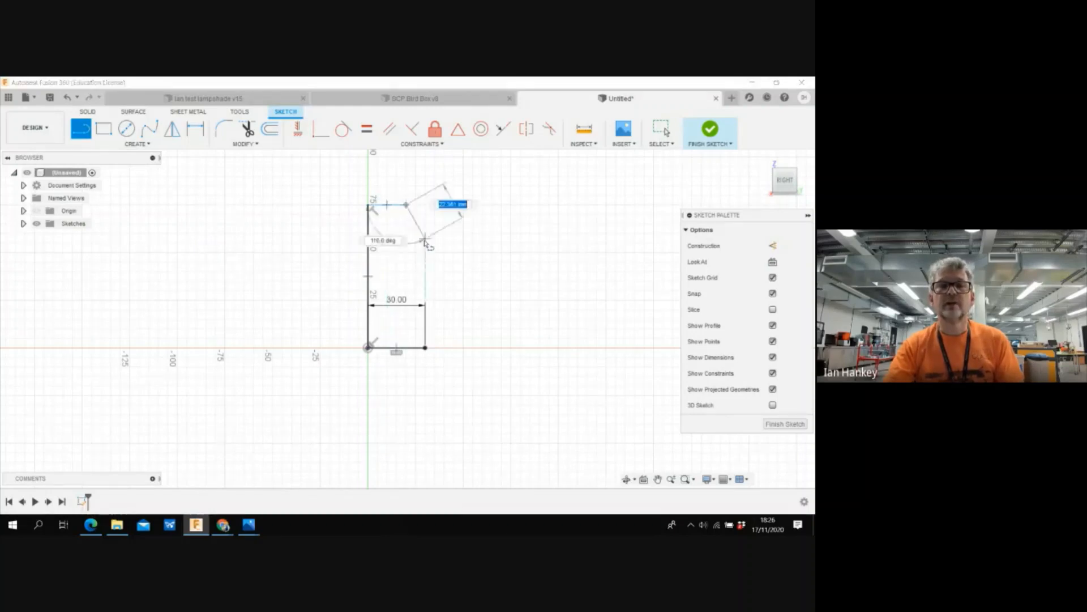
click(463, 271)
click(426, 348)
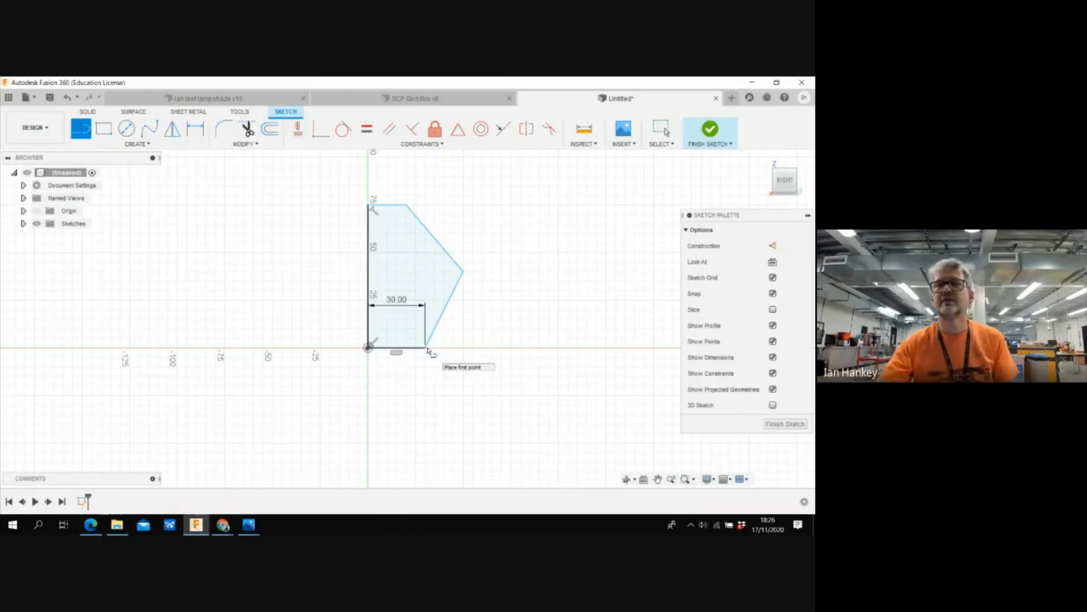
click(712, 131)
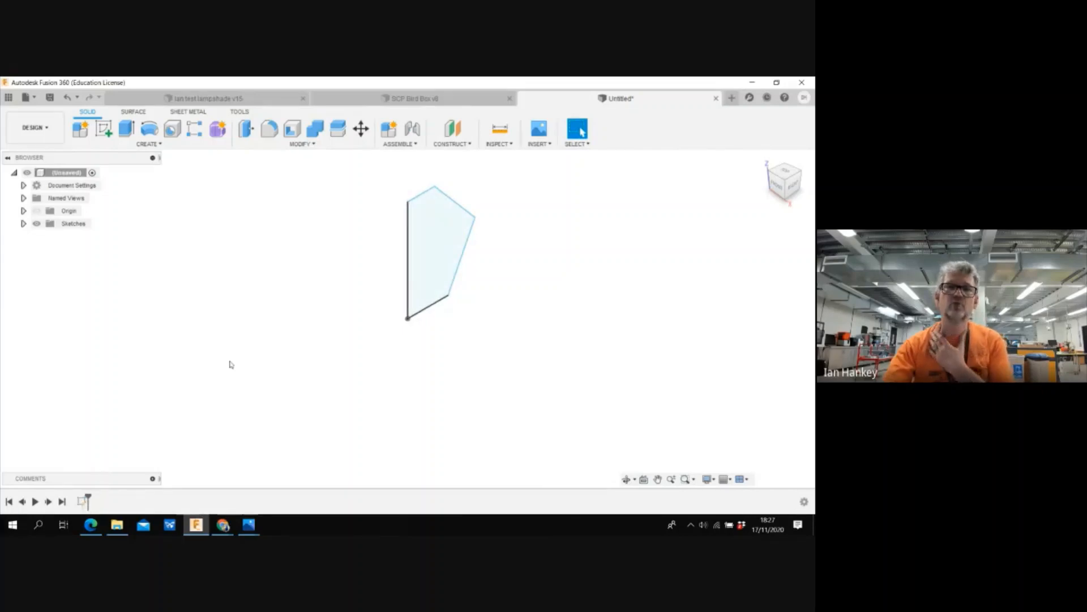
- Extrude the closed five-sided profile to one side with a distance of 60 mm
click(438, 245)
scroll(390, 474, down, 1)
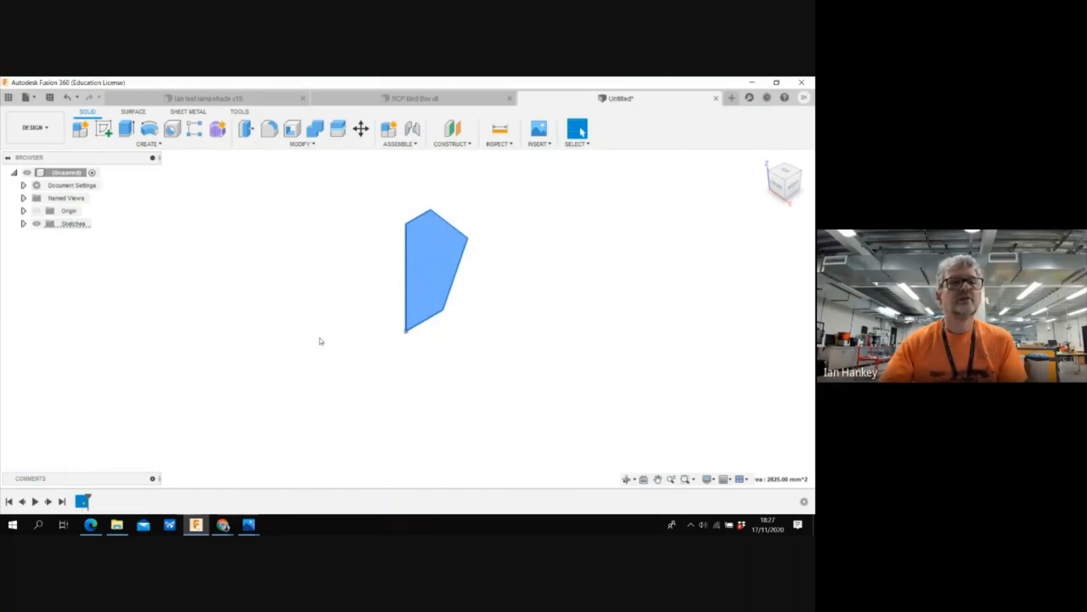
click(128, 129)
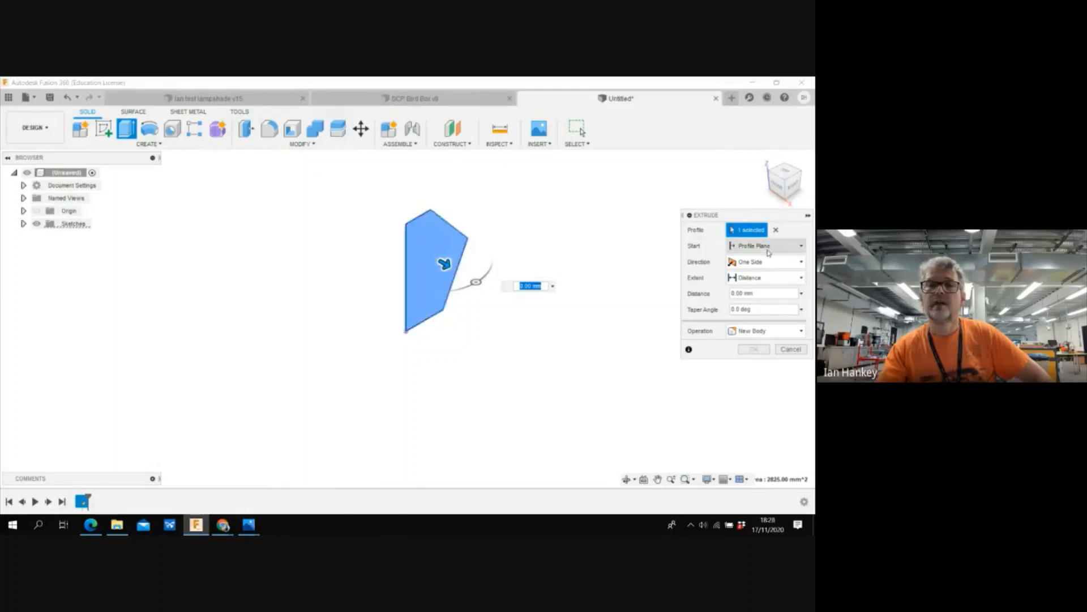
mouse_move(444, 262)
mouse_down()
mouse_move(507, 299)
mouse_move(446, 265)
mouse_up()
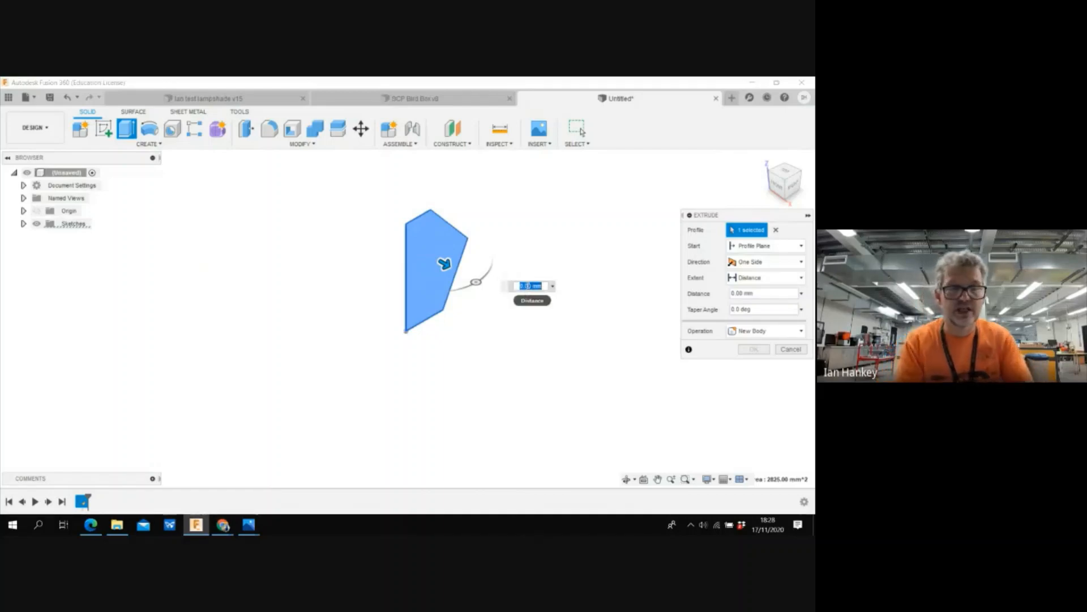
text(60)
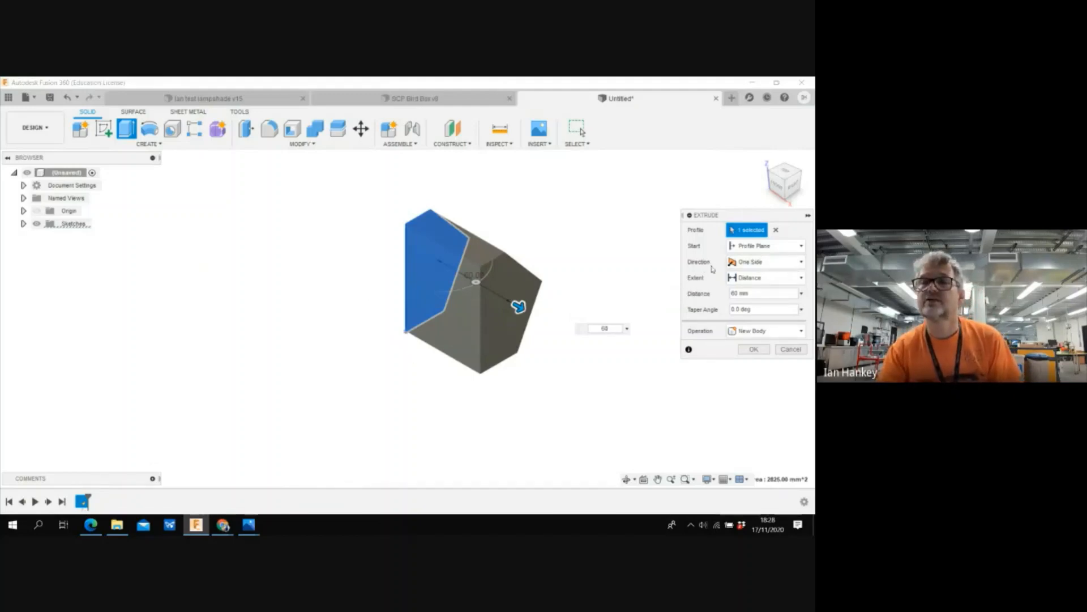
- Make the extrusion symmetric with a distance of 40 mm to each side and create it as a new body
click(760, 266)
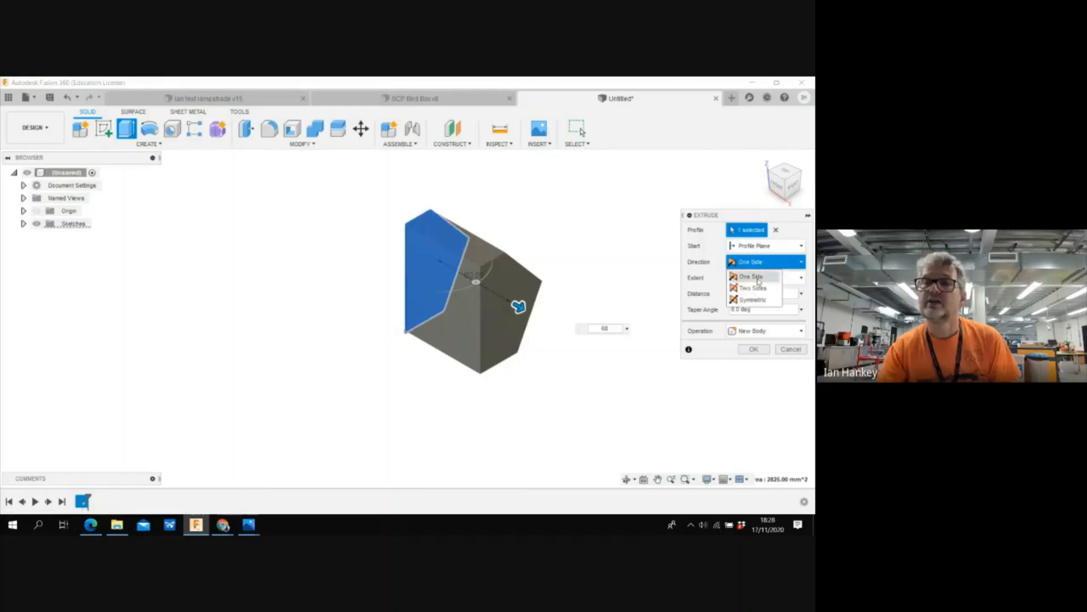
click(753, 300)
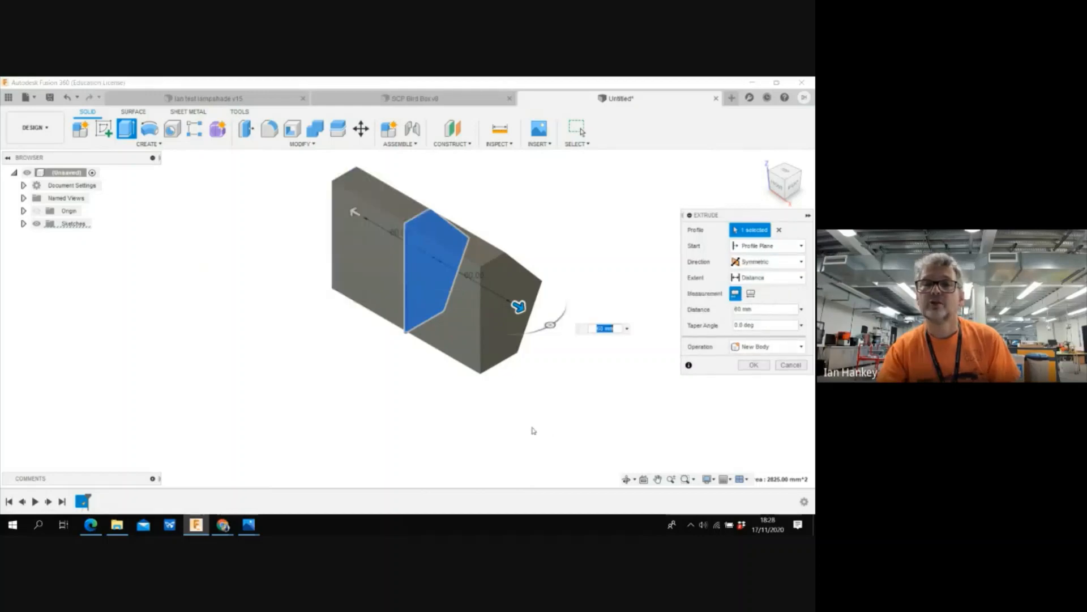
drag(517, 306, 494, 291)
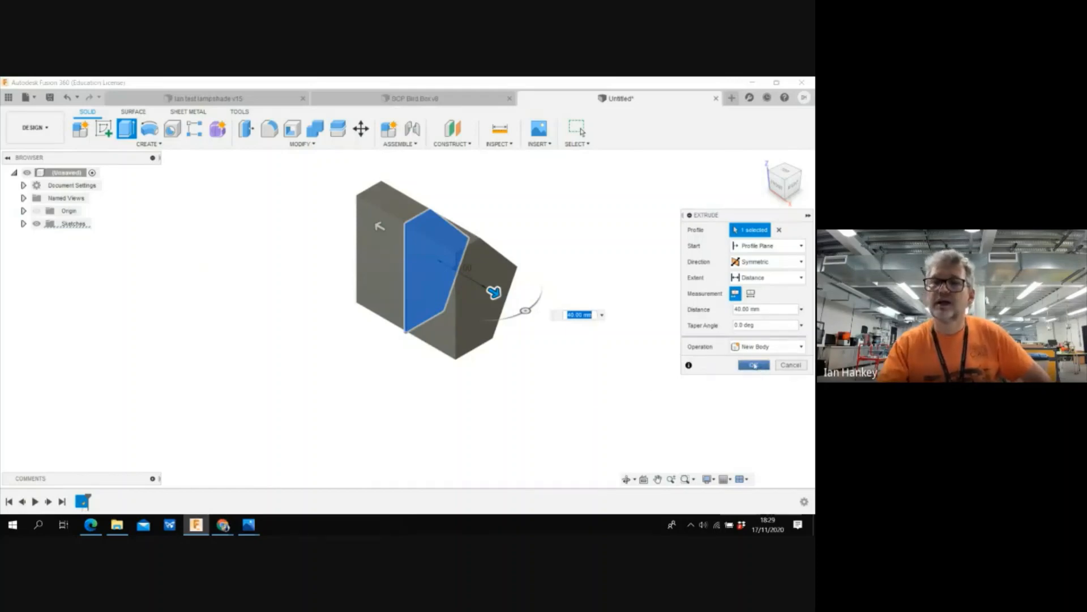
click(754, 365)
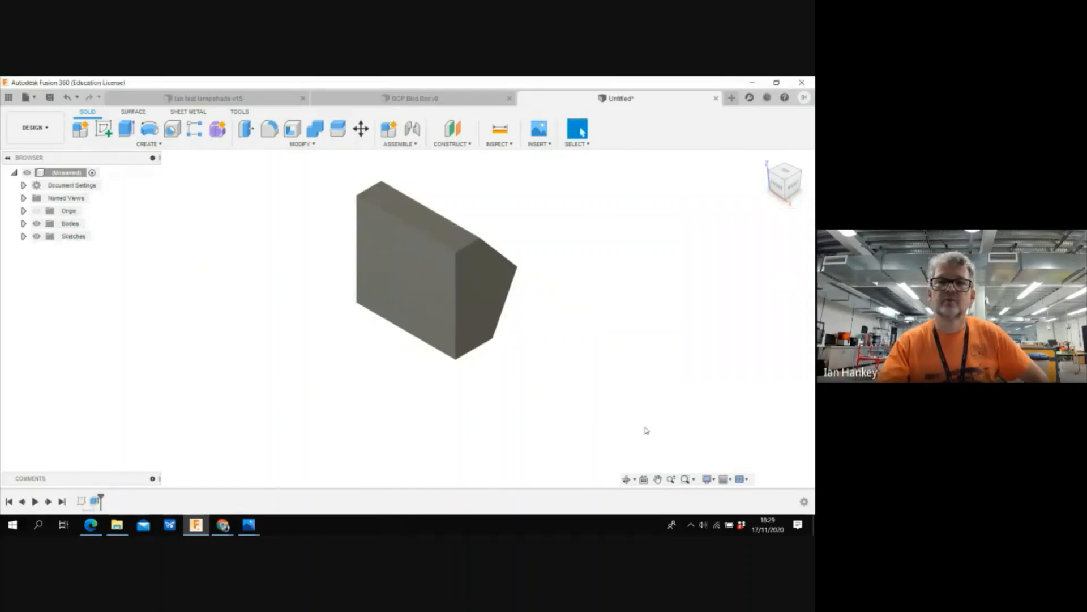
- Reopen the extruded body's profile sketch for editing
right_click(643, 426)
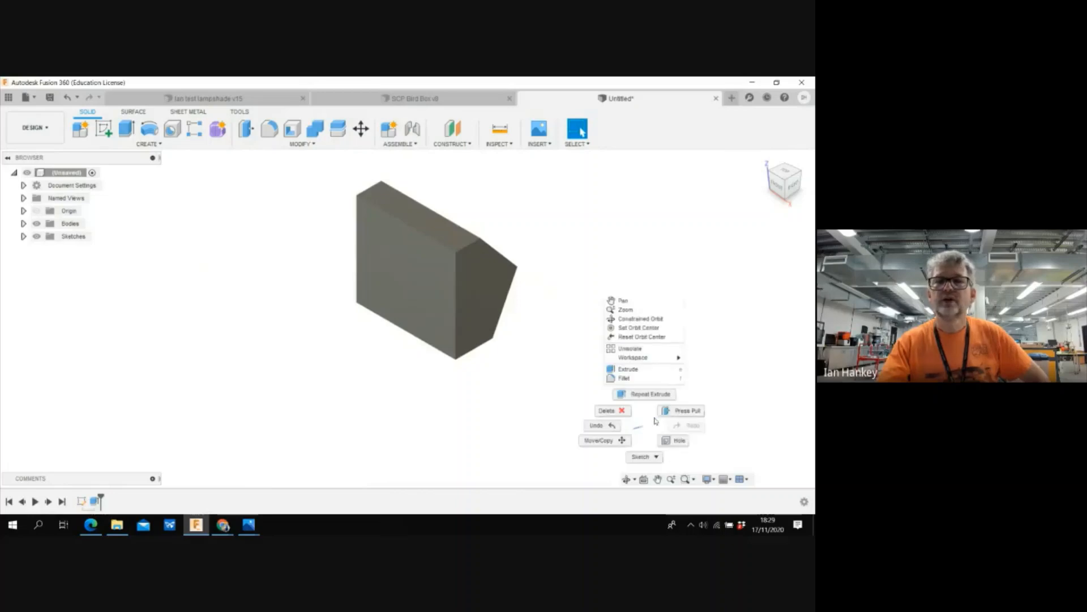
click(748, 239)
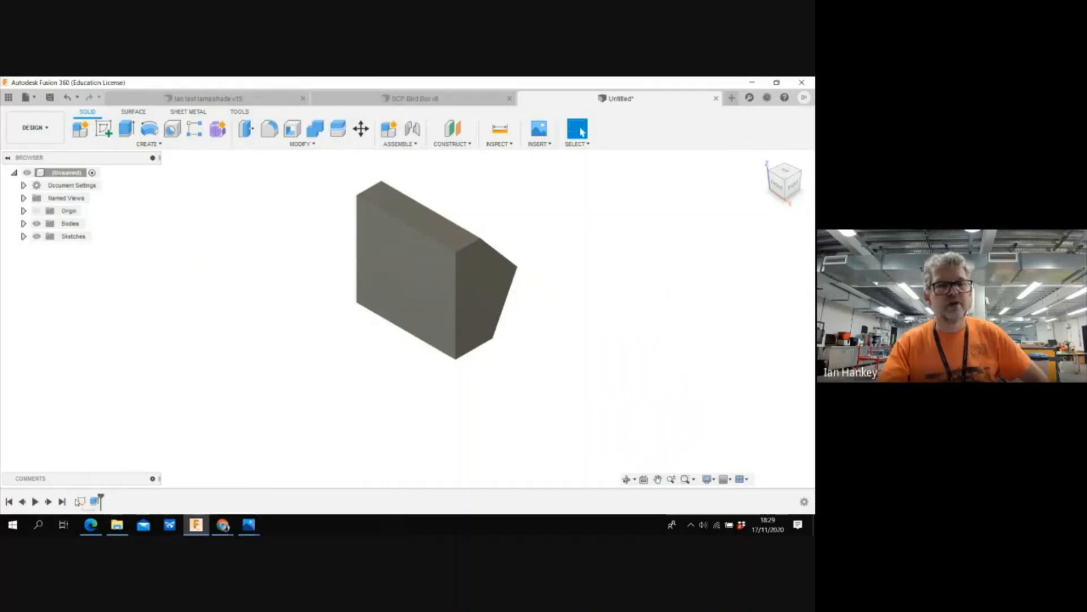
right_click(82, 504)
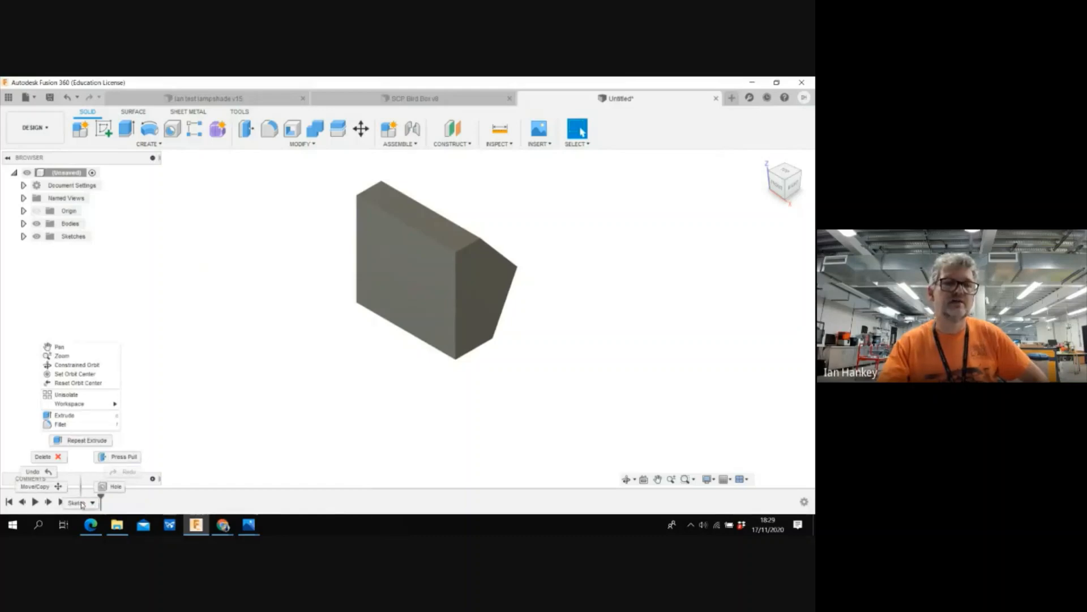
click(223, 432)
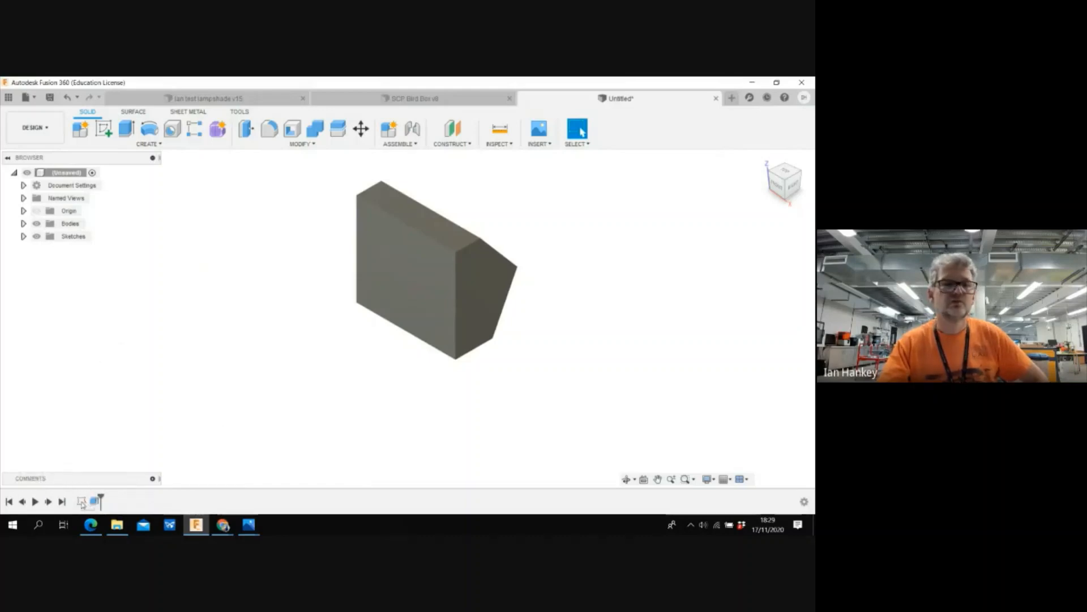
right_click(82, 503)
click(223, 451)
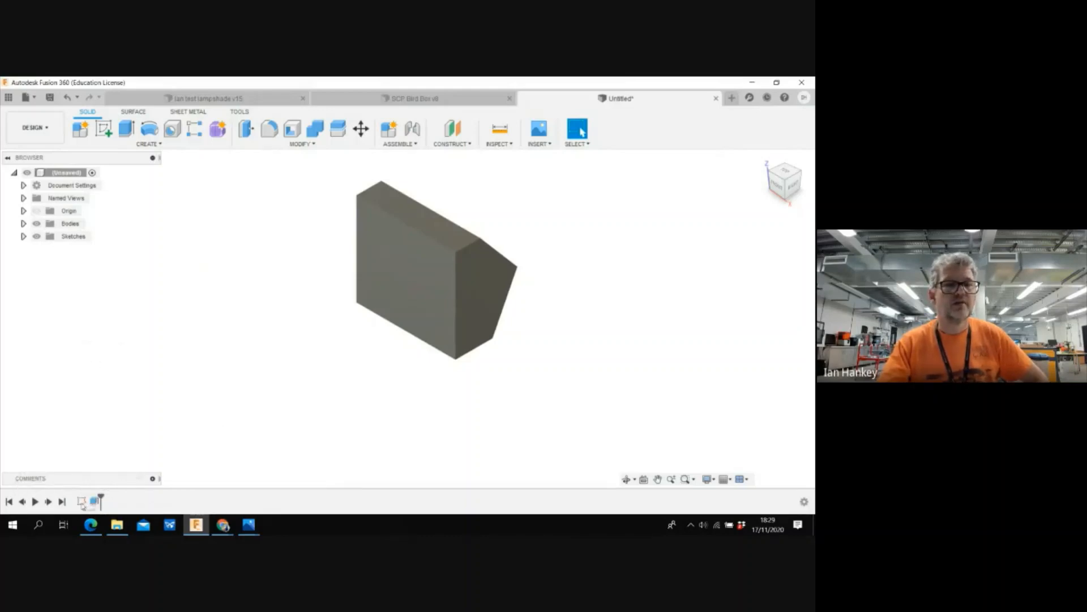
right_click(82, 503)
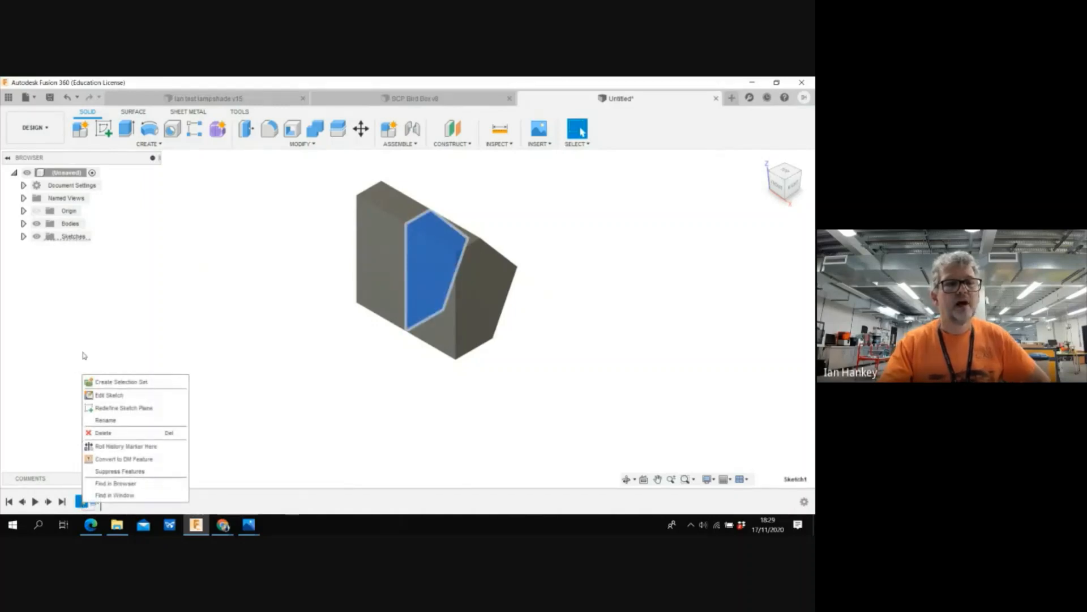
click(101, 395)
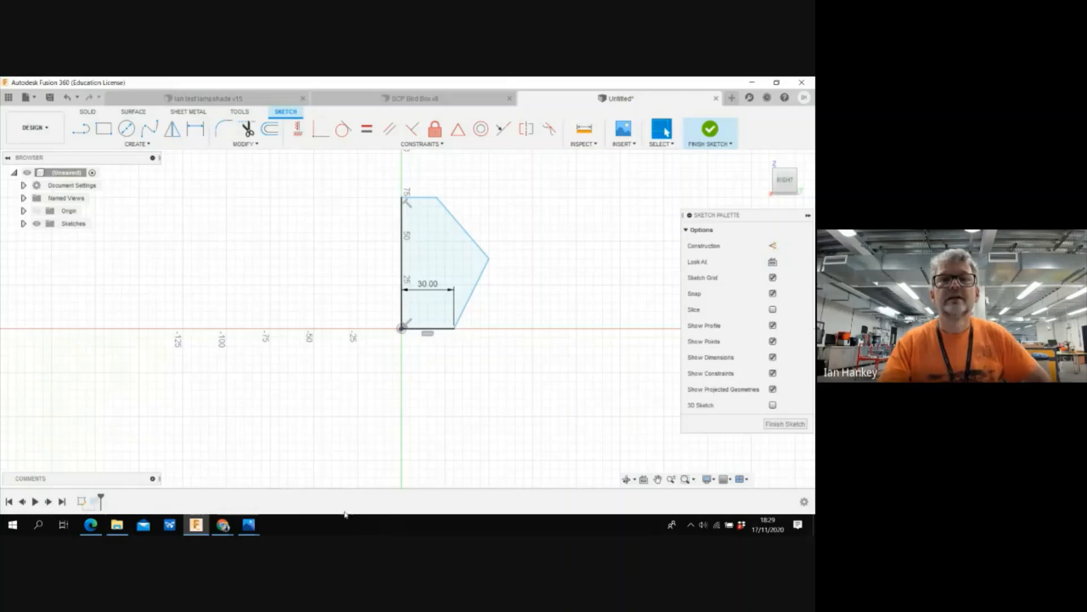
- Examine the profile's whole outline and its vertical line by selecting them, and finish the sketch
double_click(402, 250)
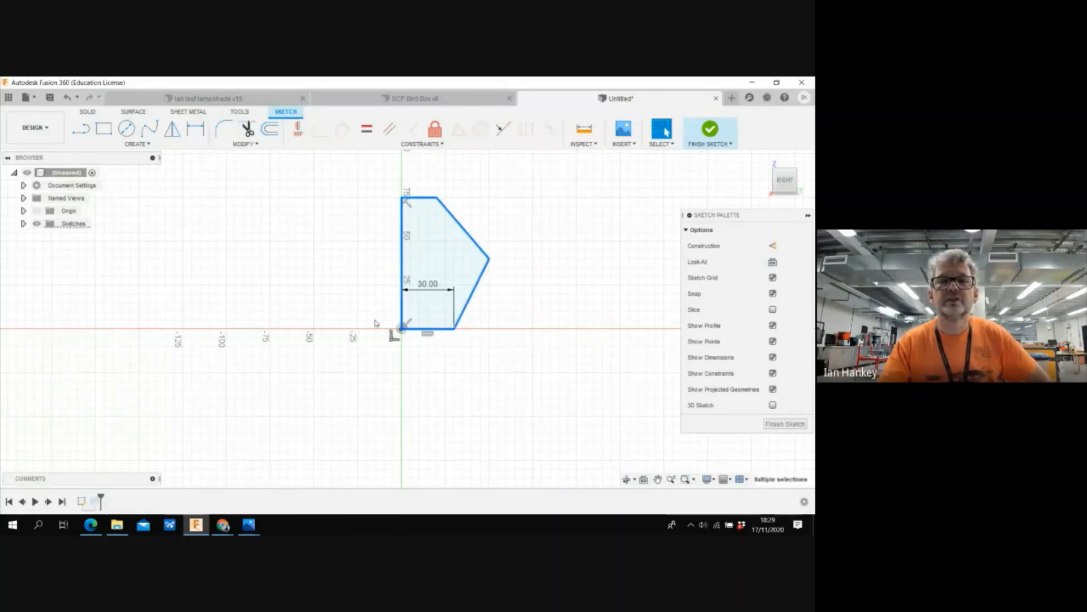
click(313, 256)
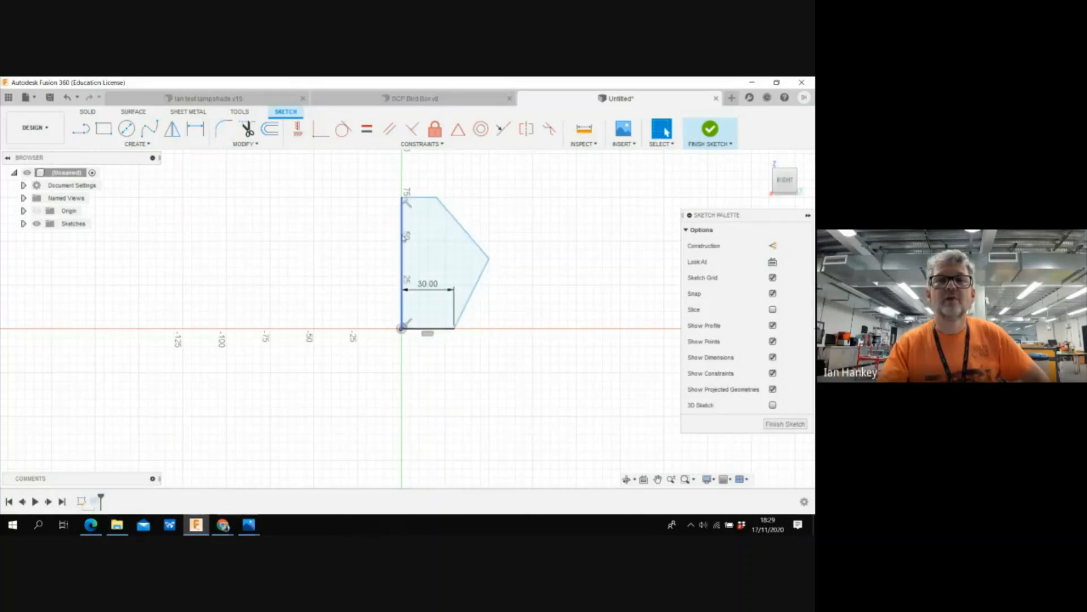
click(402, 237)
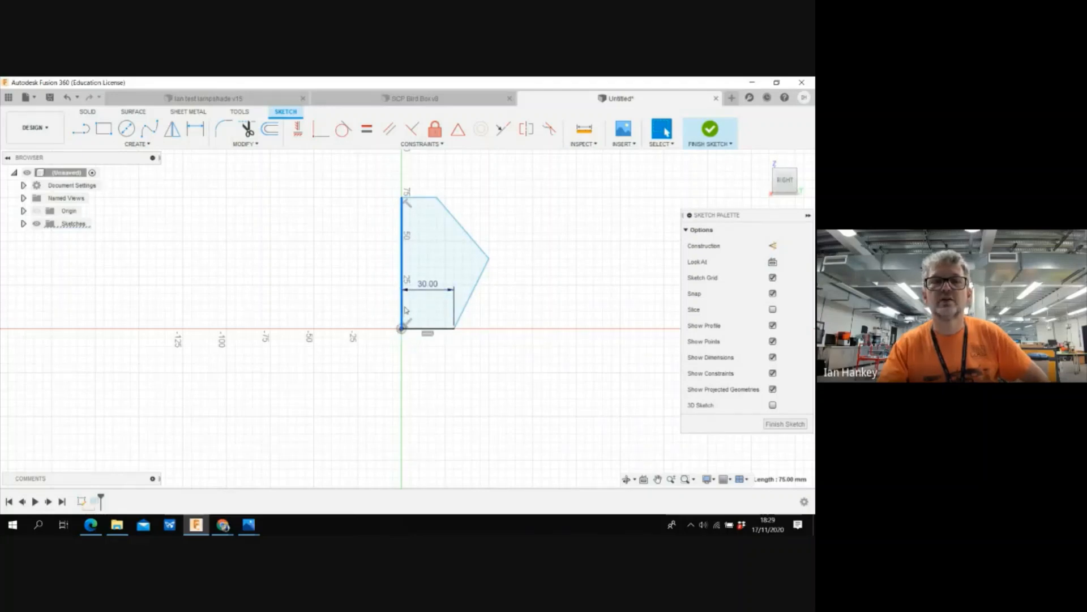
click(378, 386)
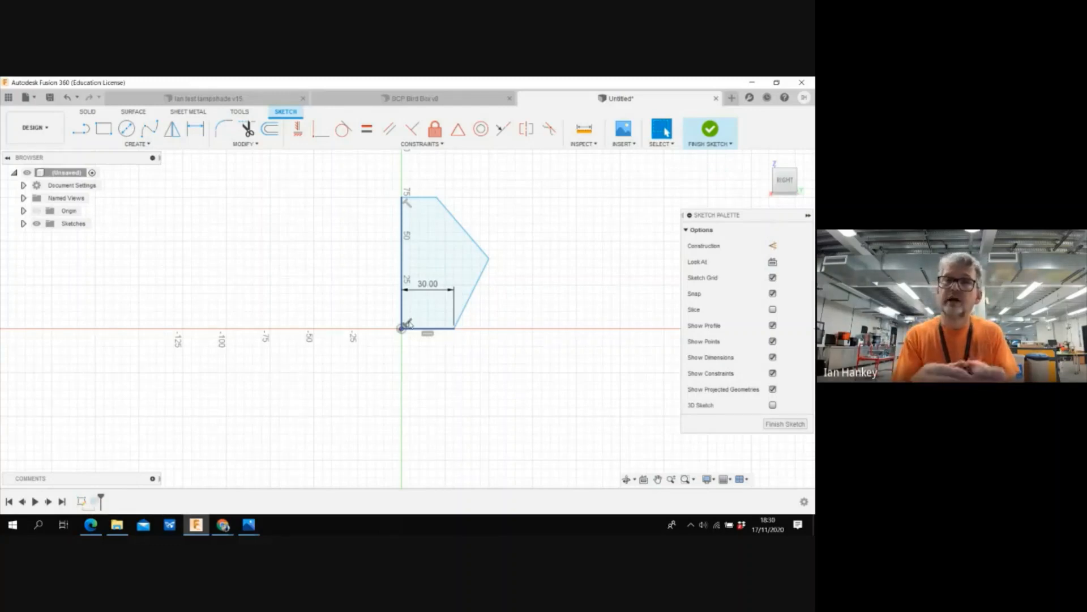
click(710, 130)
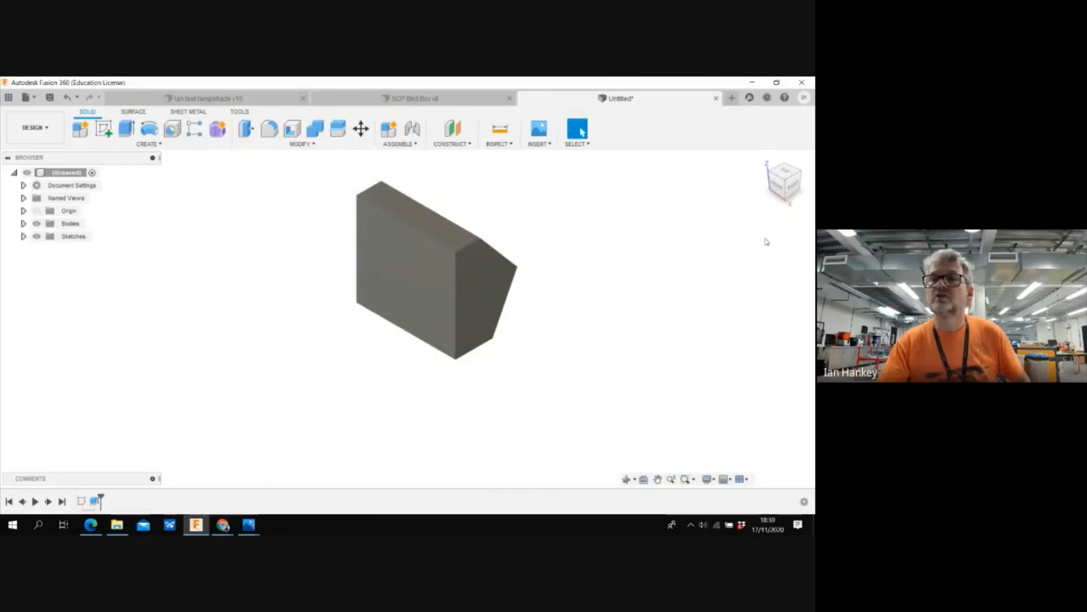
- Examine the extruded body from above, behind and an angled rear view, at several zoom levels
mouse_move(791, 190)
mouse_down()
mouse_move(754, 207)
mouse_move(785, 180)
mouse_move(768, 182)
mouse_move(798, 184)
mouse_up()
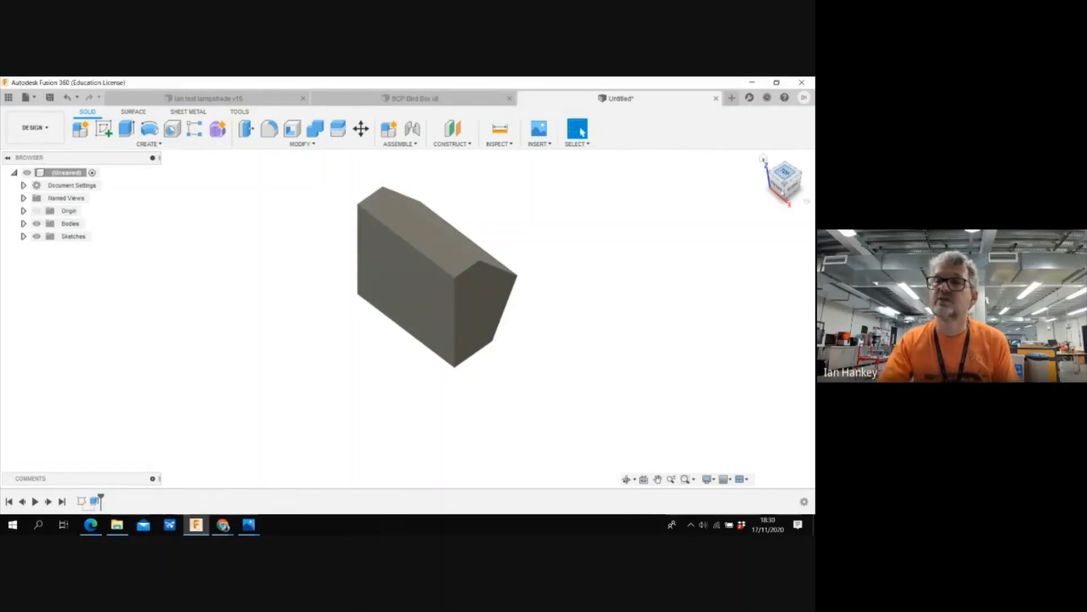
mouse_move(783, 191)
mouse_down()
mouse_move(696, 185)
mouse_move(764, 188)
mouse_up()
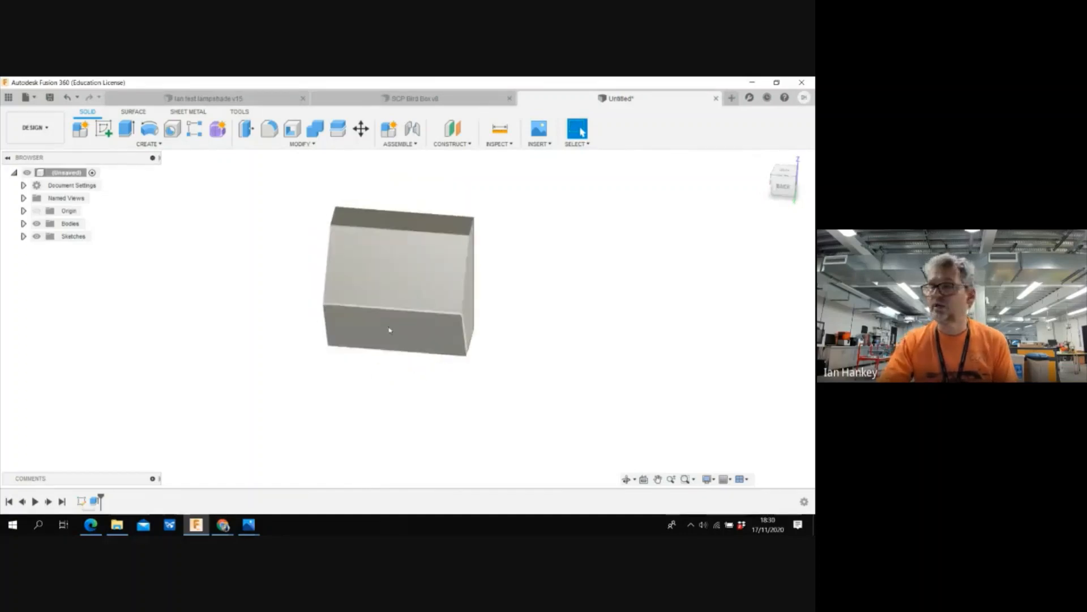
scroll(388, 297, down, 5)
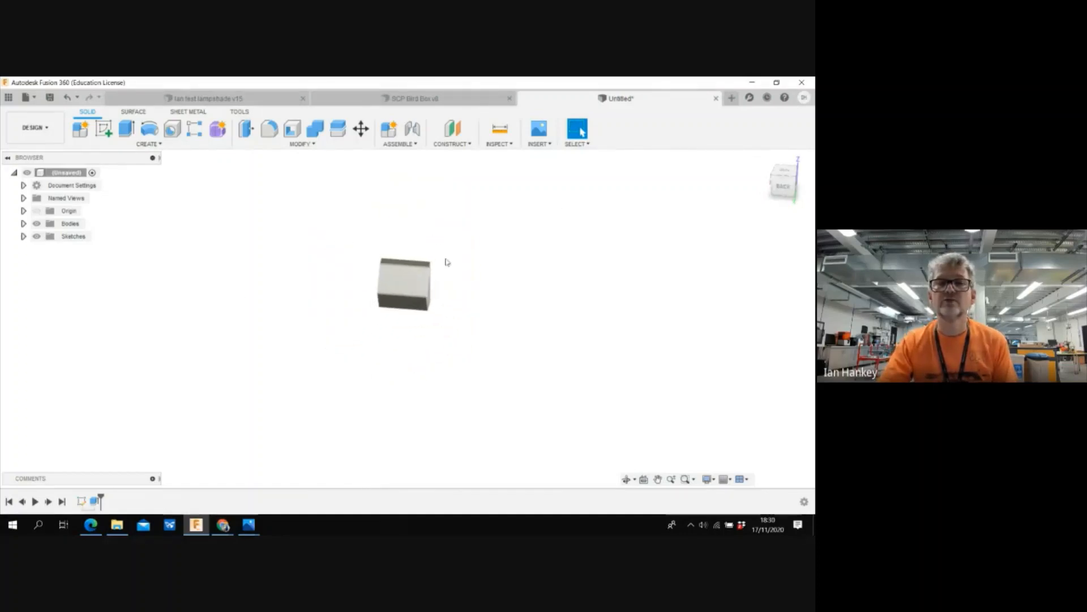
scroll(587, 191, up, 3)
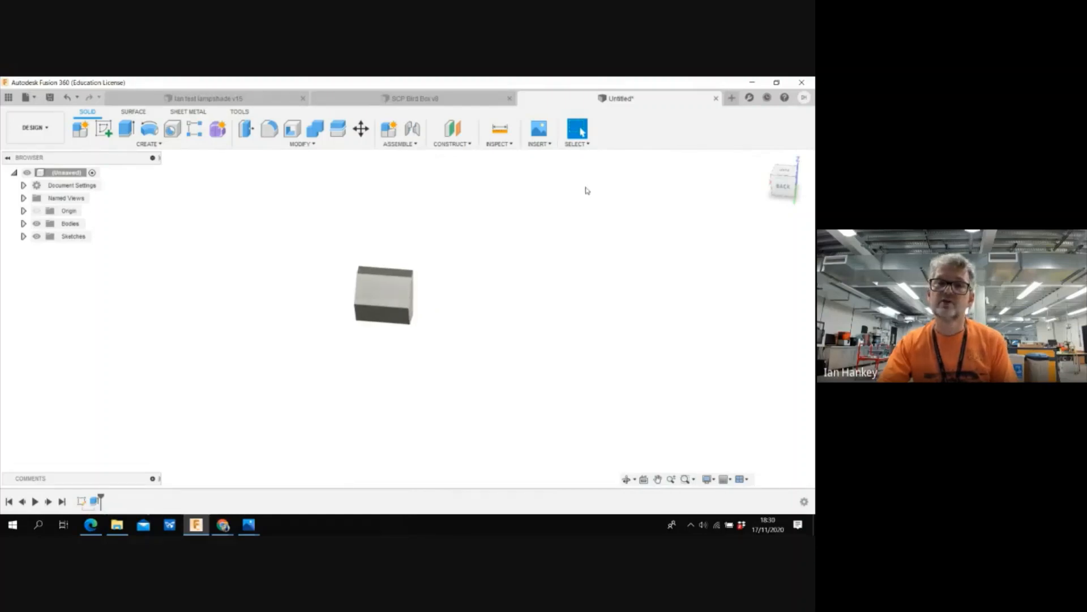
scroll(586, 191, down, 3)
scroll(292, 242, up, 3)
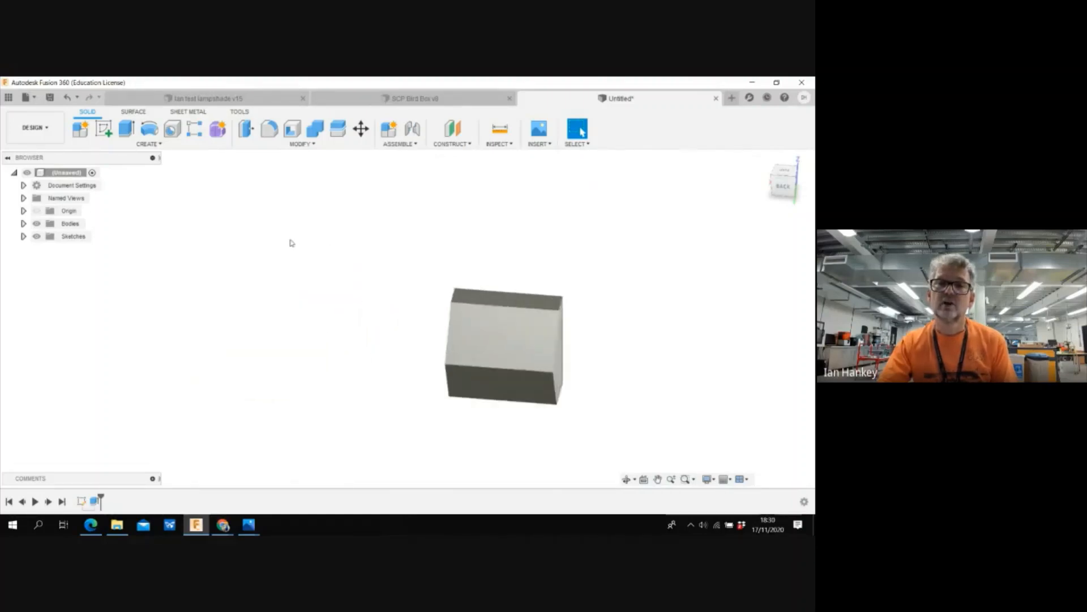
scroll(295, 247, down, 3)
scroll(562, 358, up, 2)
scroll(562, 358, down, 2)
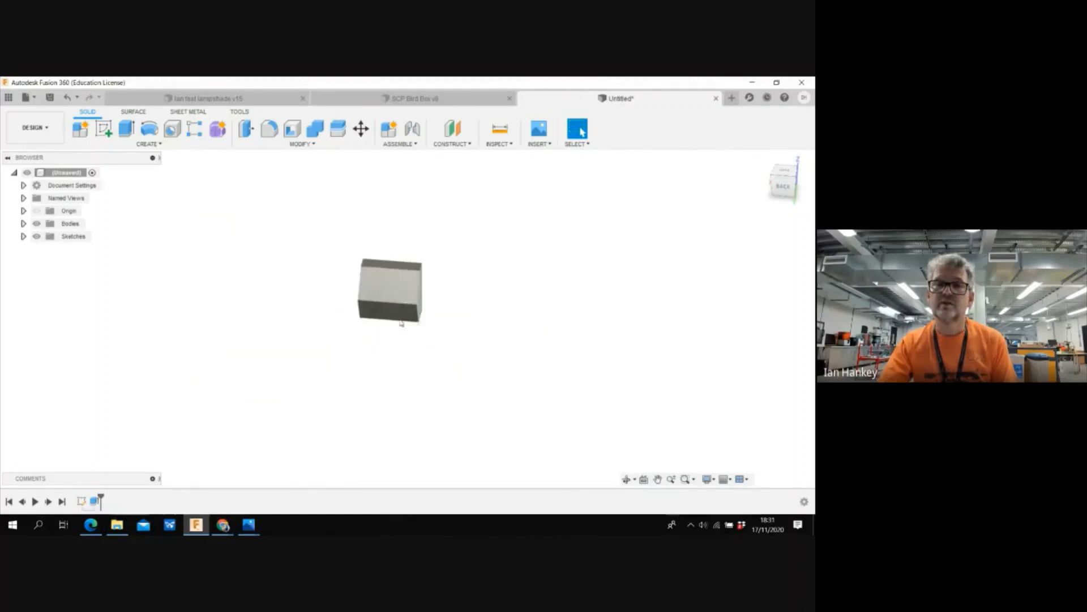
scroll(396, 314, up, 2)
scroll(382, 177, up, 2)
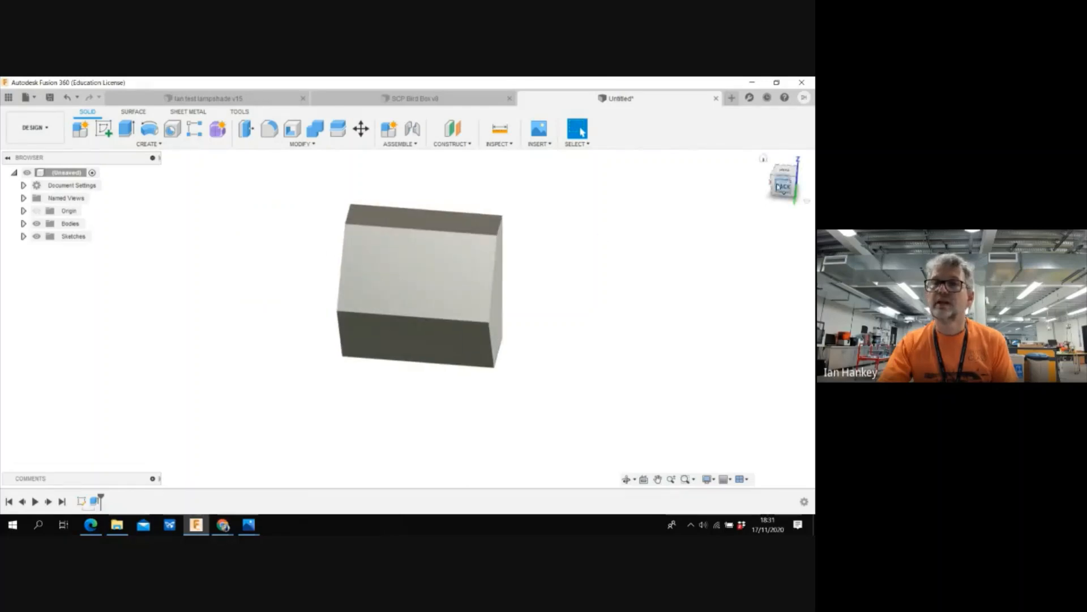
mouse_move(781, 186)
mouse_down()
mouse_move(725, 186)
mouse_move(809, 193)
mouse_move(778, 184)
mouse_up()
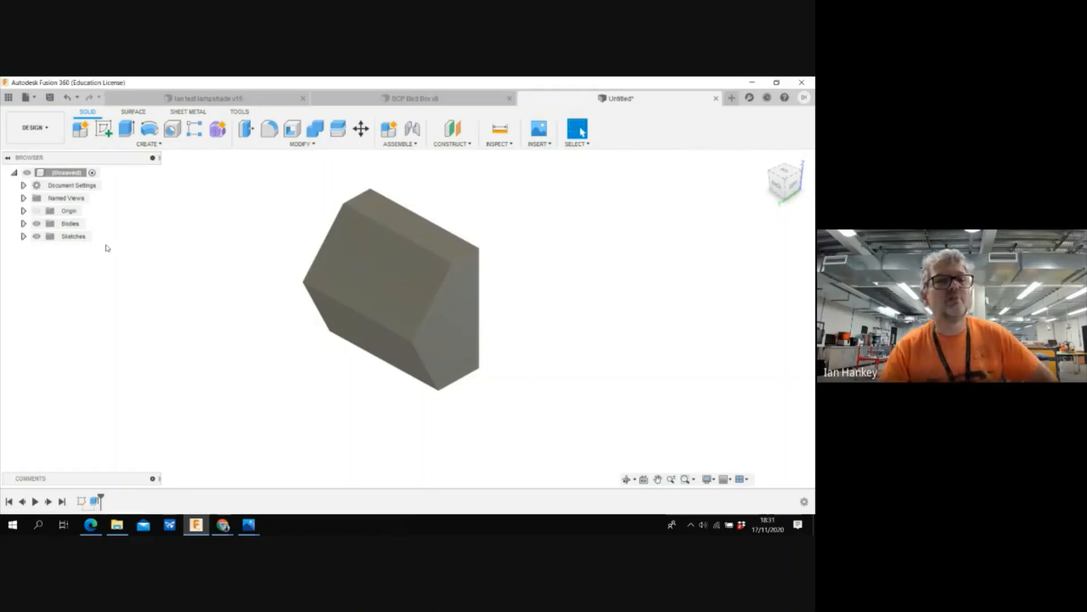
- Find the extruded body among the design's bodies and toggle its visibility several times, leaving it hidden
click(23, 224)
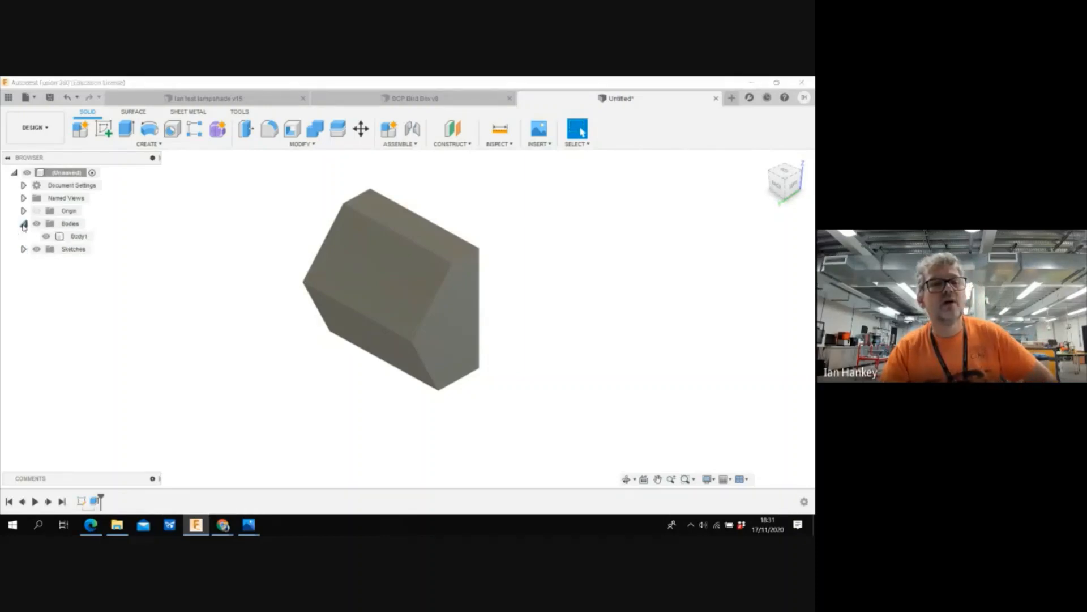
click(74, 238)
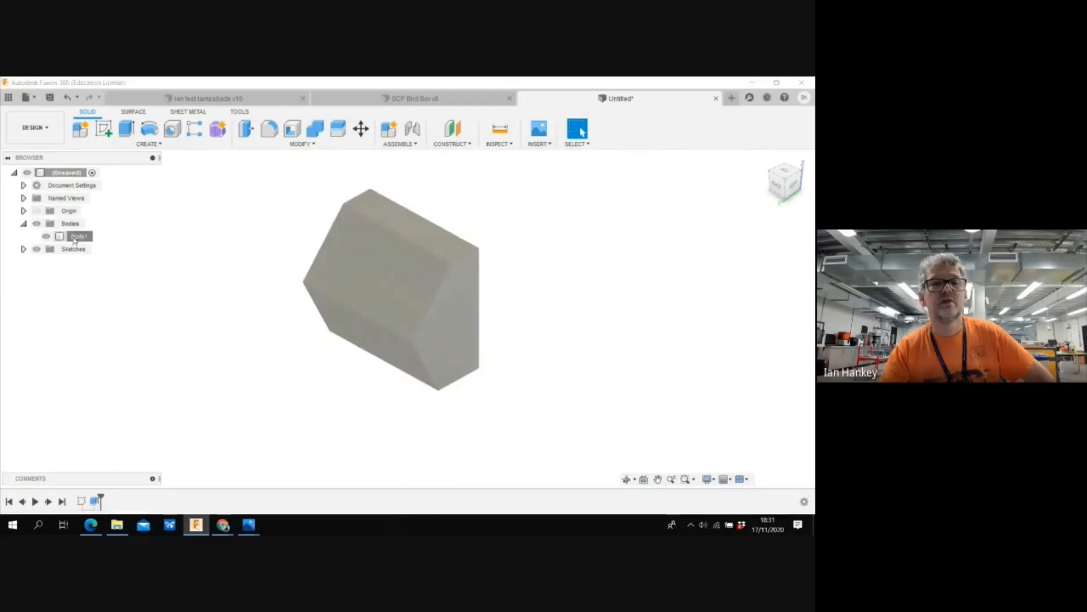
click(74, 238)
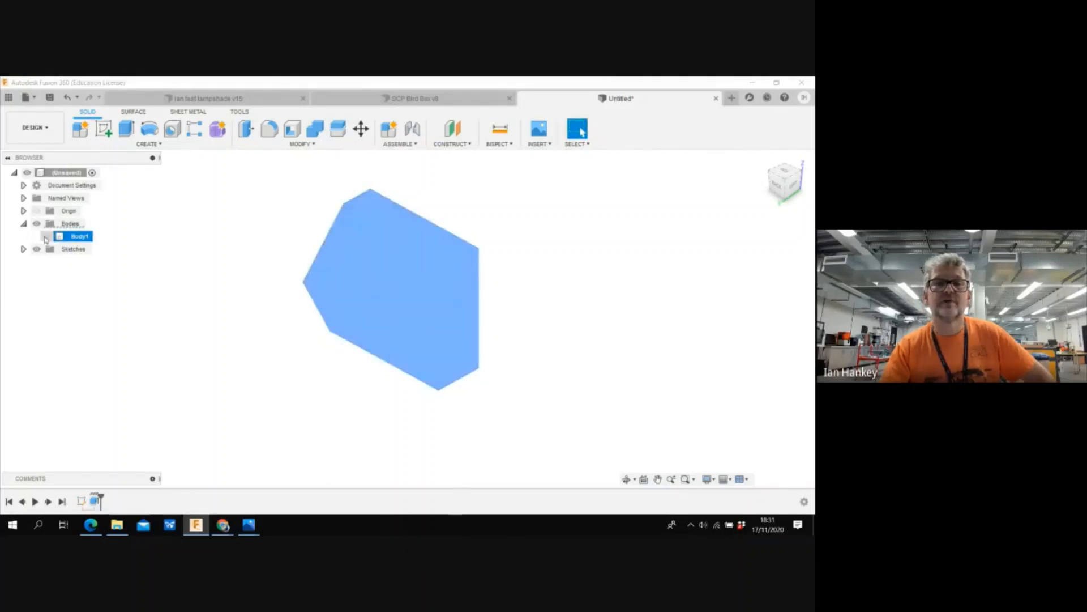
click(165, 254)
click(46, 237)
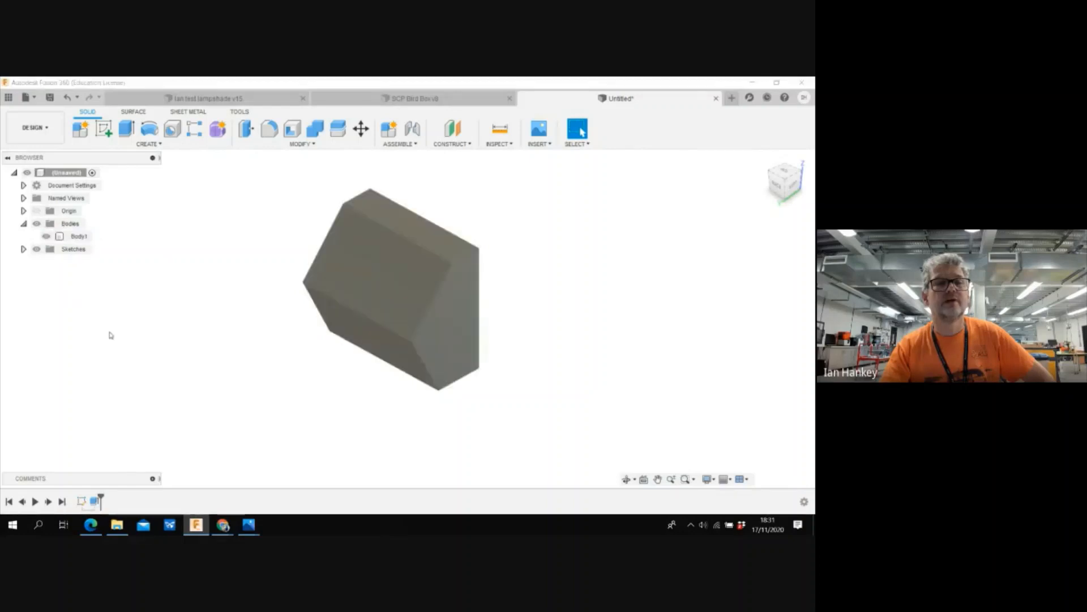
click(47, 237)
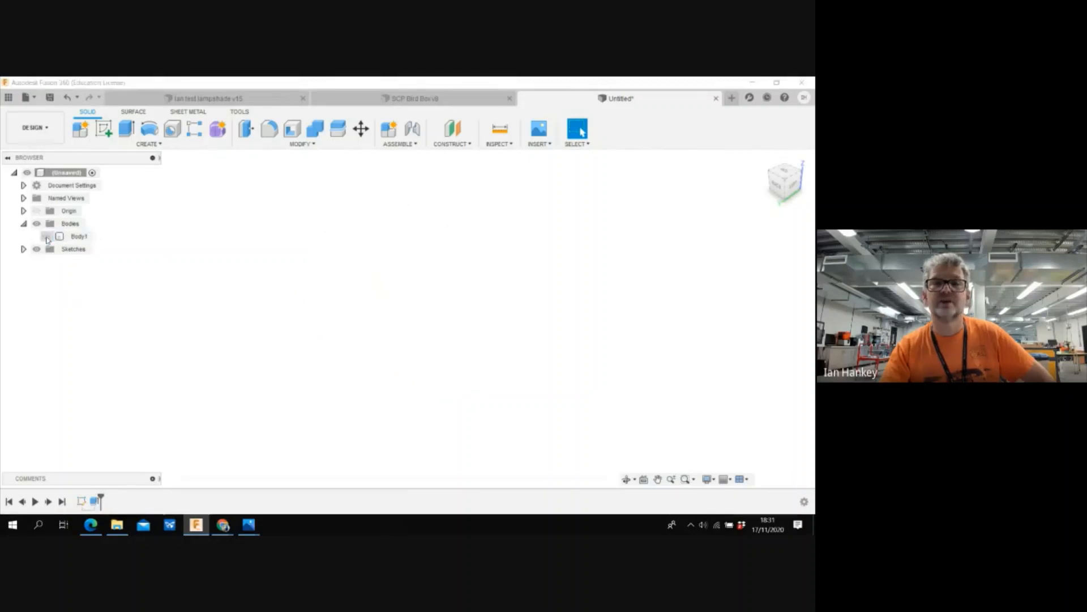
click(47, 238)
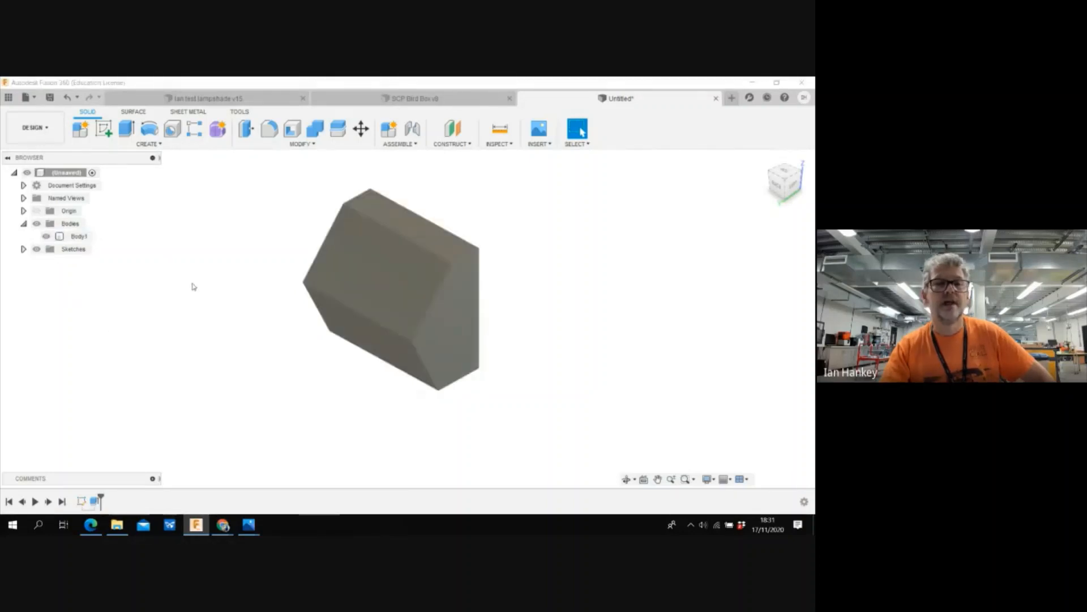
click(46, 236)
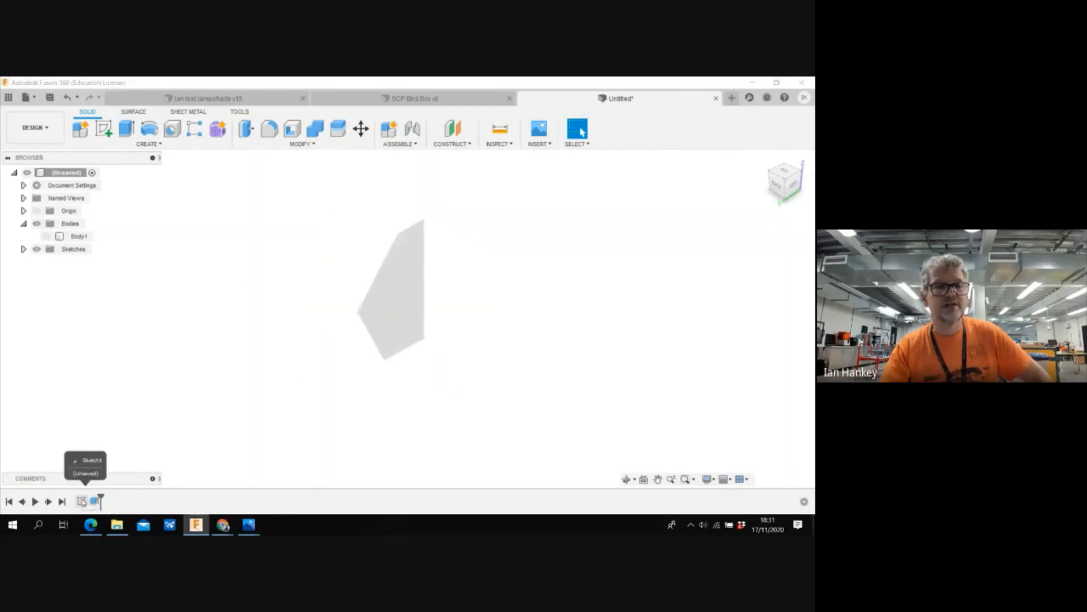
- Find the profile sketch among the design's sketches and toggle its visibility several times, leaving it shown
right_click(82, 501)
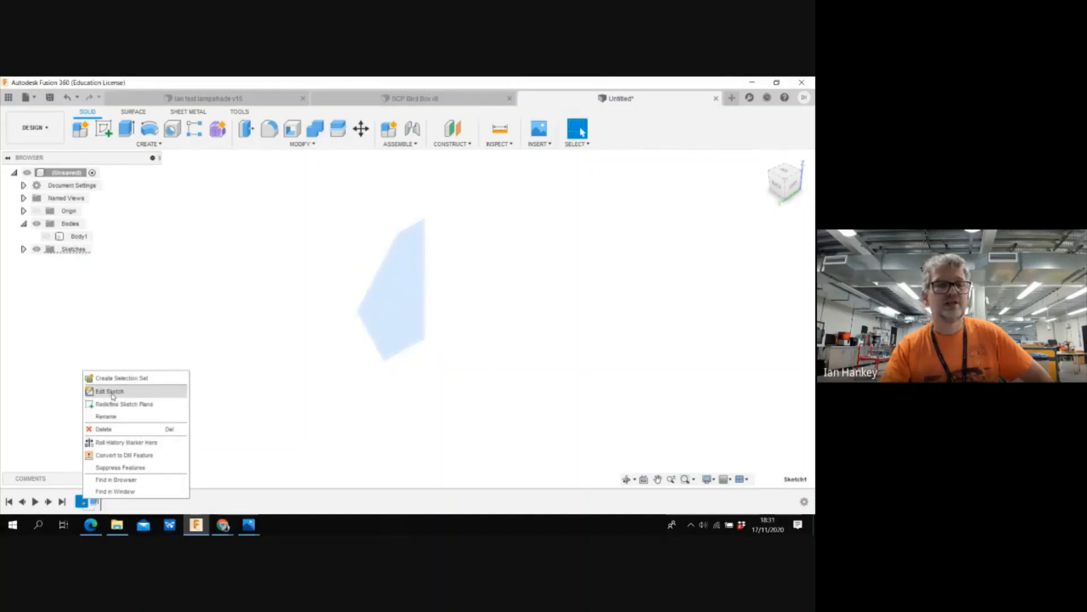
click(78, 313)
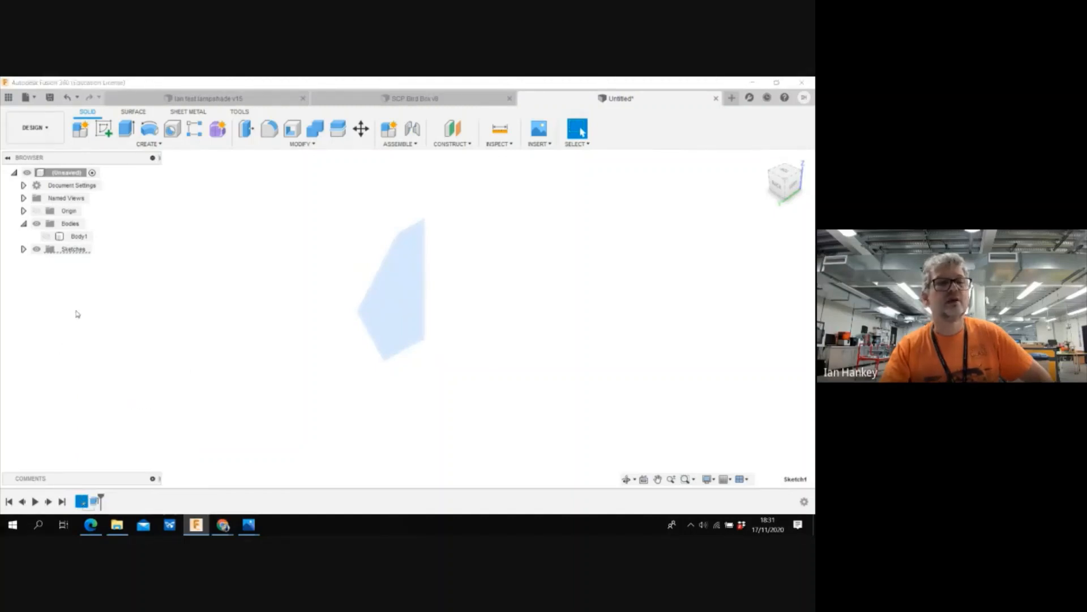
click(24, 250)
click(48, 264)
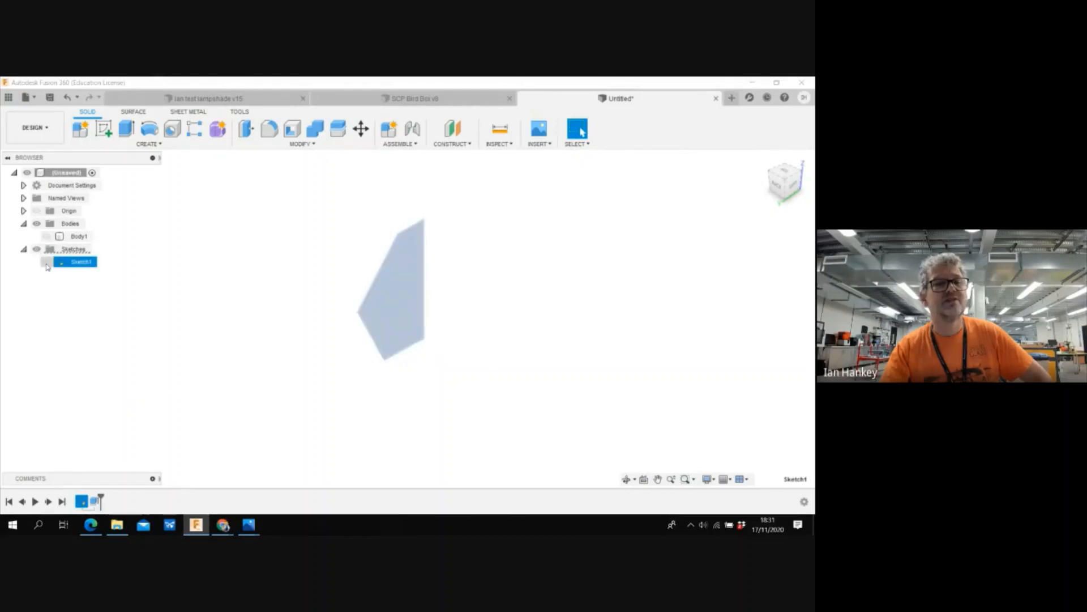
click(47, 262)
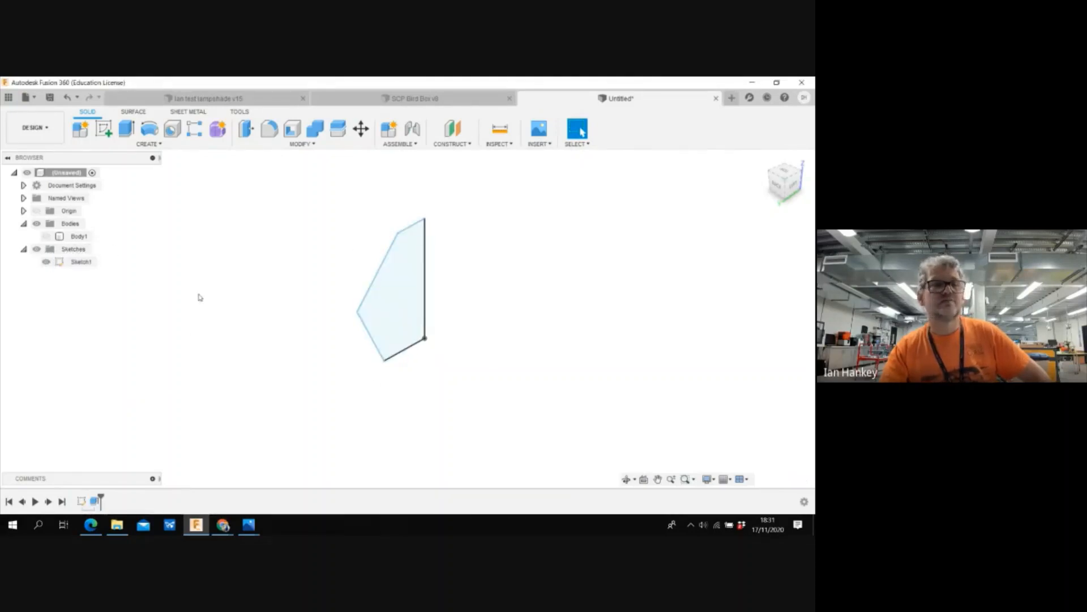
click(48, 264)
click(46, 263)
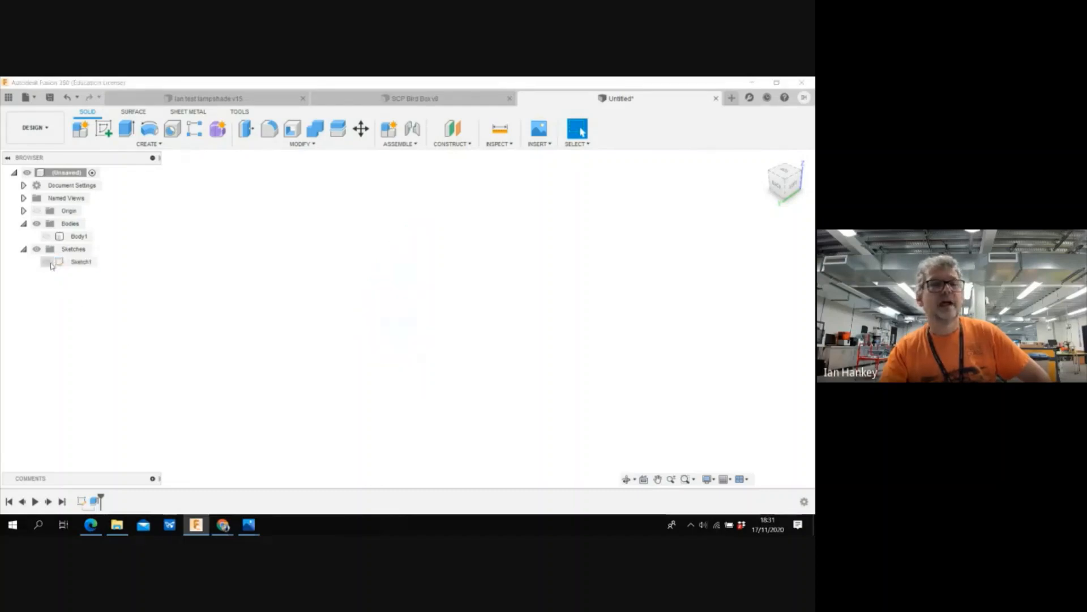
click(46, 262)
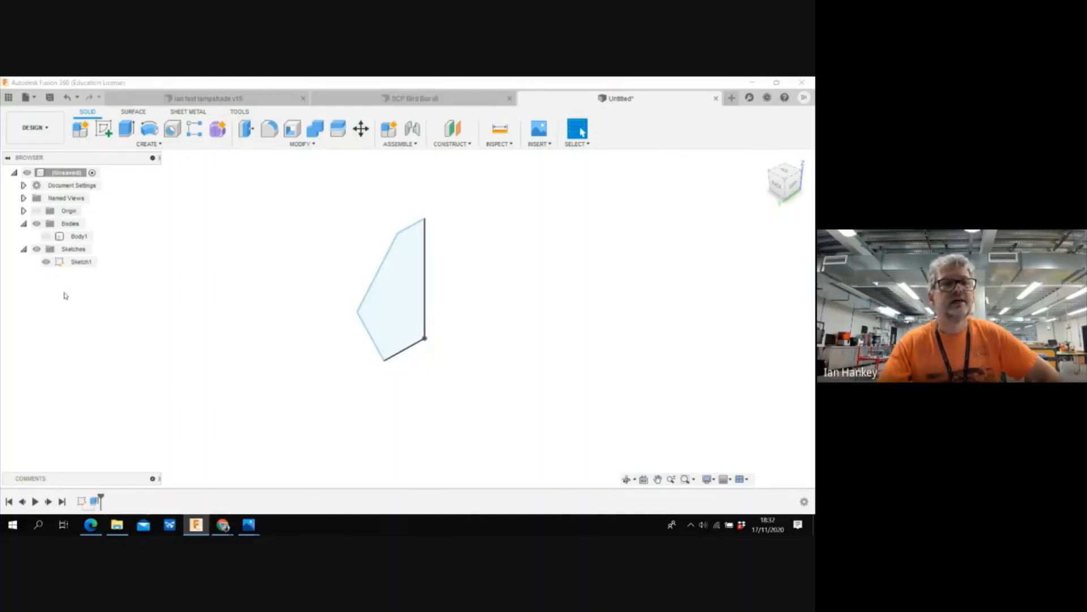
- Display the origin planes and axes on their own, and show the profile sketch over them again
click(46, 262)
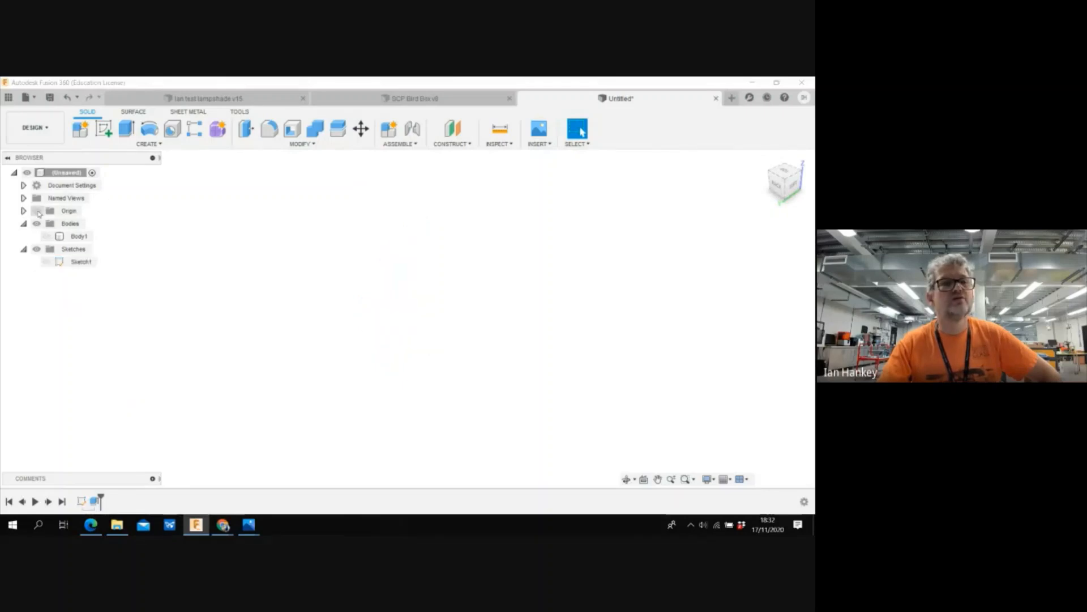
click(36, 211)
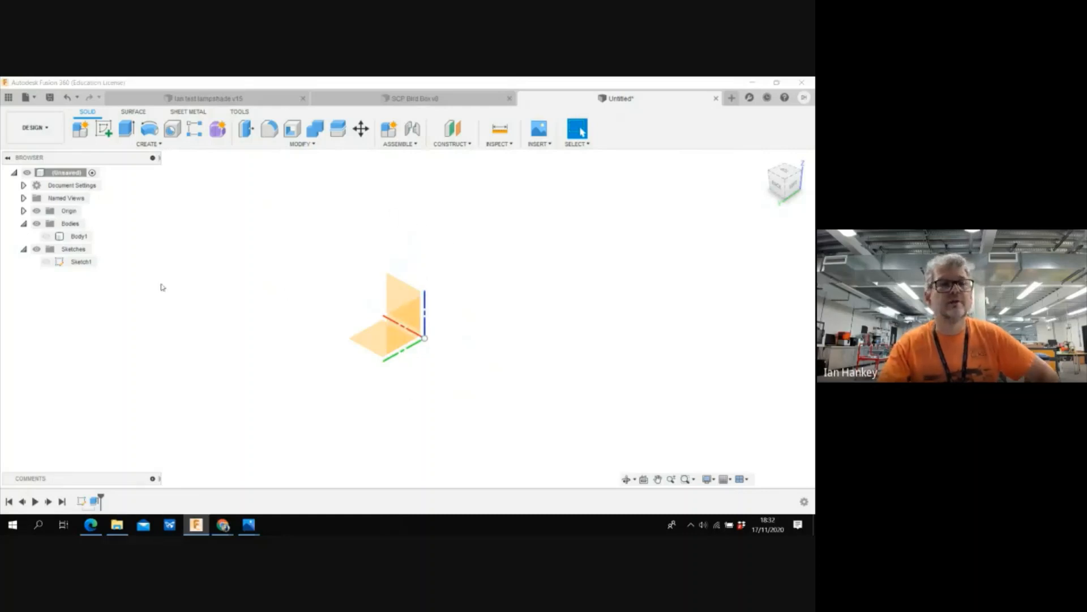
click(47, 263)
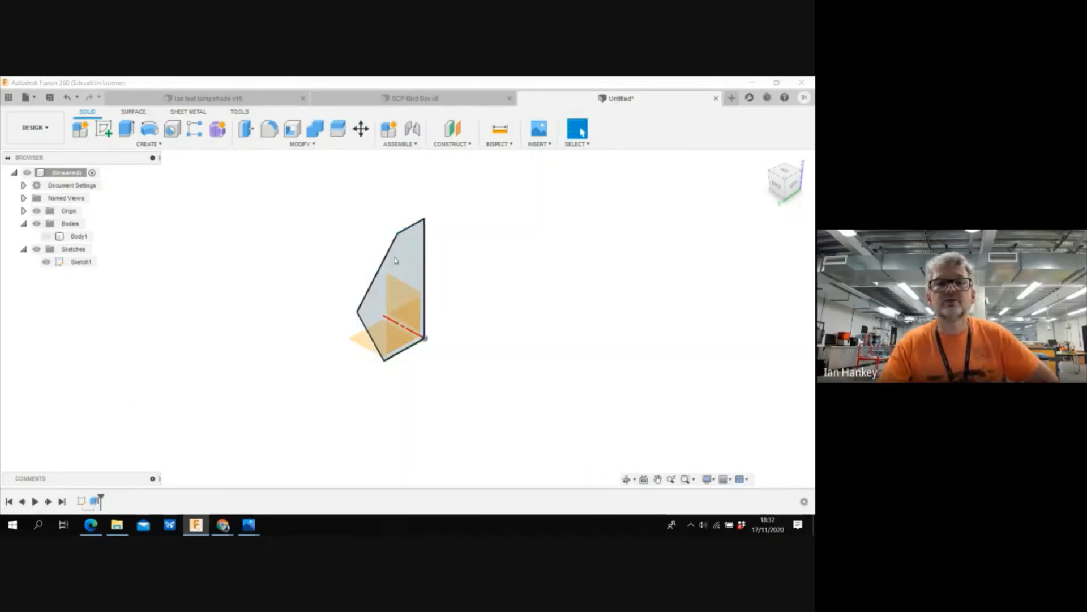
- Try revolving the five-sided profile 360 degrees around its vertical line as a new body, and undo the revolve
click(392, 294)
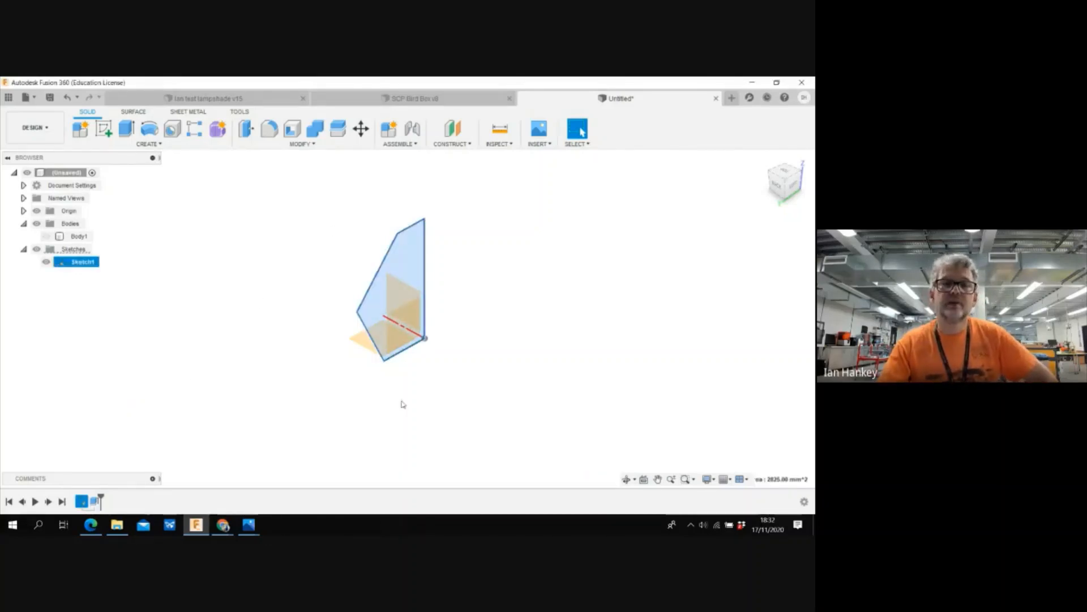
click(149, 133)
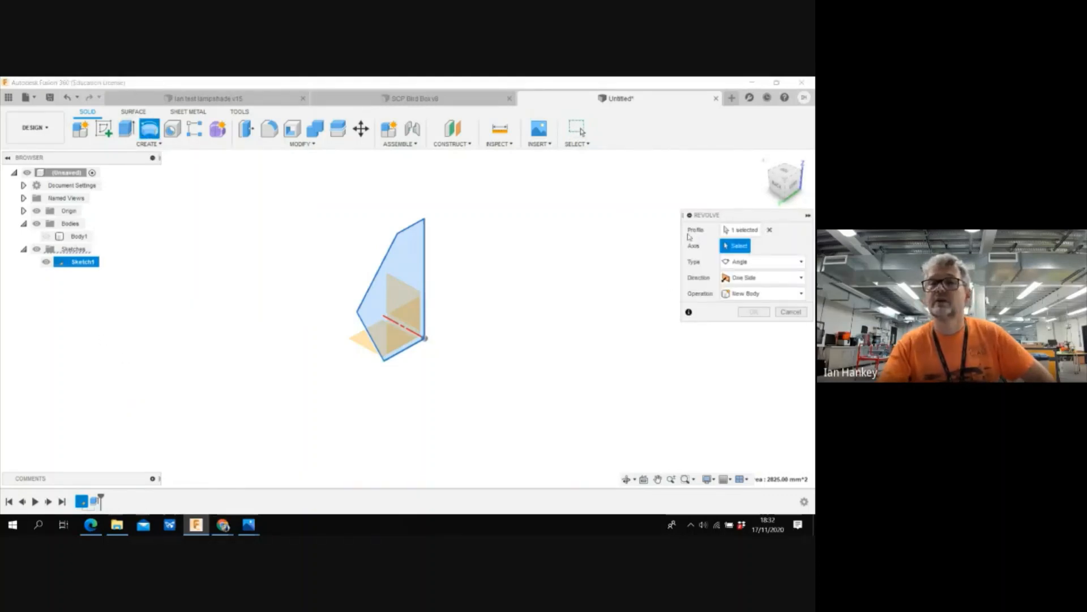
click(745, 230)
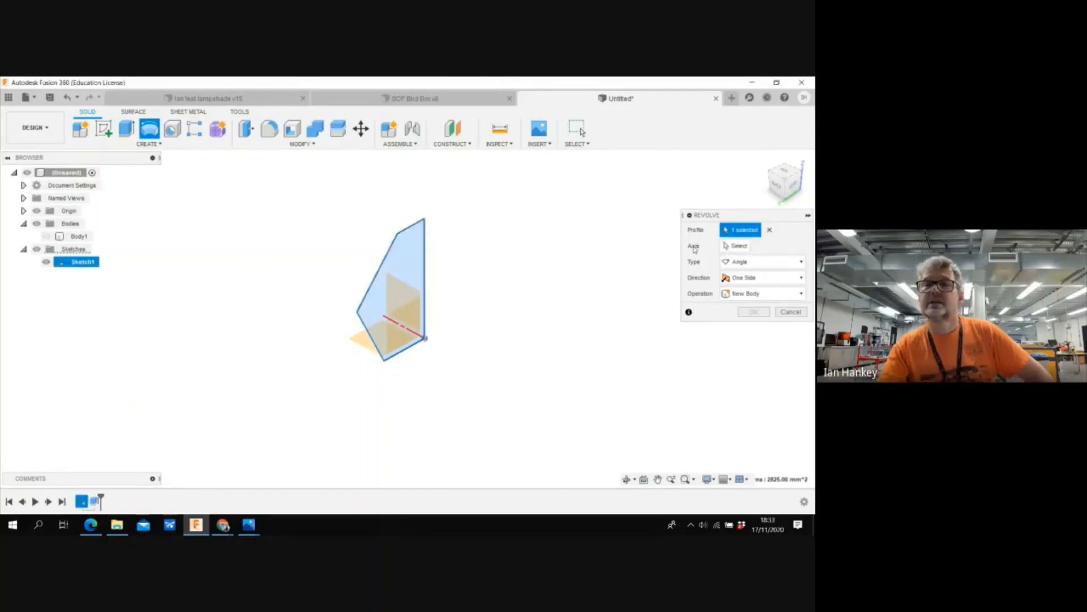
click(736, 247)
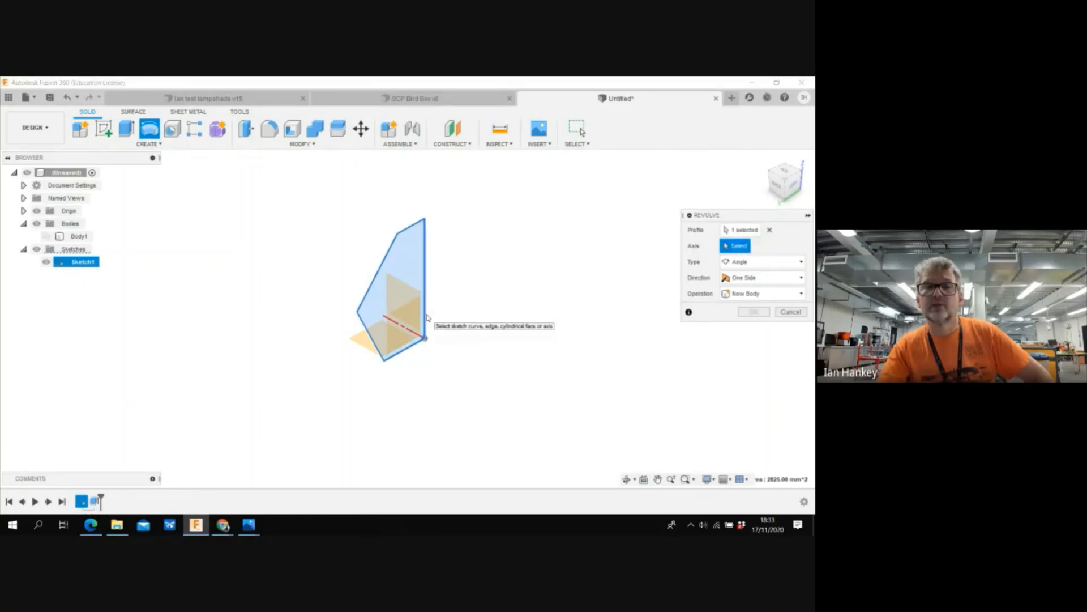
click(425, 318)
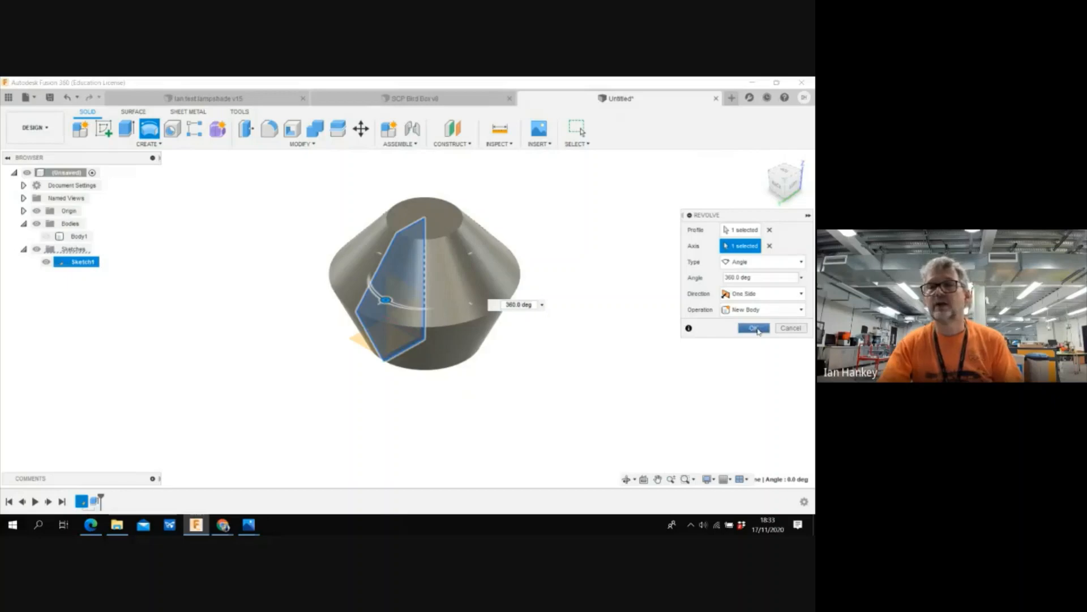
click(753, 328)
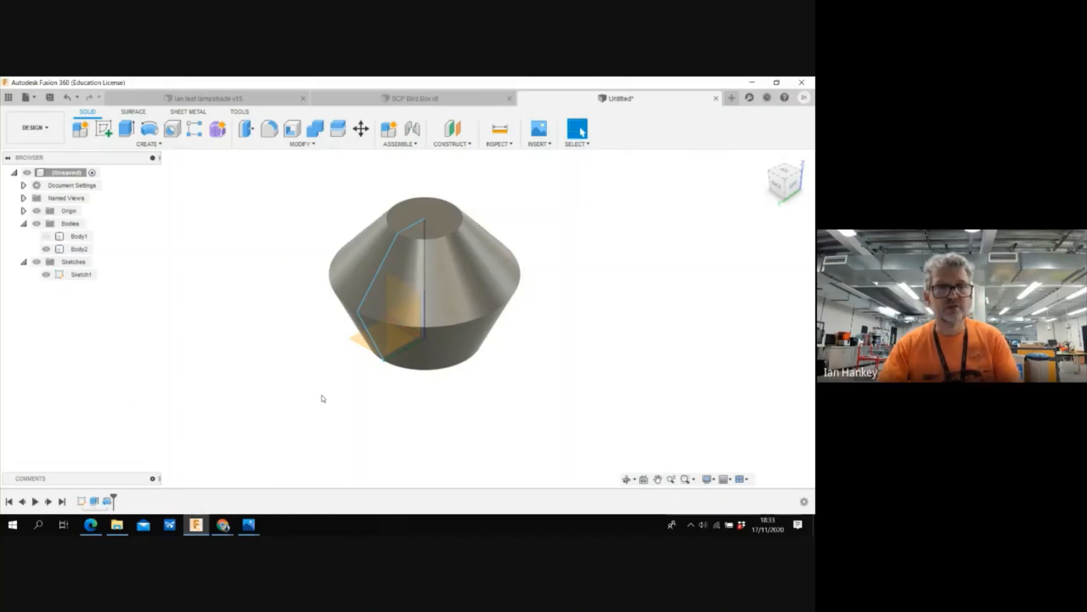
key(ctrl+z)
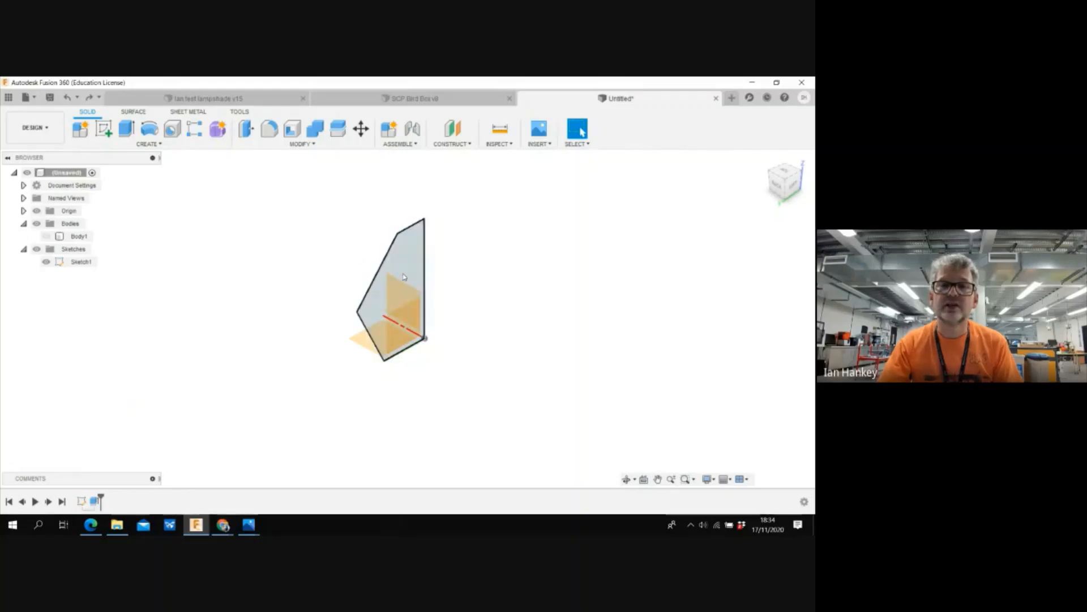
- Revolve the five-sided profile a full 360 degrees about its vertical line as a new body
click(404, 276)
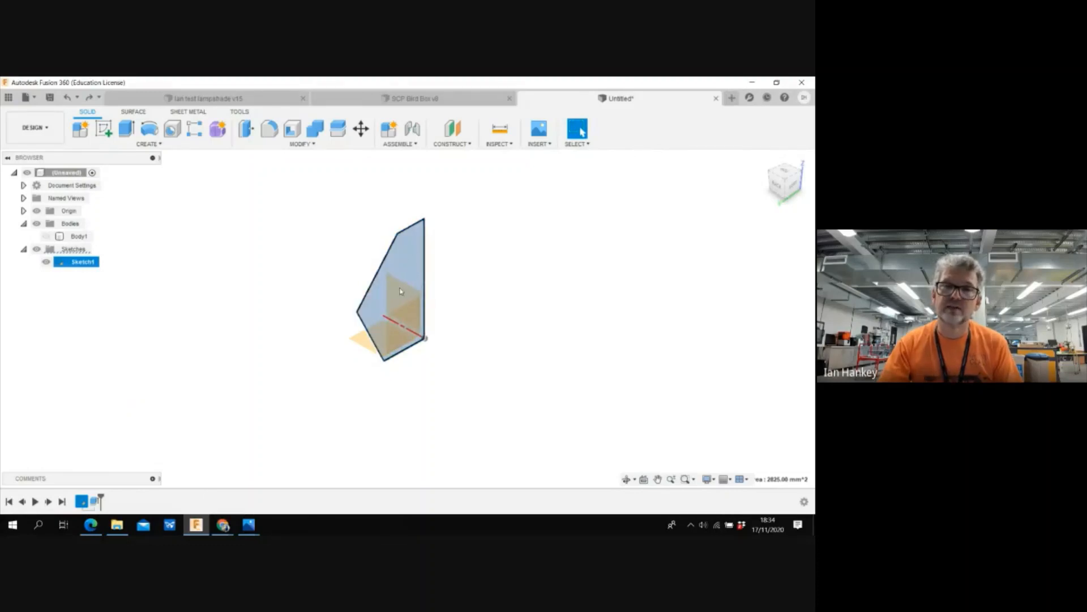
click(259, 274)
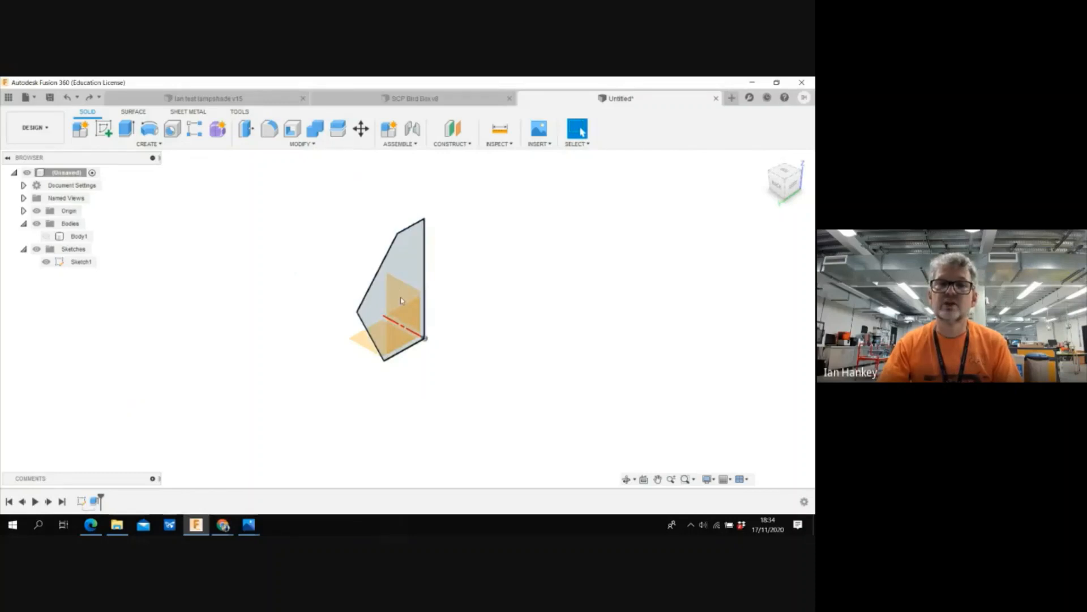
click(404, 274)
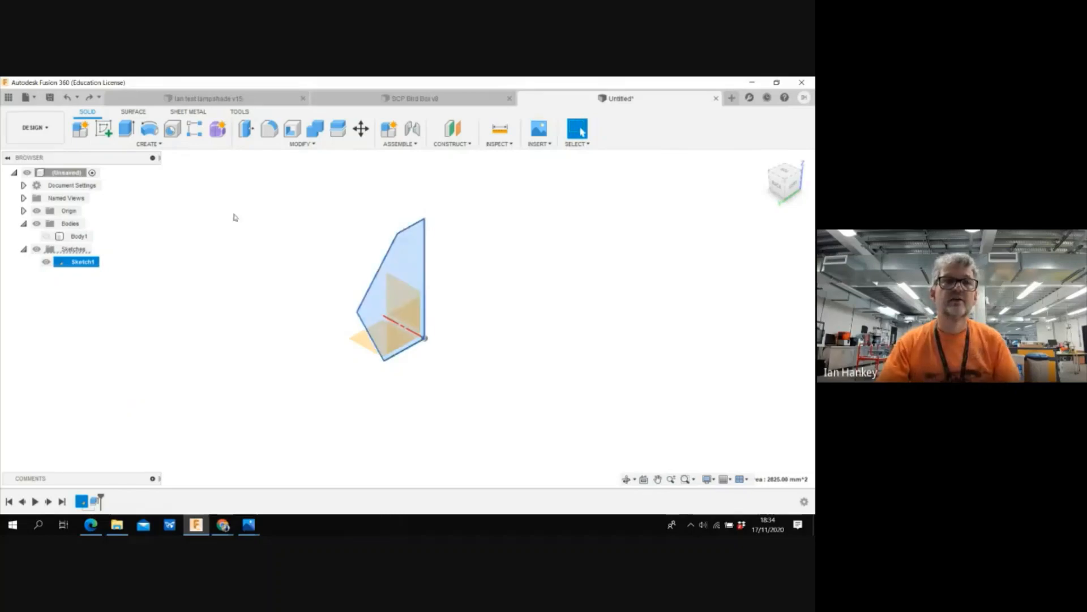
click(149, 129)
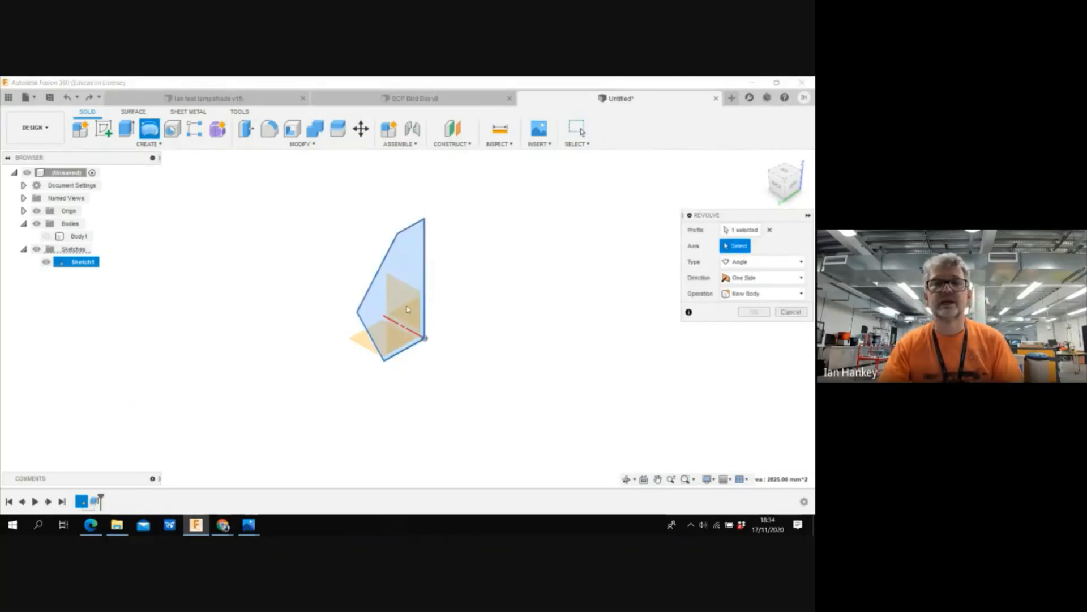
click(426, 312)
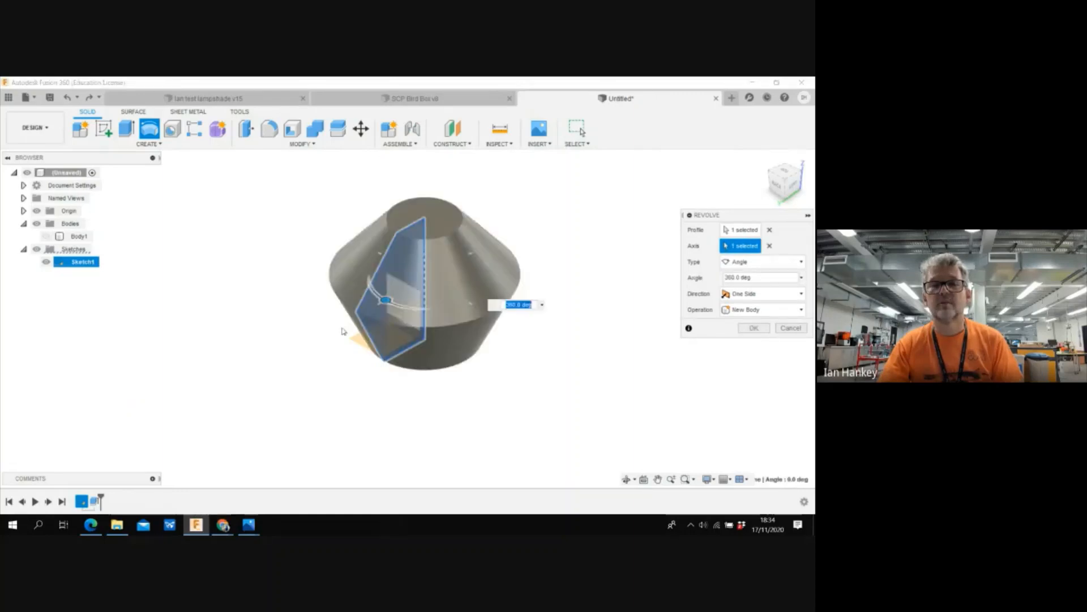
click(750, 327)
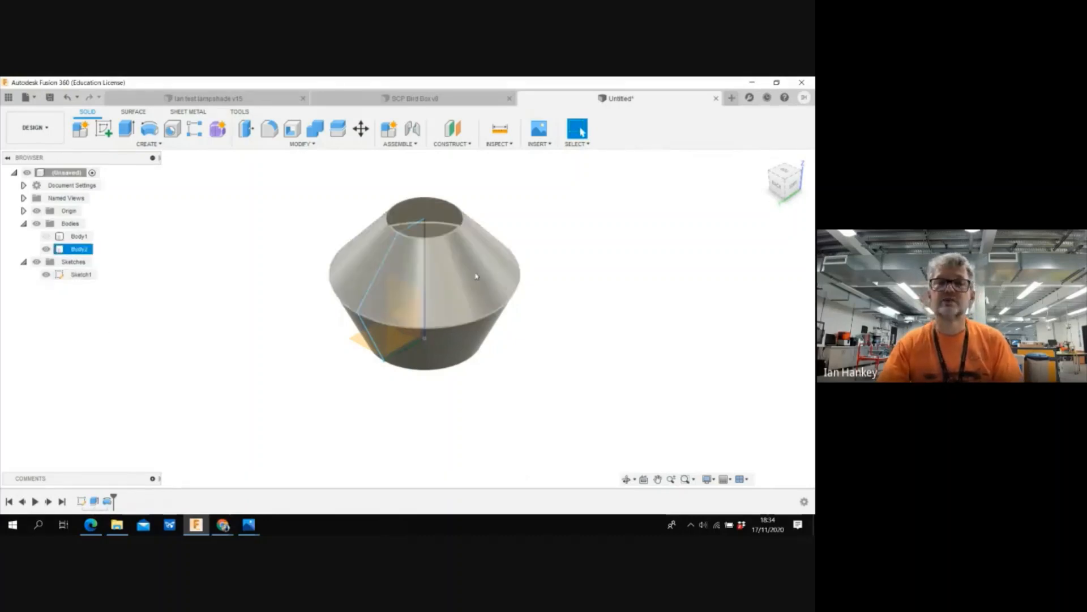
- Hide the profile sketch and compare the extruded and revolved bodies separately and together, leaving only the revolved body visible
click(46, 275)
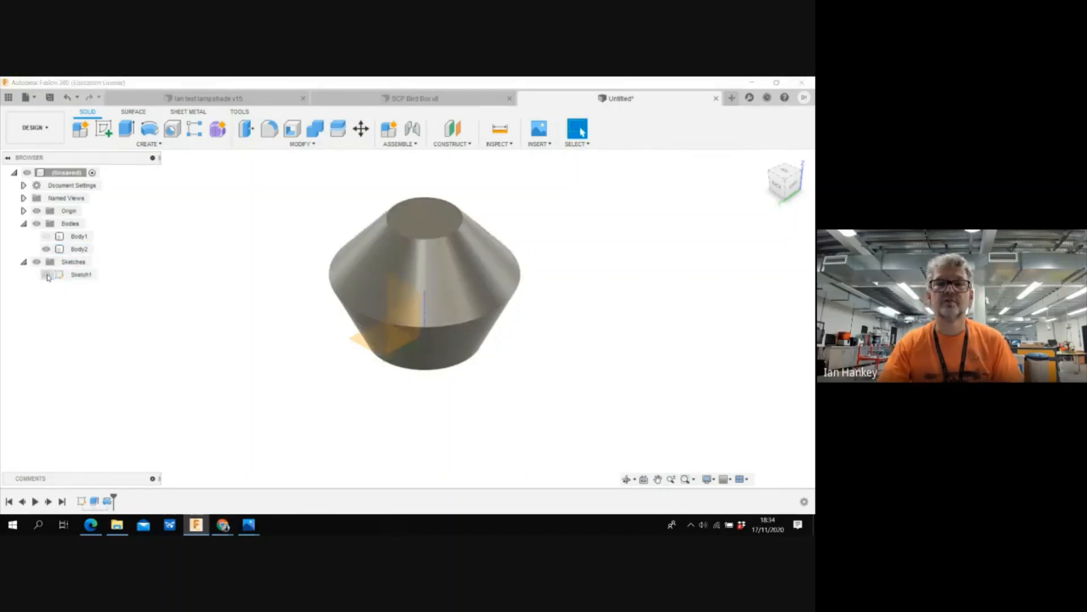
click(46, 249)
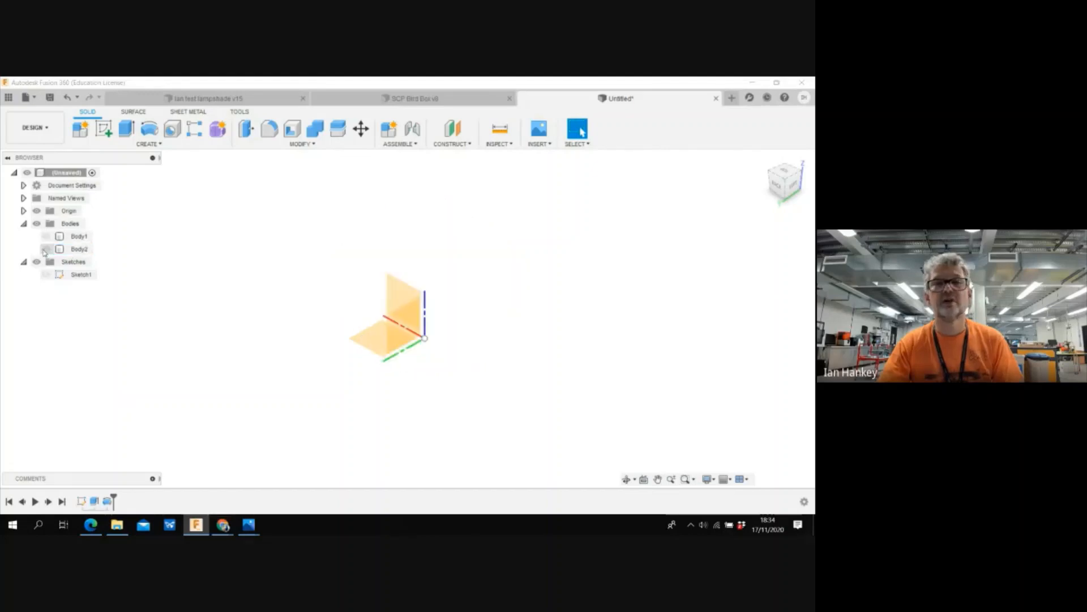
click(46, 237)
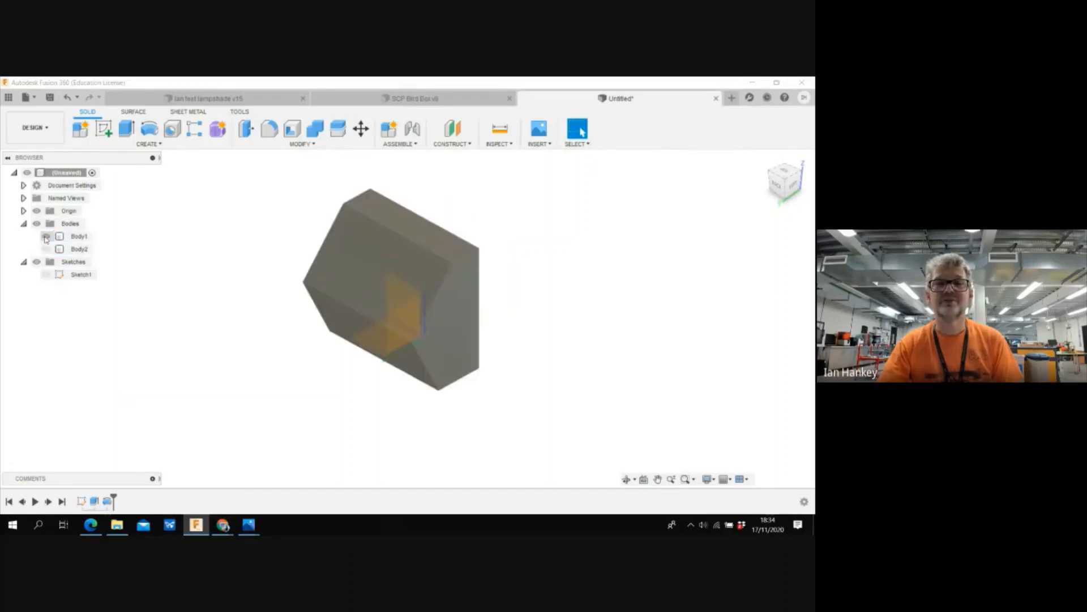
click(46, 237)
click(45, 249)
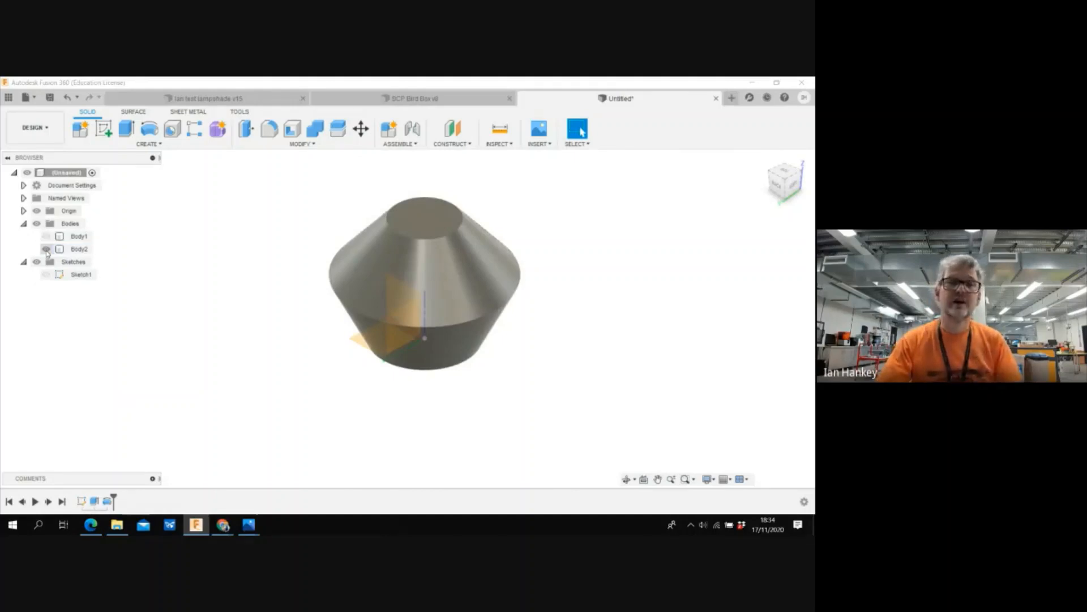
click(46, 236)
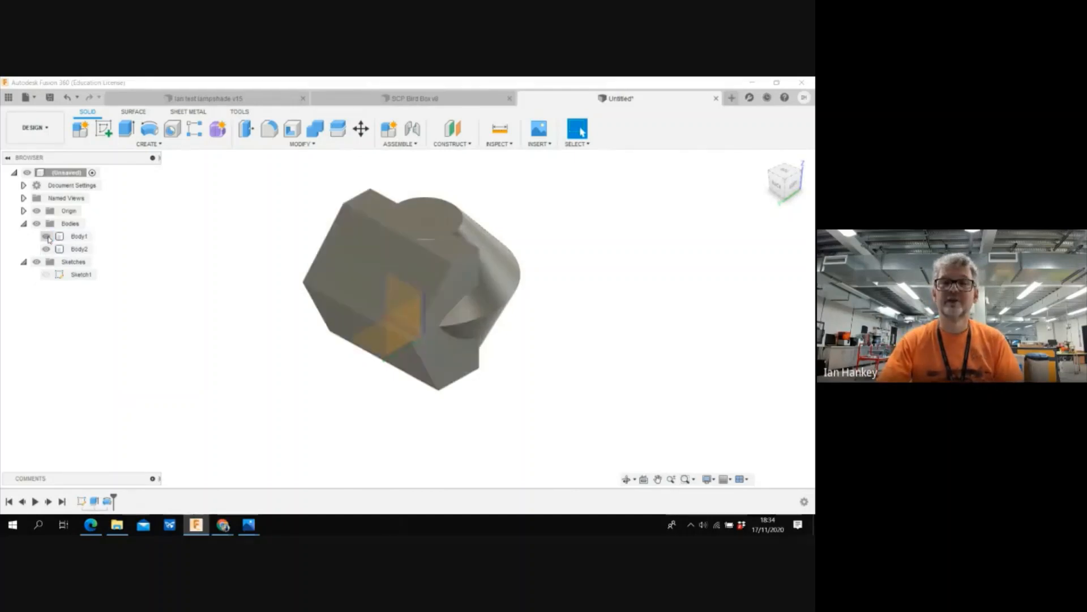
drag(790, 181, 797, 182)
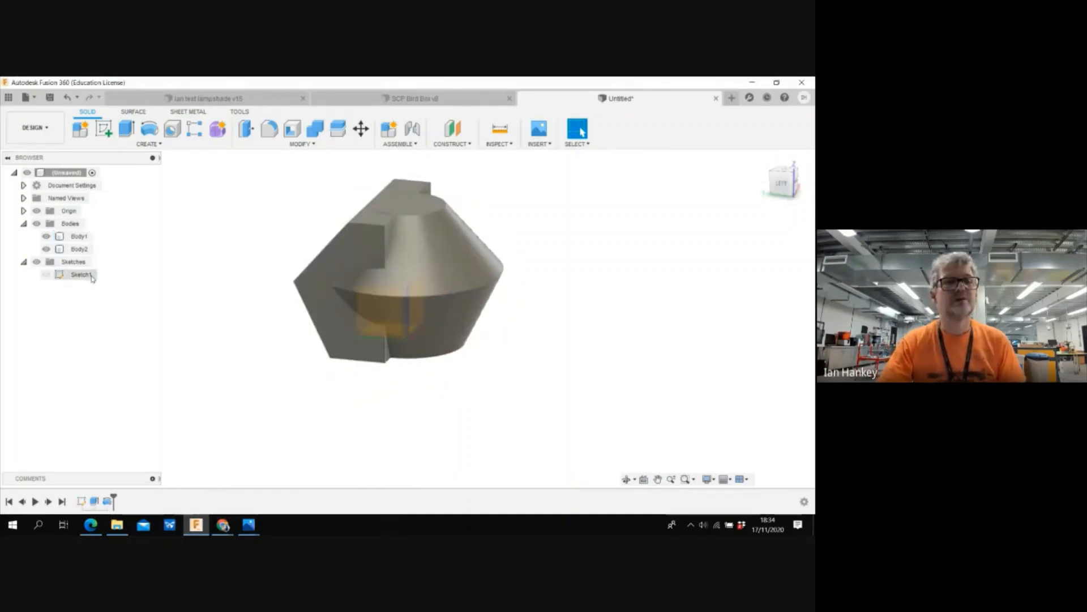
click(46, 236)
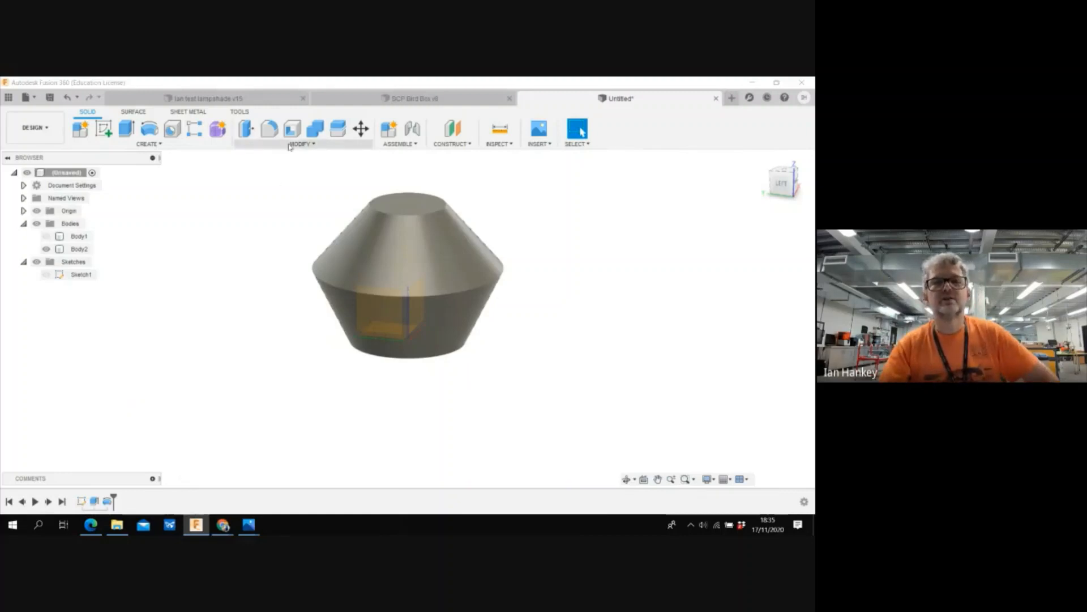
- Start an inward Shell that opens the revolved body's top face, with an inside thickness of 1 mm
click(384, 283)
click(537, 314)
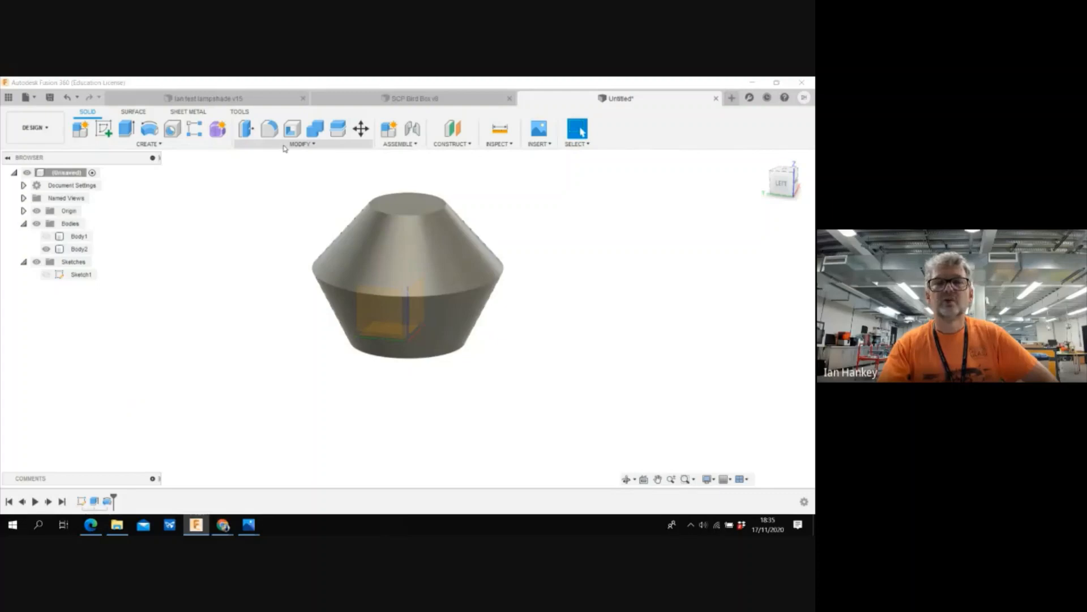
click(301, 144)
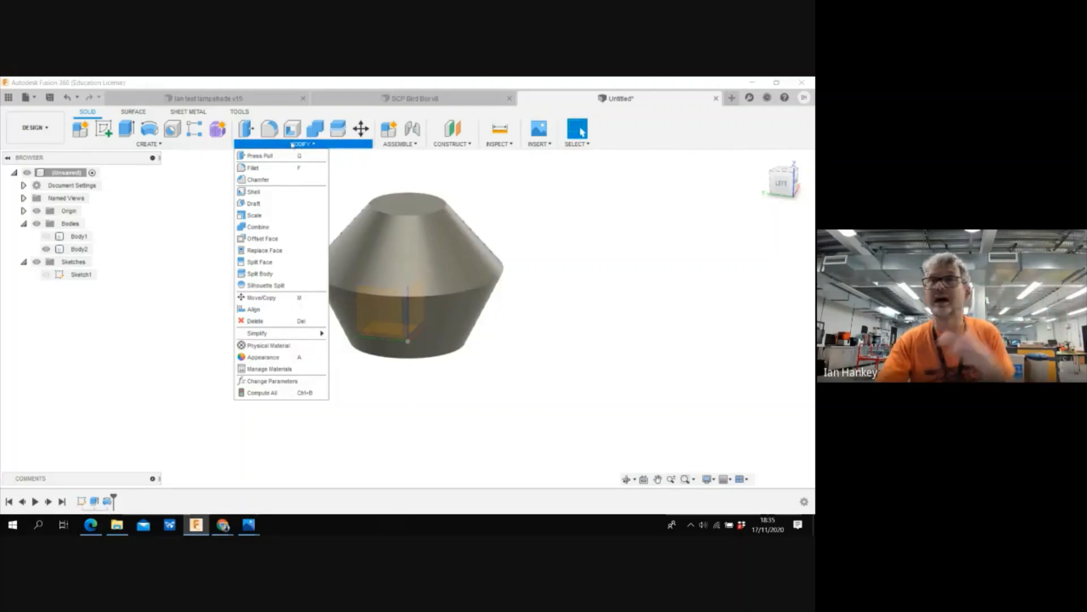
click(254, 193)
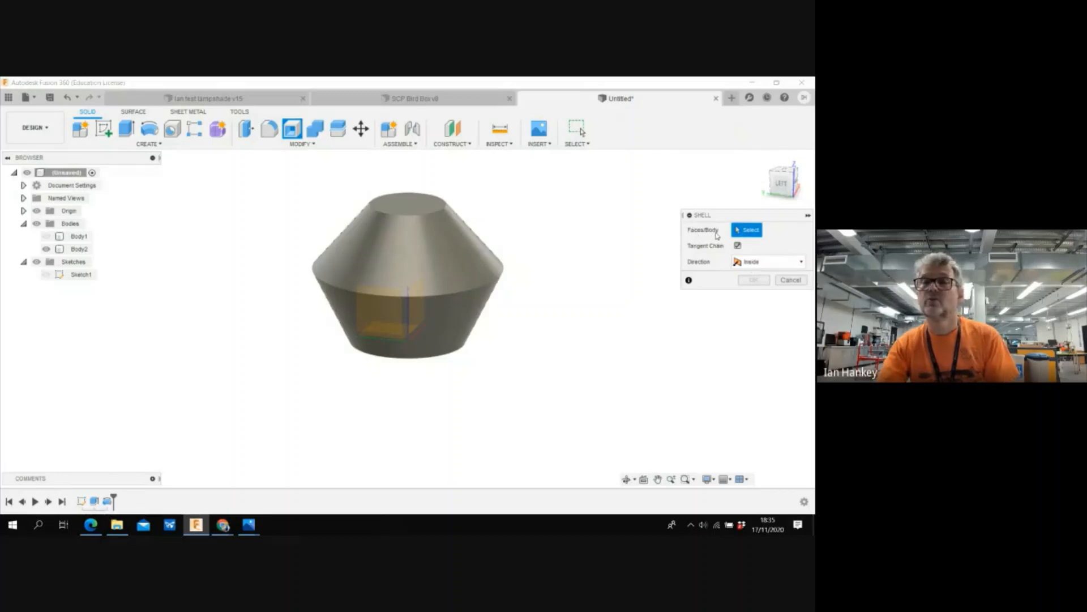
click(420, 209)
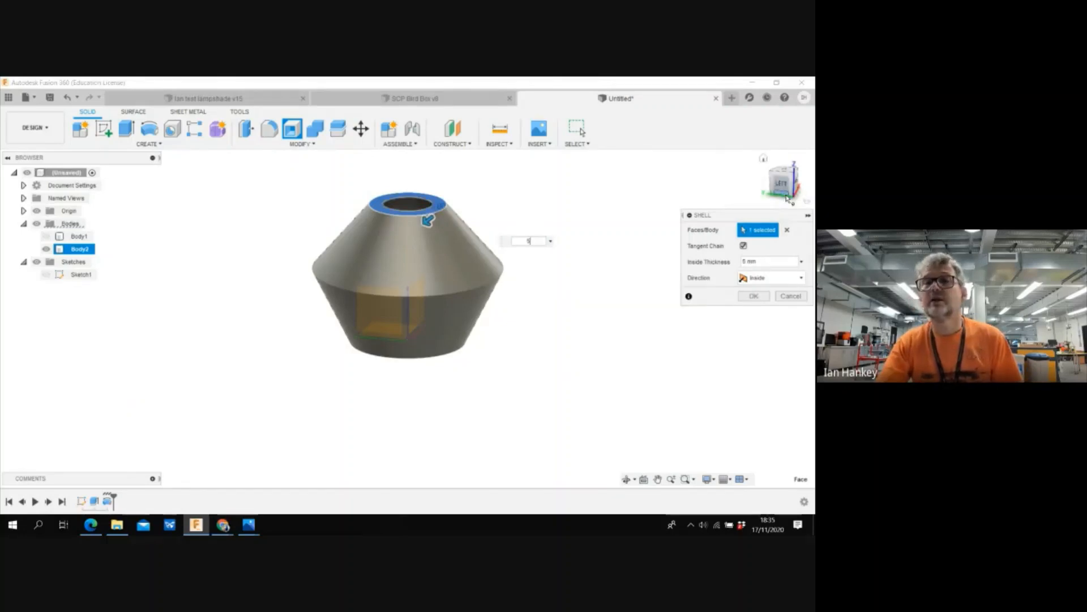
click(780, 171)
mouse_move(408, 318)
shift+middle_down()
mouse_move(407, 381)
mouse_move(405, 282)
mouse_move(408, 318)
mouse_move(404, 307)
shift+middle_up()
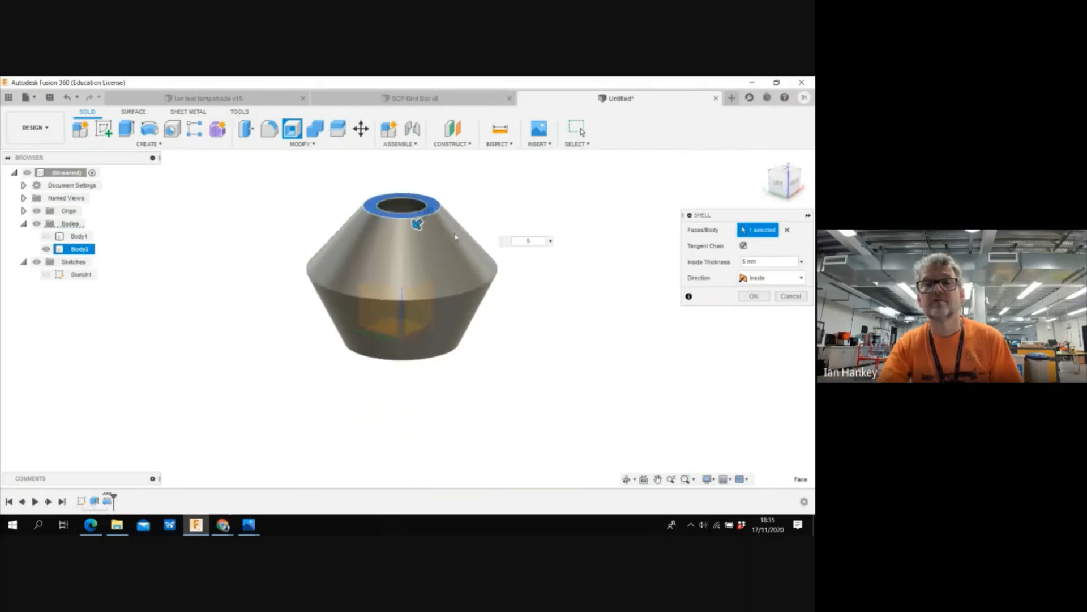
drag(534, 240, 526, 241)
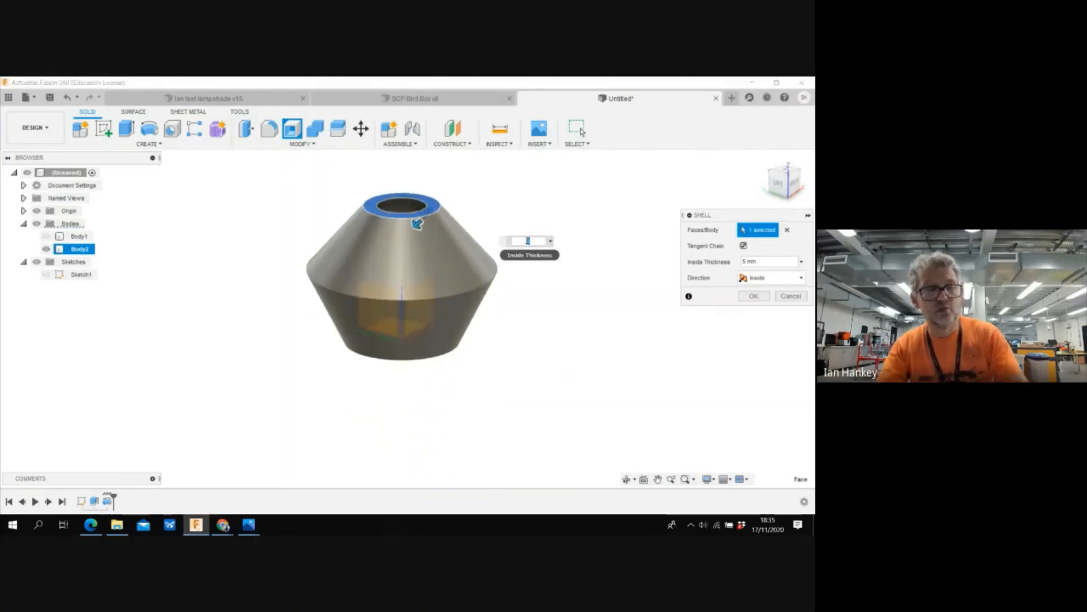
text(1)
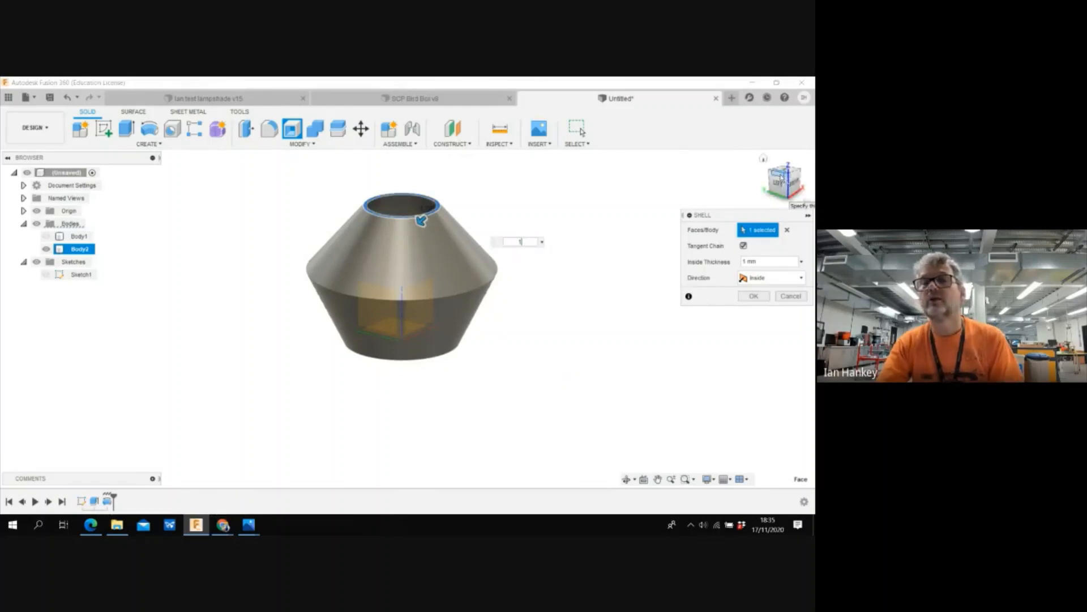
- Set the shell's inside thickness to 2 mm and complete the shell
click(781, 176)
shift+middle_drag(418, 345, 367, 232)
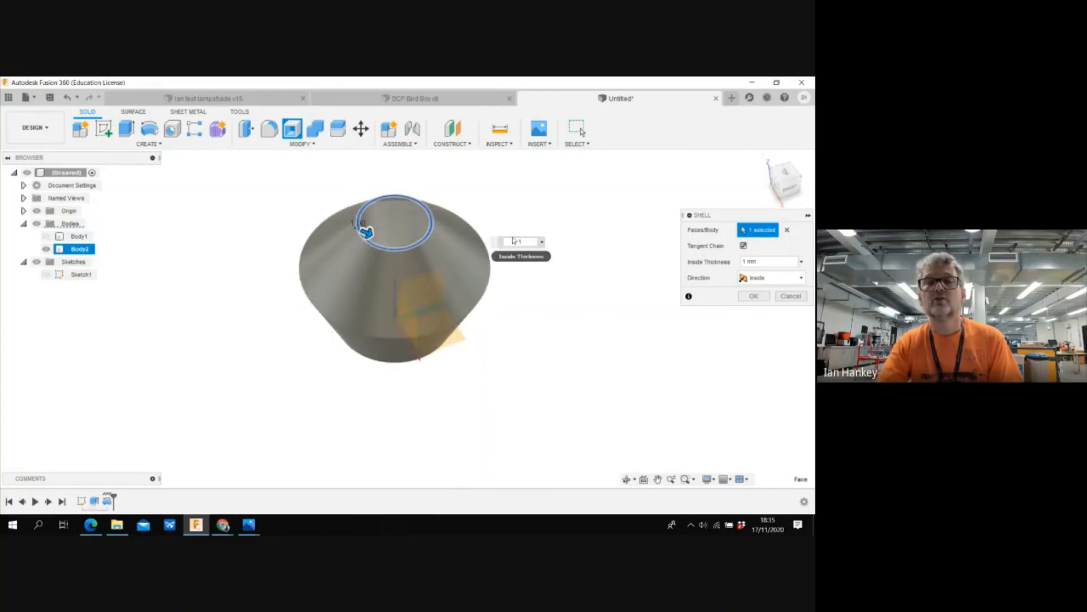
double_click(518, 242)
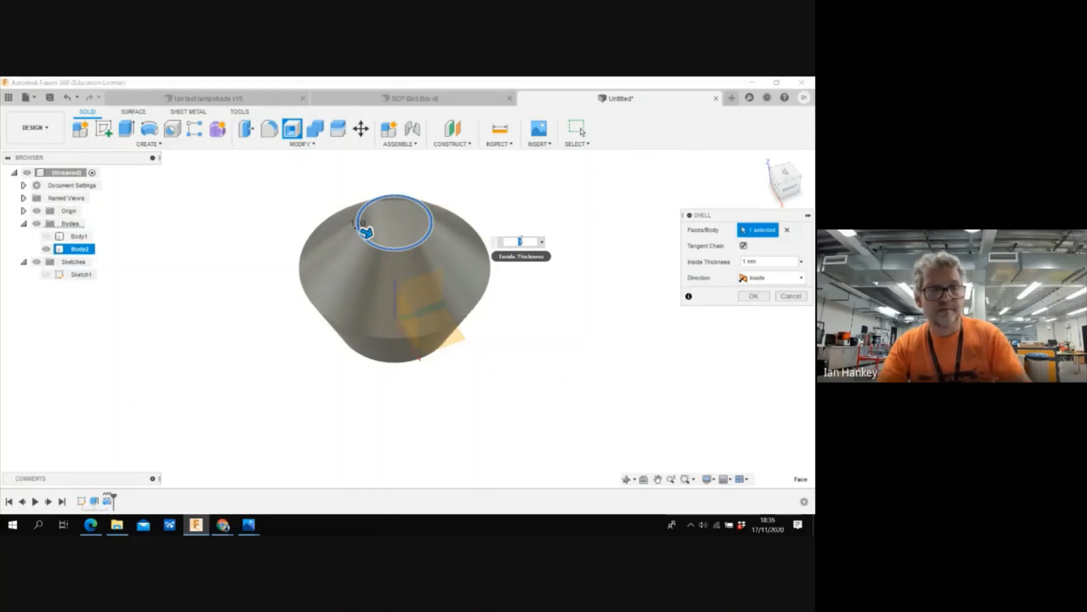
text(2)
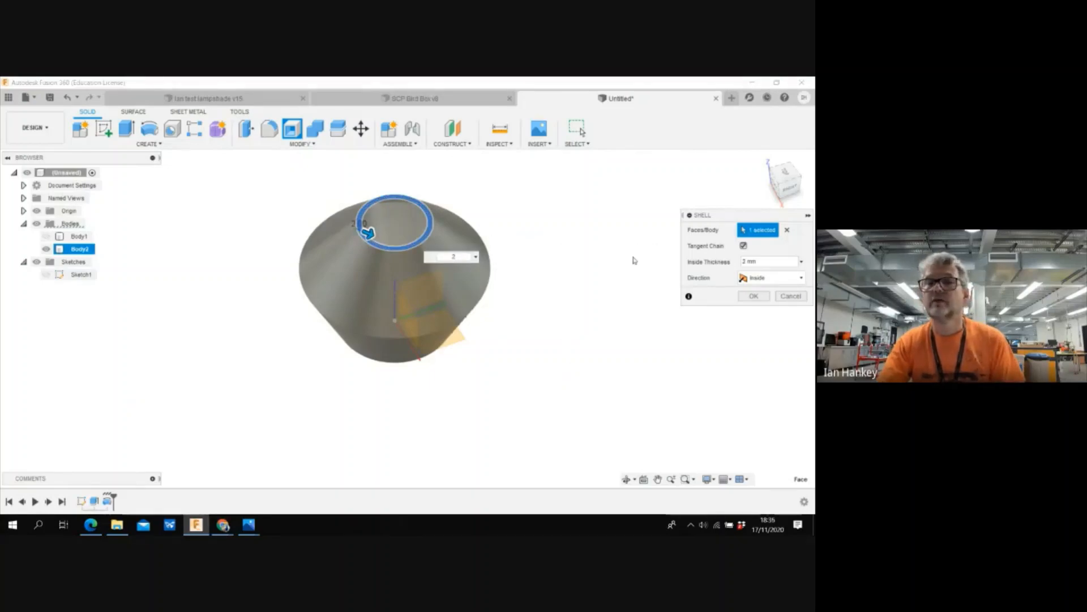
key(Return)
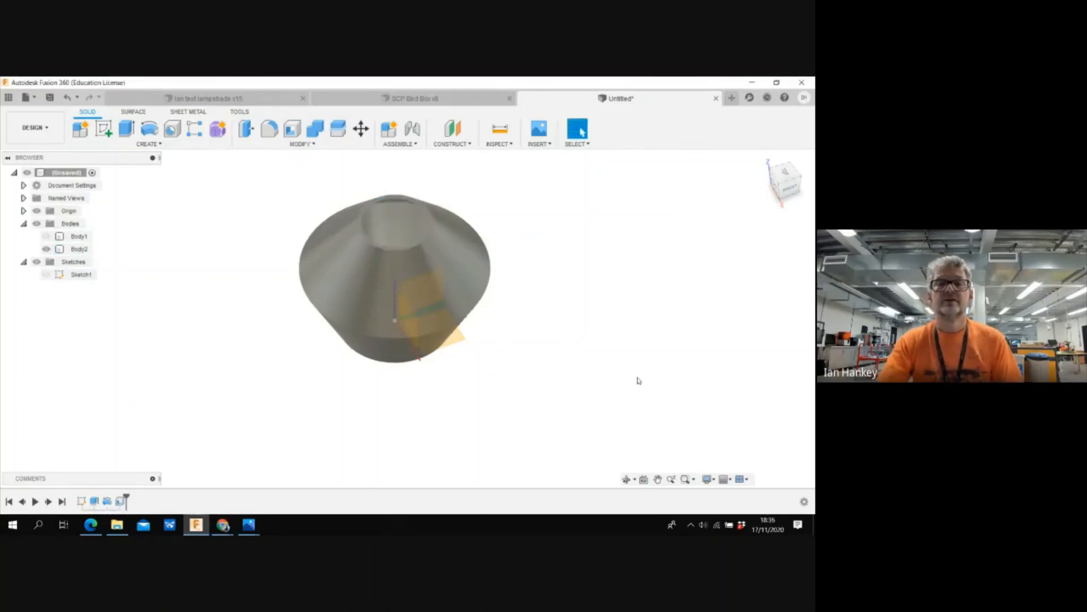
- Fillet the outer and inner edges of the hollow body's top rim with a 1 mm constant radius
click(785, 173)
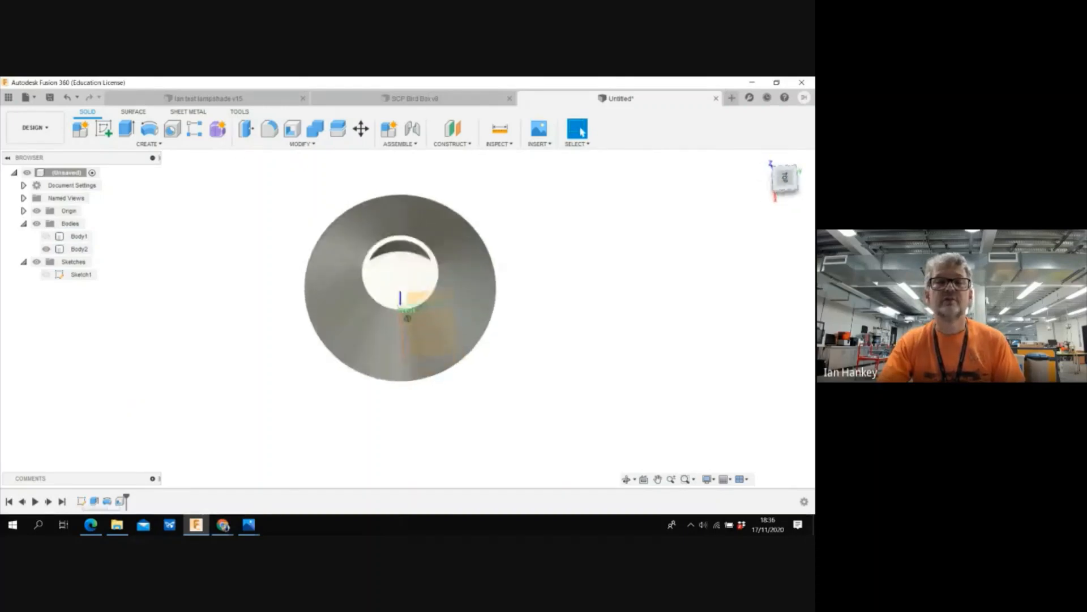
mouse_move(407, 318)
shift+middle_down()
mouse_move(386, 168)
mouse_move(389, 260)
mouse_move(390, 247)
shift+middle_up()
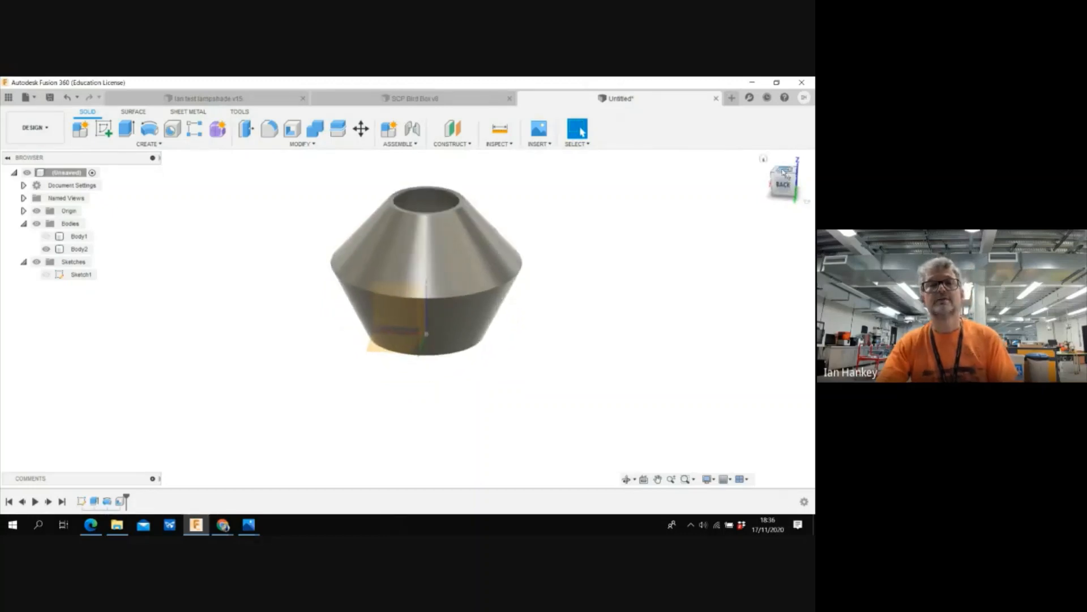
click(301, 144)
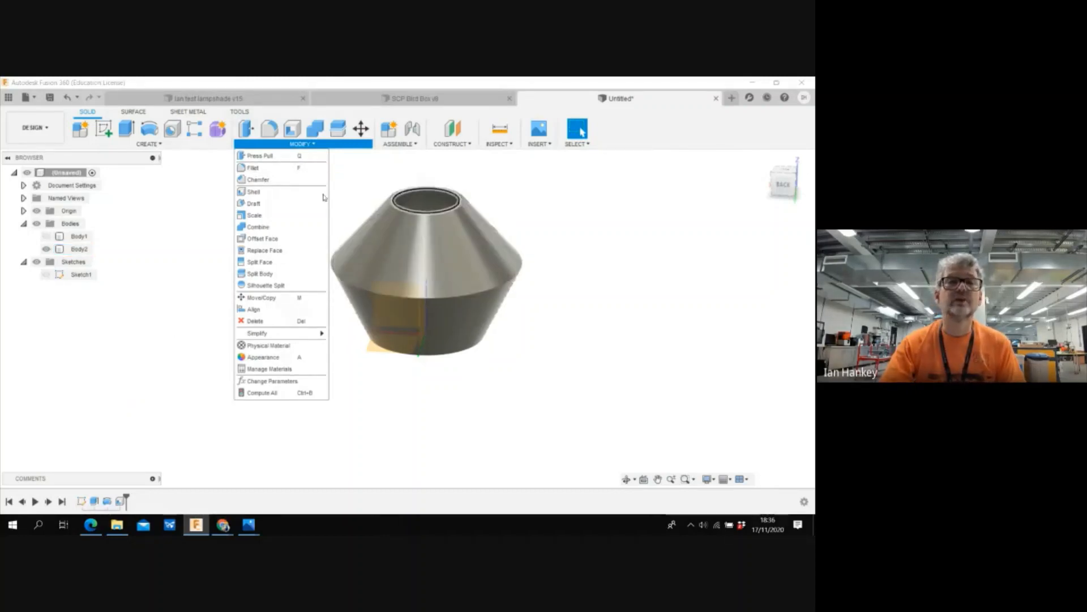
click(253, 169)
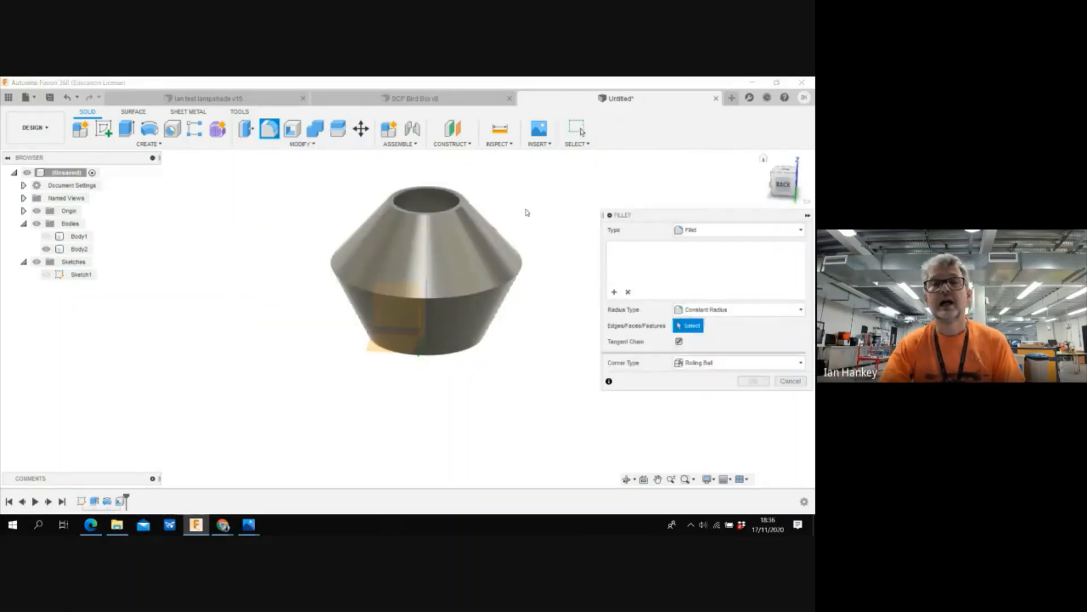
click(463, 207)
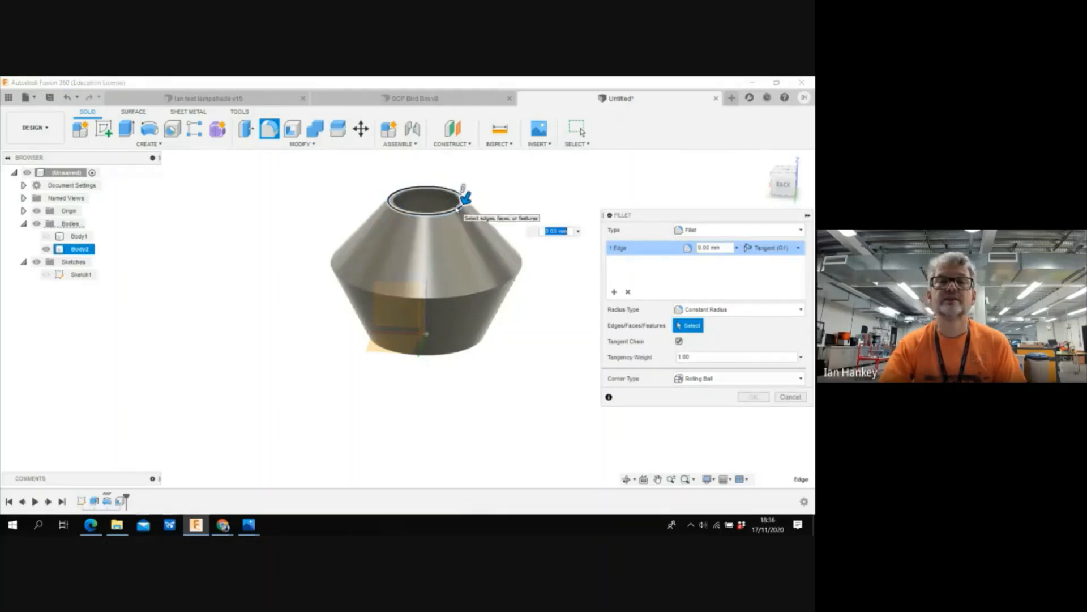
scroll(448, 201, down, 3)
scroll(409, 193, up, 8)
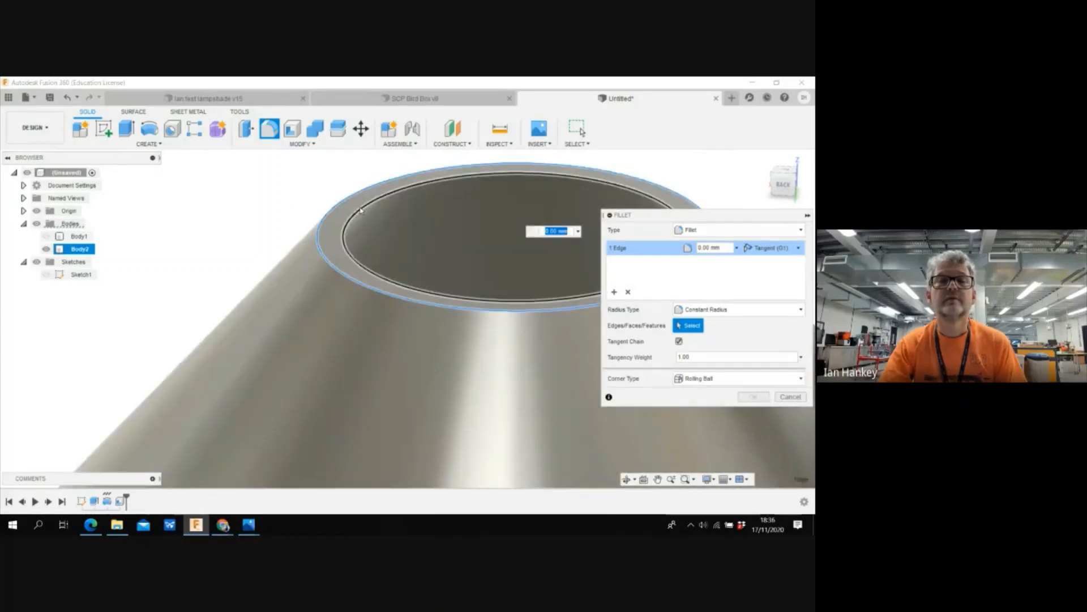
click(360, 210)
scroll(313, 195, down, 5)
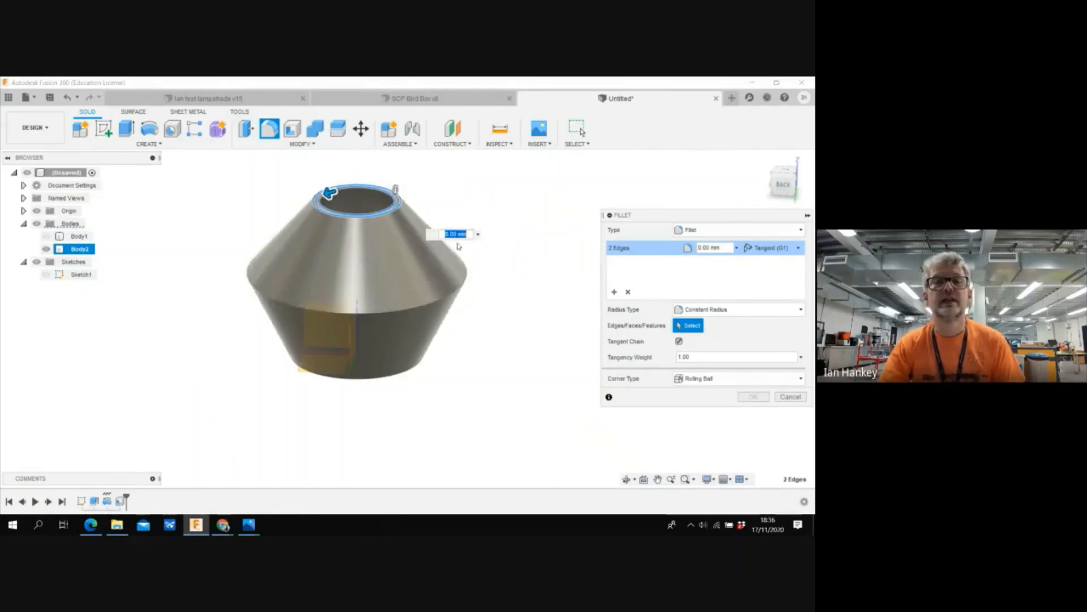
text(1)
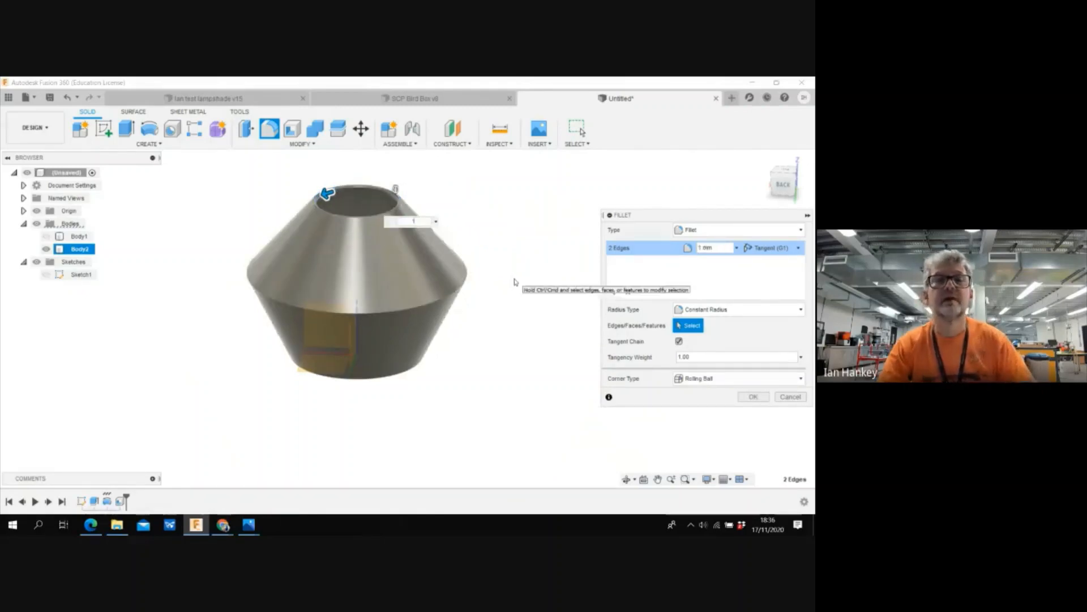
scroll(318, 198, up, 10)
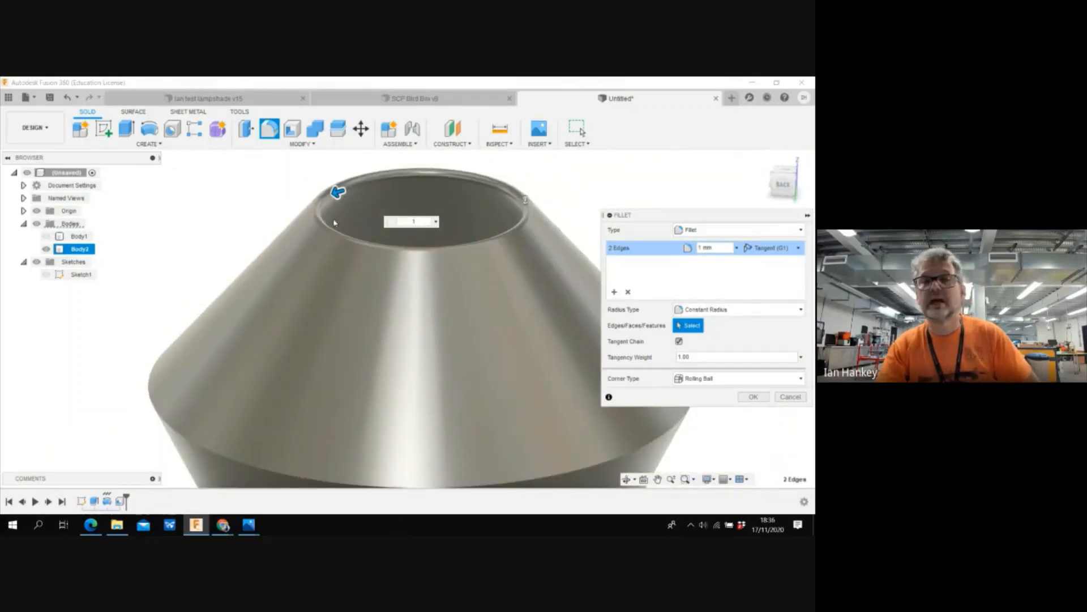
click(753, 397)
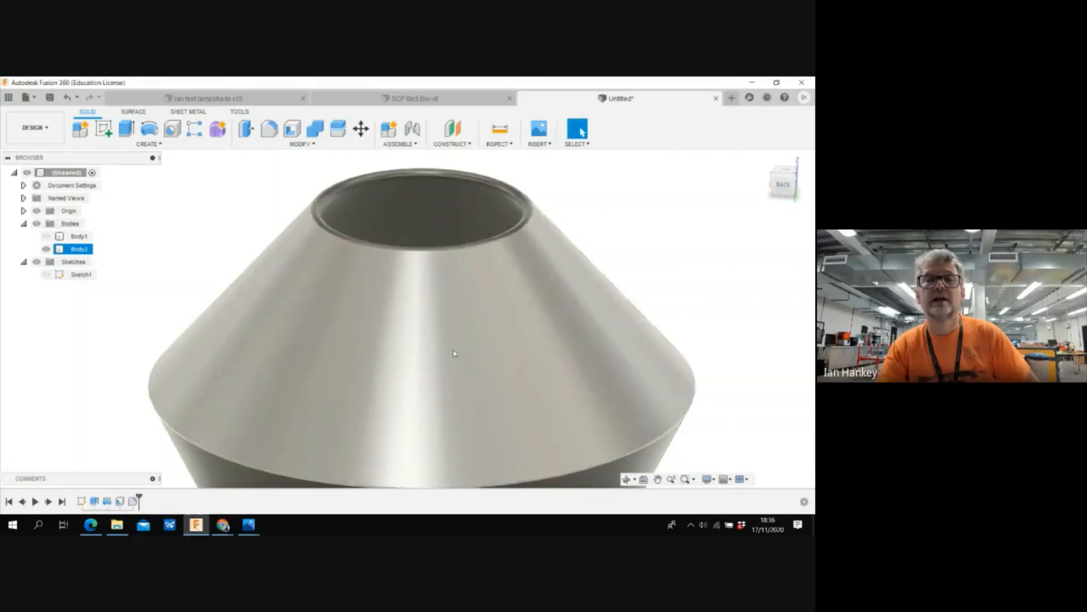
- Fillet the circular edge around the hollow body's base with a 2 mm constant radius
mouse_move(784, 184)
mouse_down()
mouse_move(769, 219)
mouse_move(771, 263)
mouse_move(759, 156)
mouse_up()
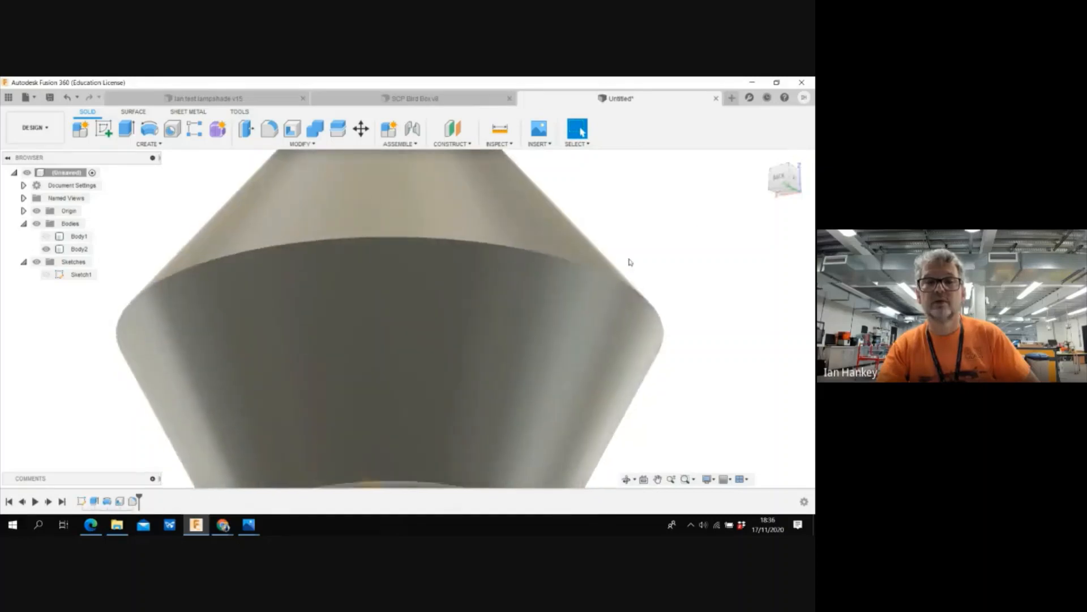
scroll(694, 230, down, 5)
click(482, 439)
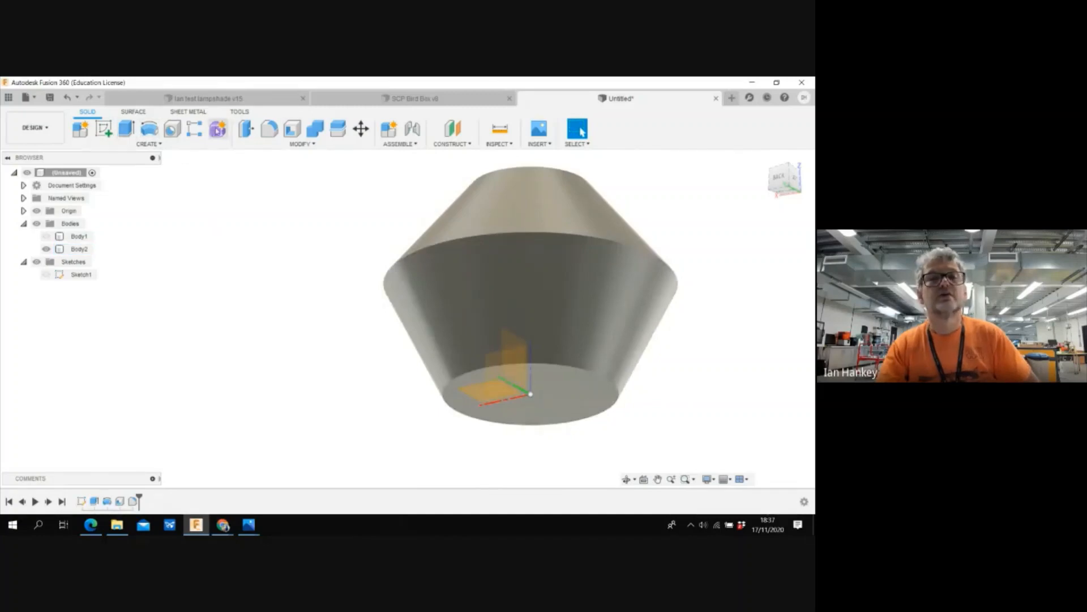
click(303, 144)
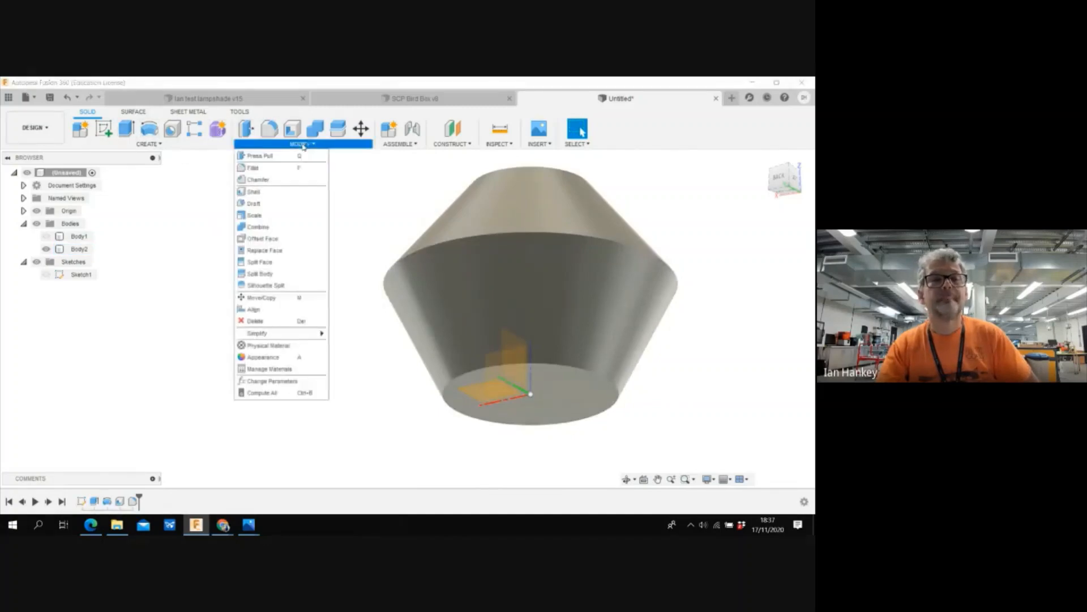
click(255, 168)
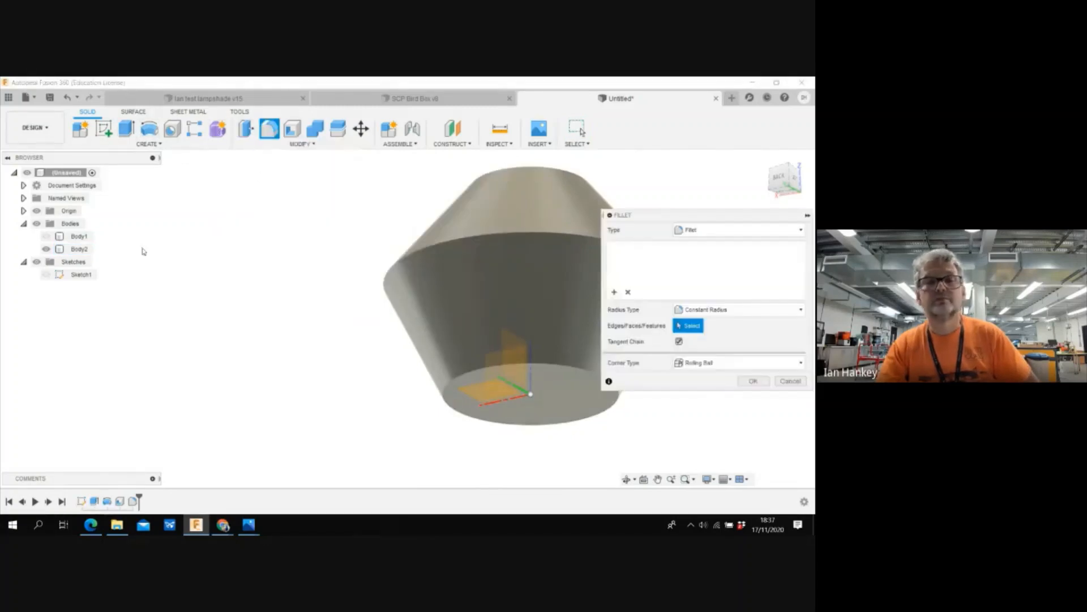
click(468, 373)
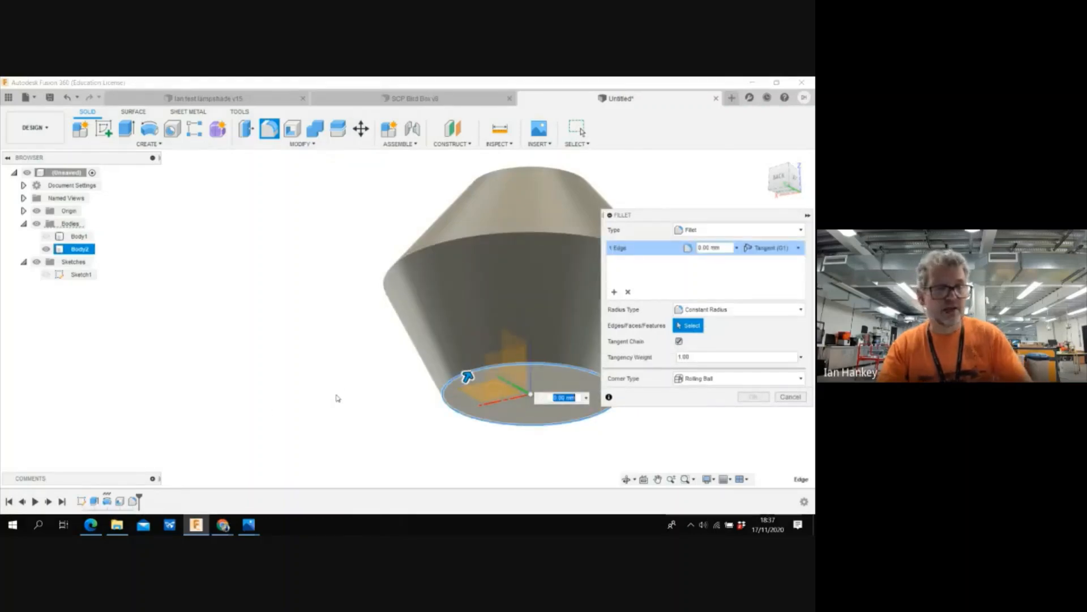
text(1)
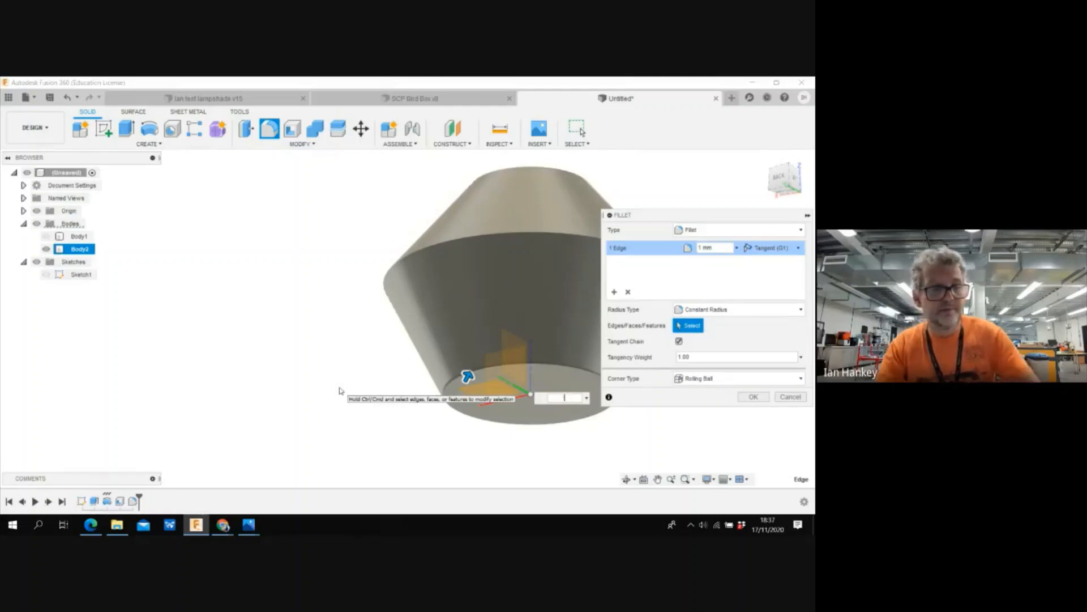
text(2)
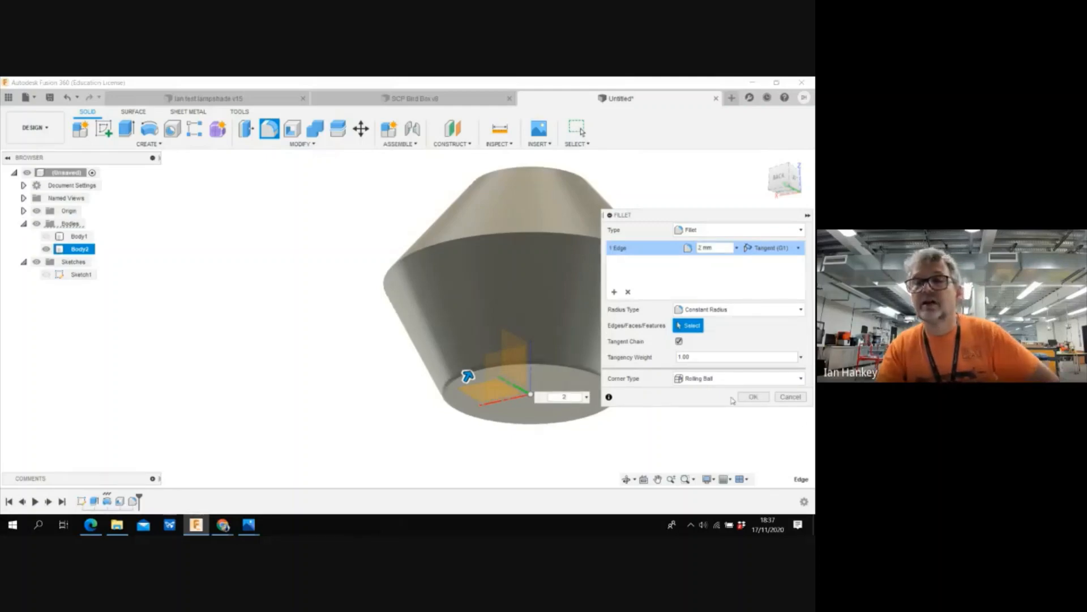
click(756, 398)
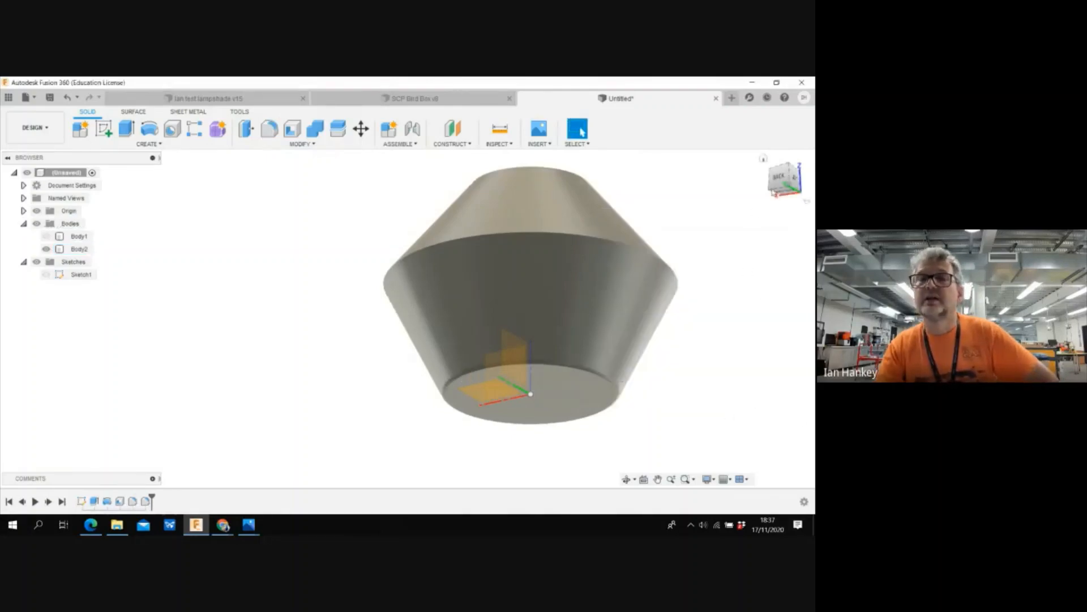
drag(780, 179, 777, 266)
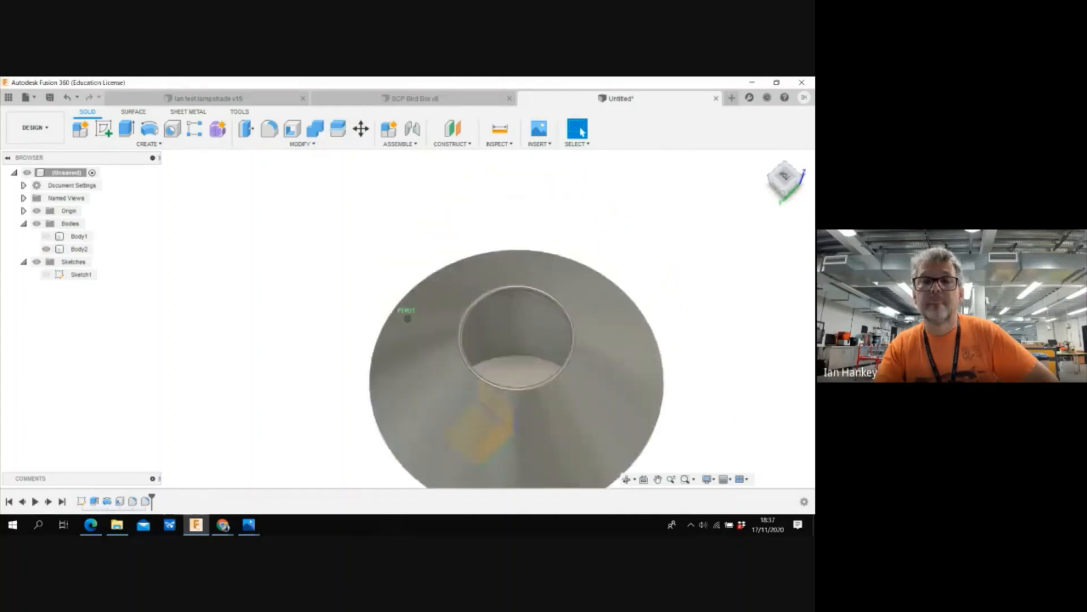
shift+middle_drag(407, 318, 397, 266)
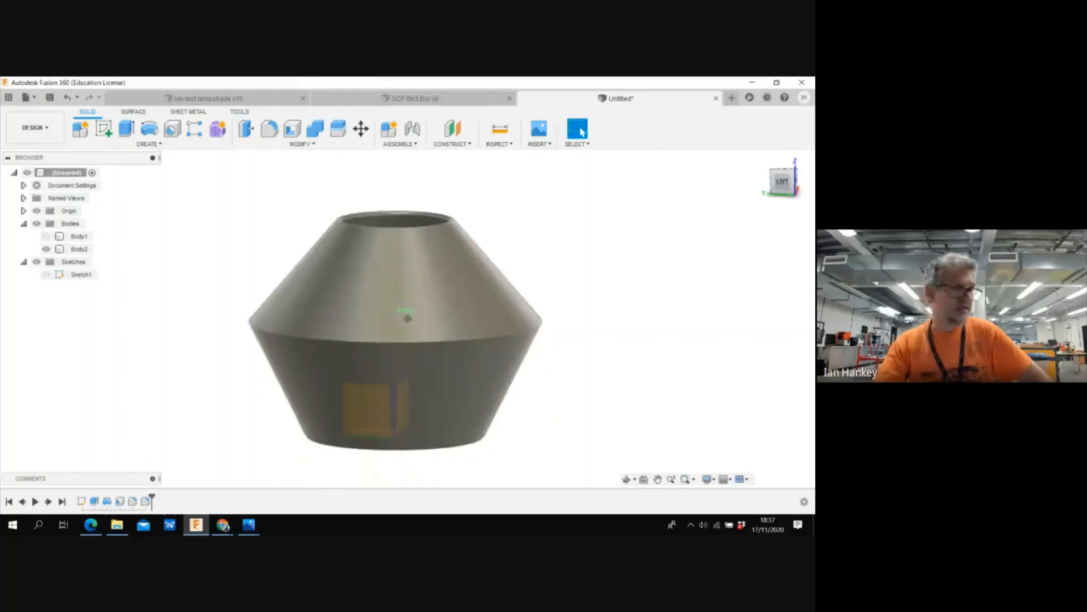
shift+middle_drag(625, 306, 625, 312)
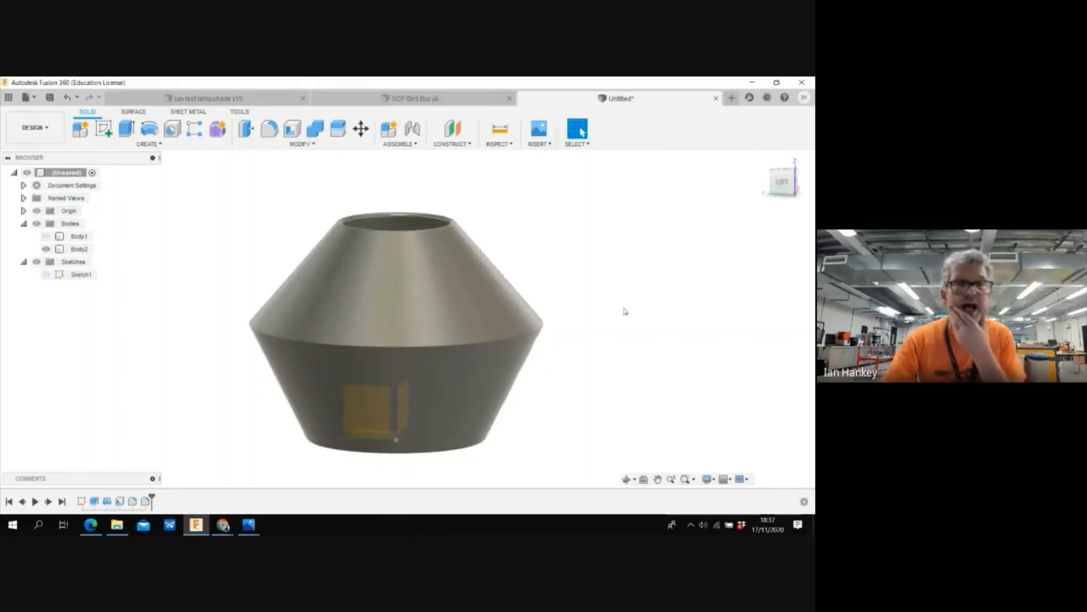
click(324, 313)
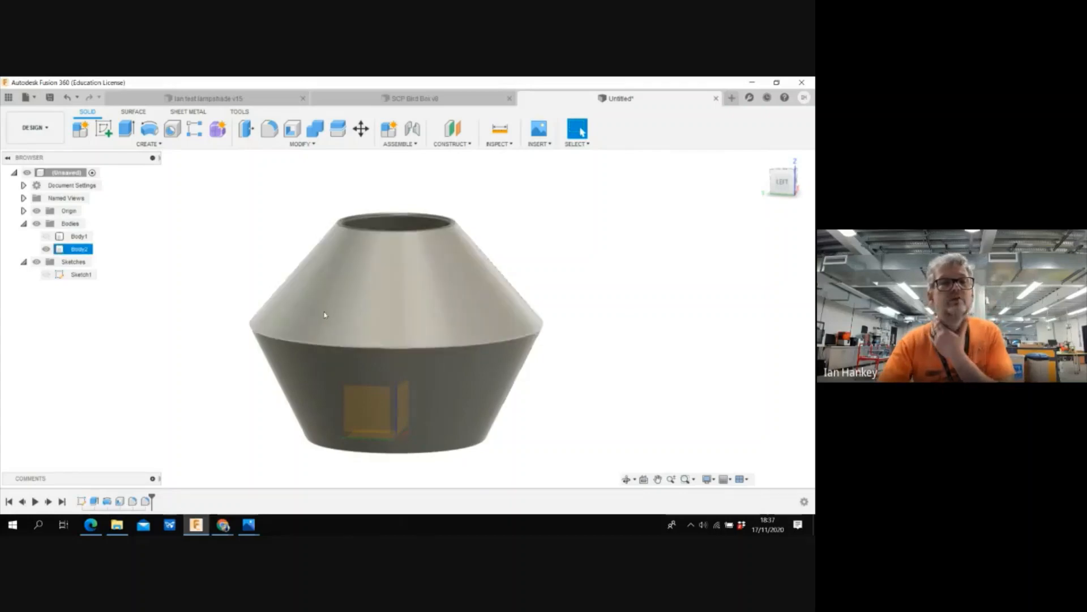
click(602, 296)
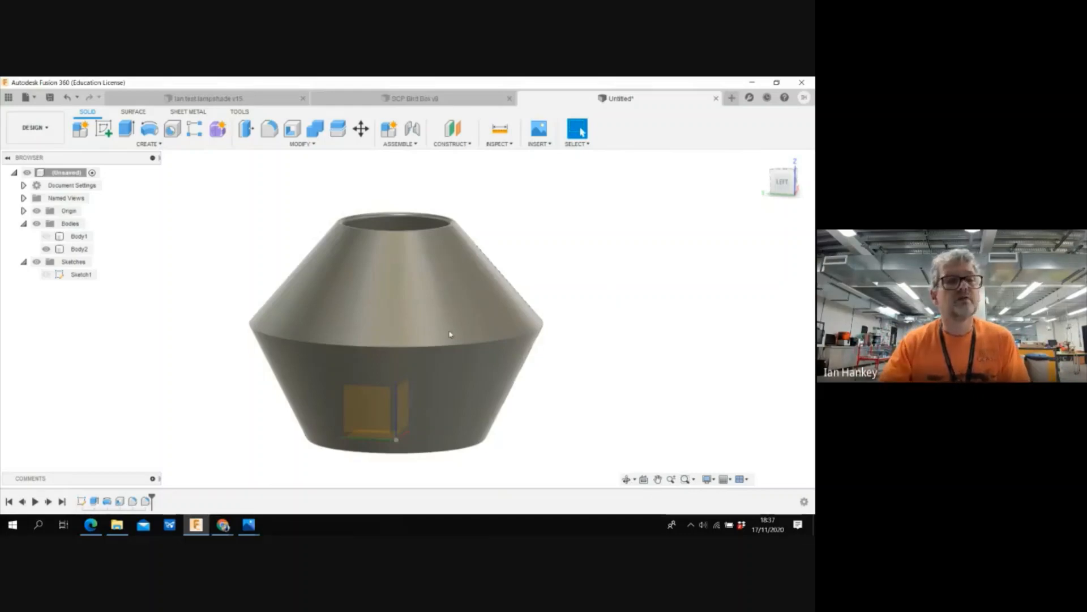
- Export the revolved body as a binary STL with High refinement, saved to the Desktop as "test 2"
right_click(80, 250)
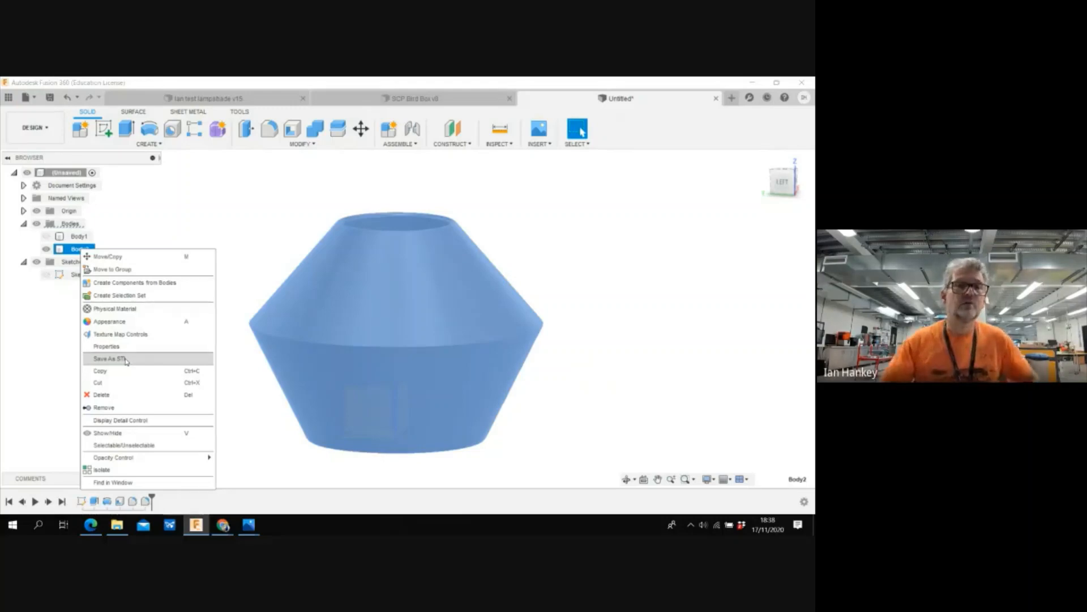
click(126, 360)
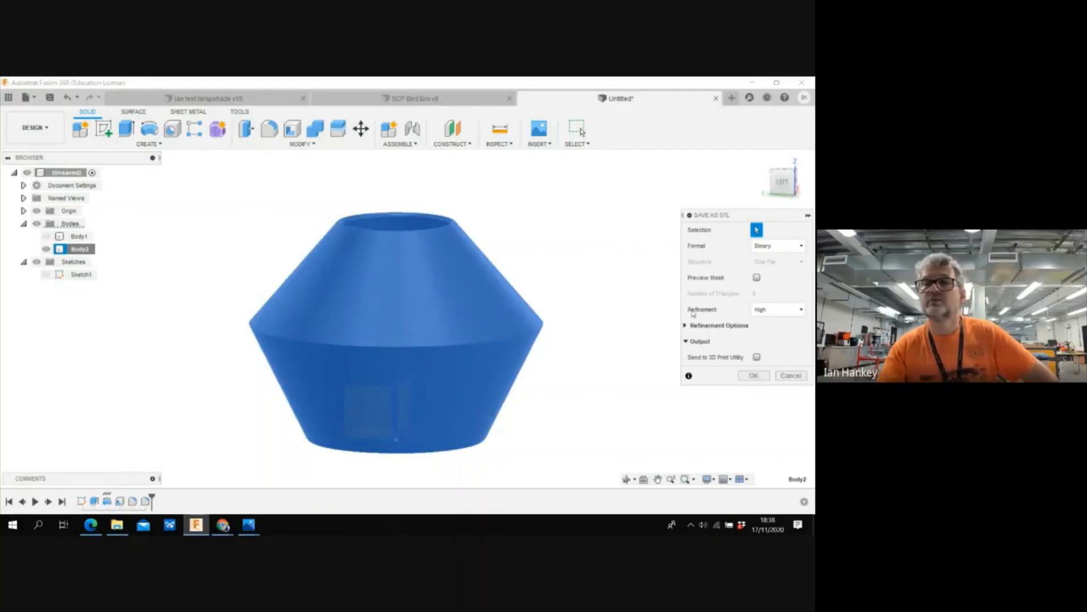
click(801, 311)
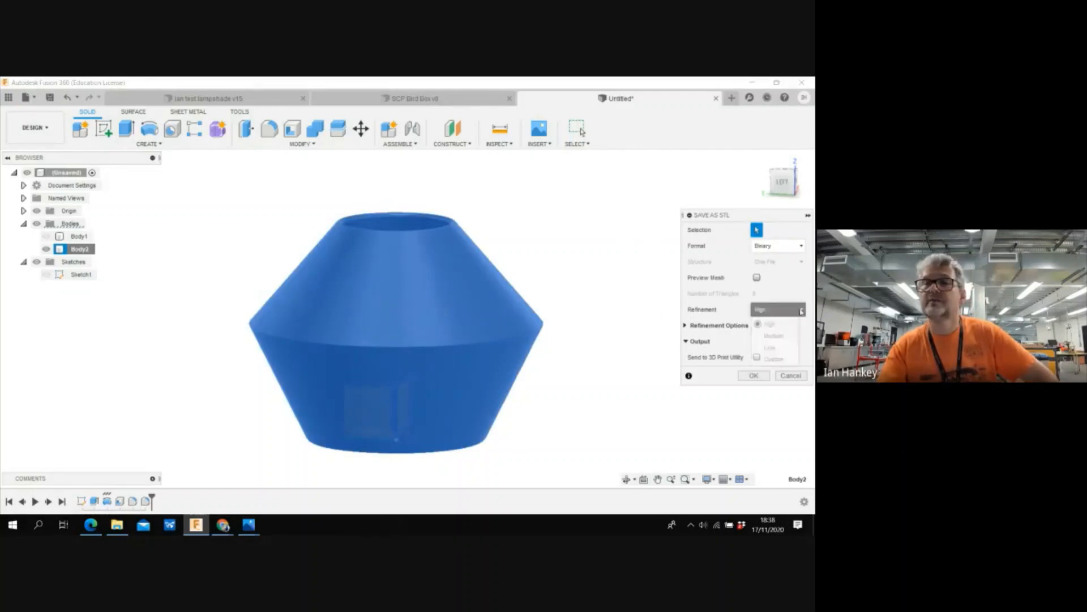
click(769, 324)
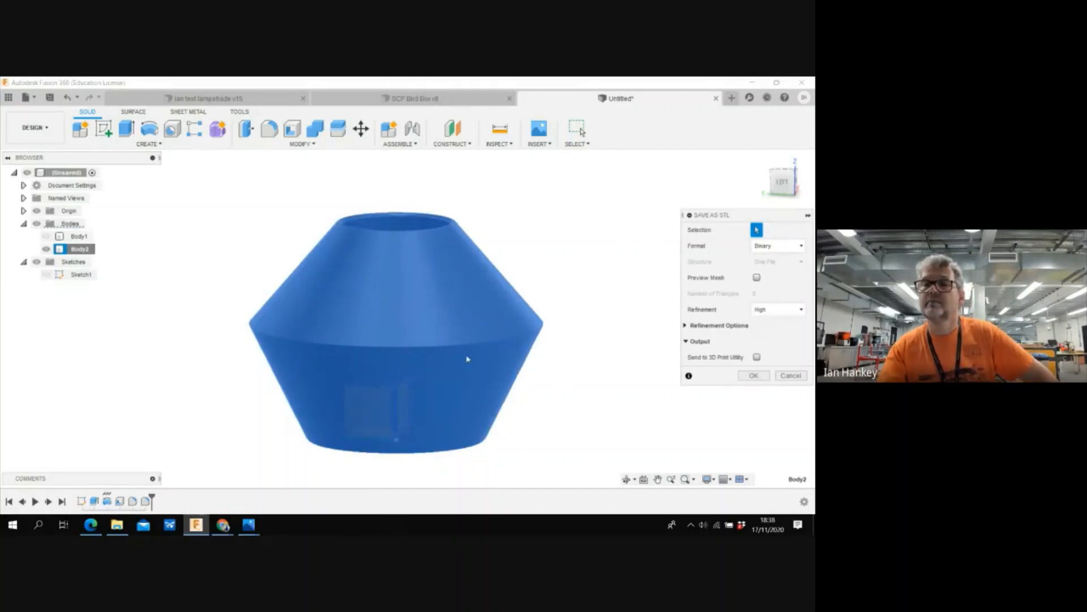
click(753, 375)
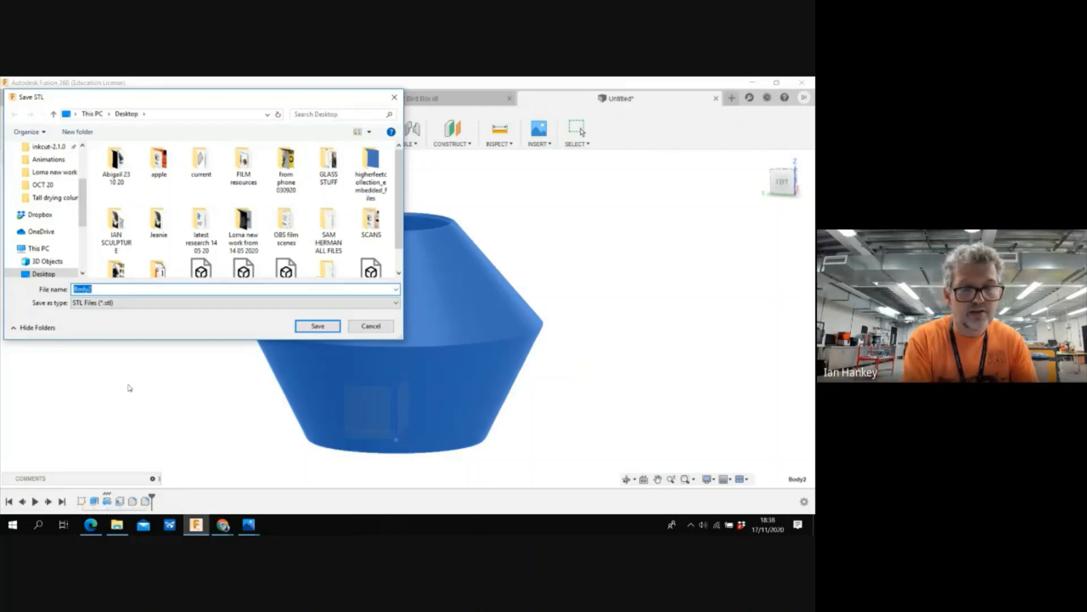
text(test)
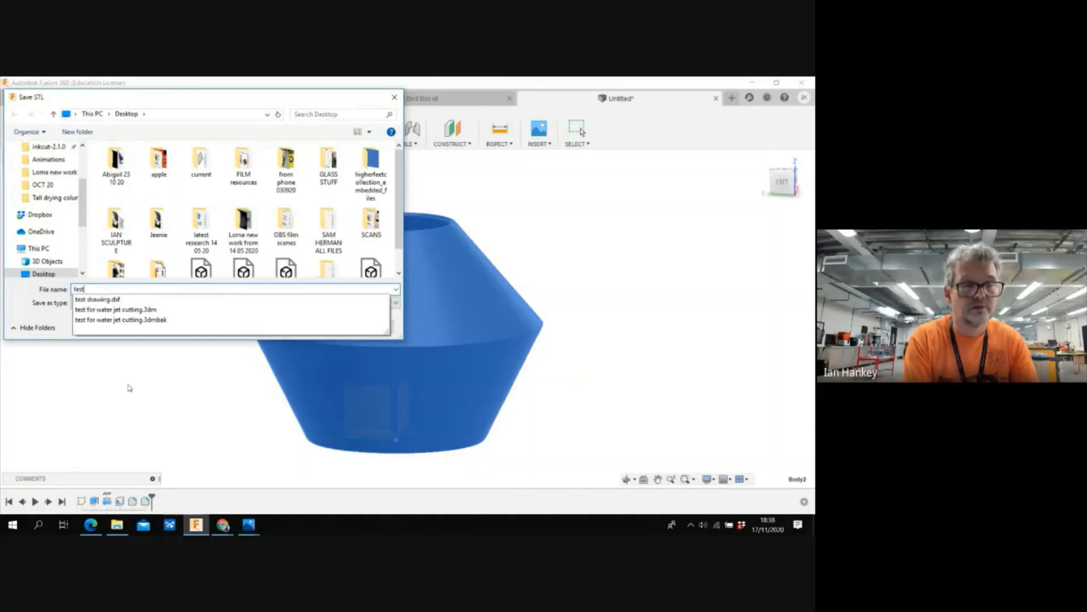
text( 2)
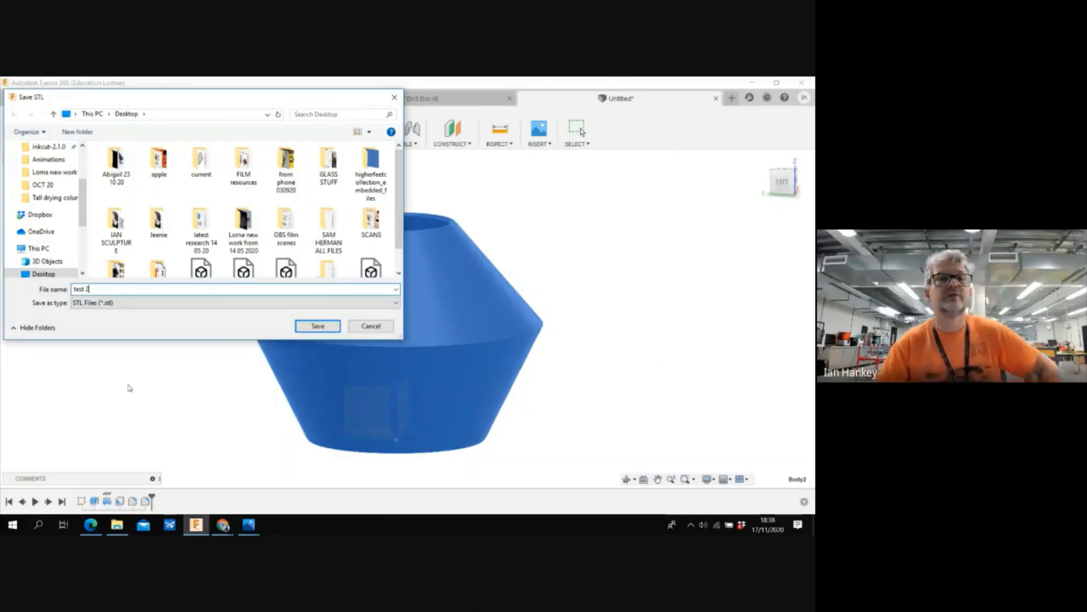
click(316, 327)
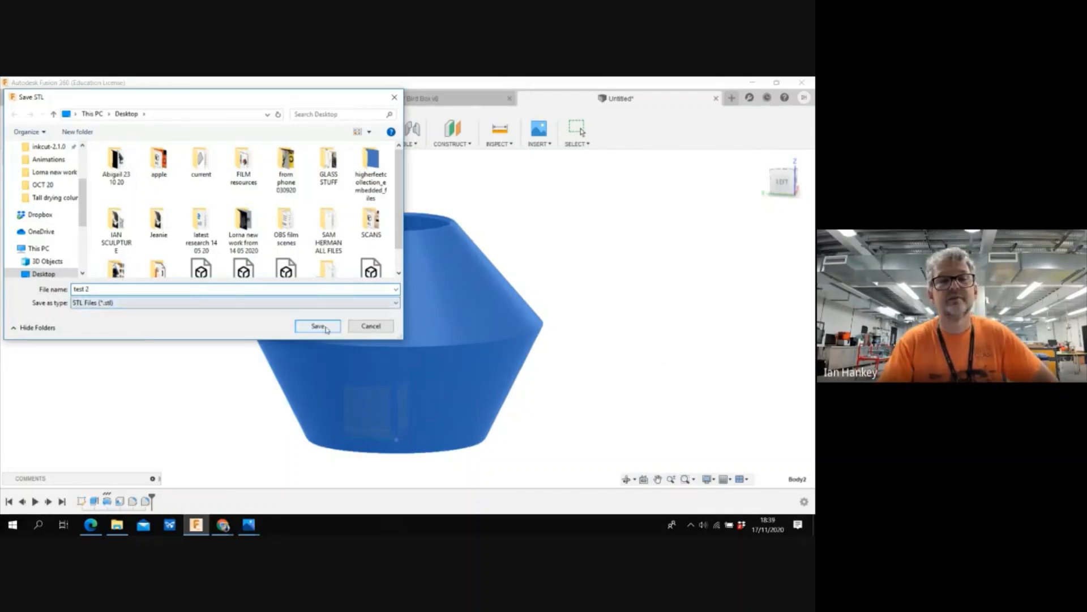
click(325, 328)
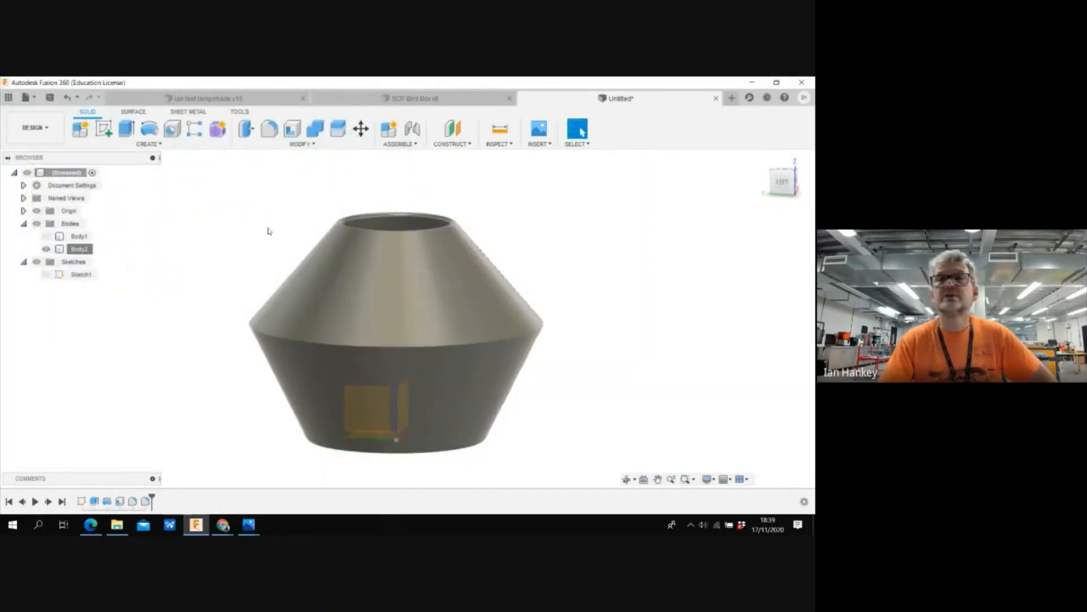
- Minimise the open windows to reach the desktop and move the "test 2" file icon down one place in its column
click(750, 84)
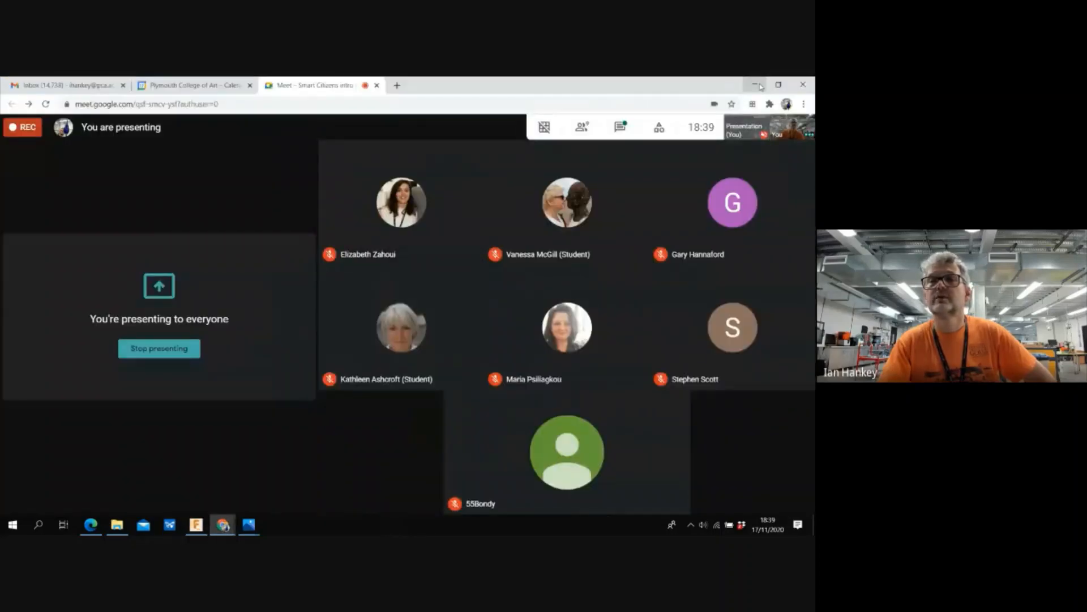
click(755, 85)
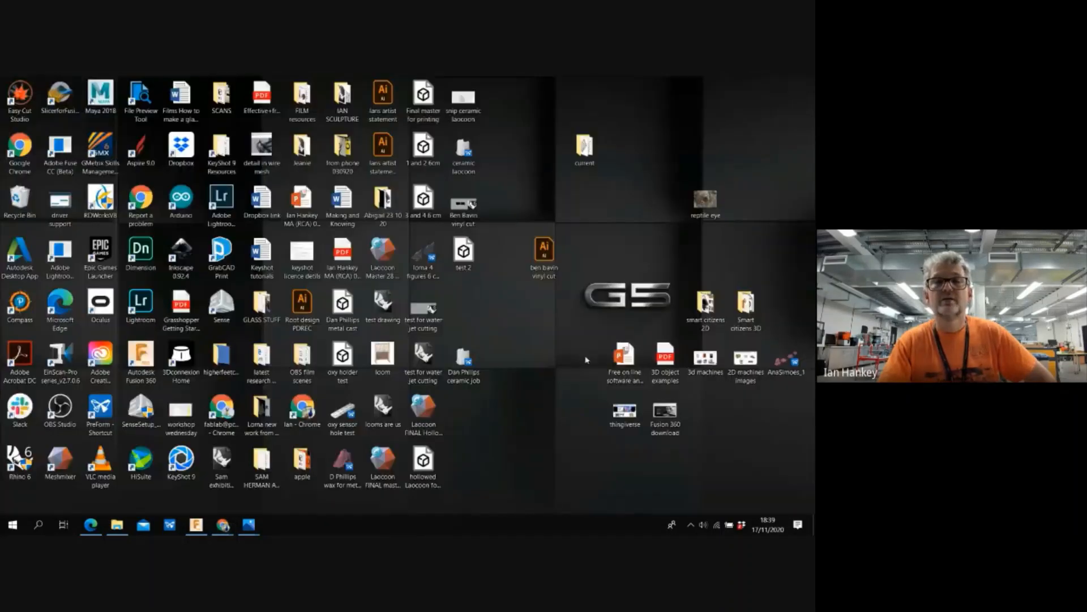
drag(474, 256, 475, 309)
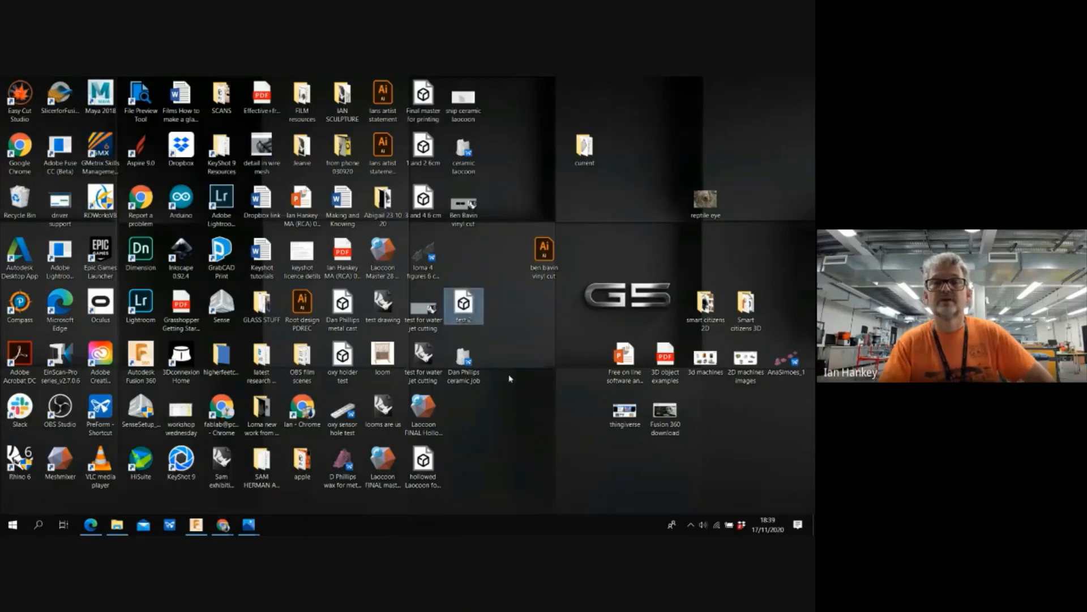
- Search Windows for Cura and launch Ultimaker Cura 3.6.0
click(38, 525)
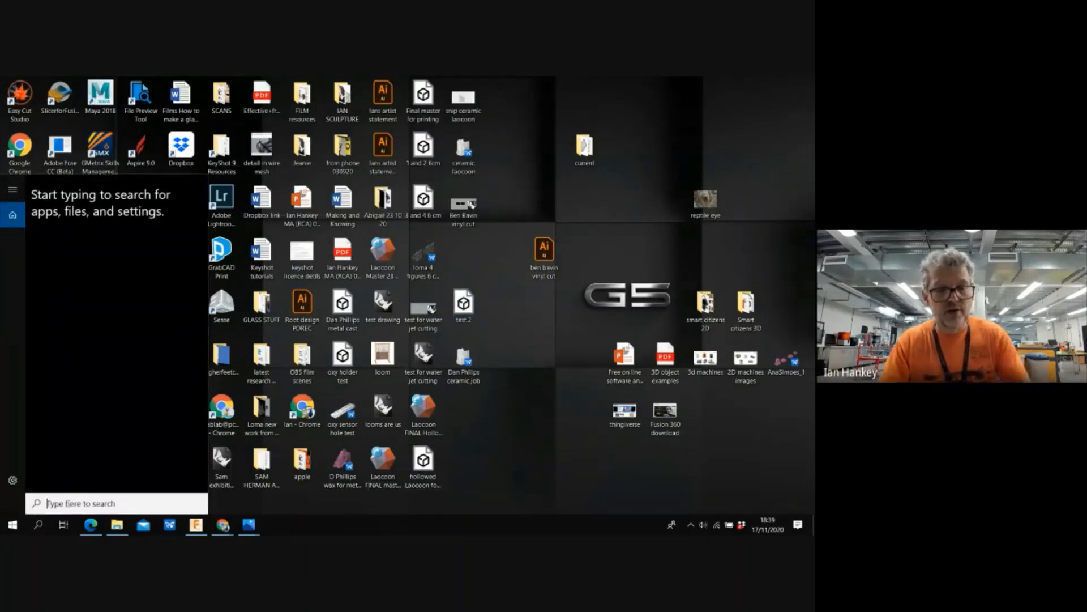
text(cur)
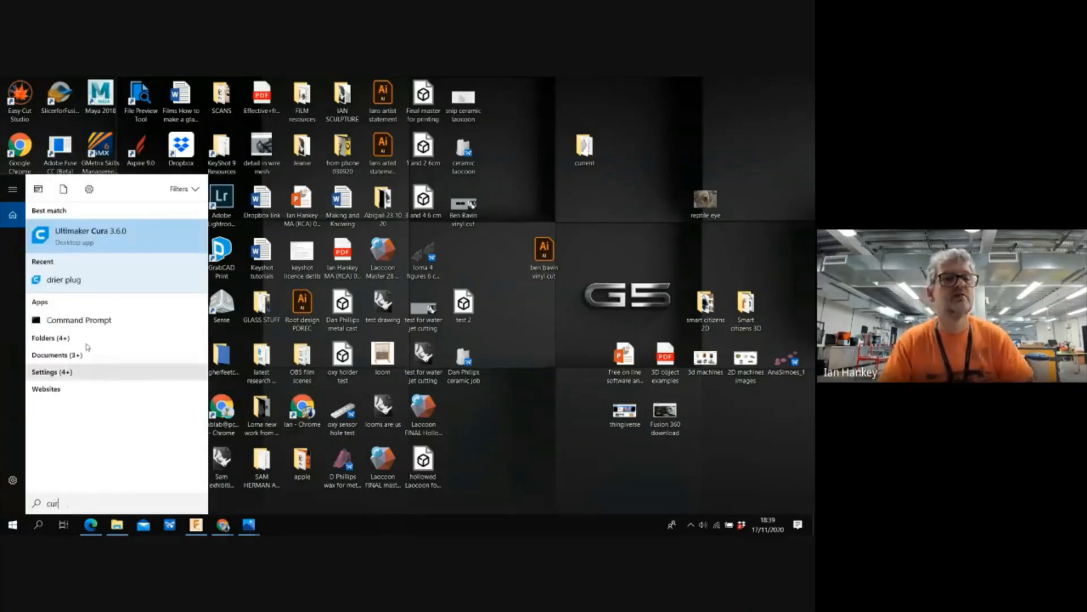
click(82, 232)
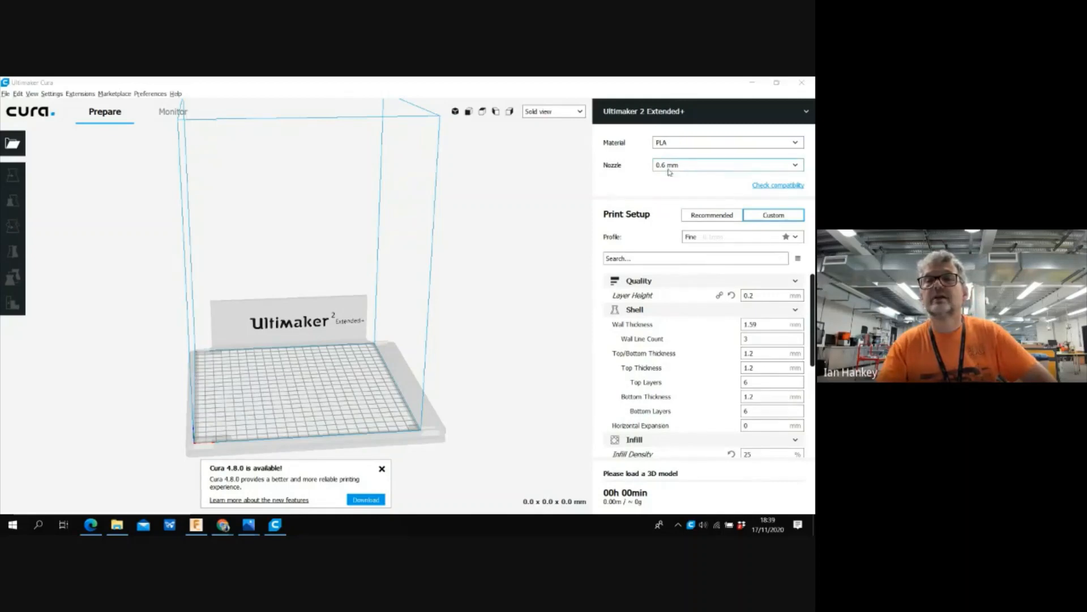
- Check the available nozzle sizes and load the "test 2" model from the Desktop onto the build plate
click(796, 165)
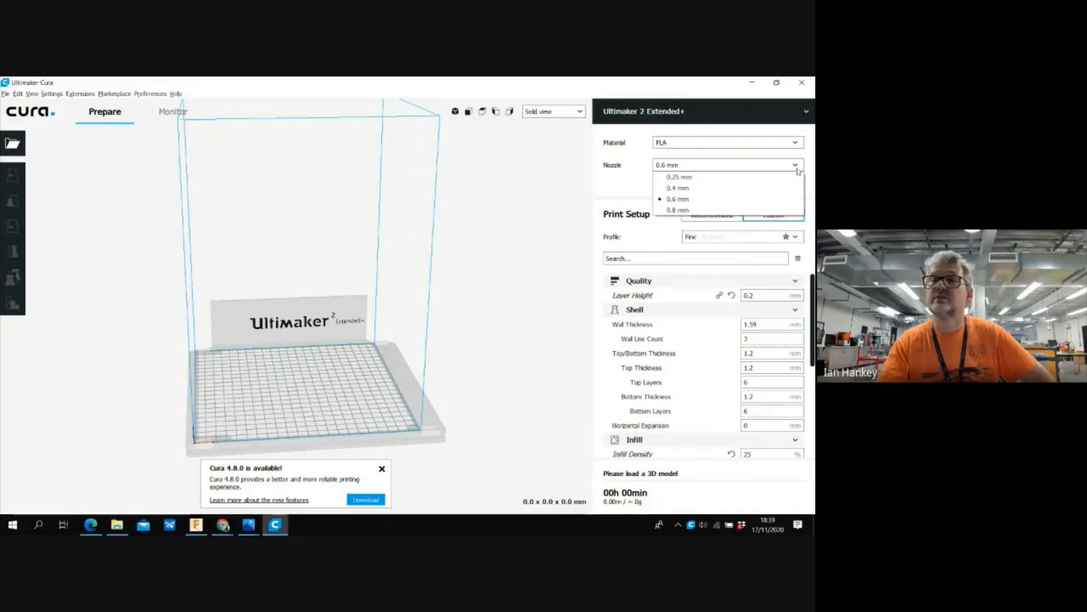
click(797, 169)
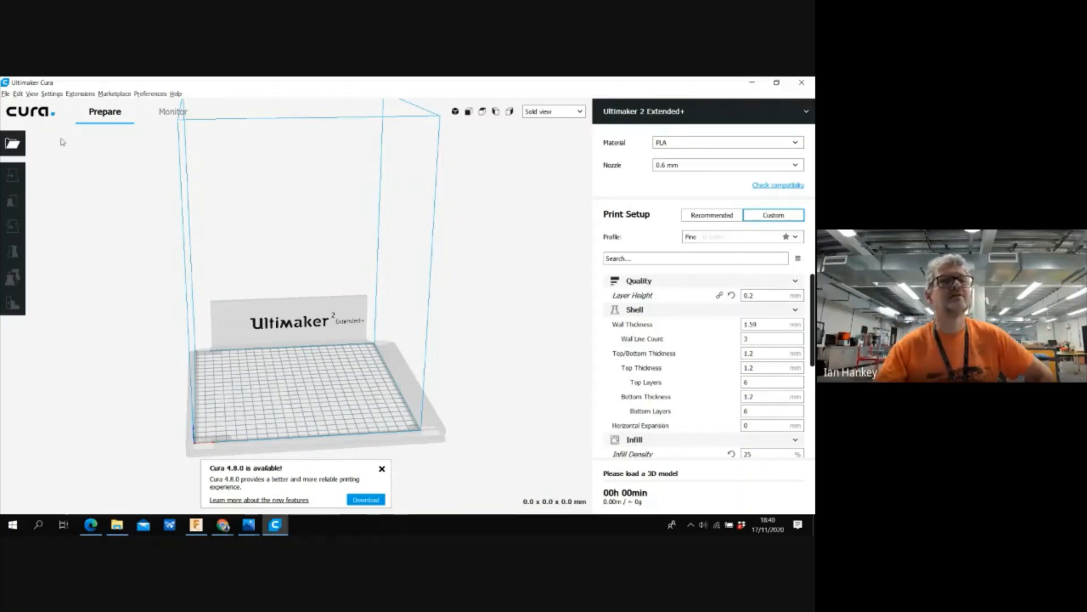
click(5, 94)
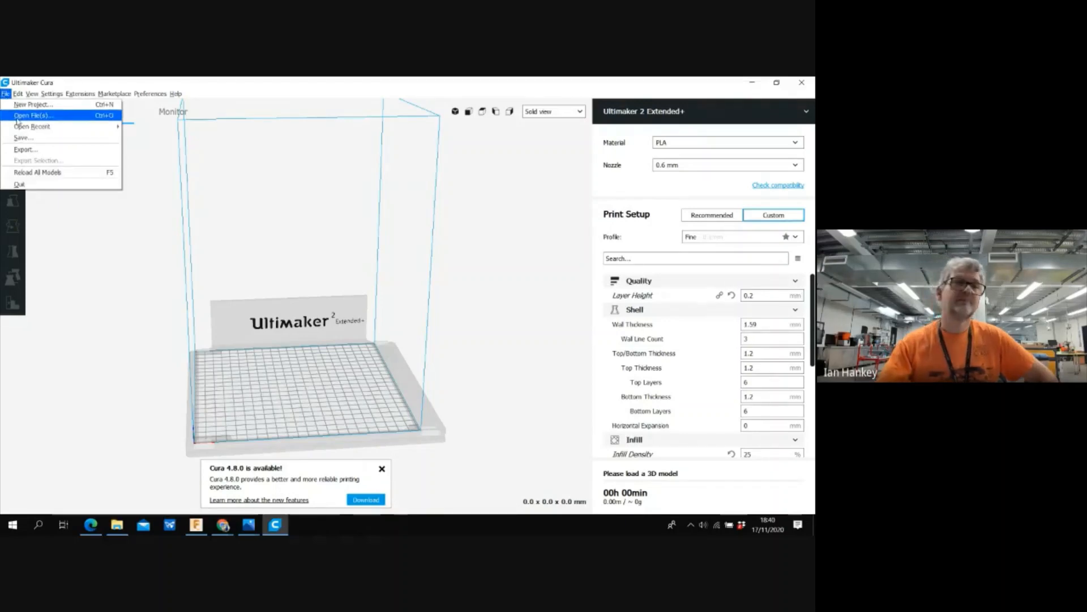
click(17, 116)
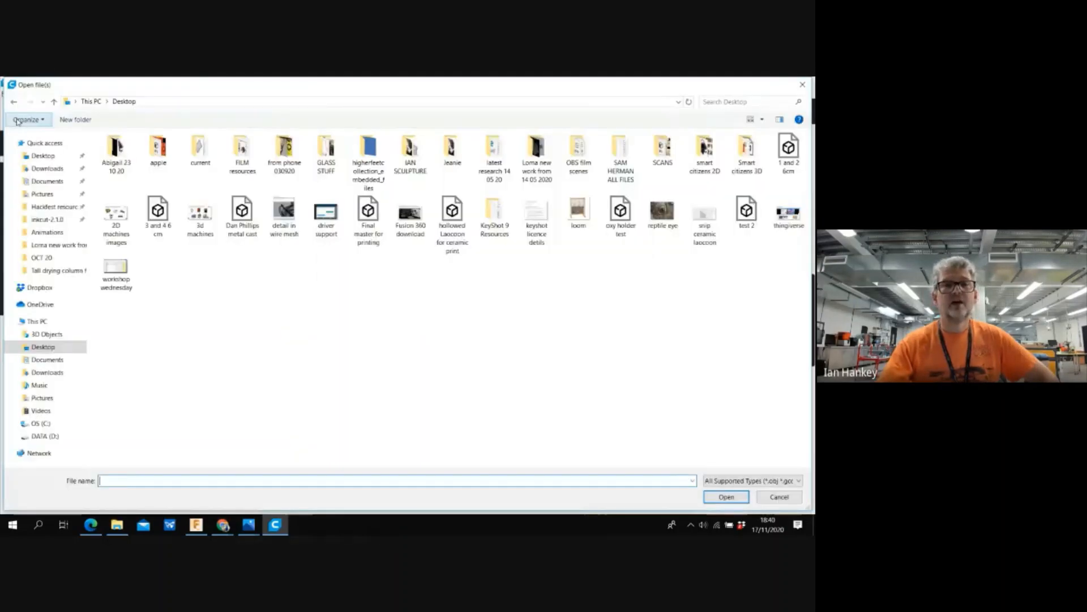
click(746, 213)
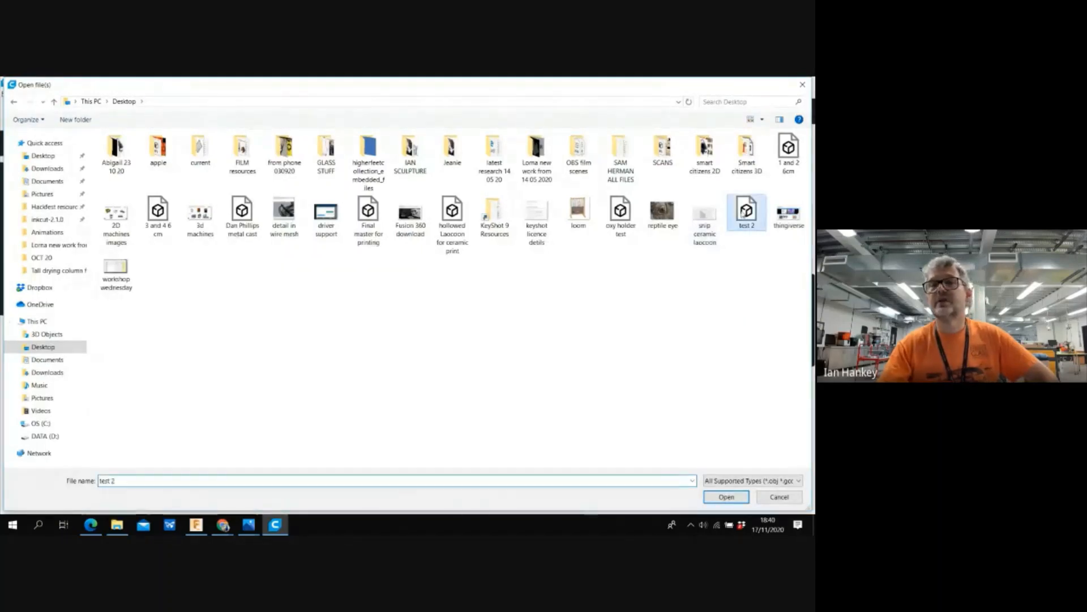
click(725, 496)
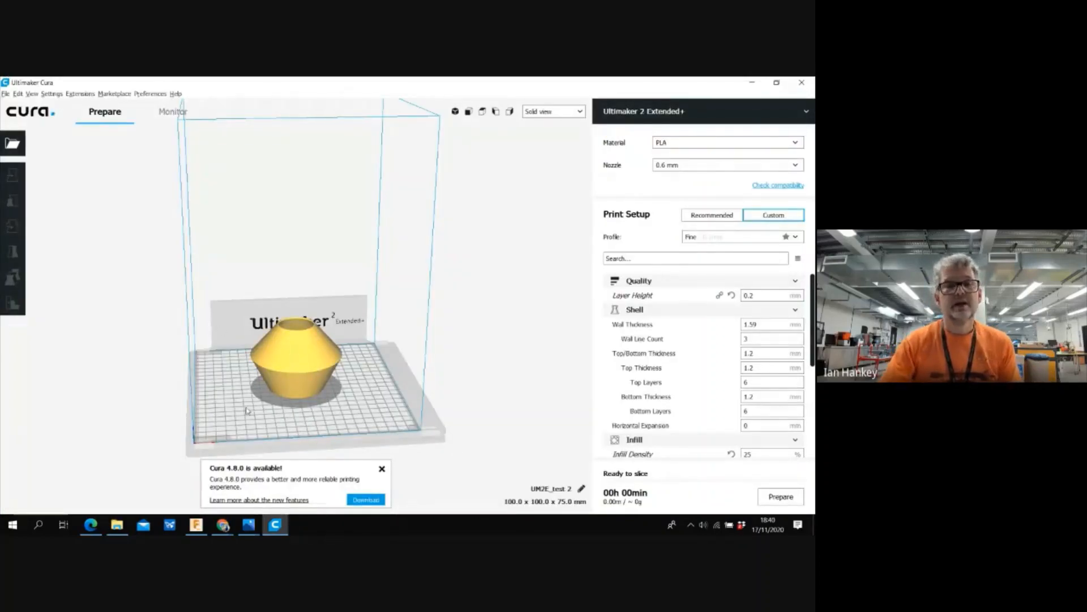
- Switch the model display to Layer view and slice the model with the current print settings
scroll(249, 408, up, 5)
scroll(348, 336, down, 3)
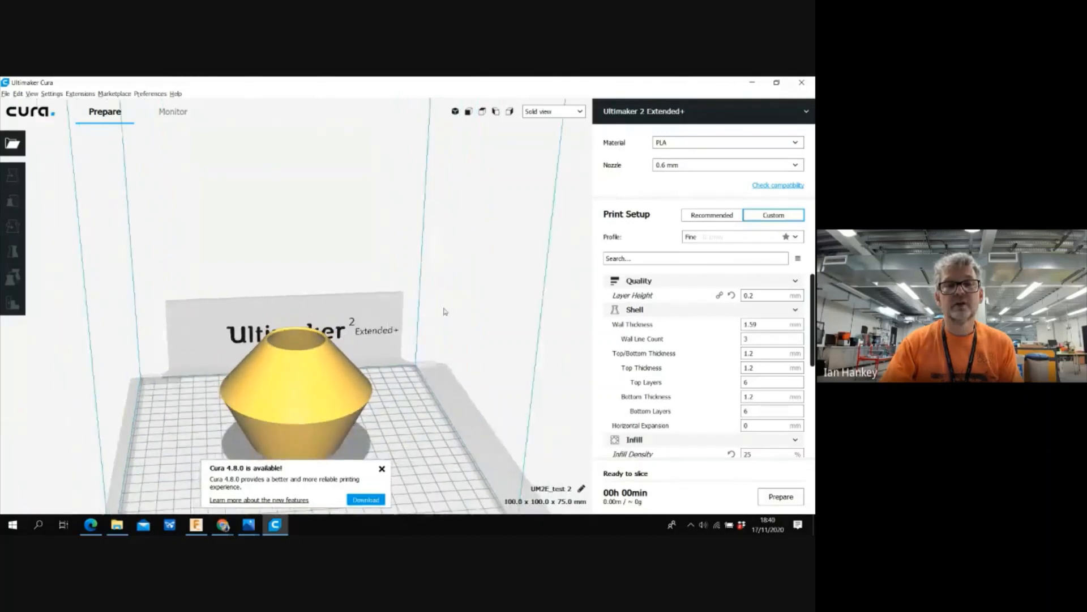
scroll(445, 311, down, 3)
scroll(346, 281, up, 3)
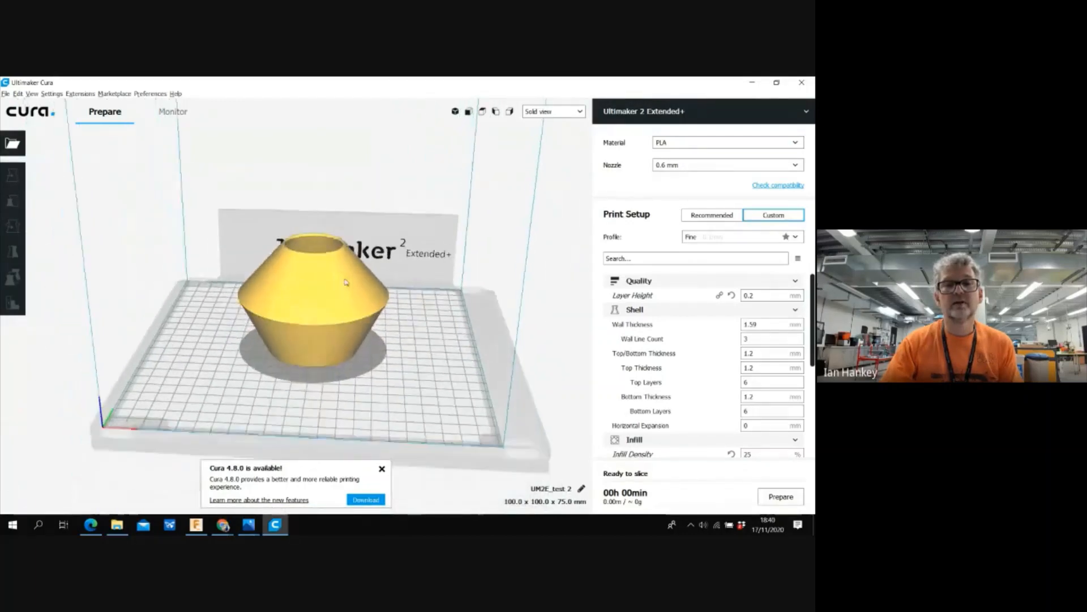
middle_drag(346, 282, 348, 274)
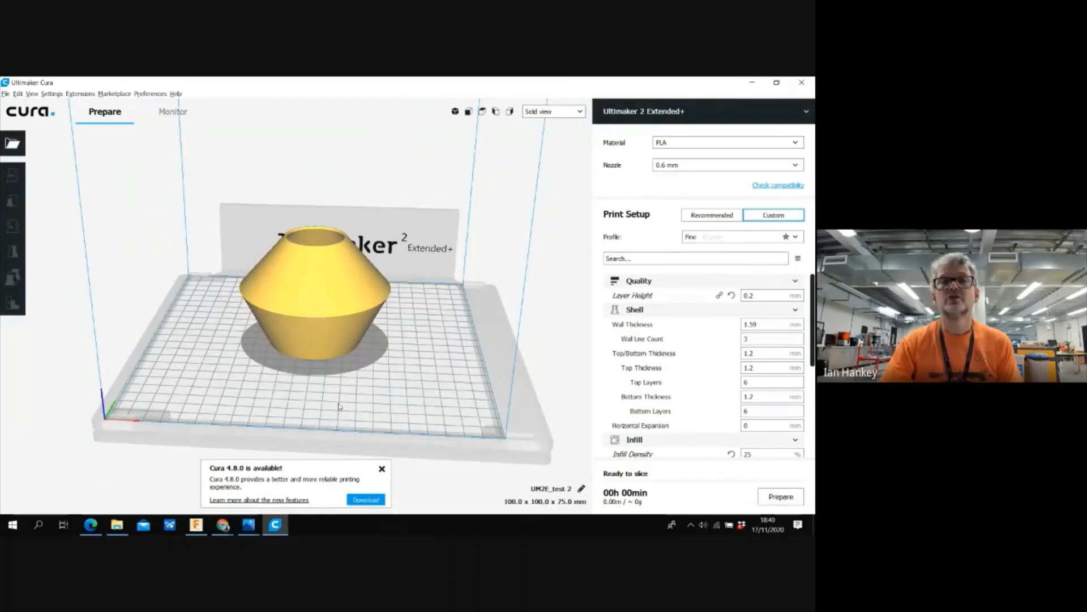
click(574, 117)
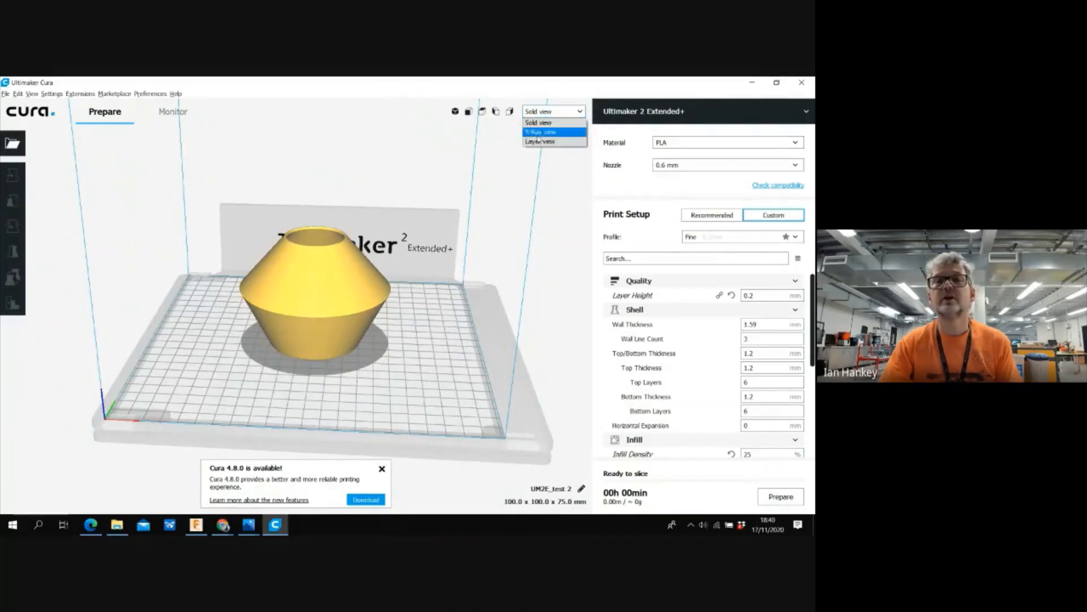
click(528, 152)
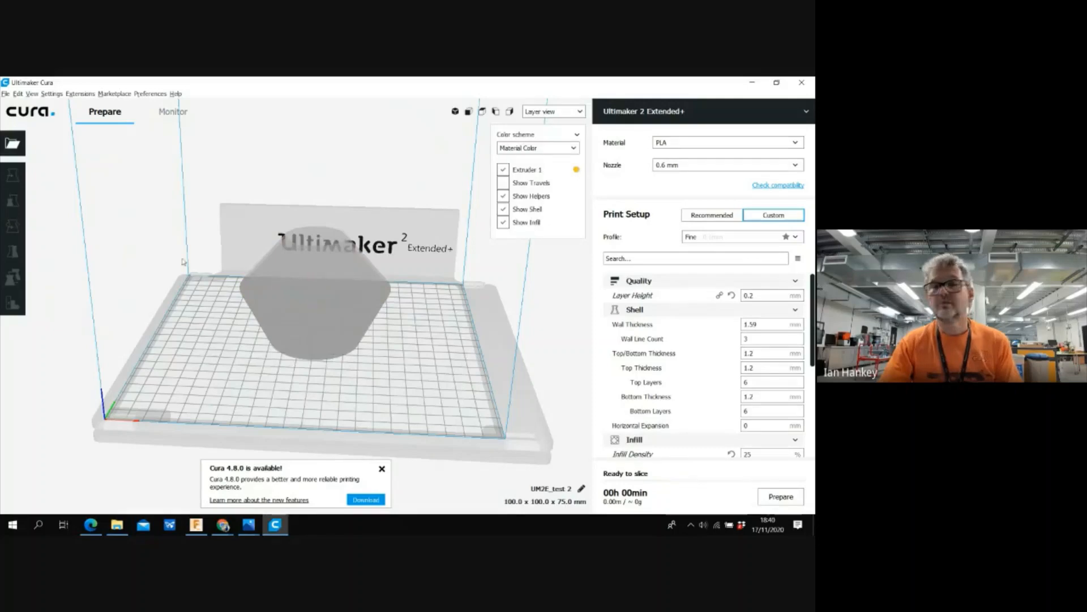
click(783, 498)
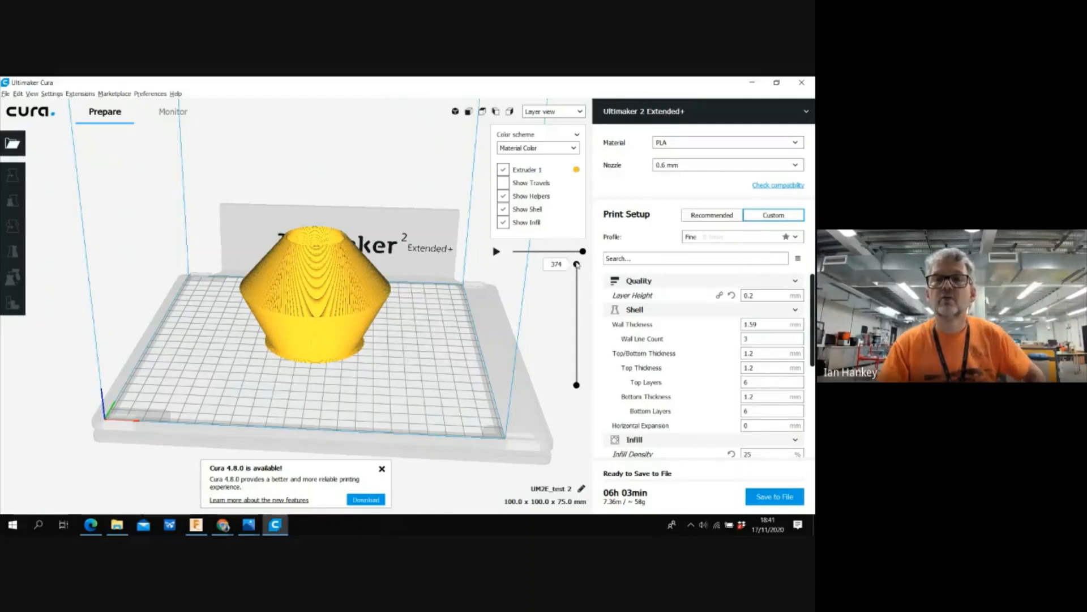
- Lower the layer preview to layer 1 and examine the base of the sliced model up close
drag(577, 265, 577, 380)
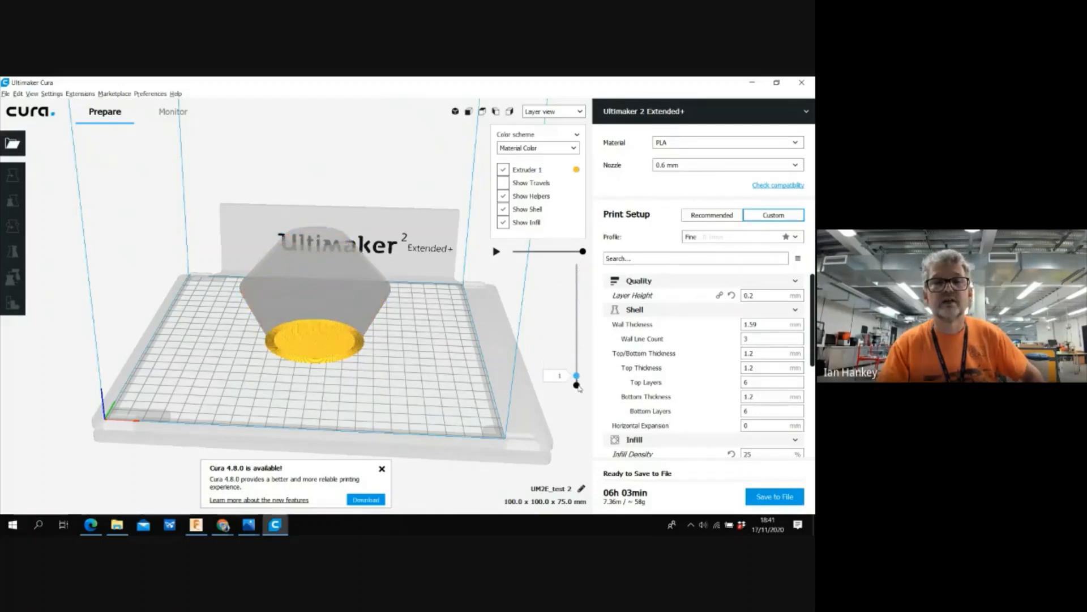
scroll(299, 348, up, 10)
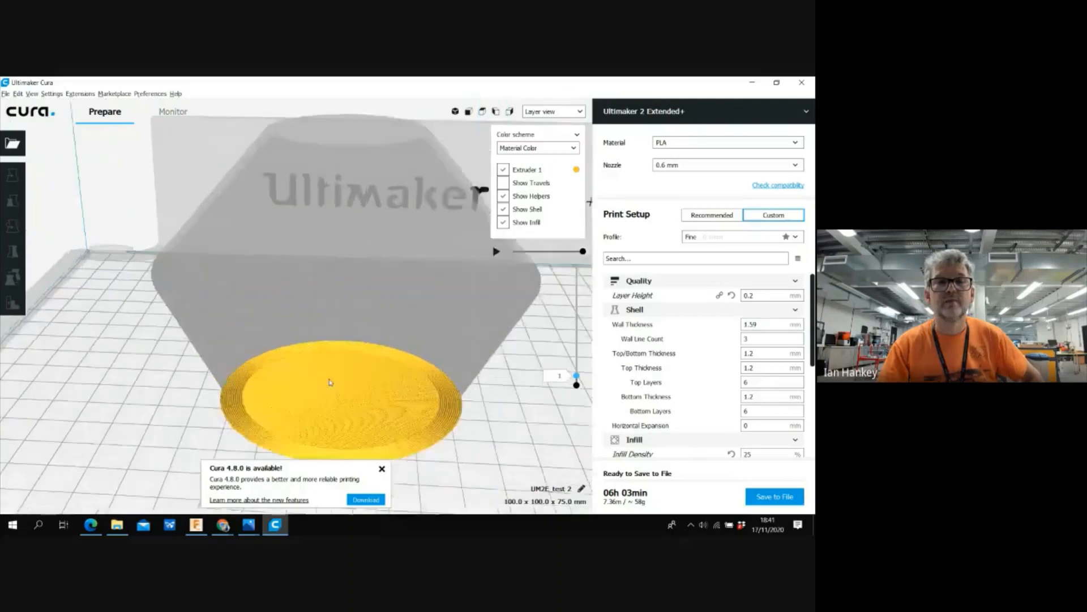
drag(338, 297, 338, 302)
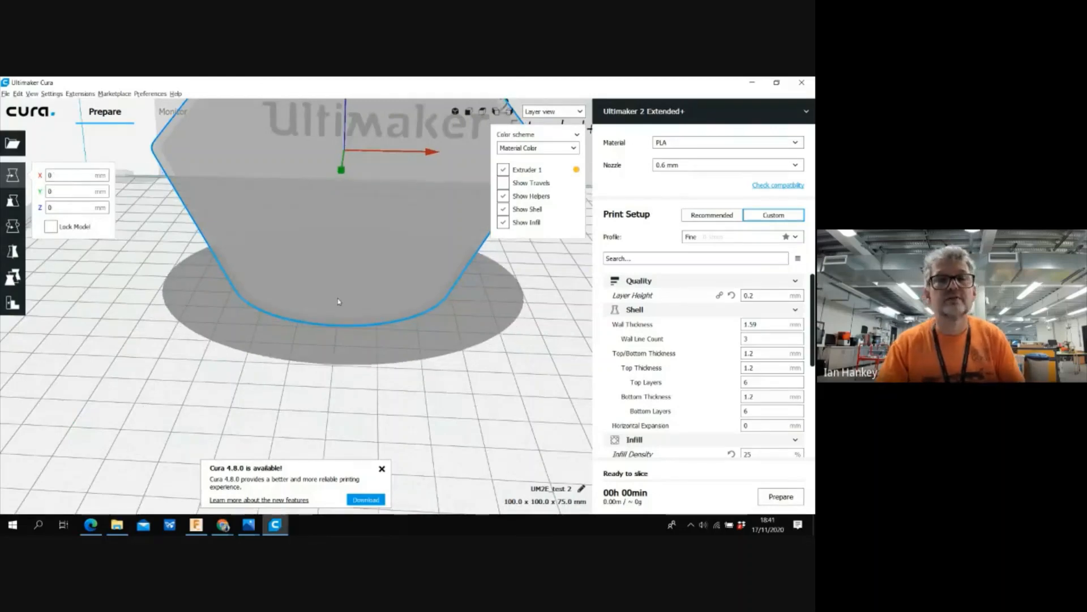
- Deselect the model, slice it again with the current settings, and inspect the brim and base of layer 1 up close
click(468, 429)
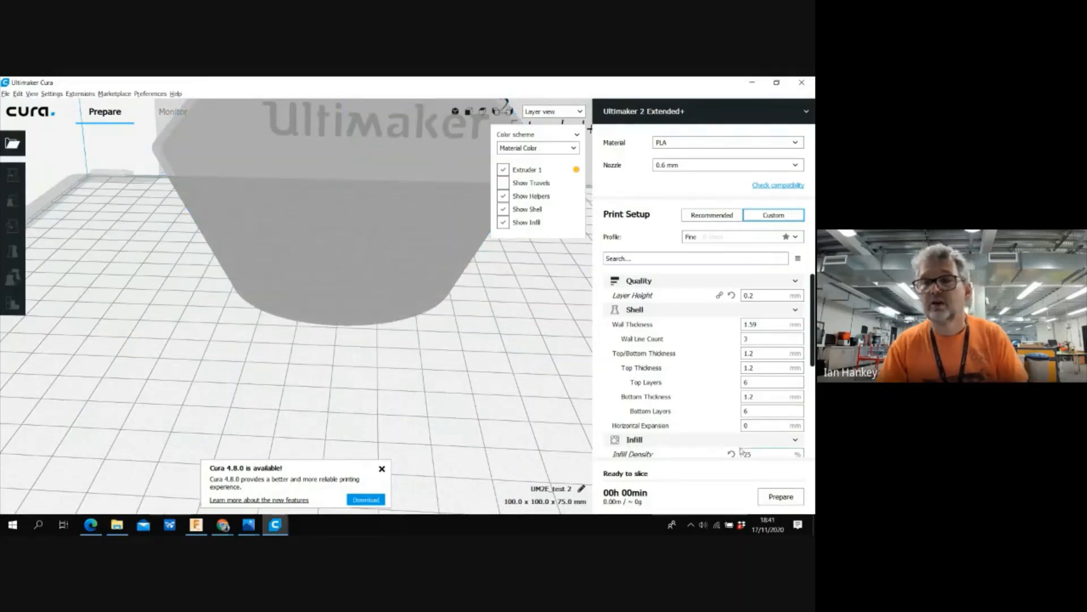
key(ctrl+p)
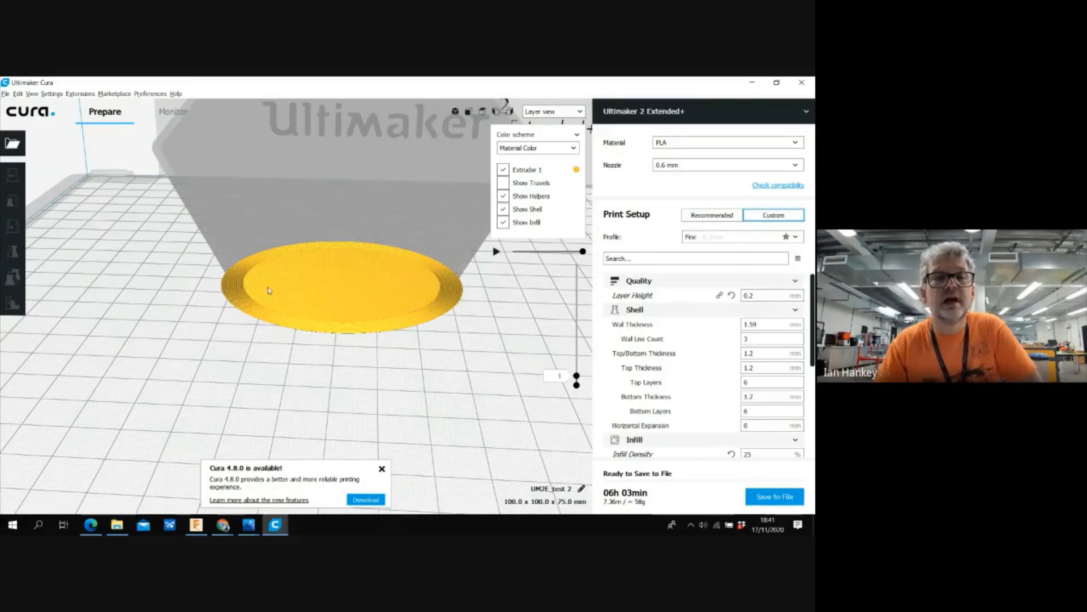
scroll(313, 290, up, 5)
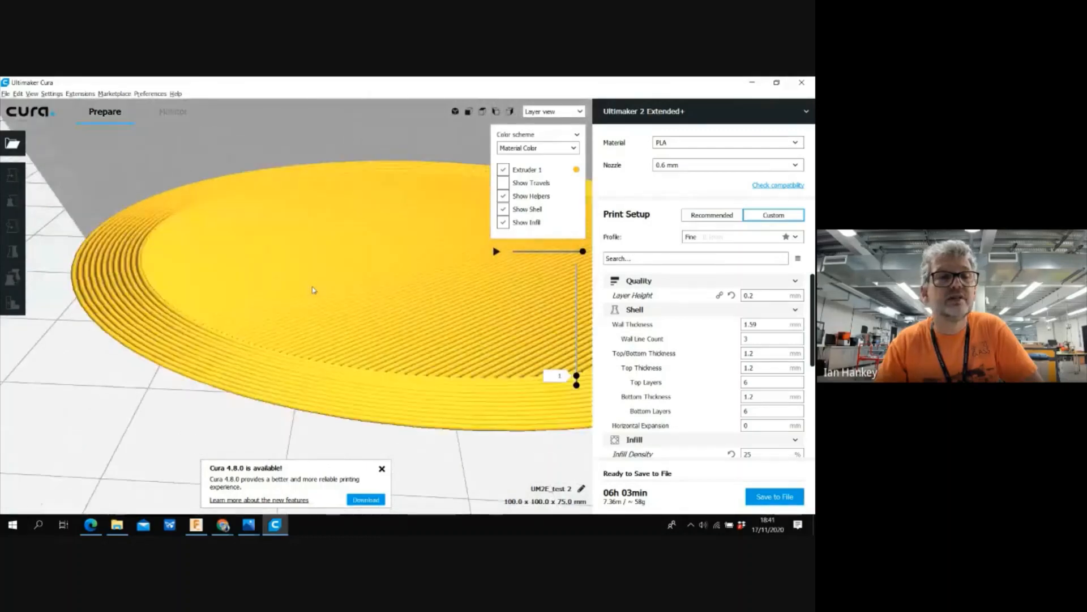
scroll(313, 290, up, 3)
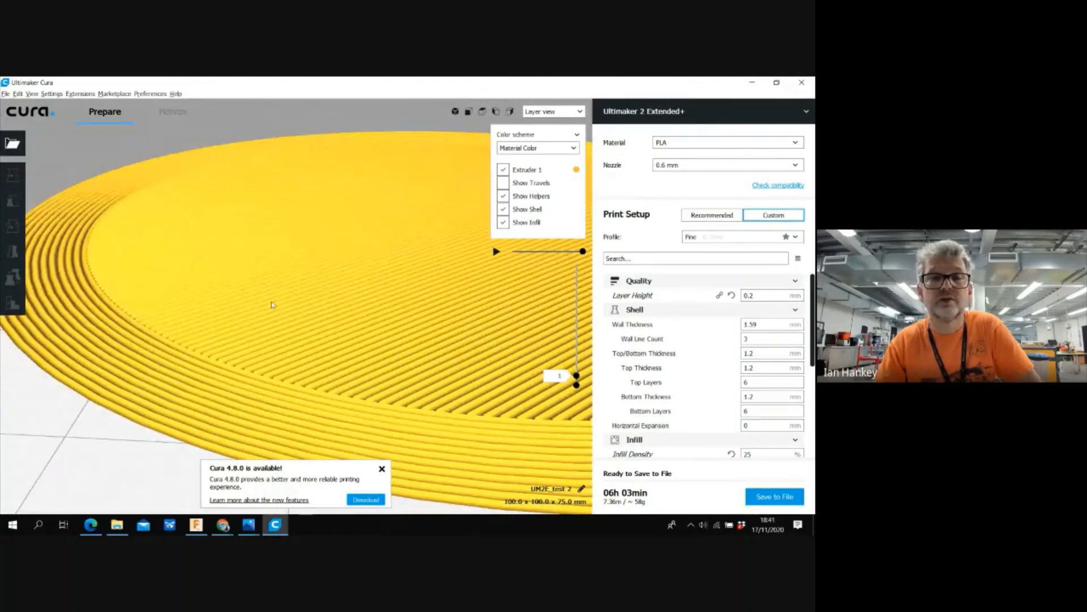
scroll(272, 305, down, 10)
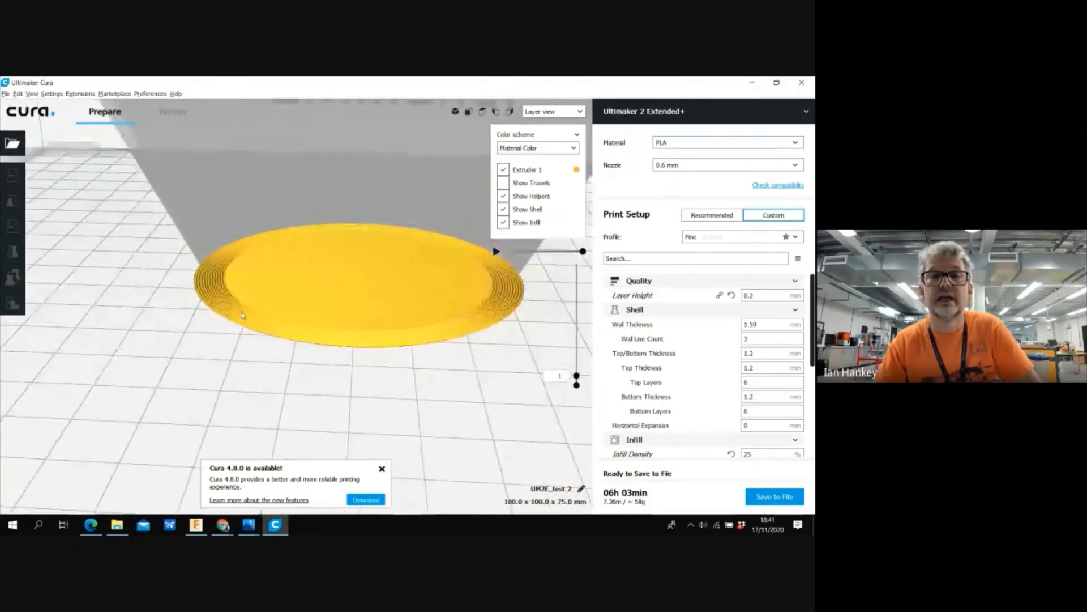
scroll(299, 297, down, 5)
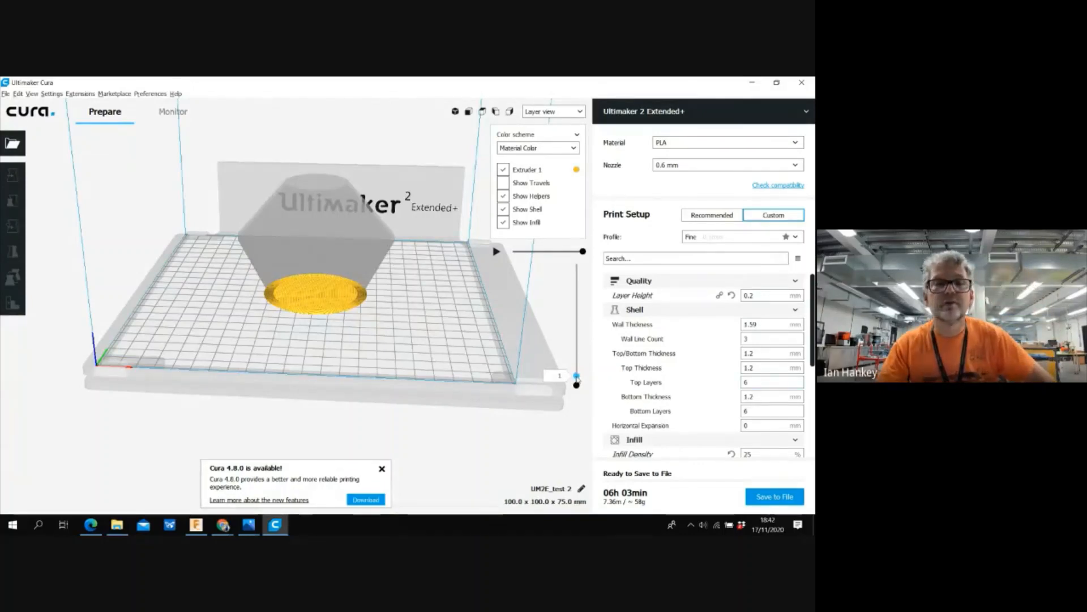
- Raise the layer preview to layer 12 and examine the lower part of the sliced model
drag(578, 375, 578, 371)
scroll(327, 323, down, 2)
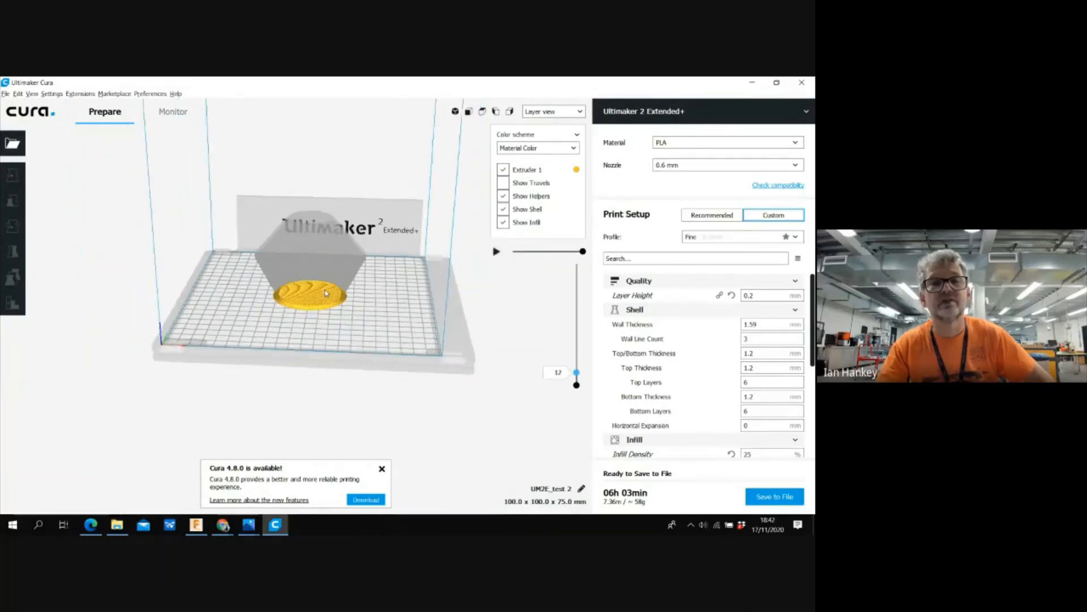
scroll(326, 300, up, 6)
scroll(325, 292, down, 1)
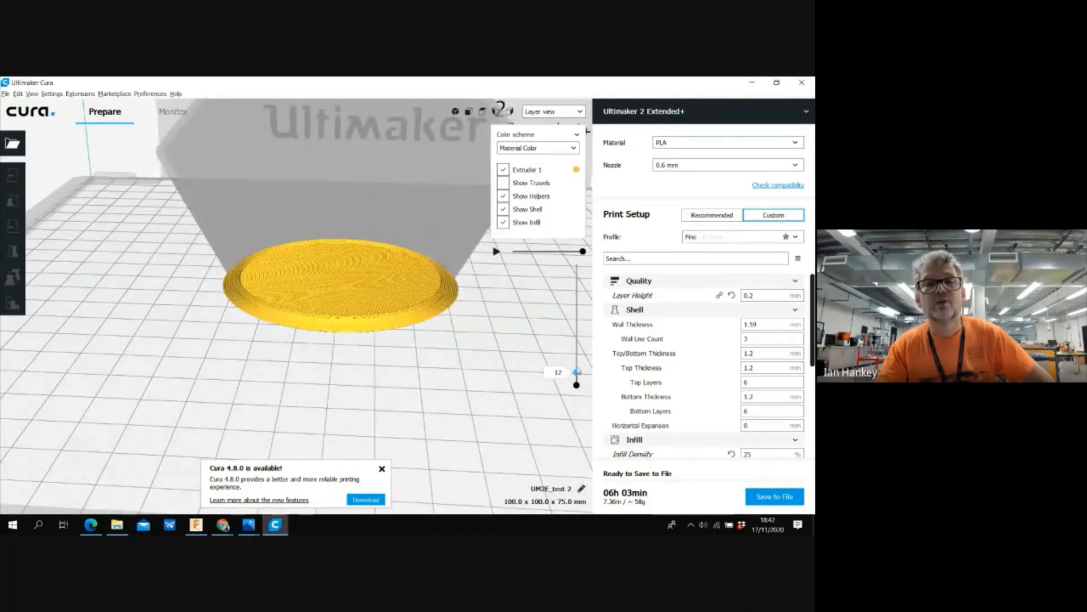
- Raise the layer preview to layer 132 and examine the hollow interior and walls
drag(577, 372, 577, 336)
scroll(349, 407, down, 1)
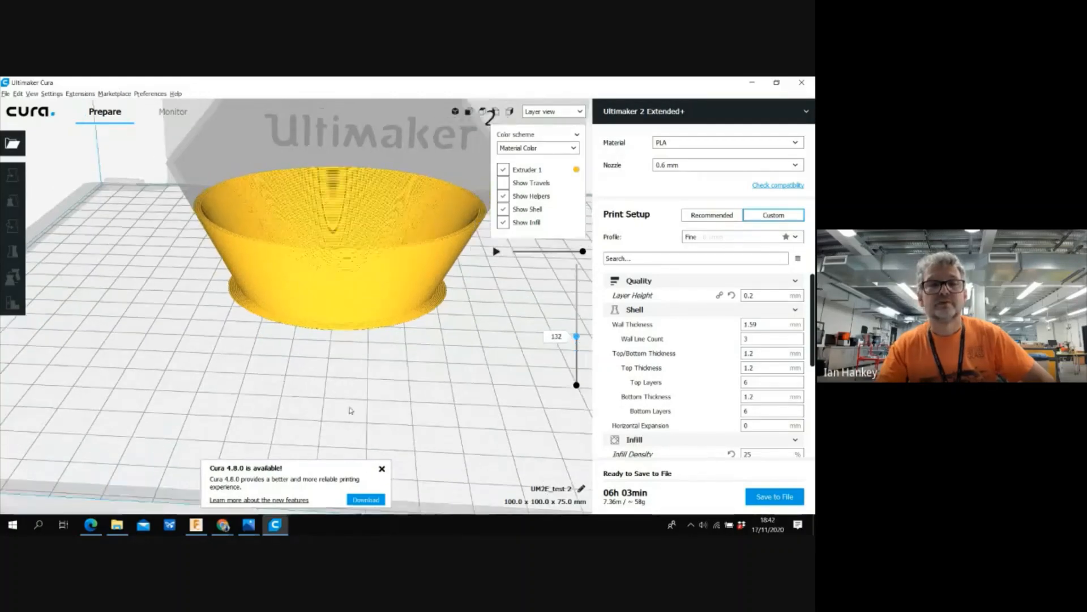
scroll(349, 410, down, 2)
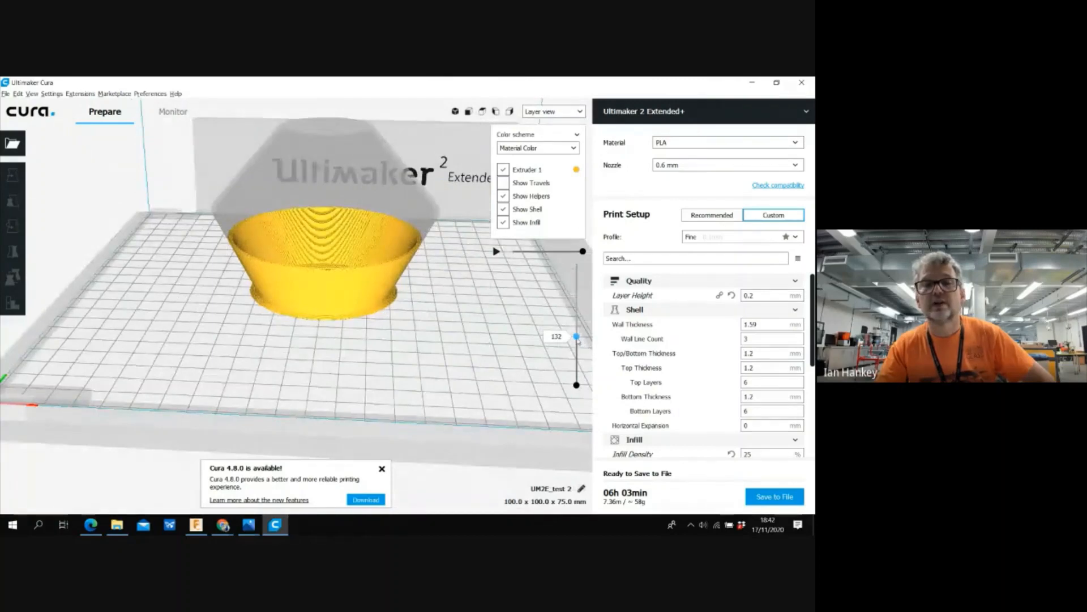
- Raise the layer preview to layer 374 to show the complete print and check the print time breakdown
drag(577, 337, 576, 264)
scroll(372, 362, down, 1)
scroll(372, 362, up, 3)
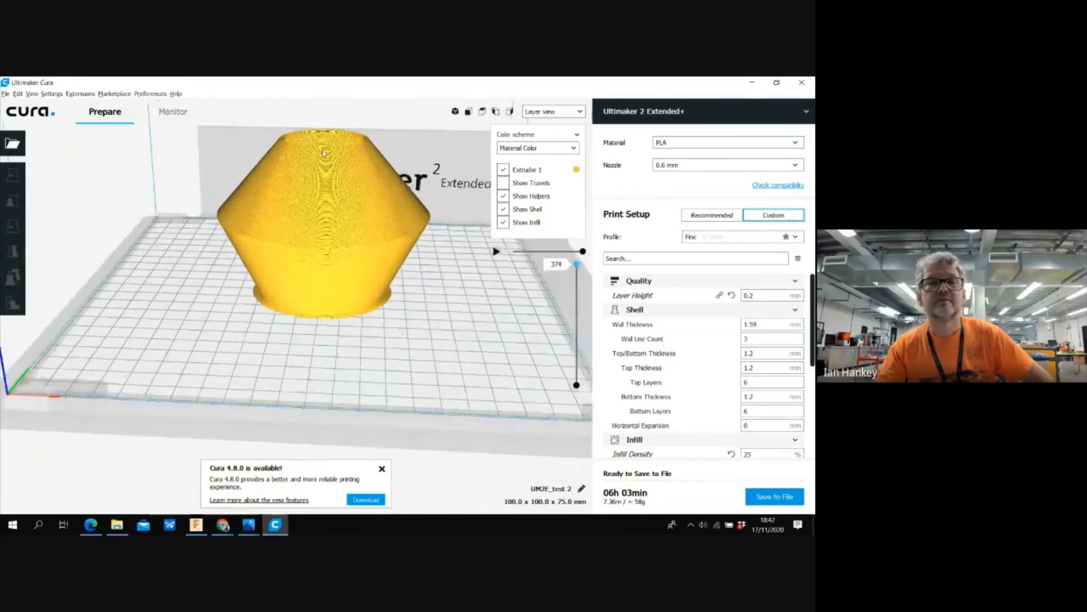
scroll(372, 361, down, 3)
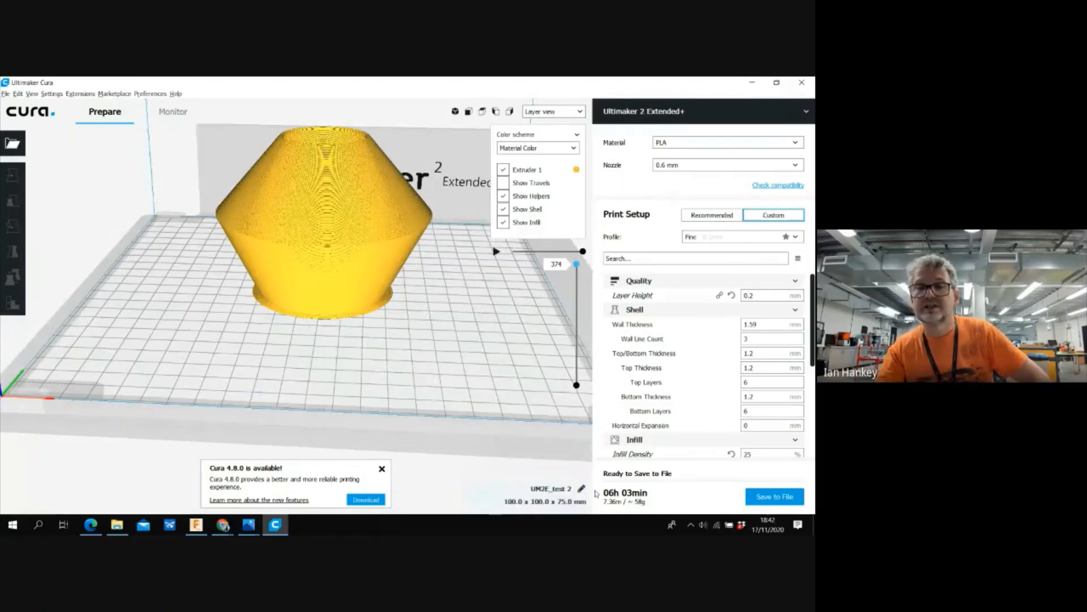
mouse_move(642, 493)
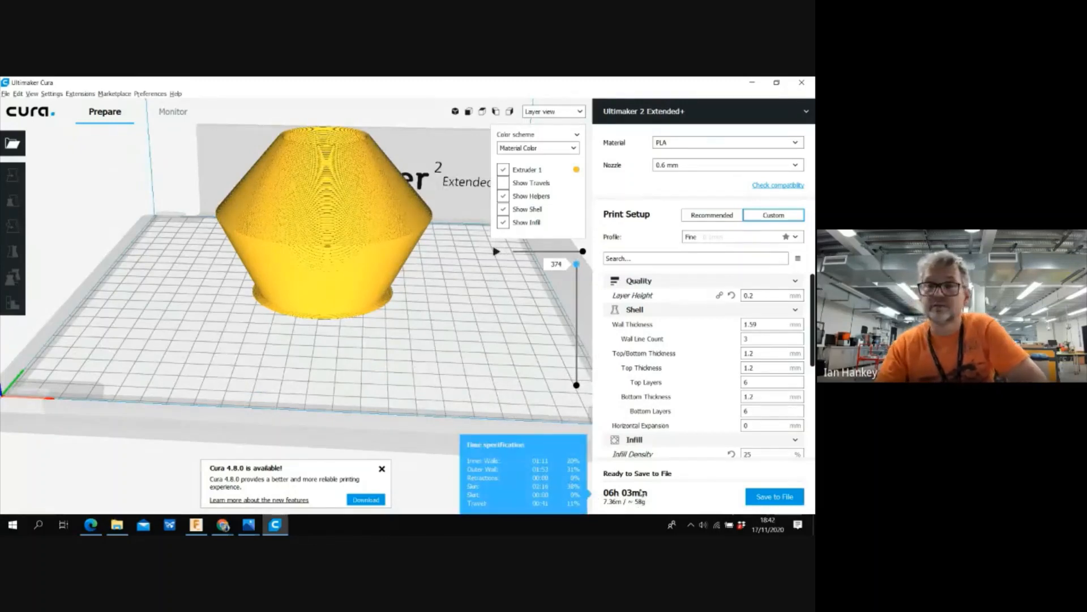
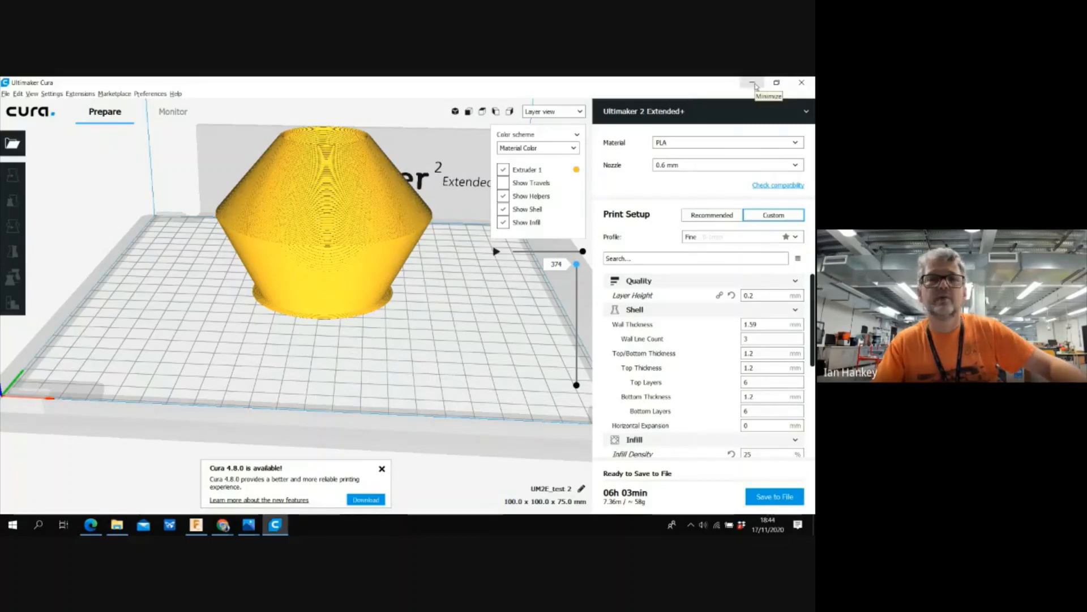
- Minimize Cura, switch to the "3D object examples" PDF in Edge, and go to page 2
click(754, 83)
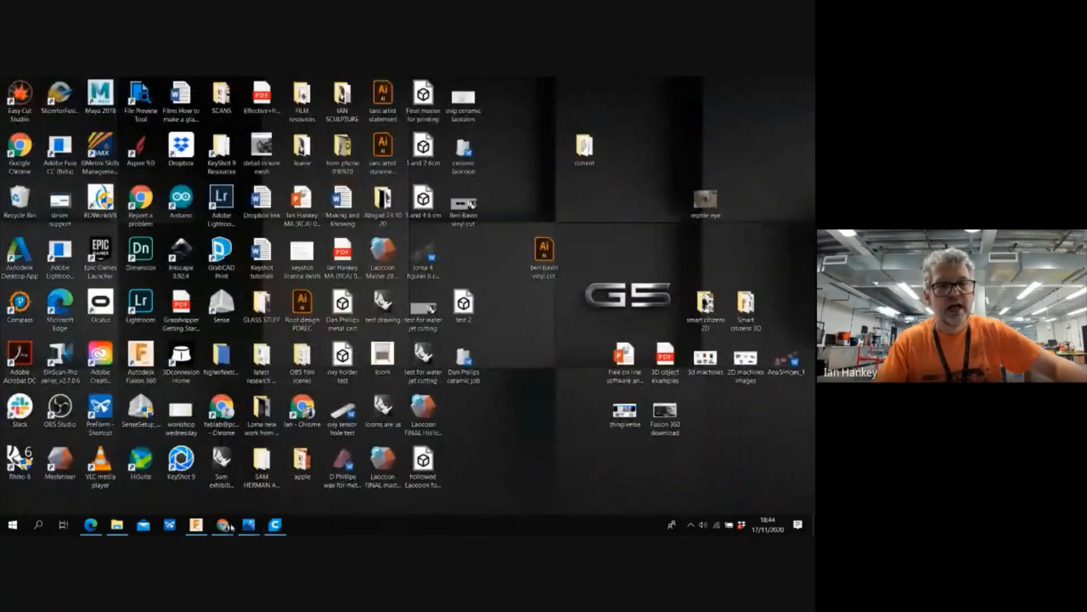
click(95, 523)
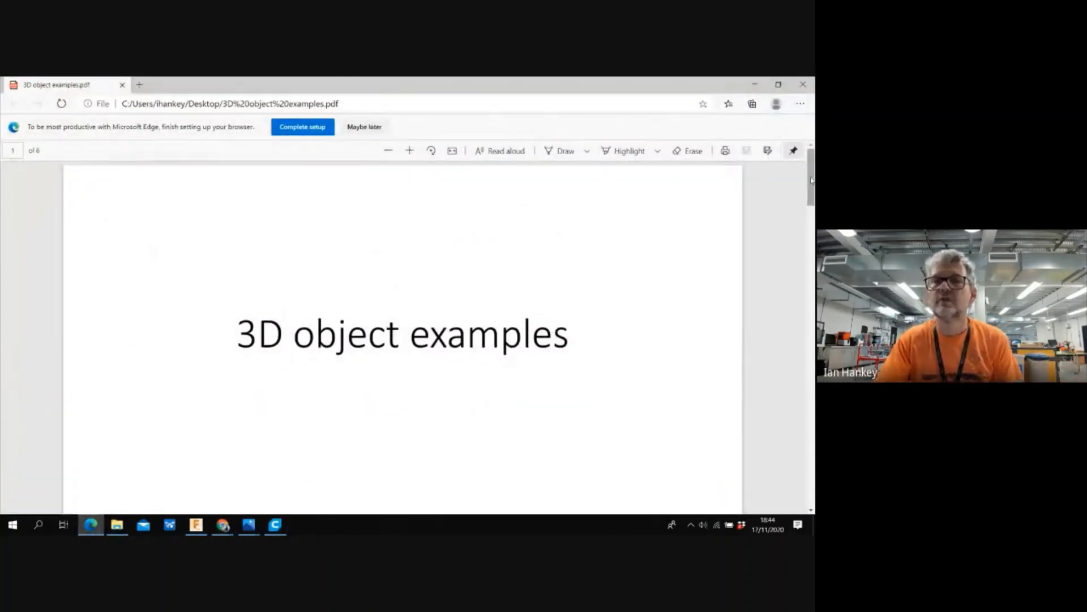
drag(811, 180, 814, 241)
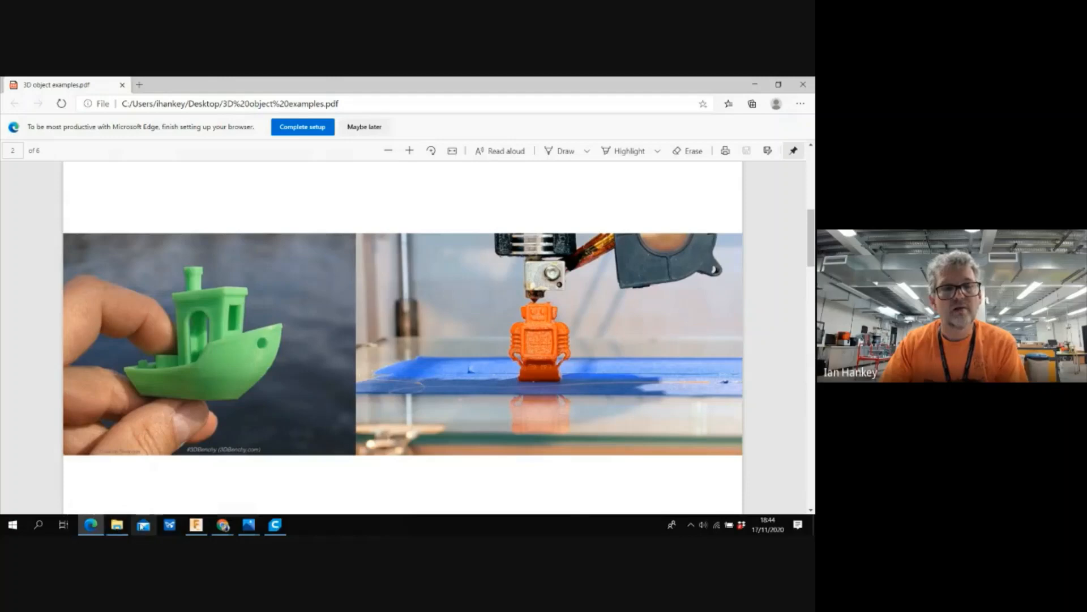
- Bring up the Thingiverse image in Photos, view it, and close it
mouse_move(127, 526)
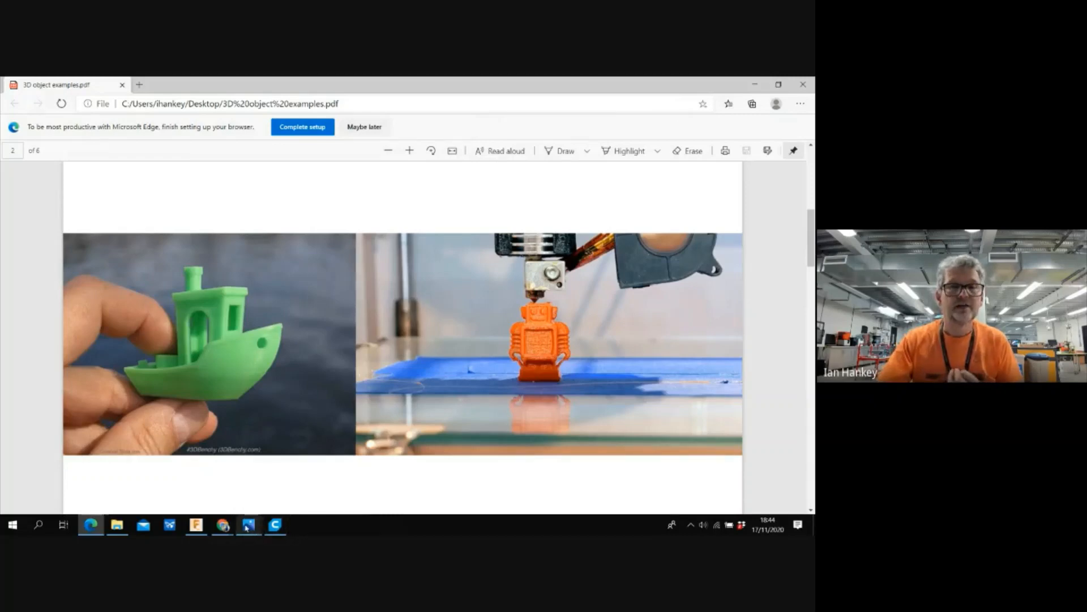
mouse_move(247, 527)
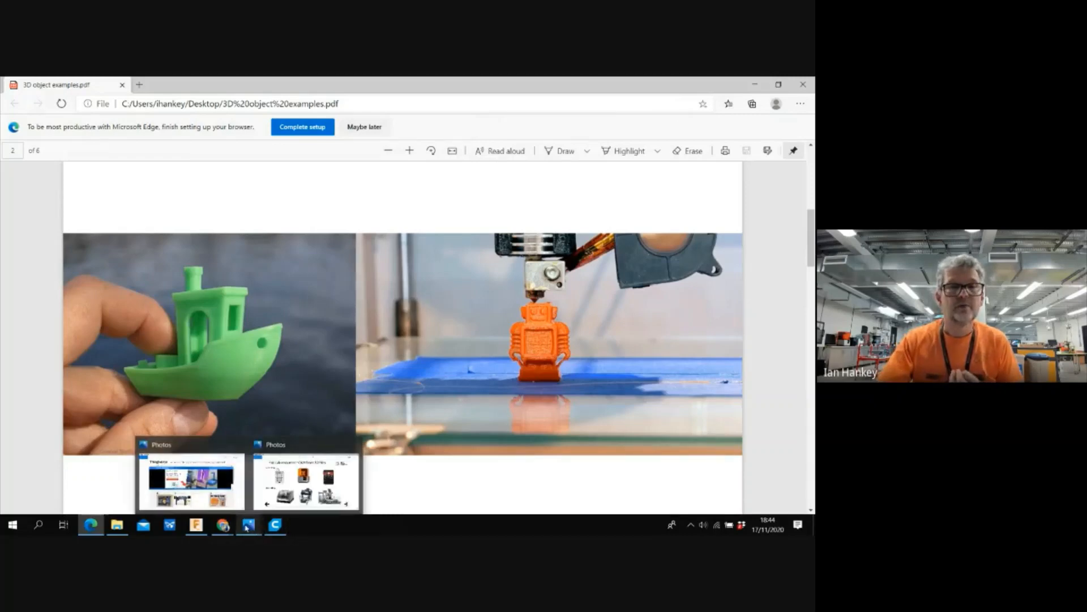
click(207, 486)
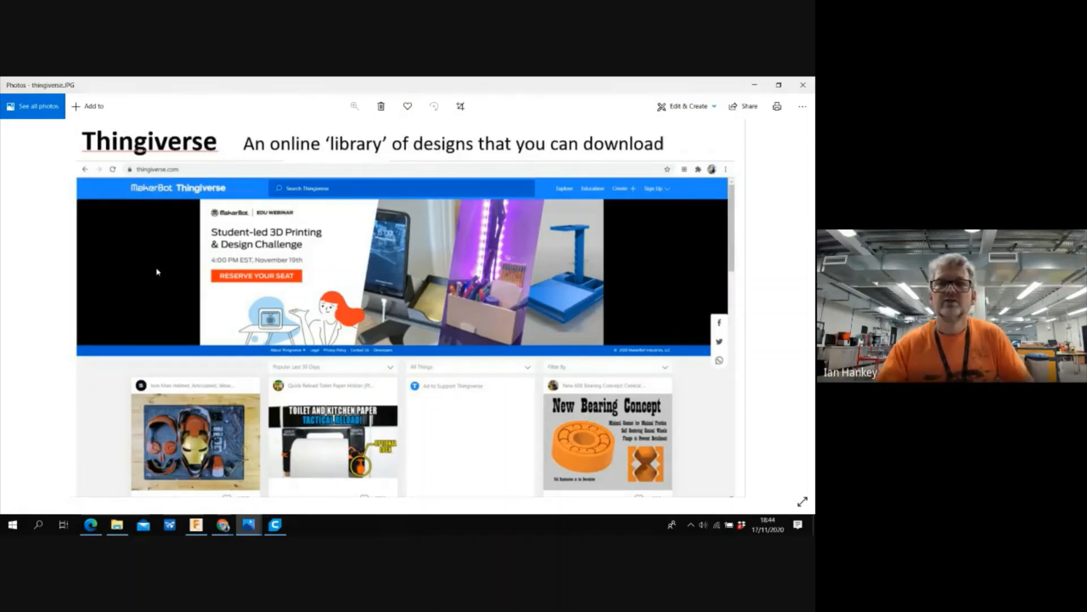
click(803, 85)
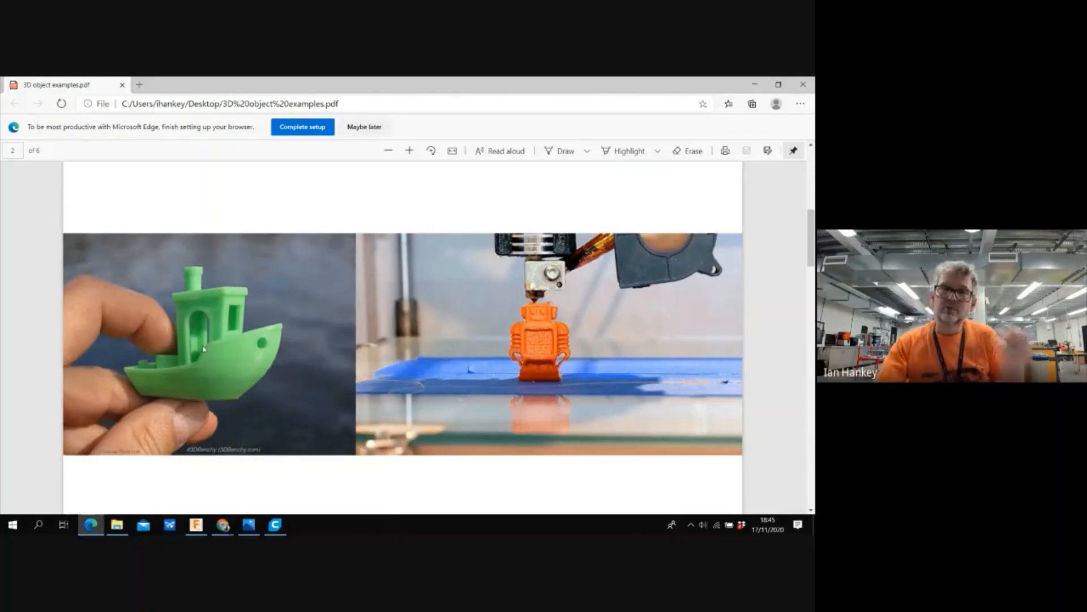
- Look through the printed object examples on pages 3 to 6 of the PDF, then minimize Edge
scroll(203, 348, down, 5)
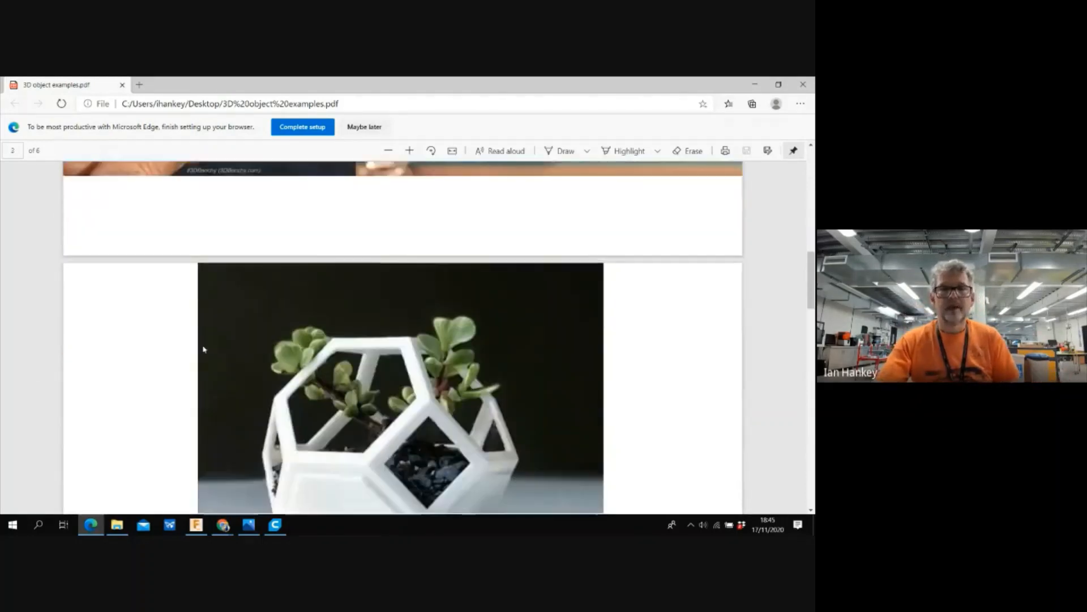
scroll(204, 348, down, 2)
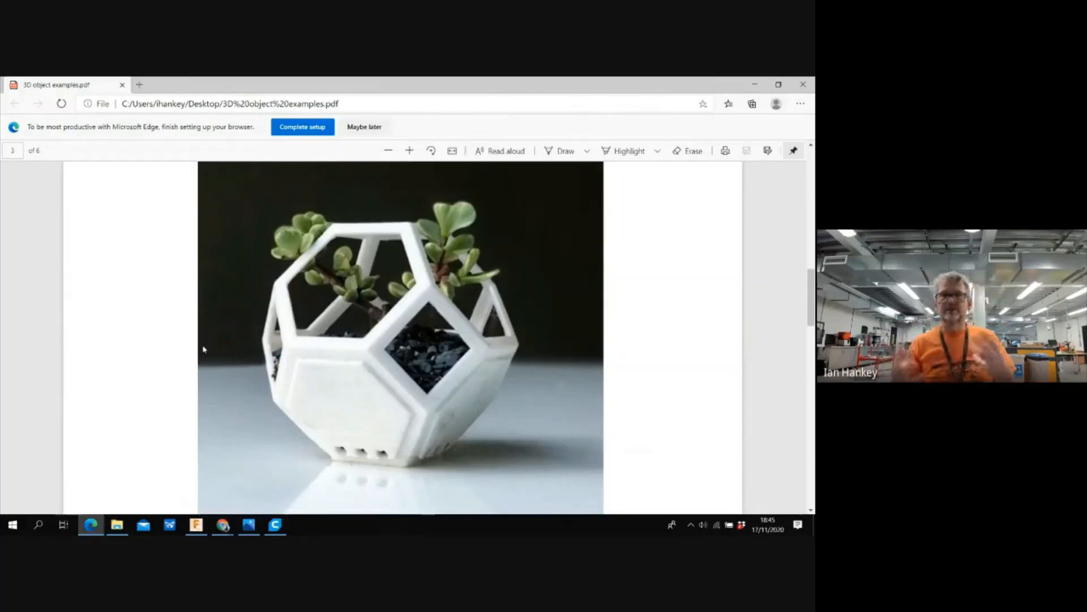
scroll(203, 349, down, 6)
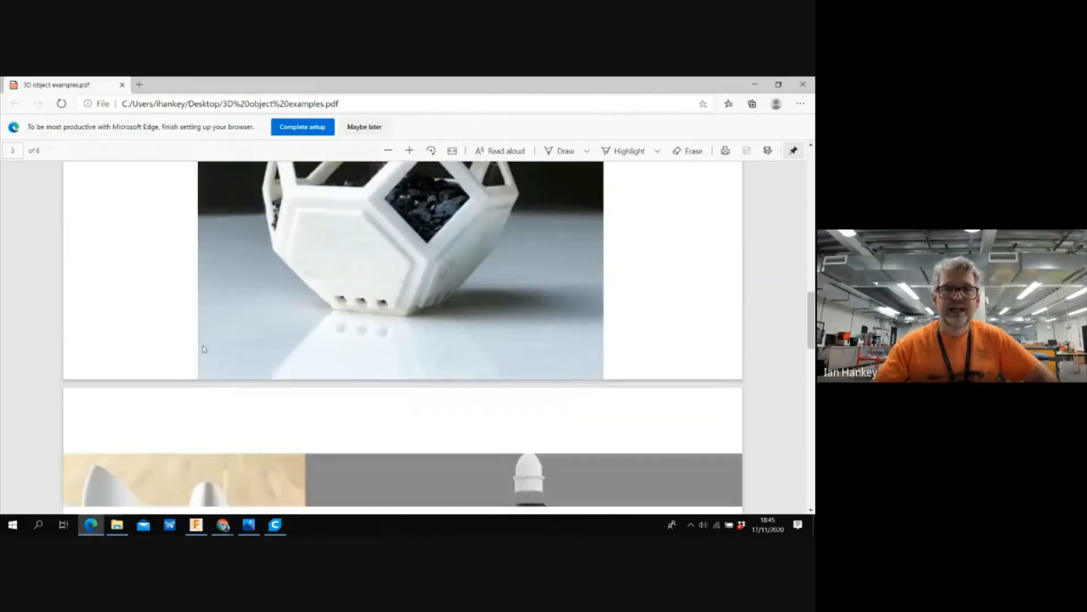
scroll(203, 348, down, 1)
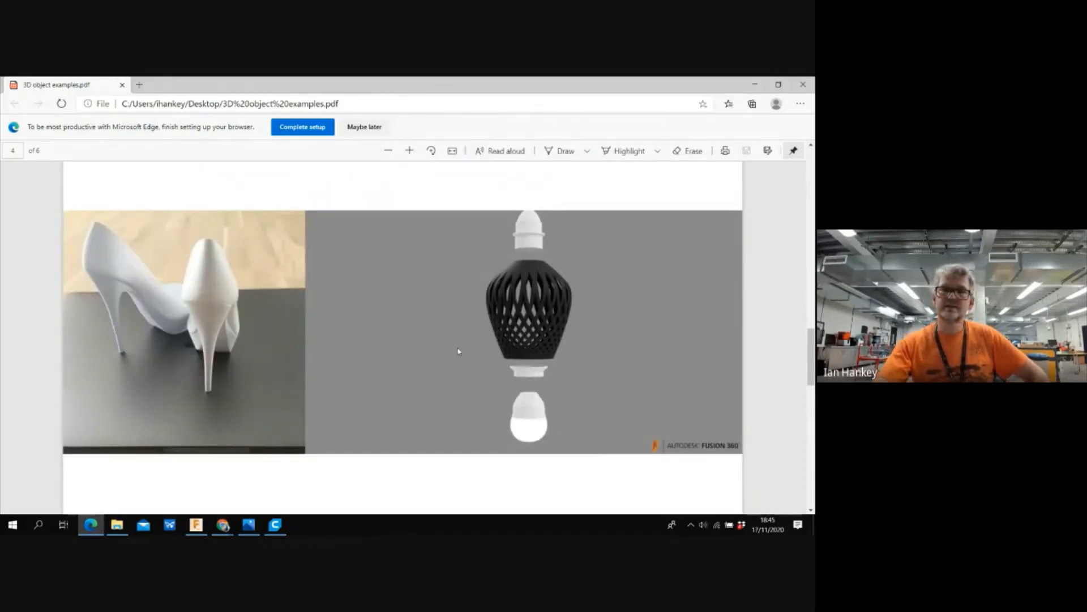
scroll(422, 340, down, 8)
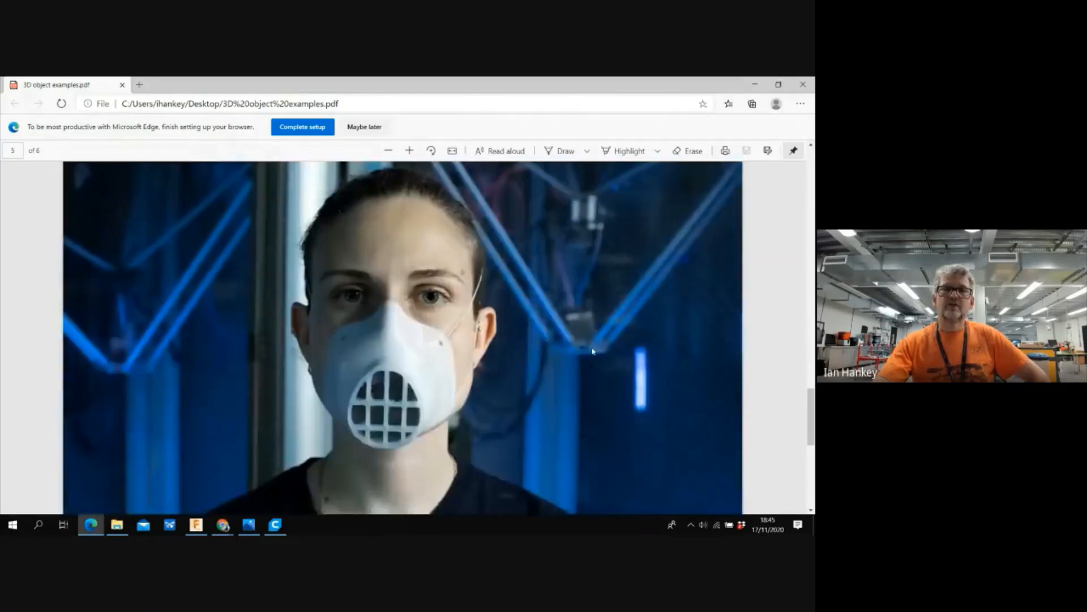
scroll(595, 352, down, 2)
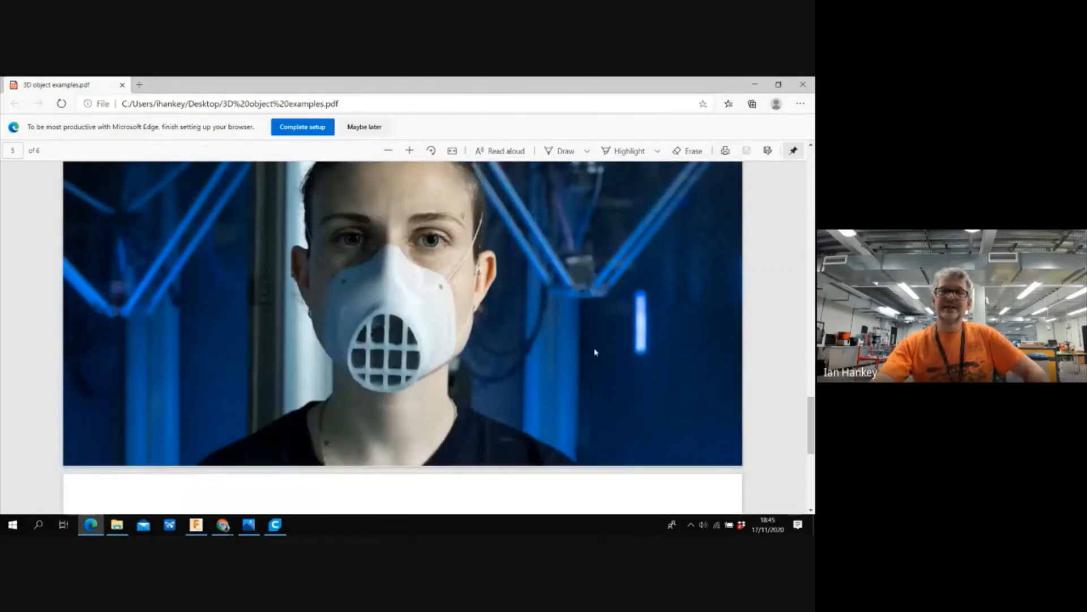
scroll(594, 352, down, 6)
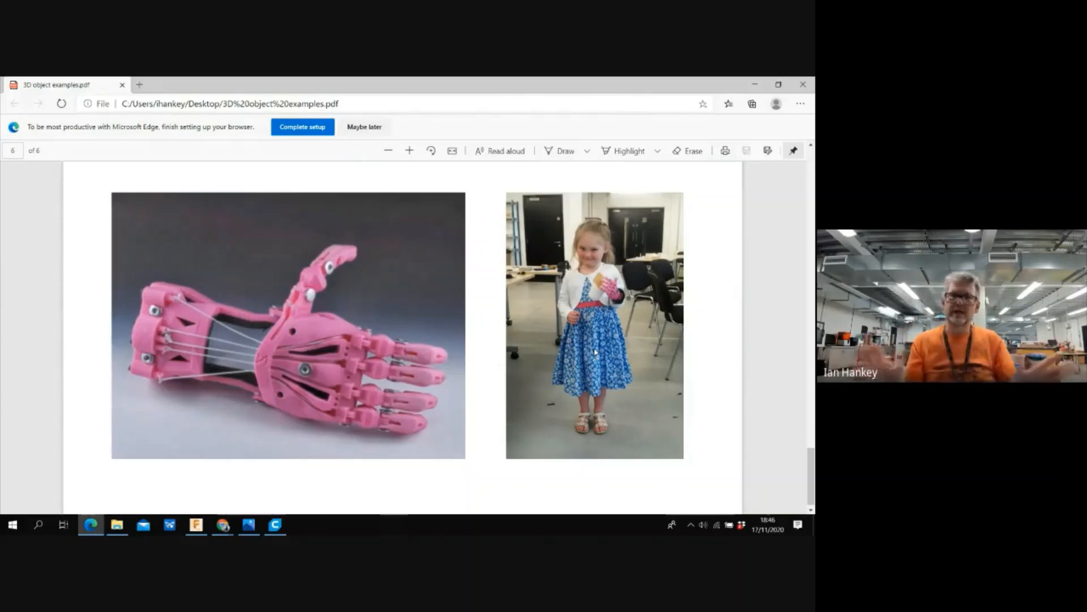
scroll(595, 352, down, 1)
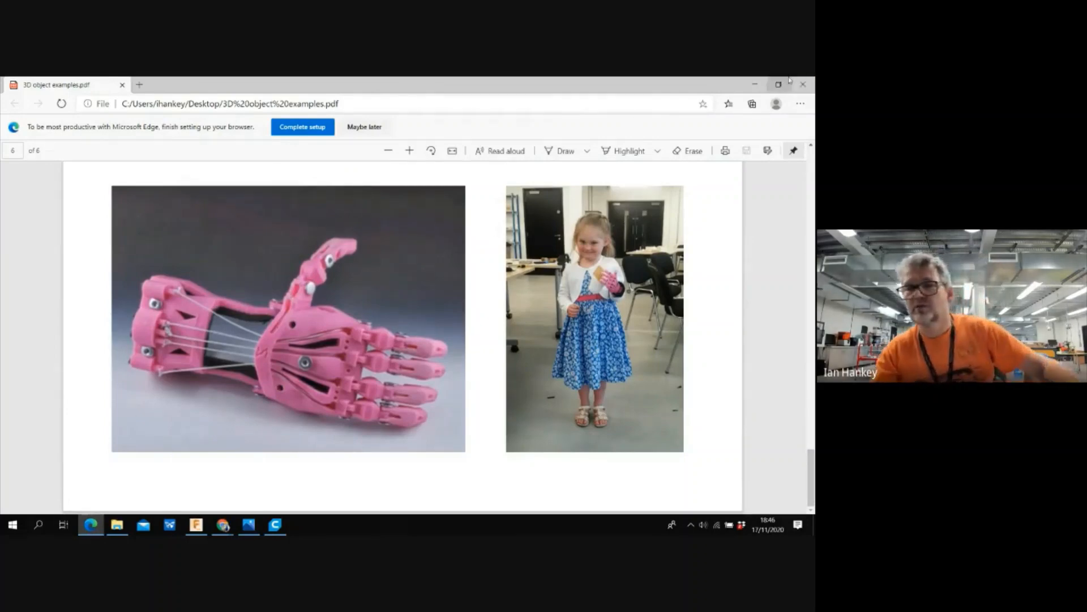
click(755, 85)
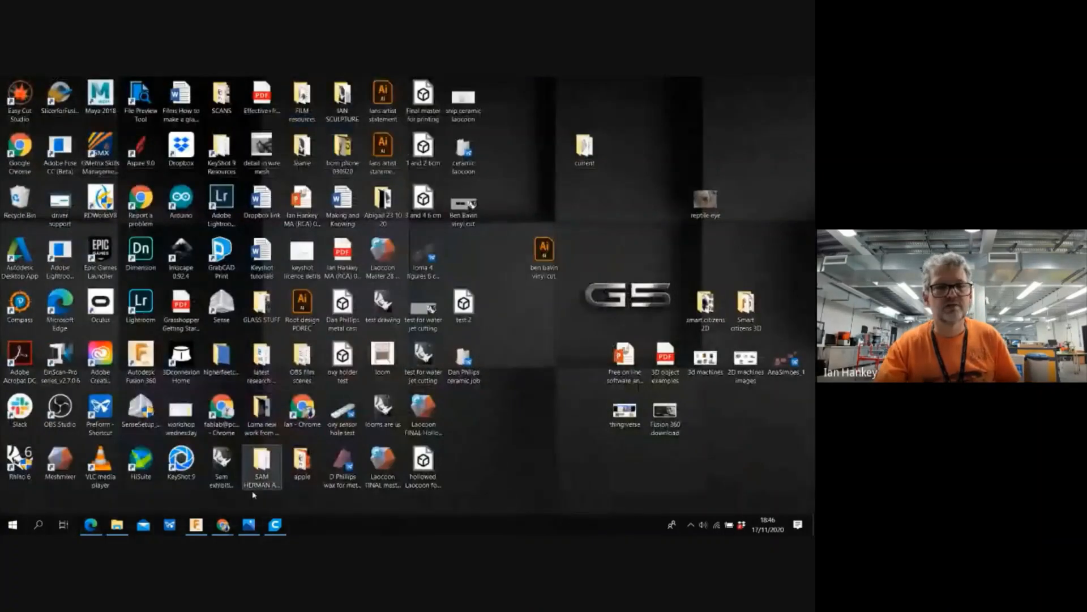
- Switch to Fusion 360 and close the untitled revolved body design without saving it
click(195, 525)
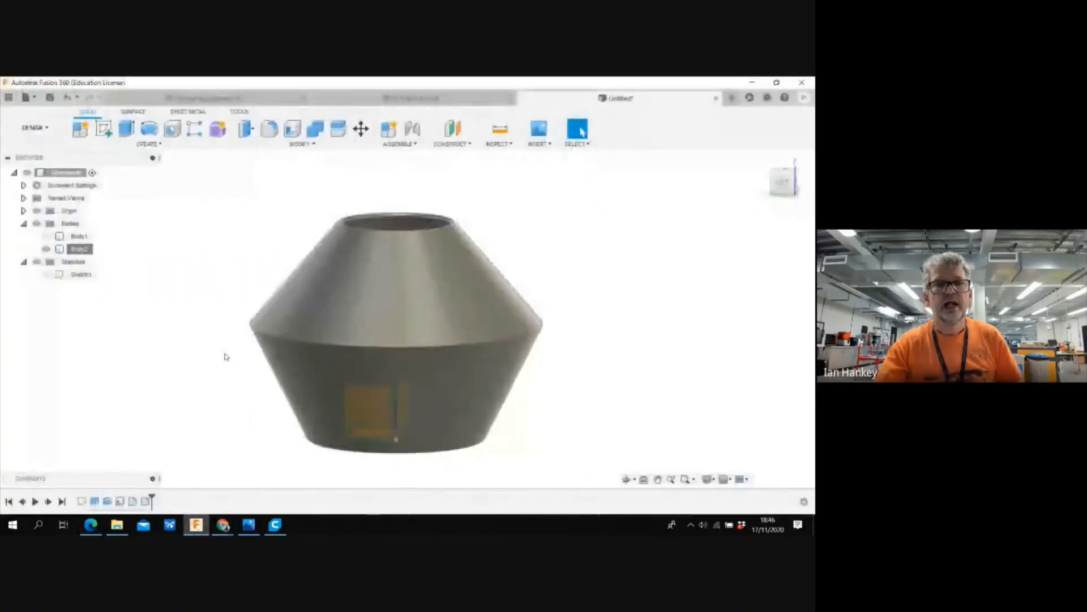
click(716, 99)
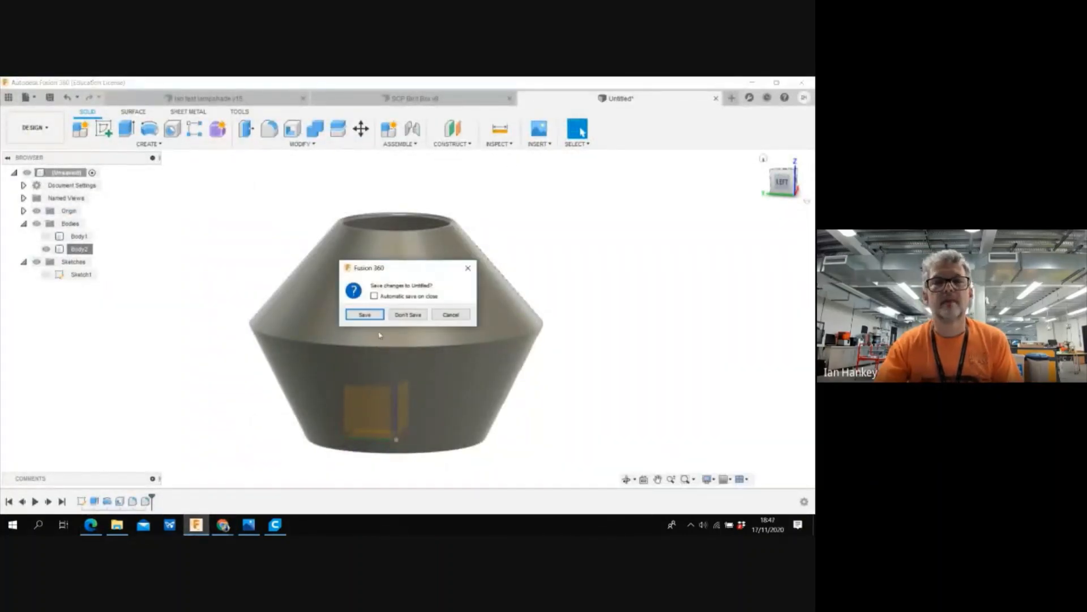
click(404, 315)
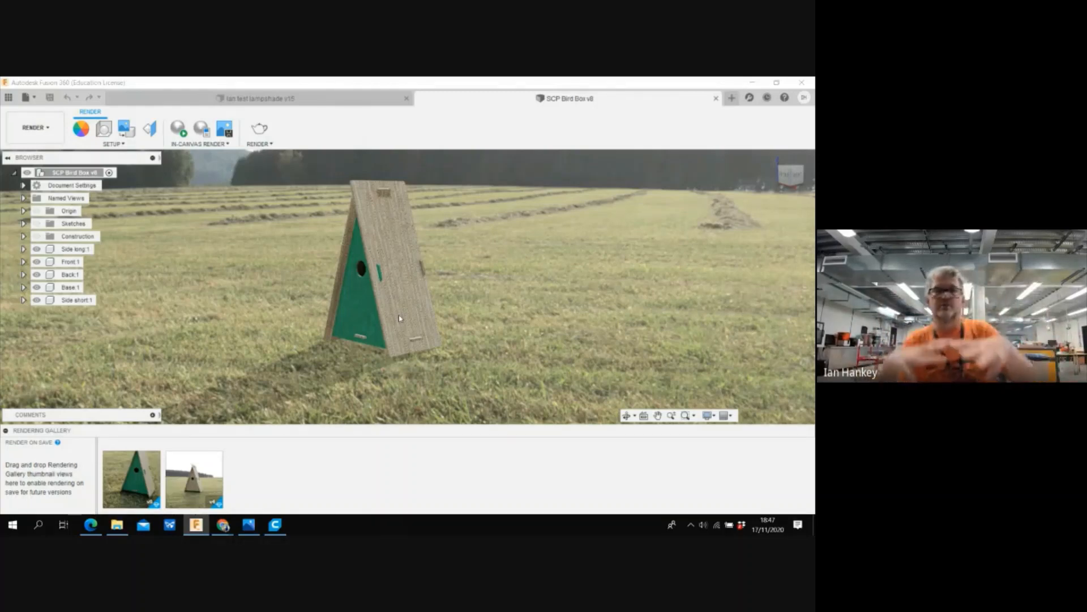
- Close the SCP Bird Box design and orbit the test lampshade to view it from the back
click(715, 99)
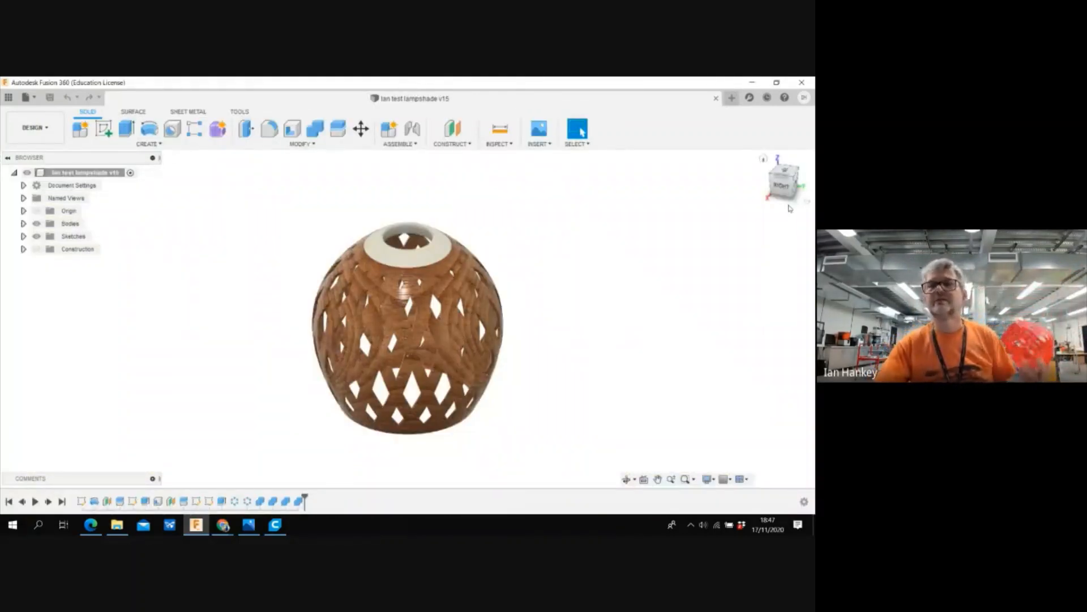
mouse_move(777, 187)
mouse_down()
mouse_move(765, 171)
mouse_move(719, 178)
mouse_up()
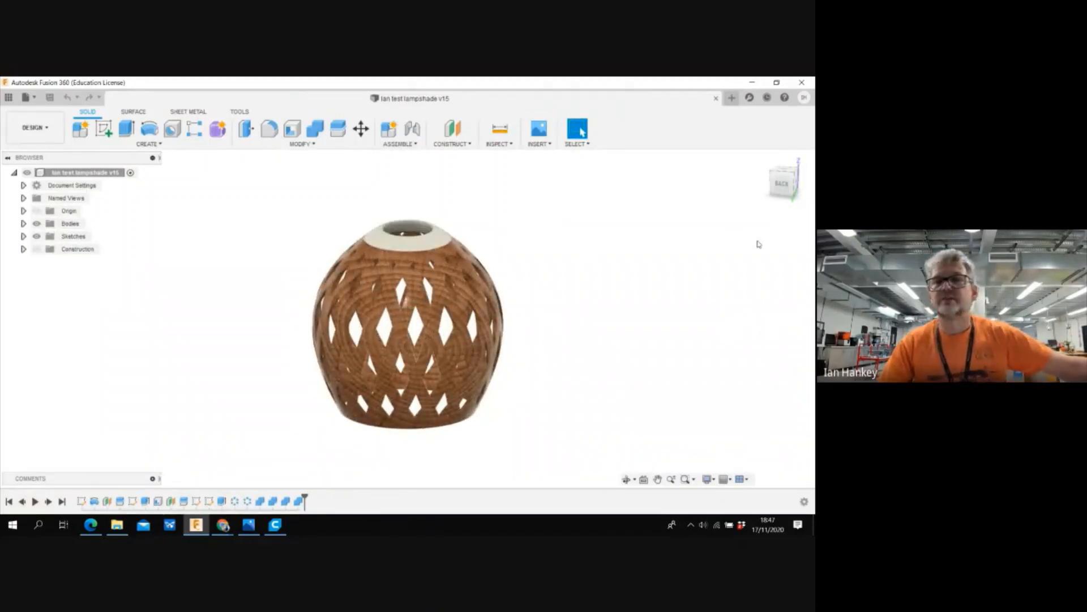
- Edit the lampshade's base profile sketch, pull the curve's middle point outward and slightly down, and inspect the reshaped lampshade
mouse_move(783, 185)
mouse_down()
mouse_move(783, 202)
mouse_move(779, 135)
mouse_move(783, 184)
mouse_up()
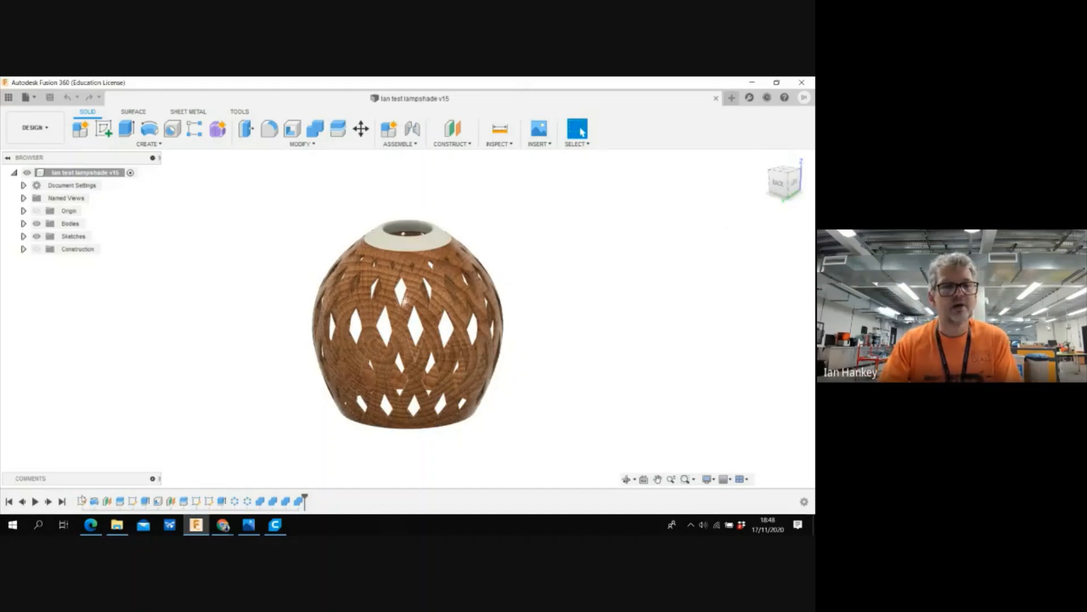
right_click(82, 502)
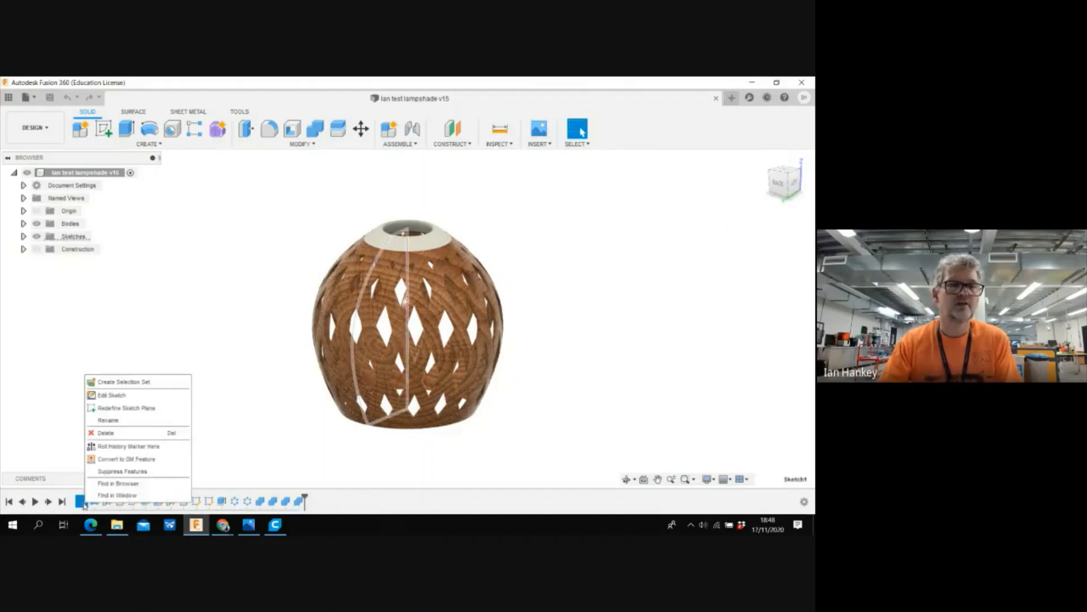
click(113, 396)
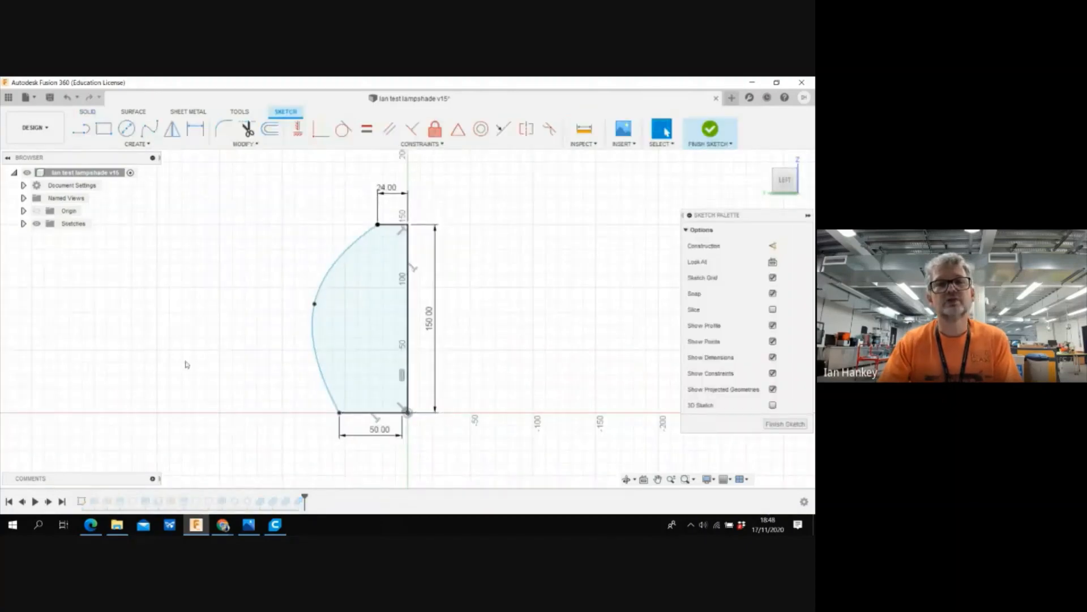
drag(314, 304, 304, 328)
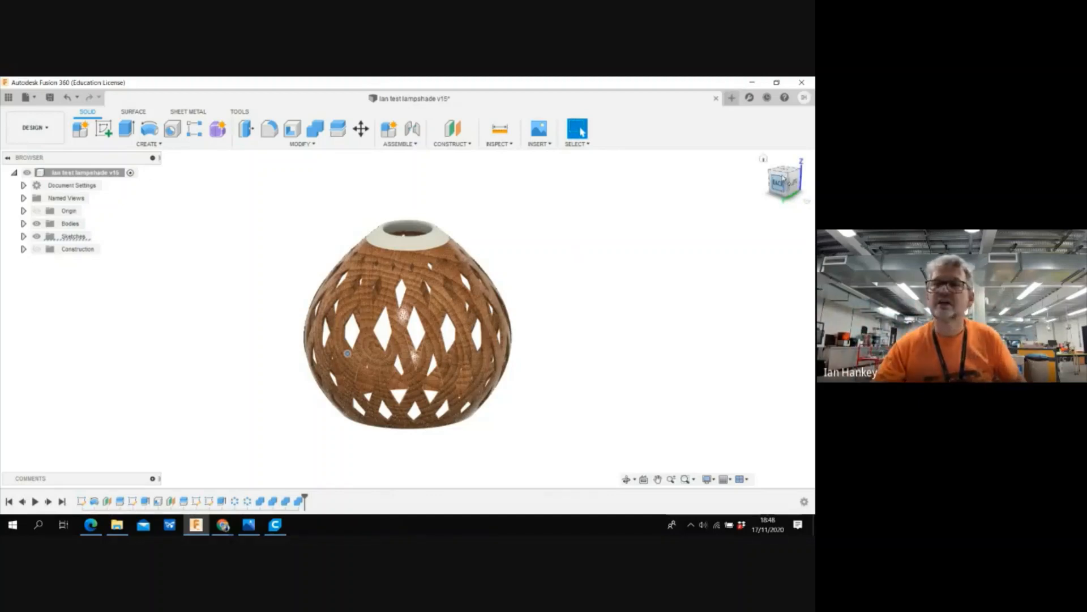
drag(779, 185, 484, 299)
drag(360, 477, 172, 439)
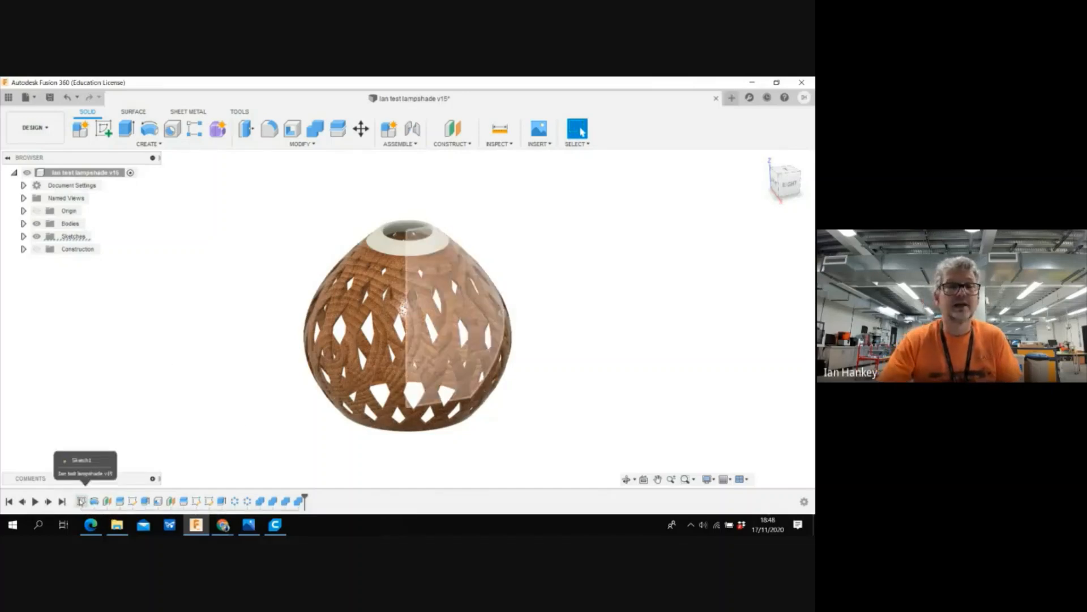
- Reopen the lampshade's profile sketch, reposition the curve's middle point for a fuller upper body, and view the updated shade
right_click(81, 501)
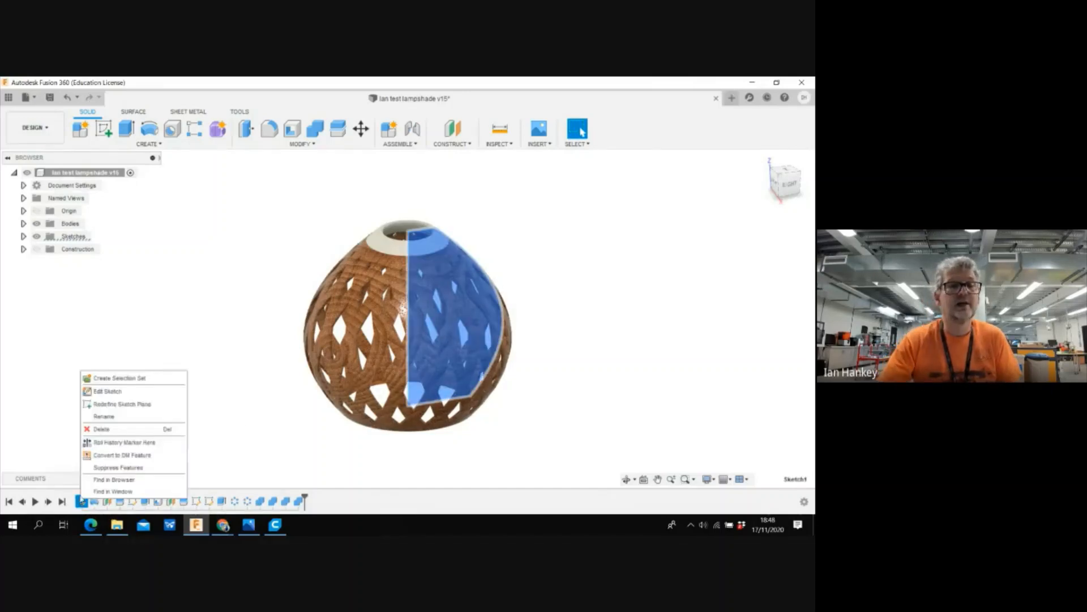
click(106, 391)
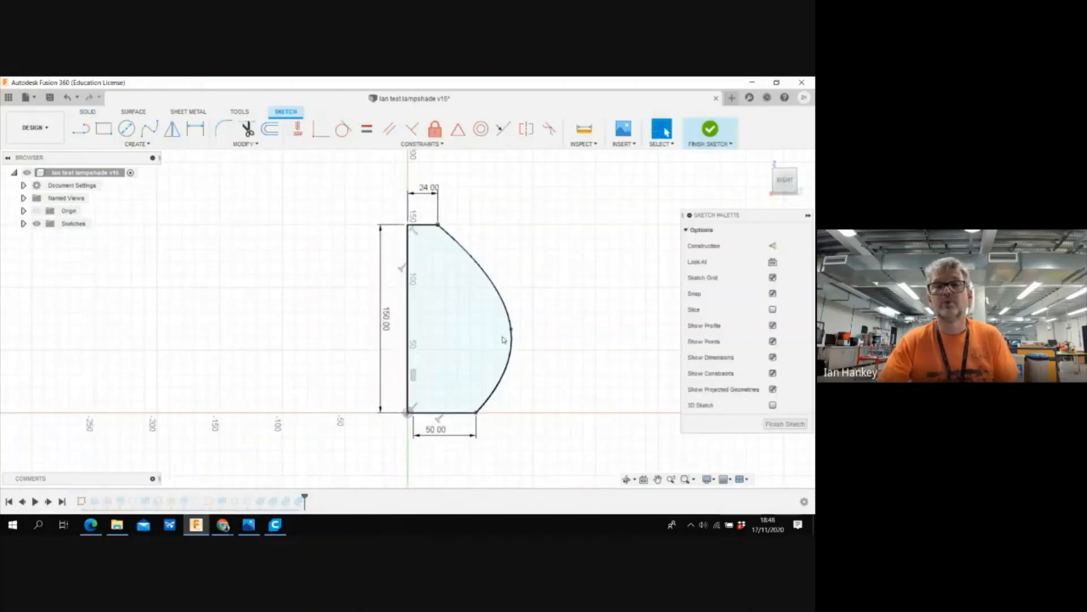
click(513, 330)
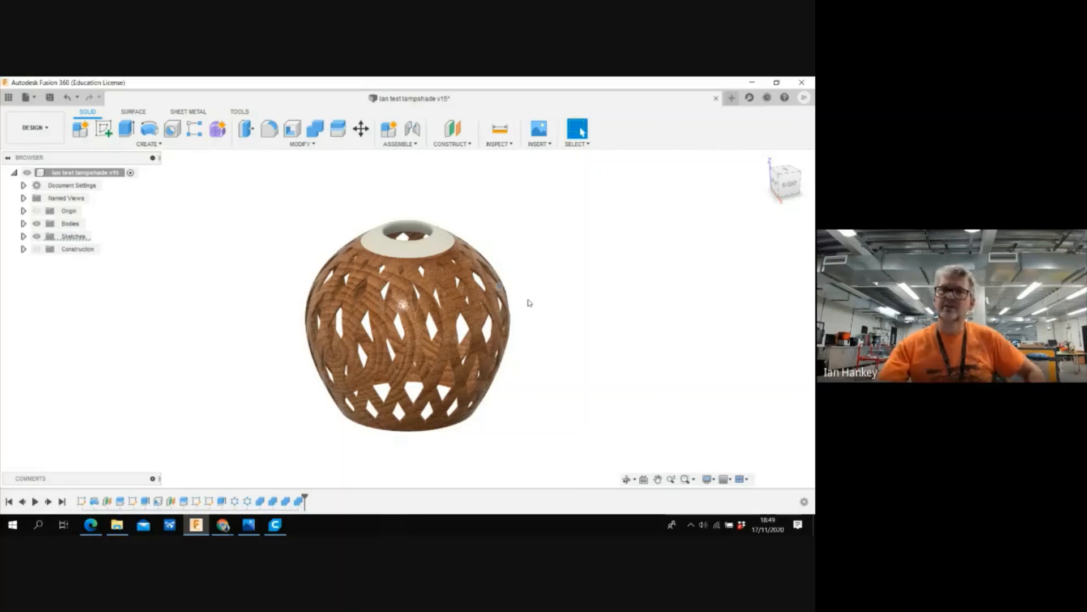
mouse_move(782, 186)
mouse_down()
mouse_move(748, 177)
mouse_move(730, 187)
mouse_up()
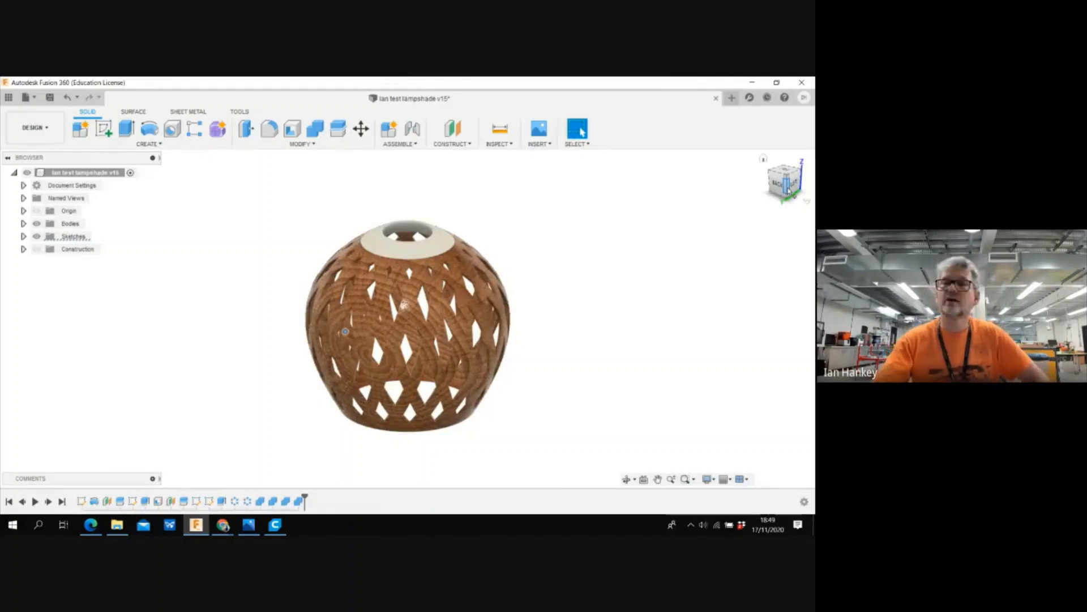
- Create a new design and start a sketch on the vertical plane that faces the right view
click(733, 100)
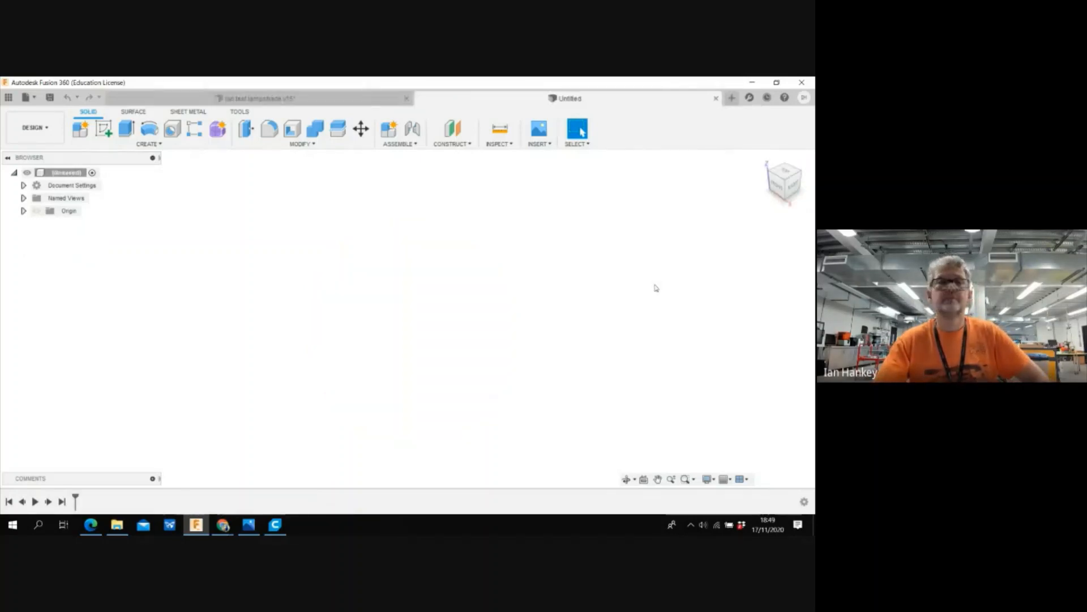
click(114, 144)
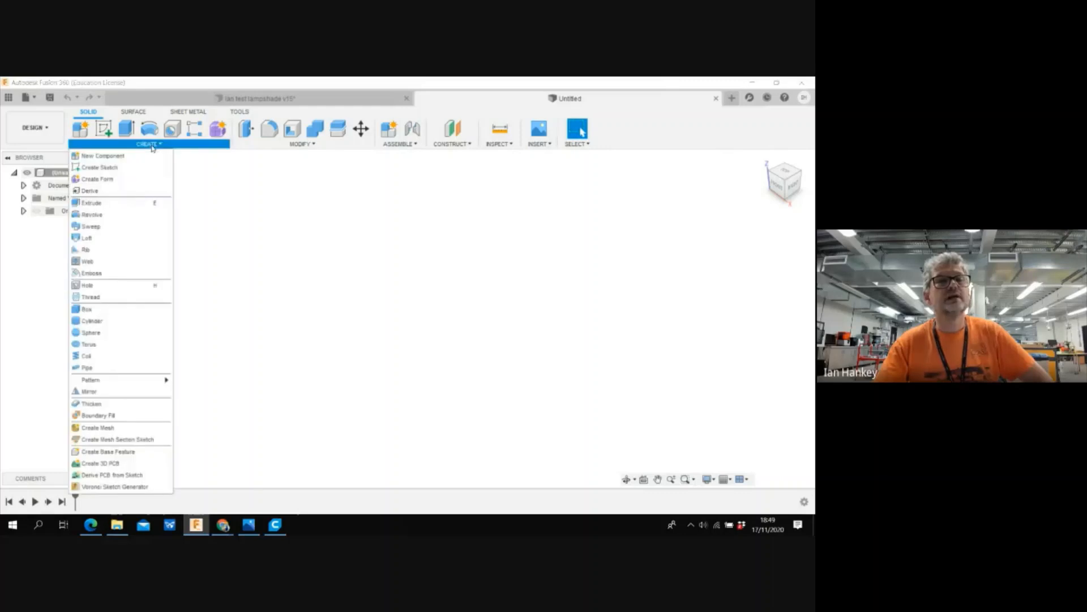
click(98, 169)
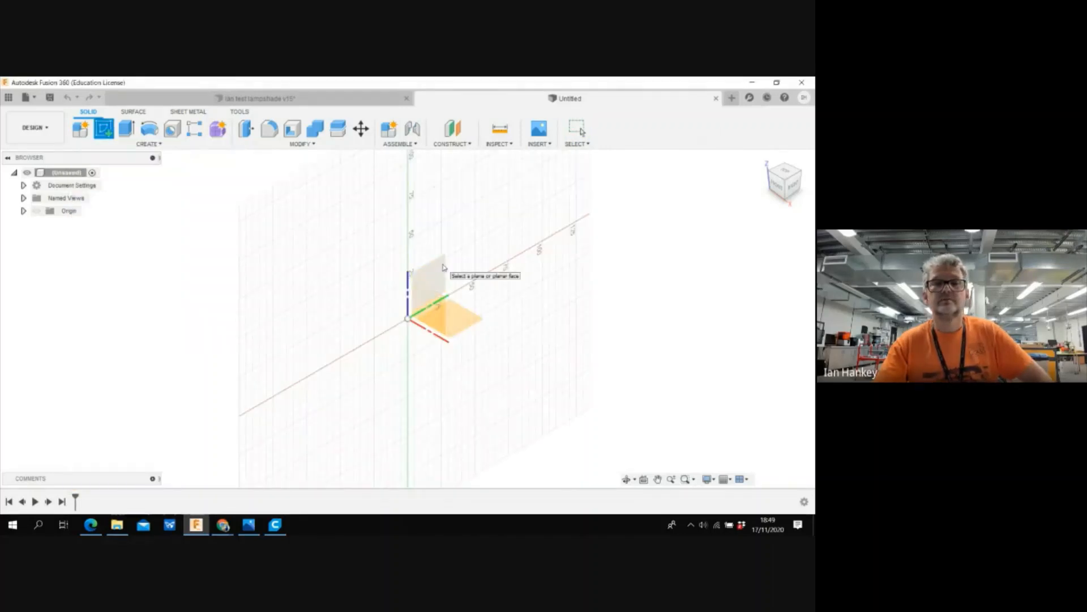
click(442, 269)
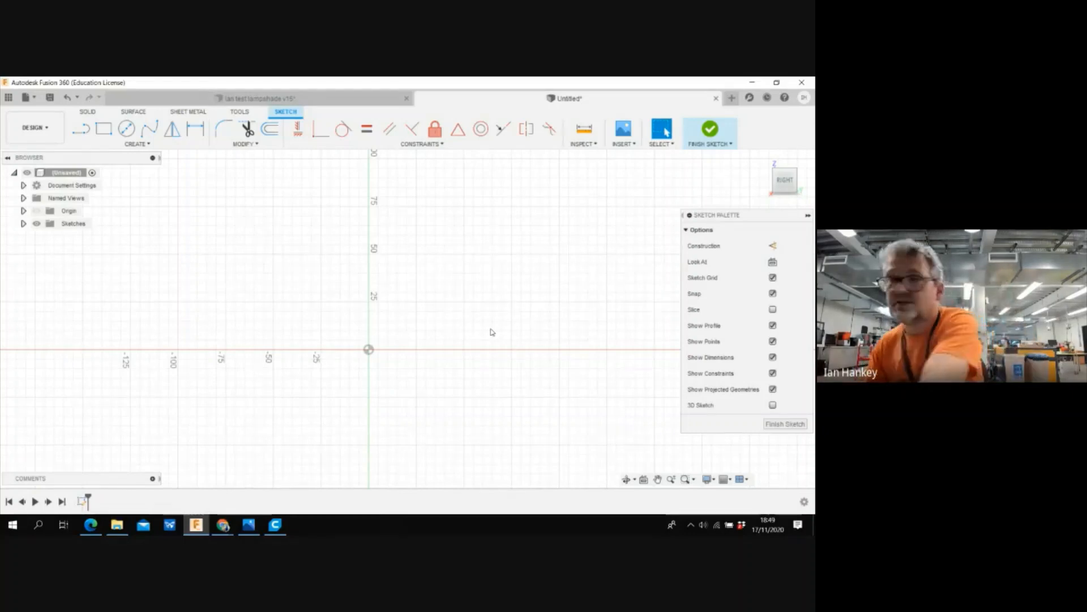
- Draw a 100 mm vertical line up from the origin and a 40 mm horizontal line outward from each of its ends
scroll(437, 379, up, 1)
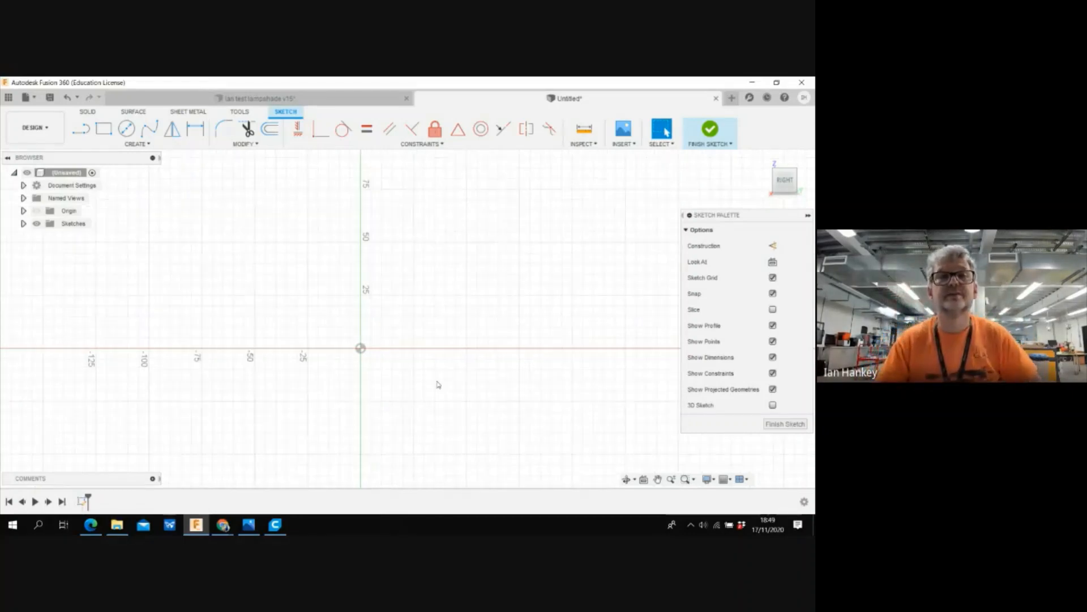
middle_drag(436, 286, 439, 335)
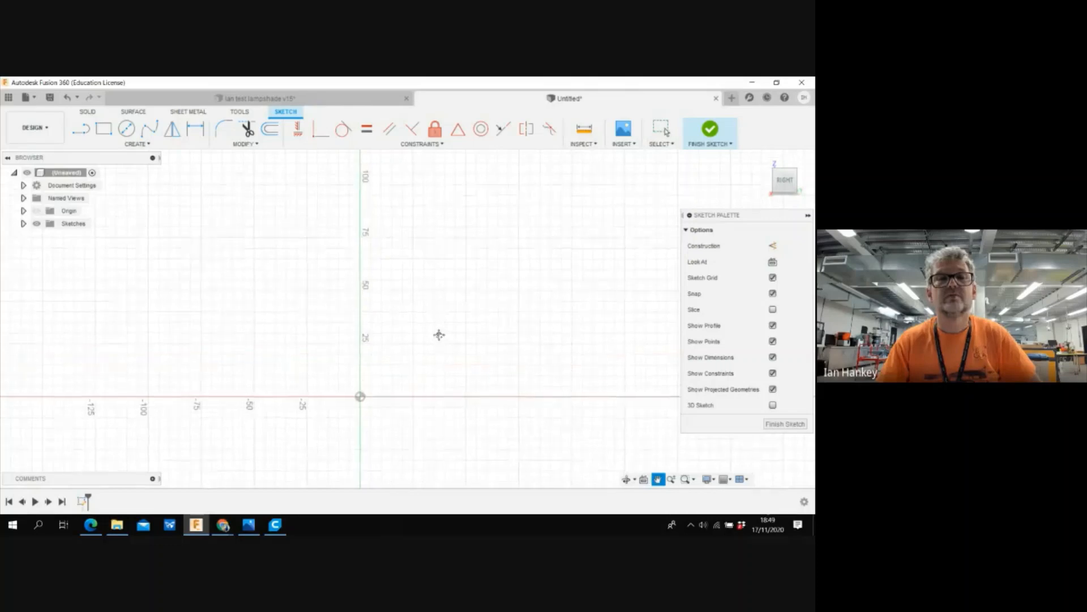
scroll(438, 348, down, 1)
click(81, 129)
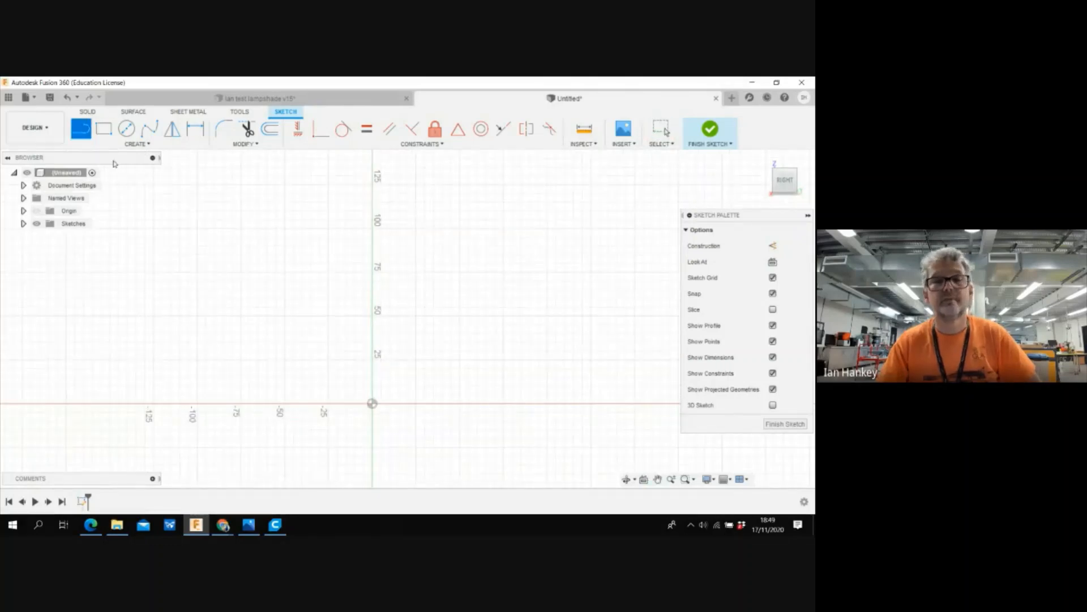
click(372, 403)
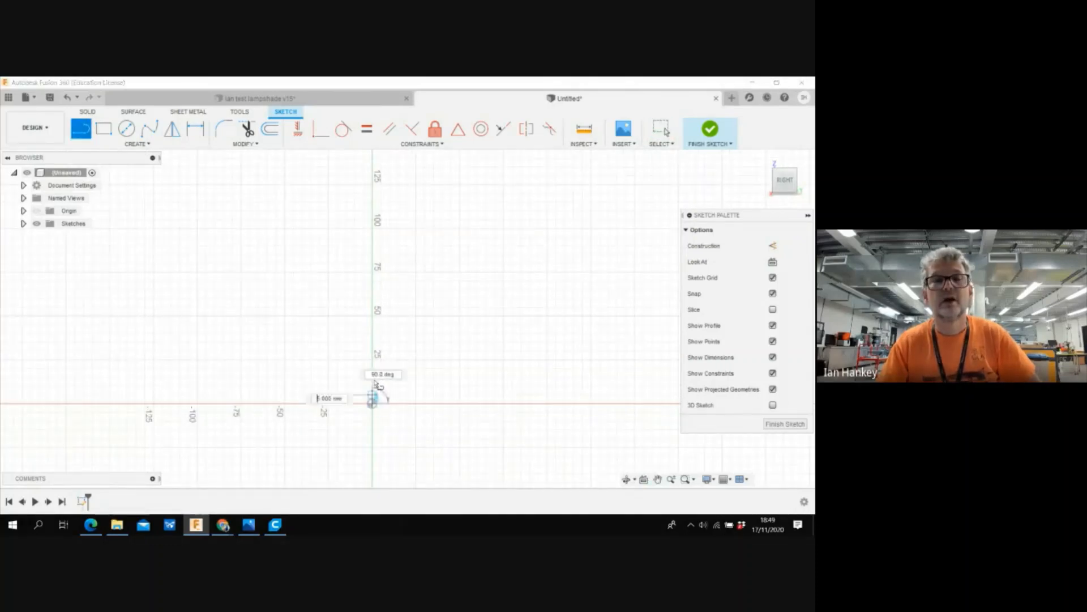
click(374, 229)
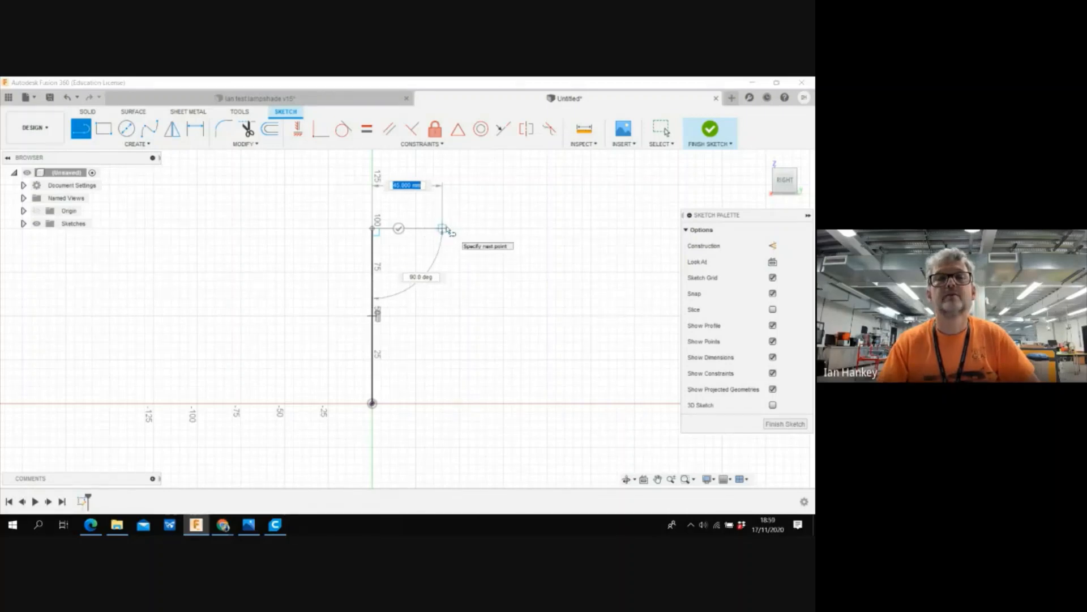
click(446, 227)
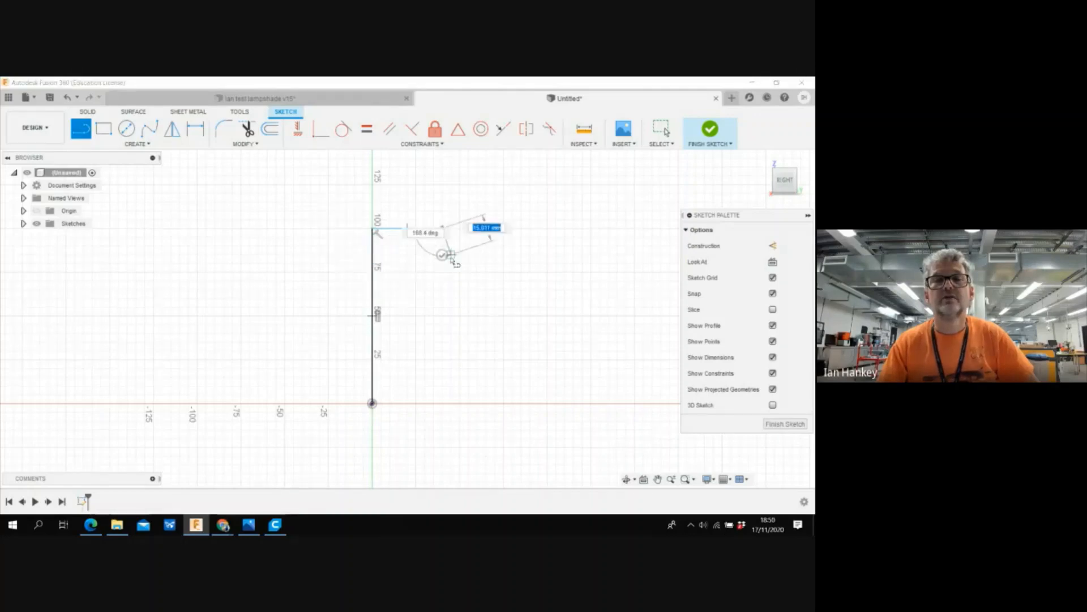
key(Escape)
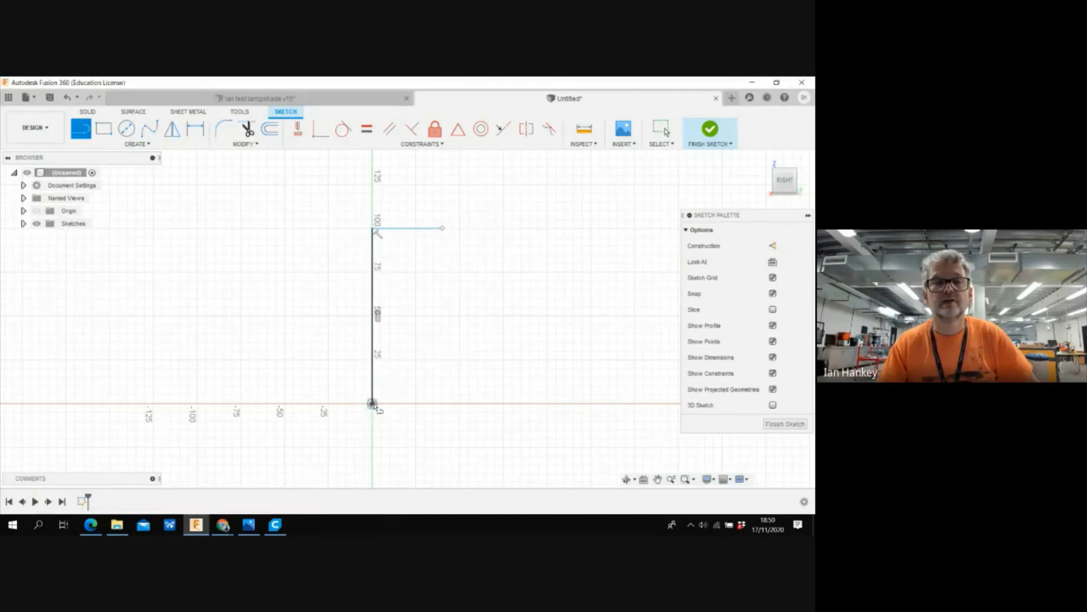
click(372, 403)
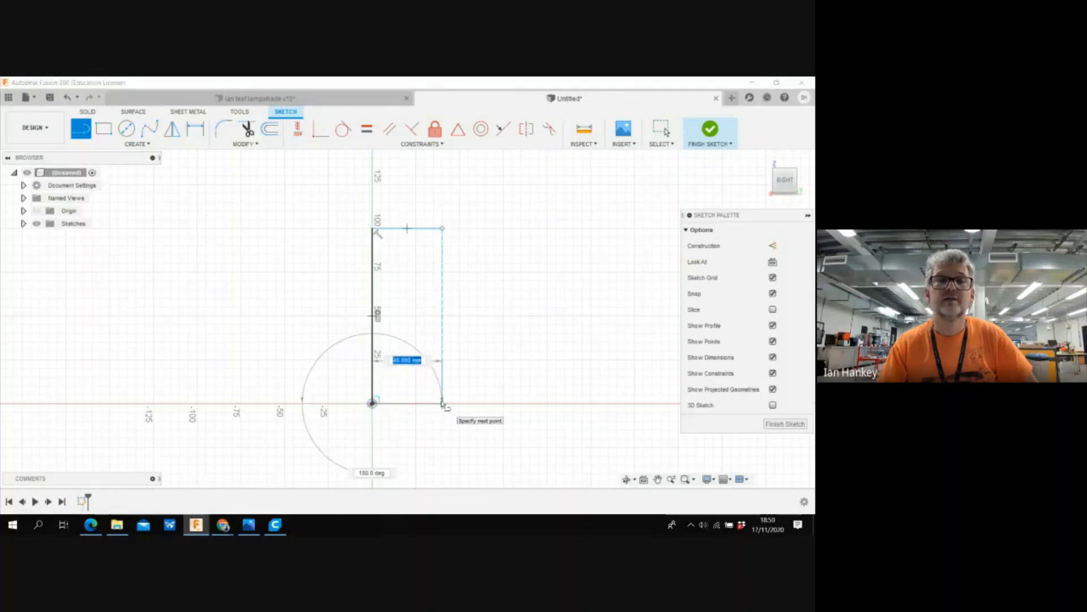
click(442, 403)
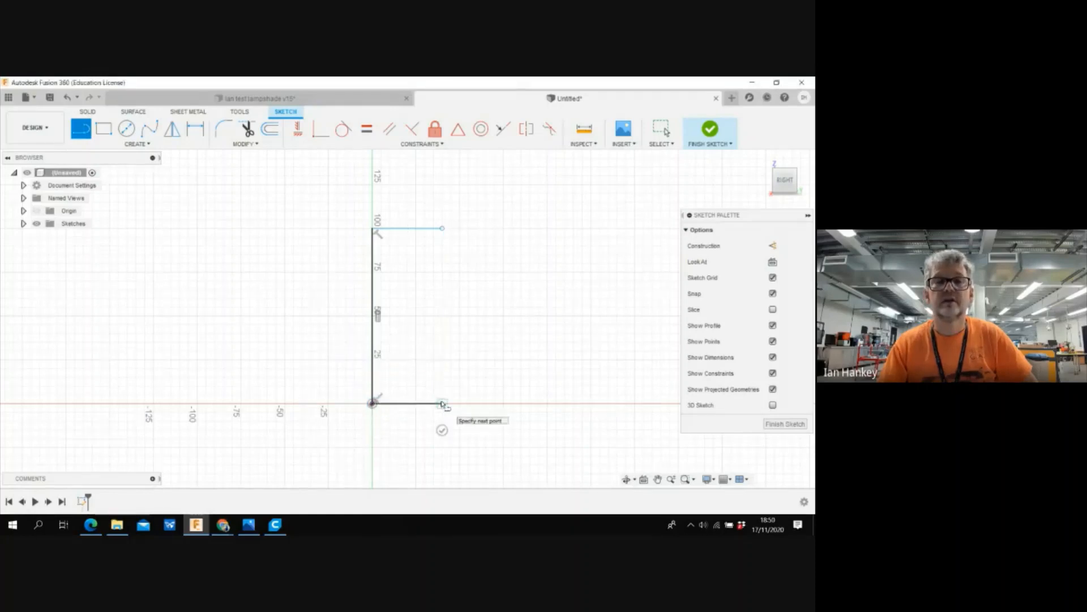
key(Escape)
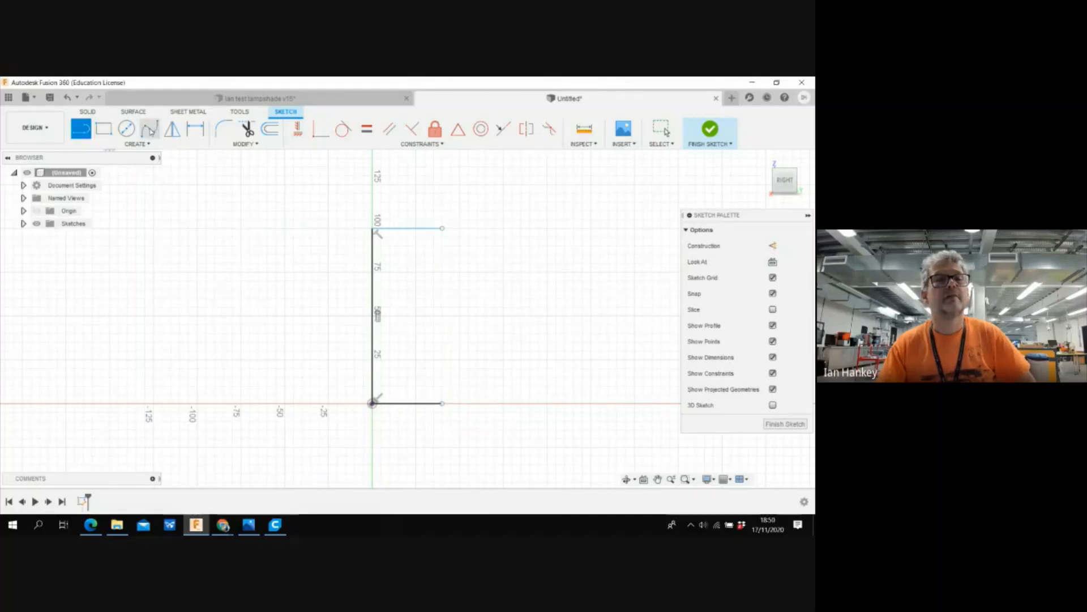
- Join the outer ends of the two horizontal lines with a fit point spline through three intermediate points, and finish the sketch
click(137, 146)
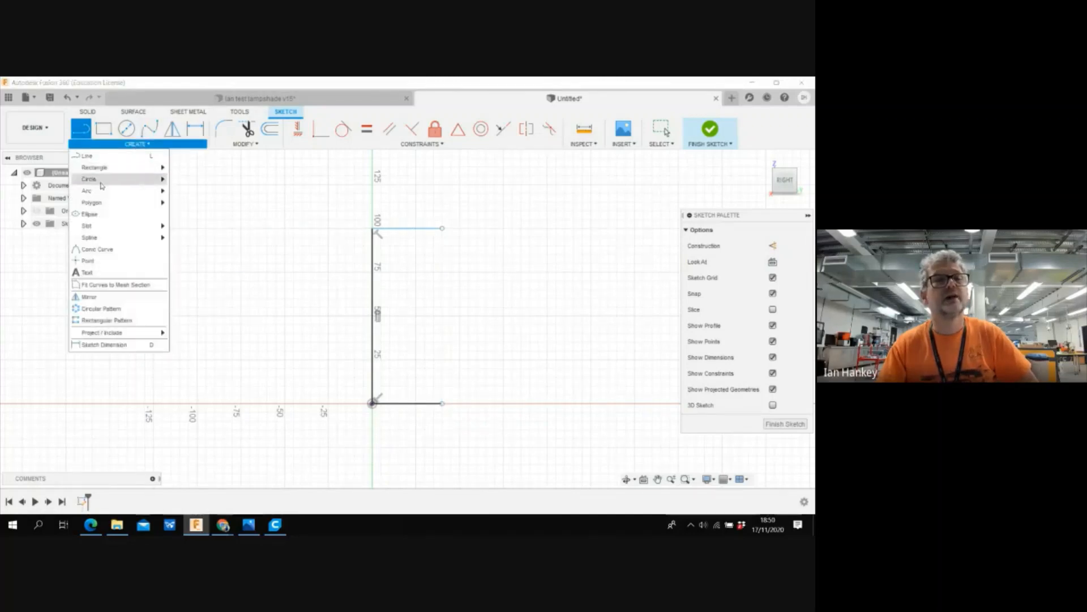
mouse_move(95, 240)
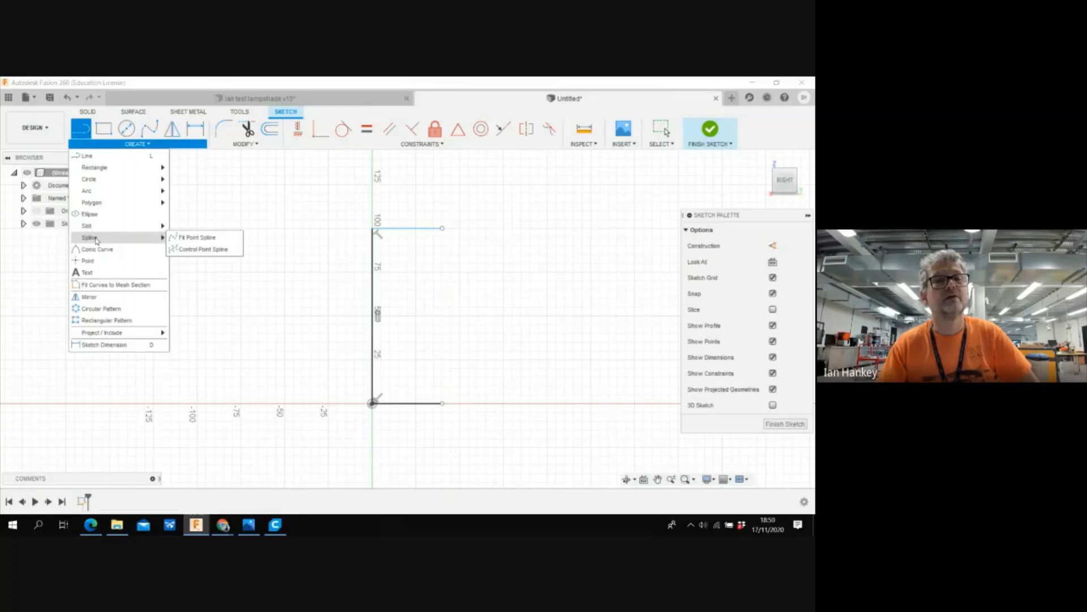
click(197, 237)
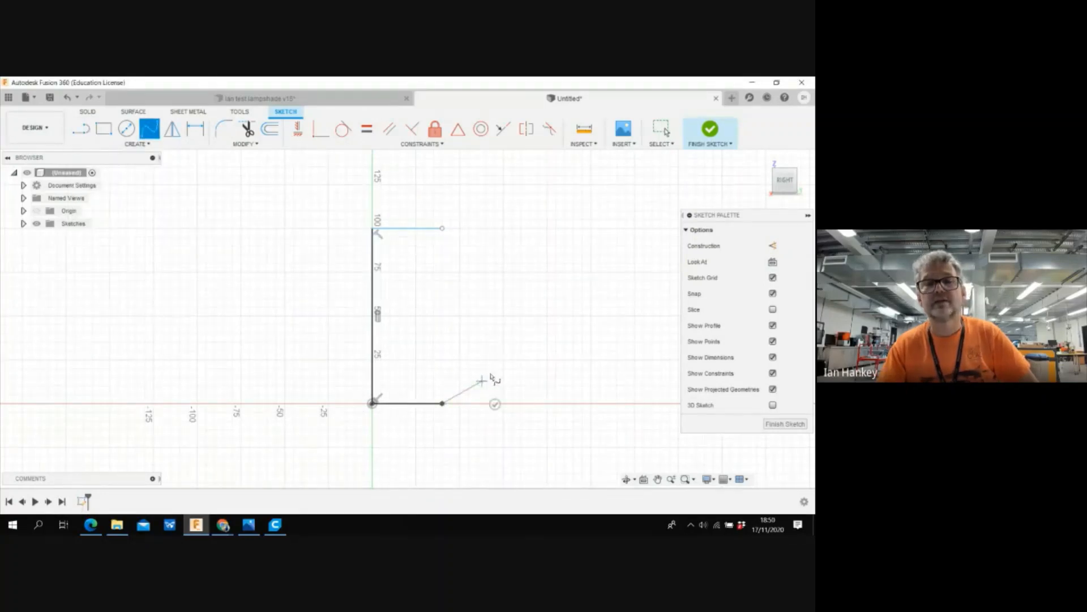
click(478, 315)
click(460, 281)
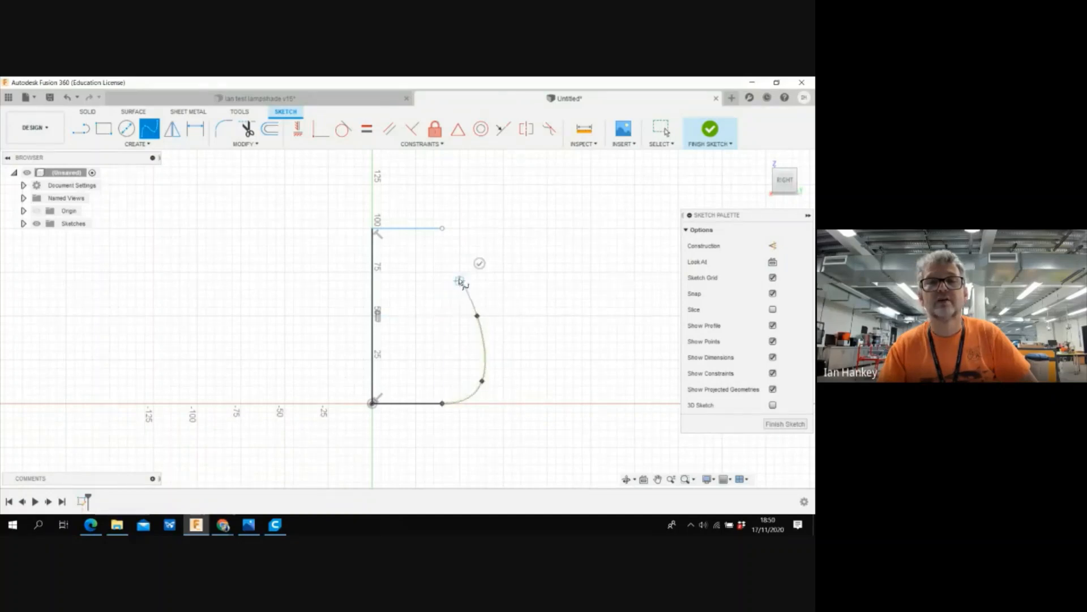
click(442, 229)
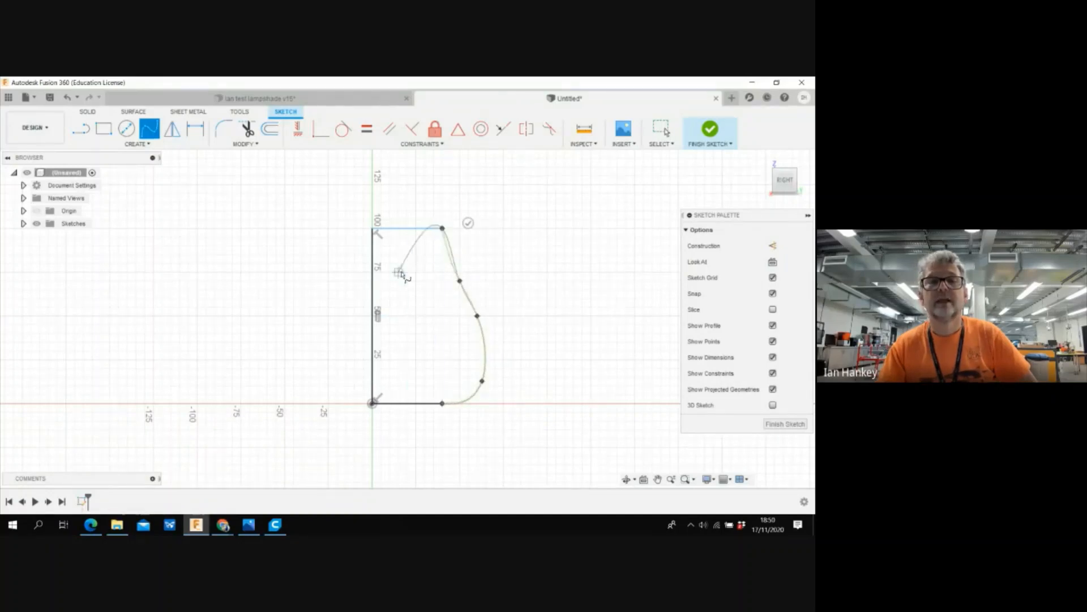
click(469, 223)
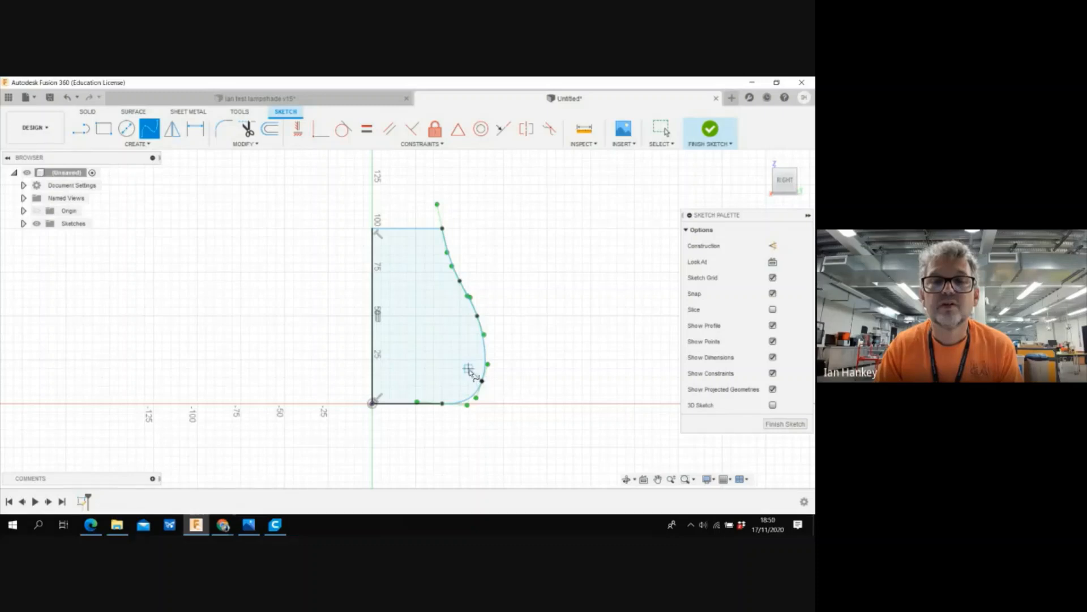
click(482, 381)
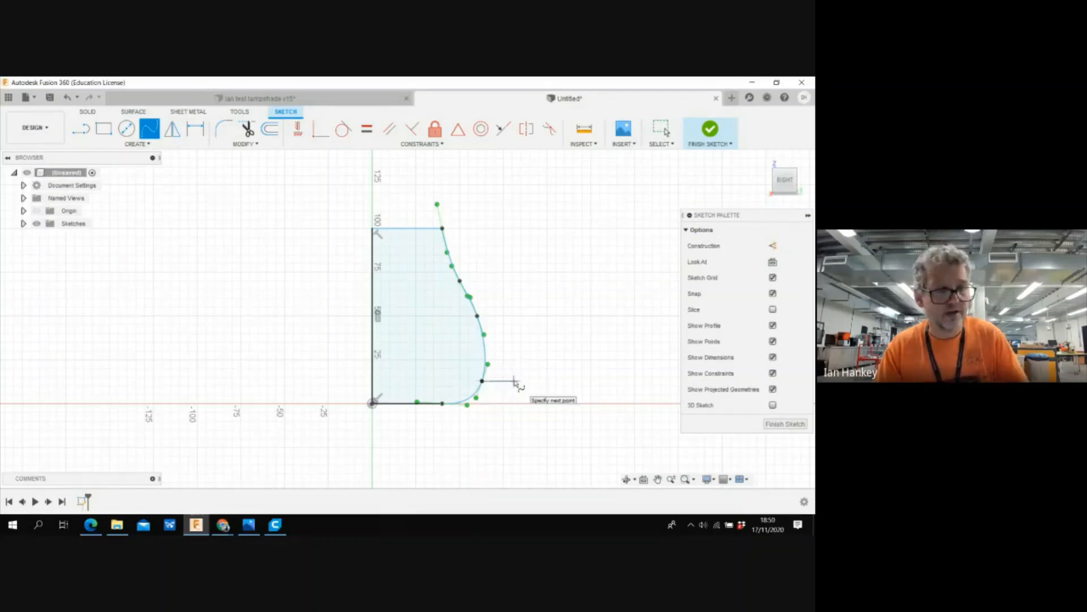
key(Escape)
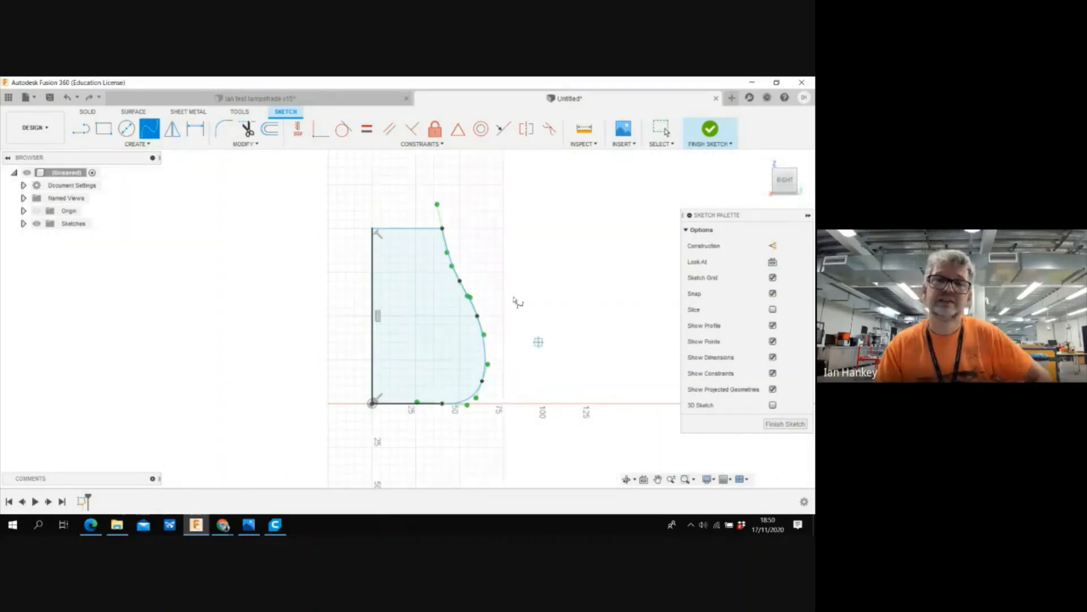
click(710, 133)
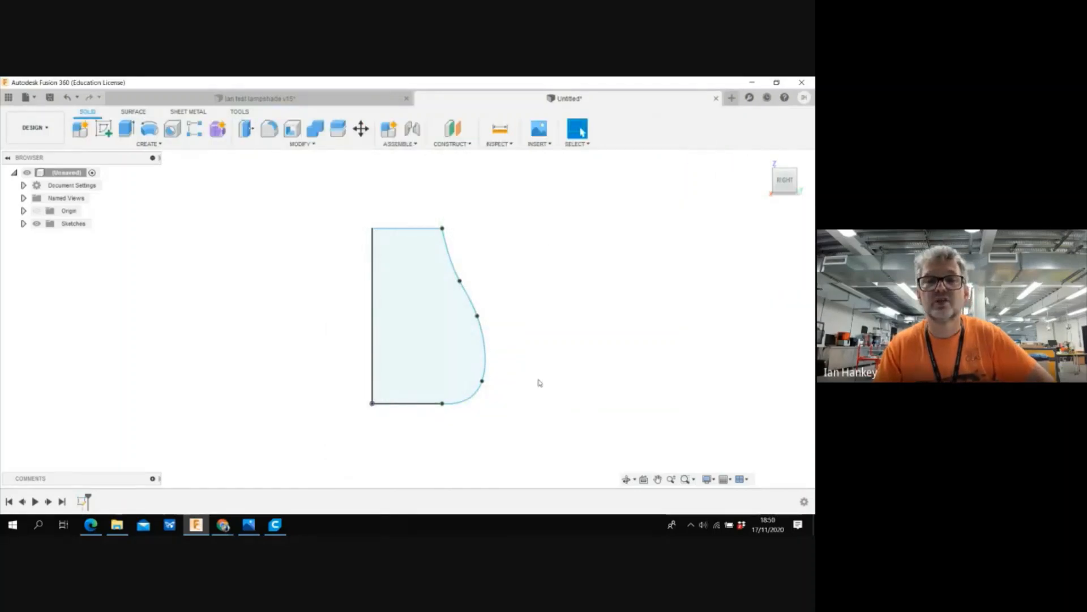
- Reshape the profile's curved side by moving the spline's three intermediate points inward toward the vertical line
drag(482, 380, 460, 370)
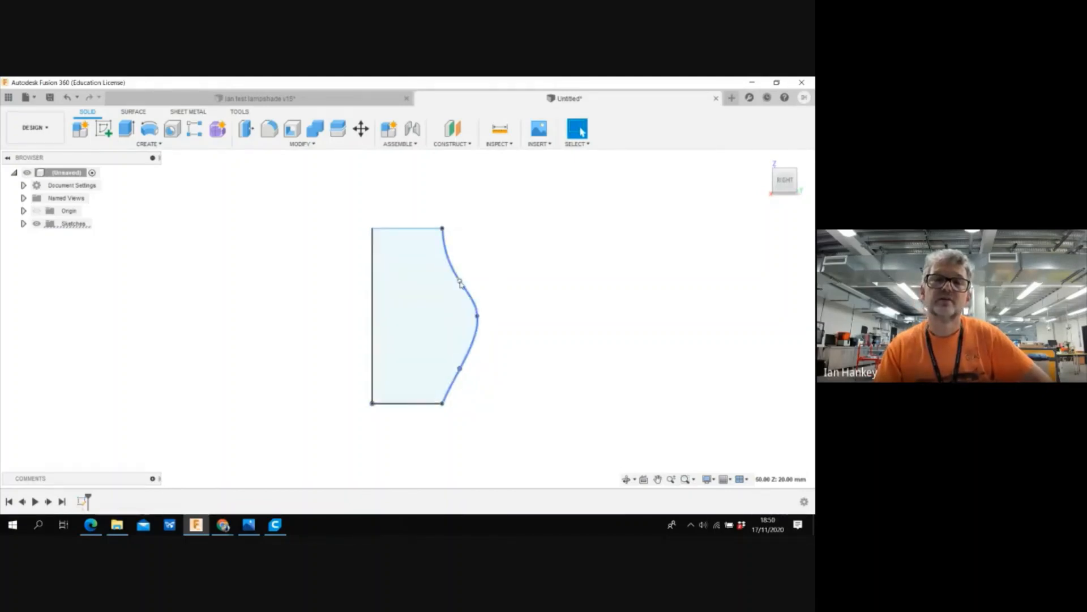
drag(459, 280, 451, 280)
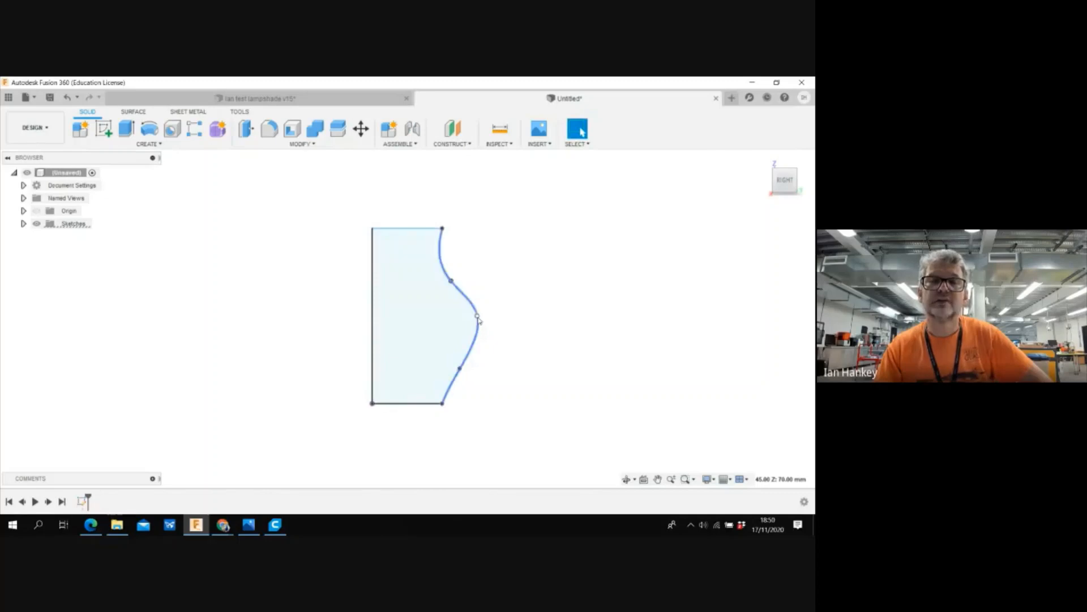
drag(478, 316, 465, 319)
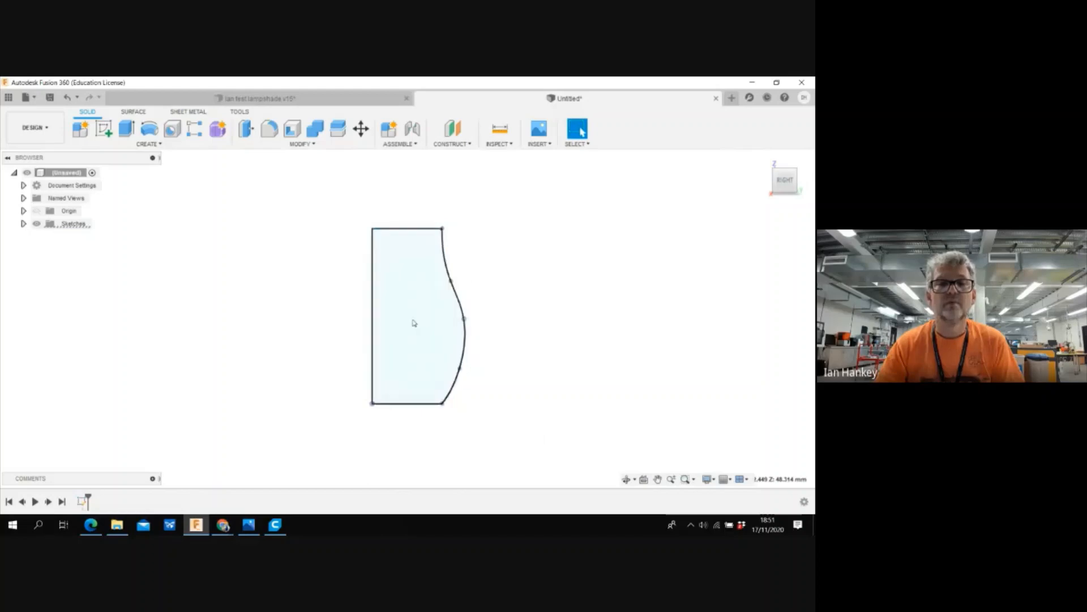
click(150, 131)
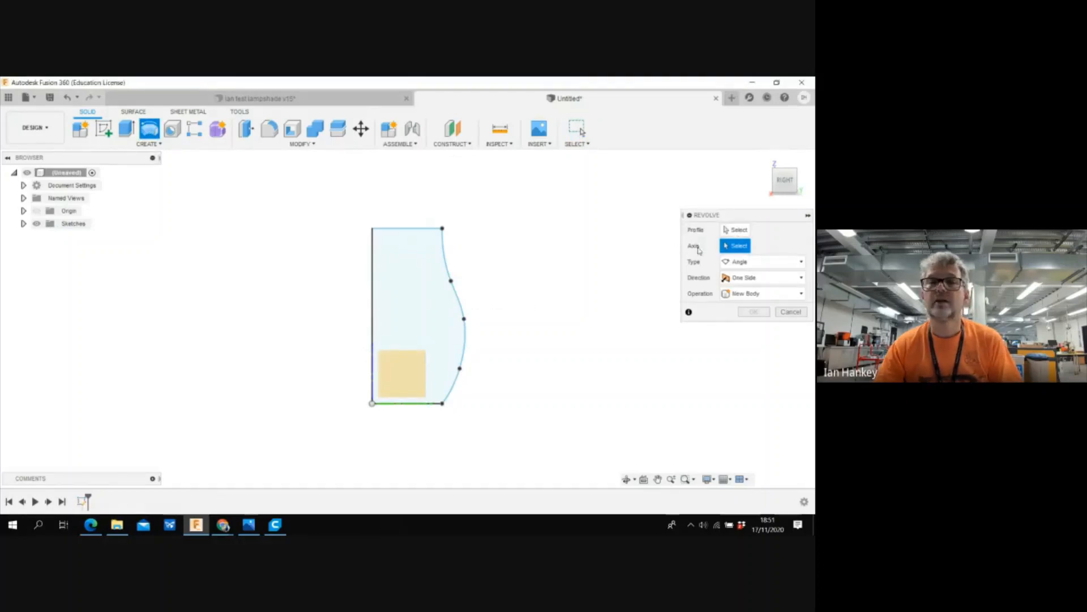
click(372, 368)
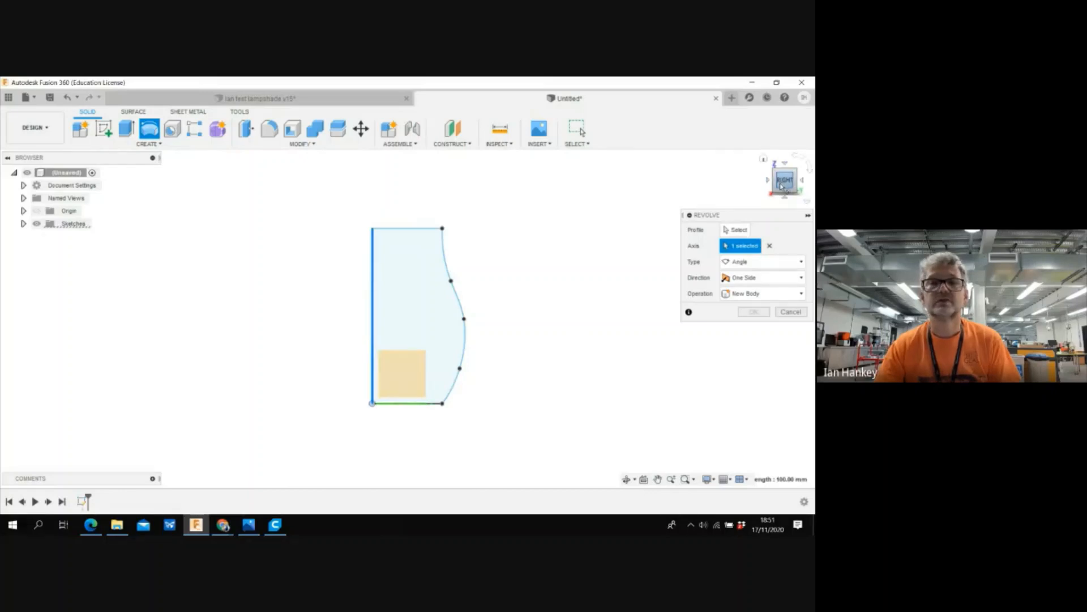
click(792, 312)
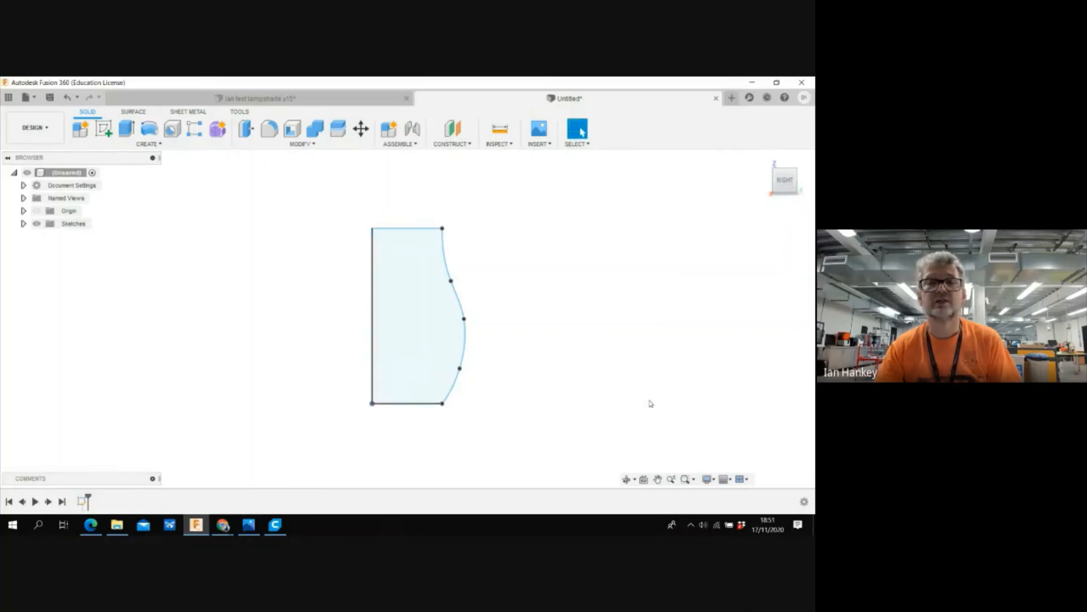
- Revolve the spline profile 360 degrees about its straight vertical line as a new body
click(763, 164)
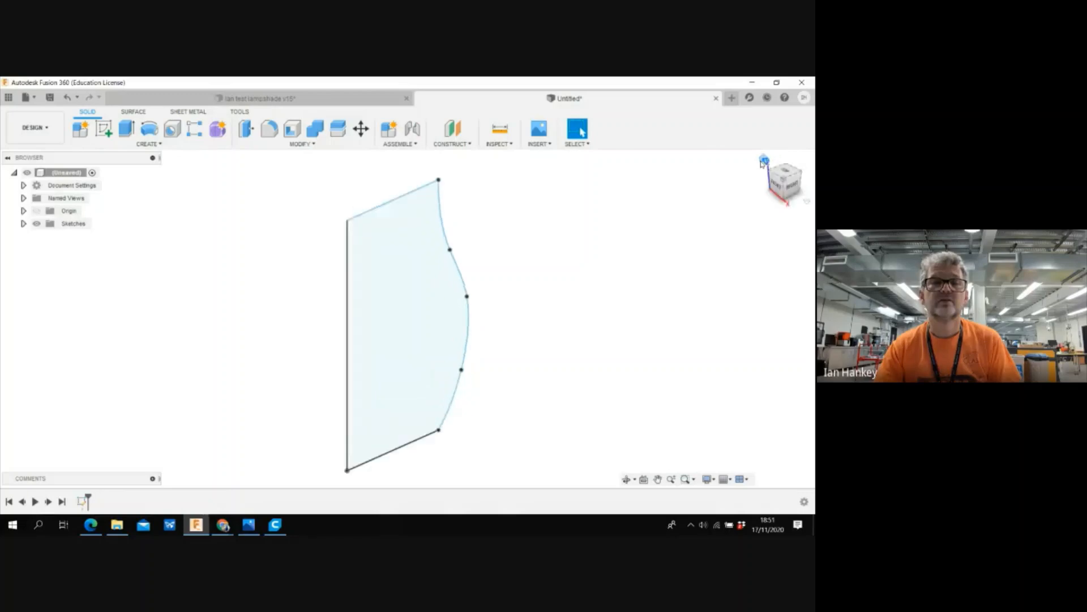
click(407, 330)
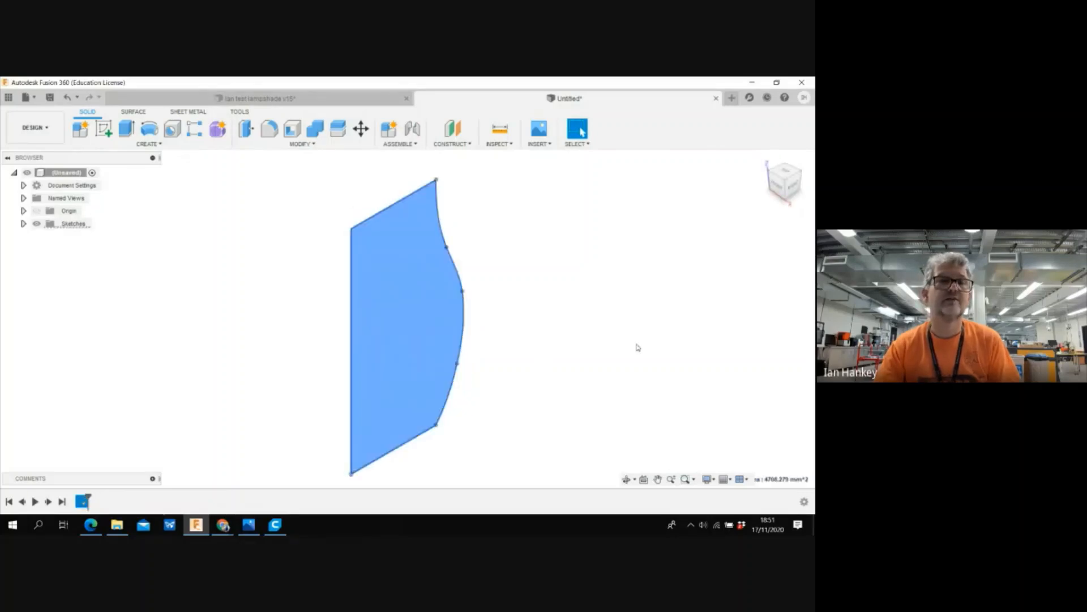
click(147, 144)
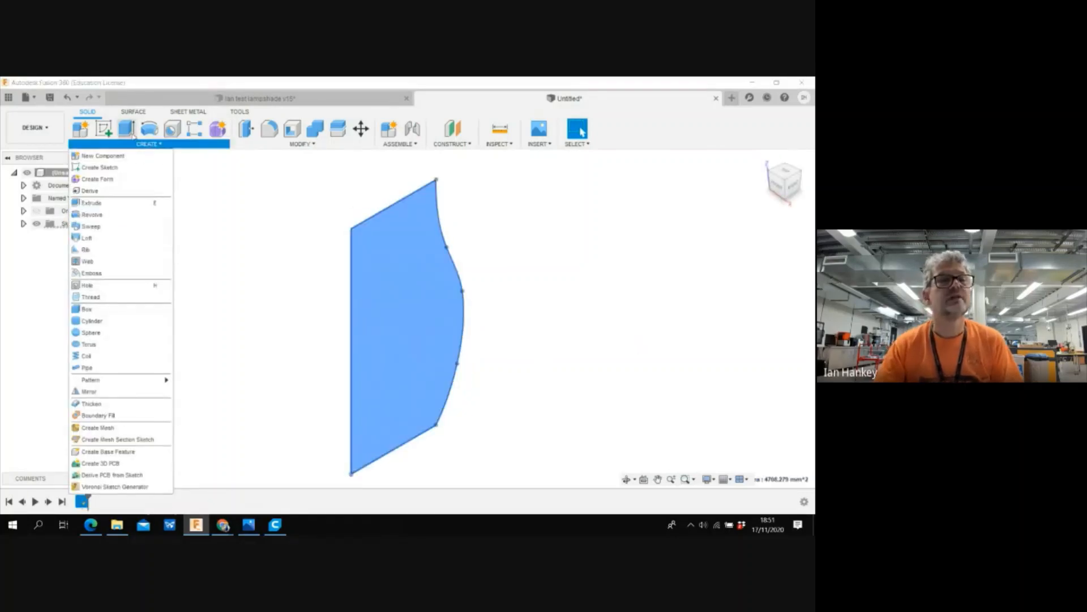
click(92, 215)
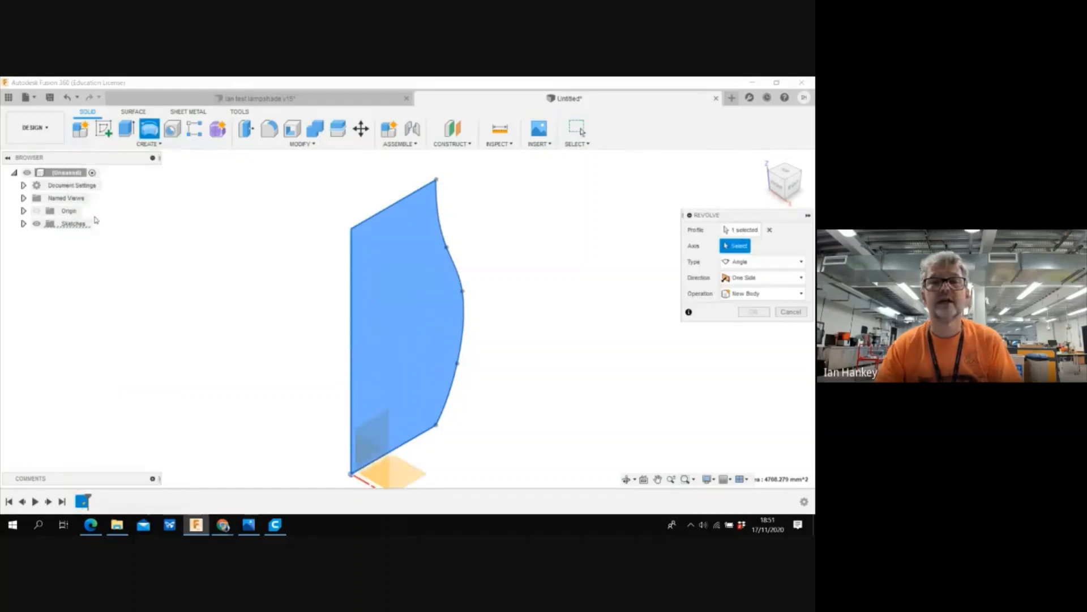
click(351, 408)
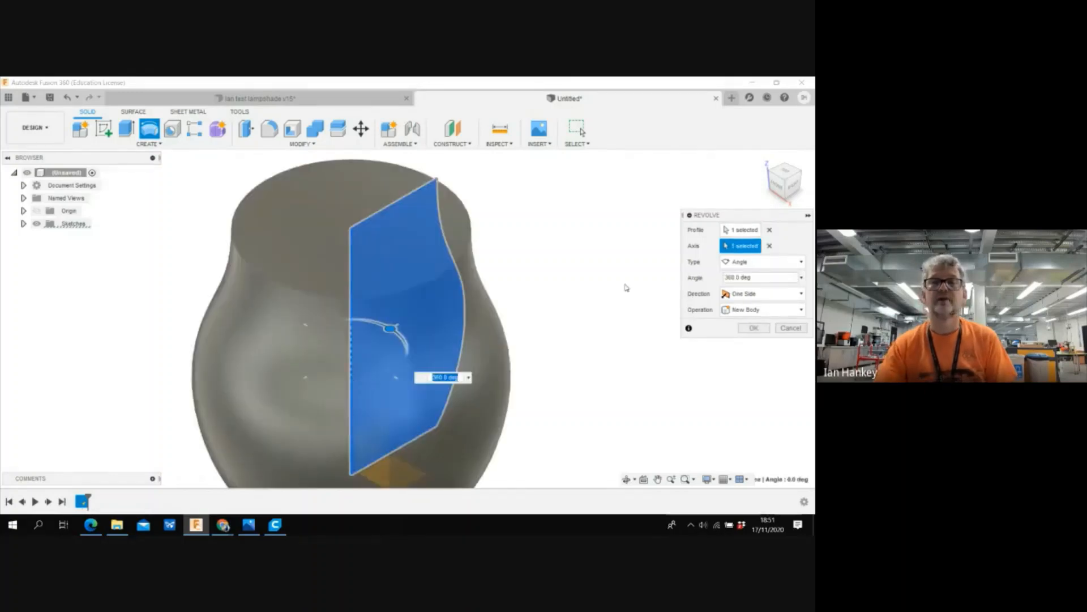
scroll(602, 299, down, 3)
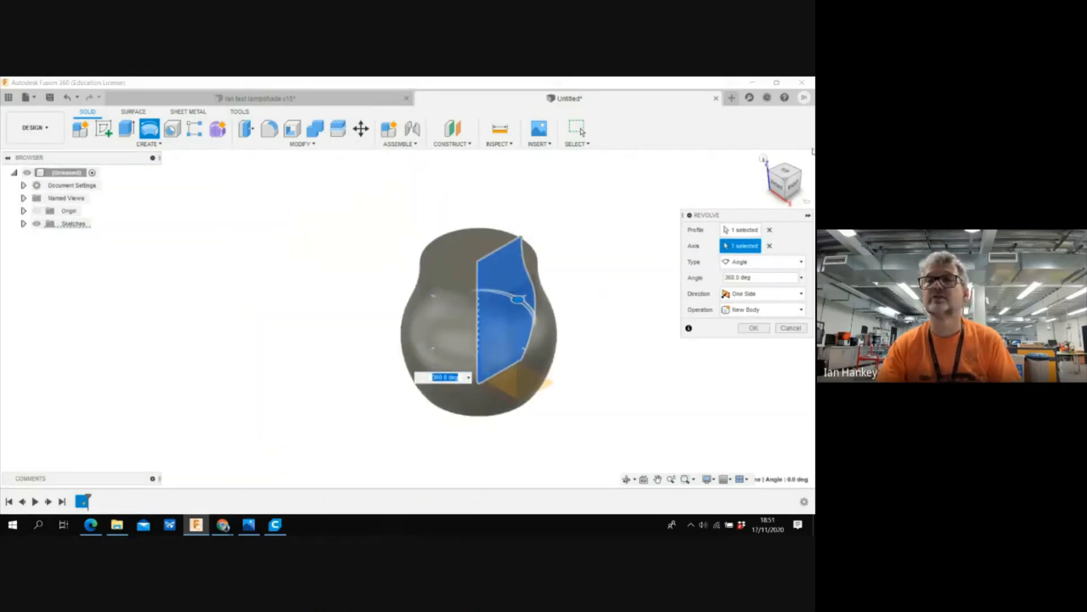
mouse_move(785, 172)
mouse_down()
mouse_move(756, 150)
mouse_move(757, 173)
mouse_move(754, 156)
mouse_up()
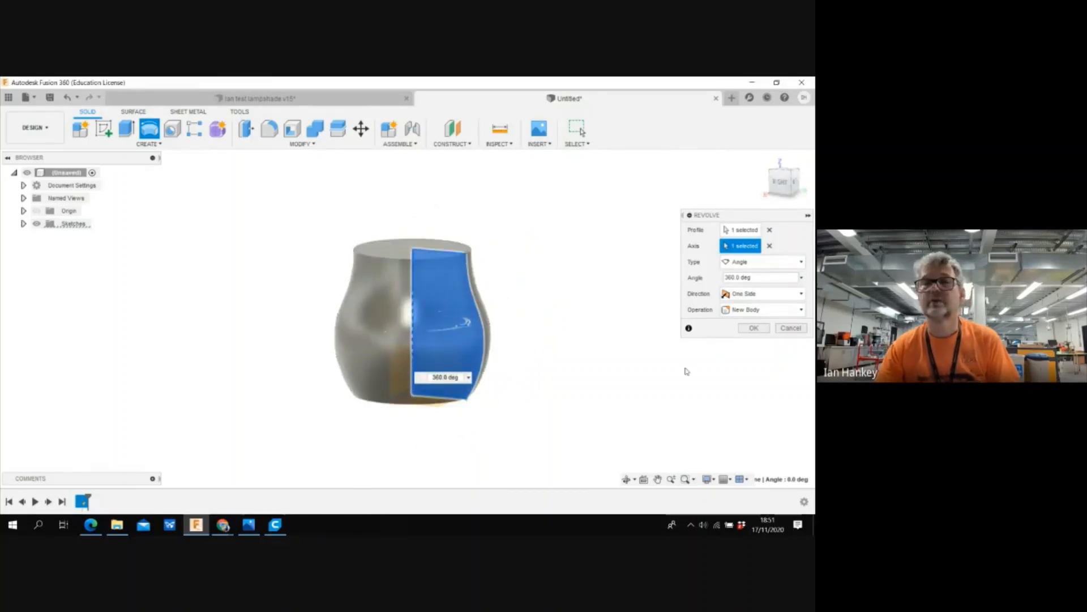
click(754, 328)
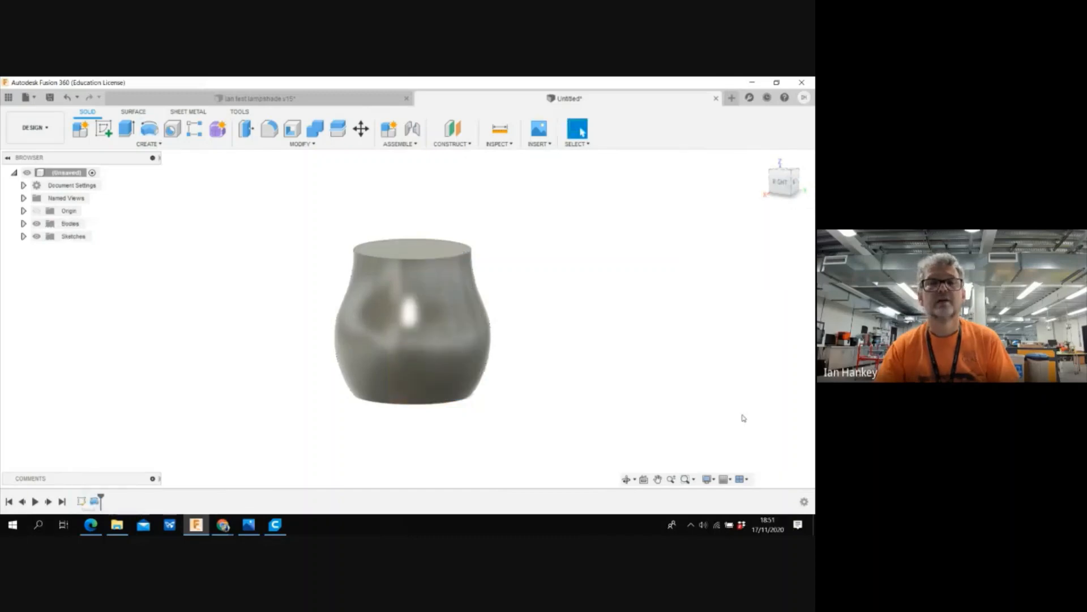
- Extrude the revolved body's flat top face 20 mm upward, joined to the existing body
click(431, 247)
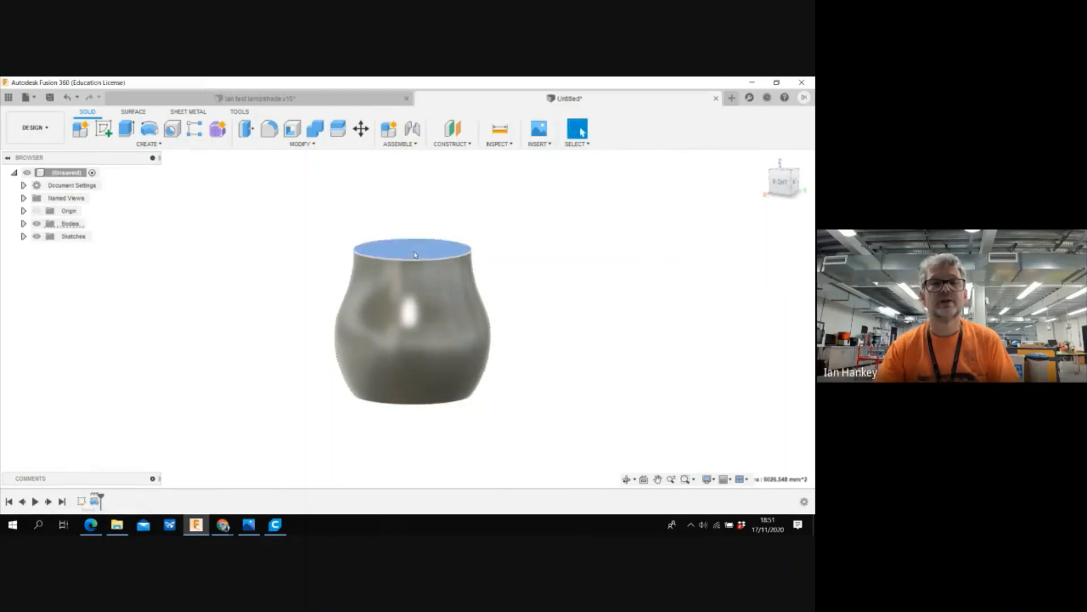
click(126, 129)
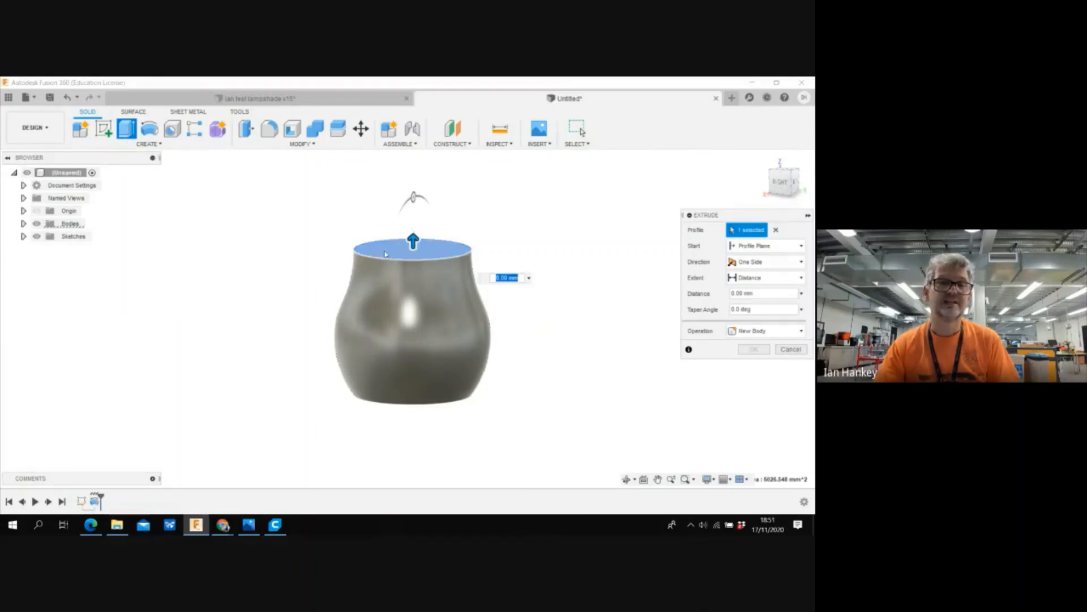
drag(410, 245, 410, 216)
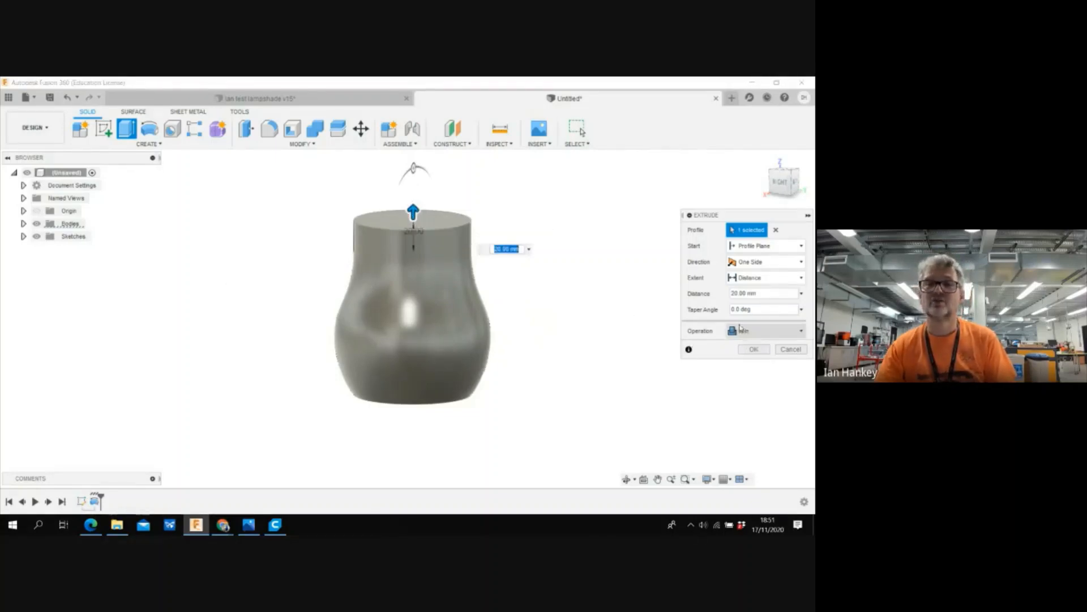
click(752, 350)
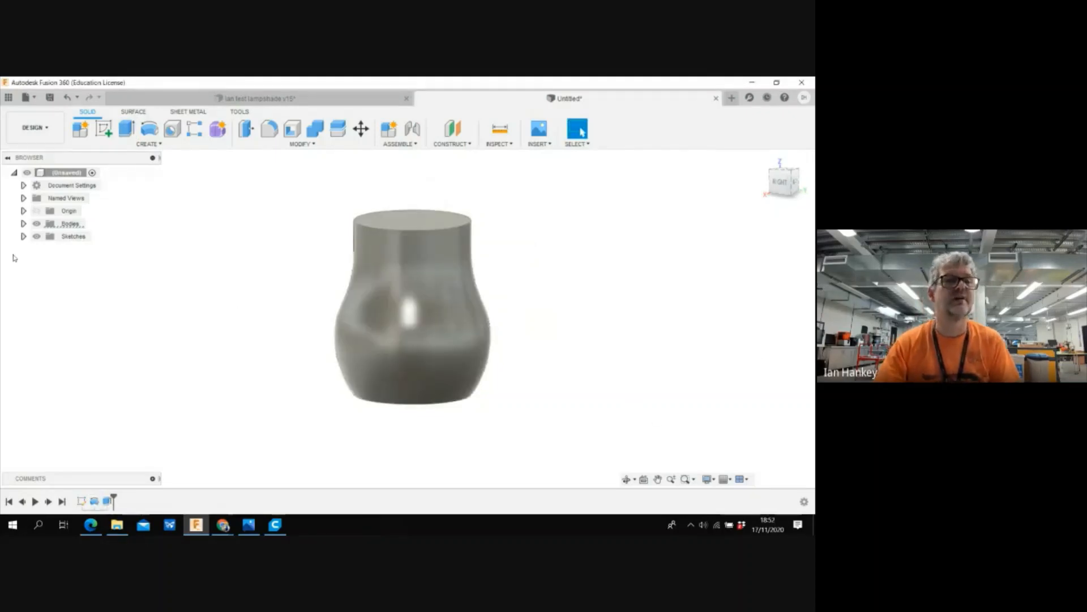
click(23, 223)
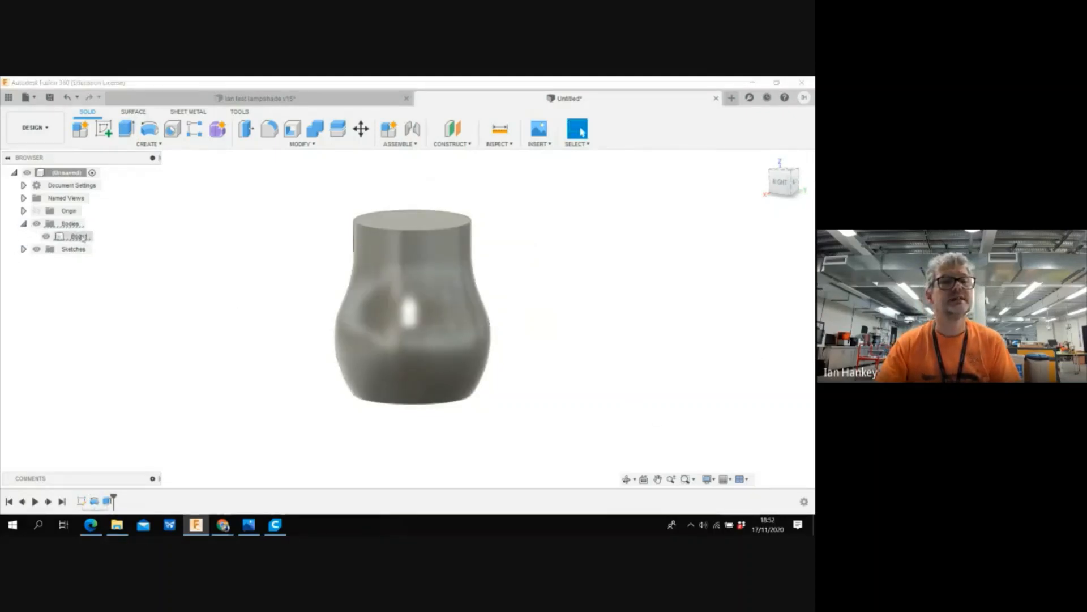
click(80, 236)
click(176, 293)
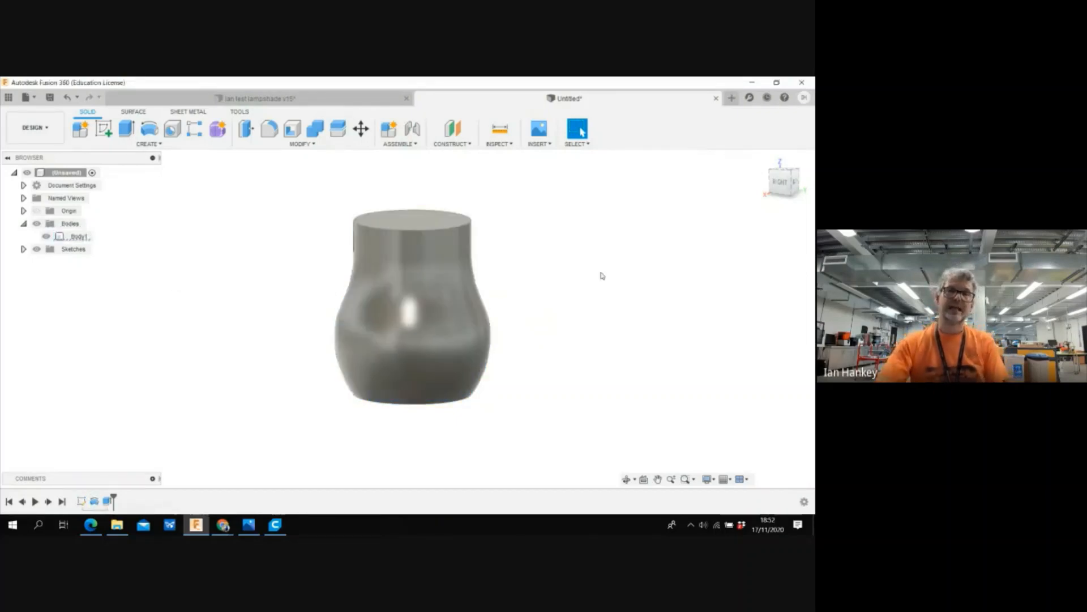
- Edit the profile sketch, move the spline's three intermediate points inward to narrow the waist below the neck, and finish the sketch
mouse_move(771, 177)
mouse_down()
mouse_move(777, 153)
mouse_move(762, 198)
mouse_move(767, 164)
mouse_move(766, 180)
mouse_up()
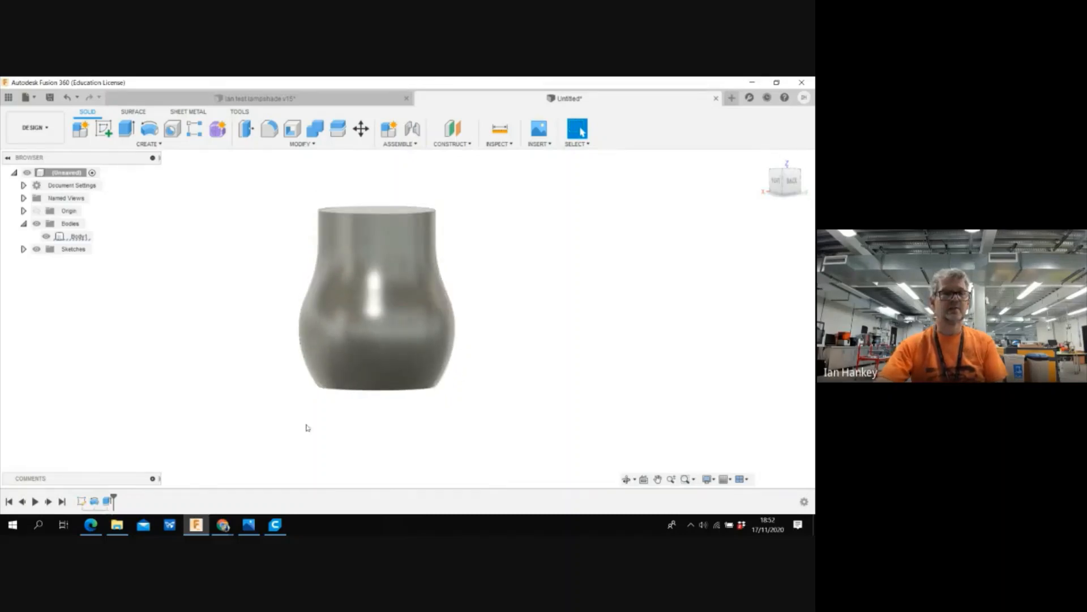
right_click(81, 501)
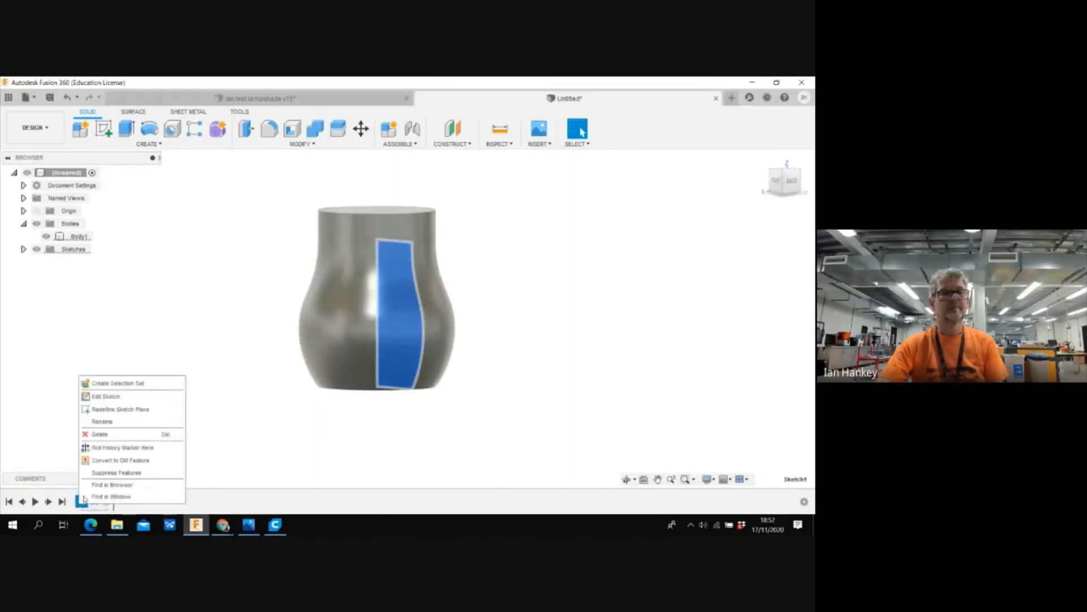
click(105, 396)
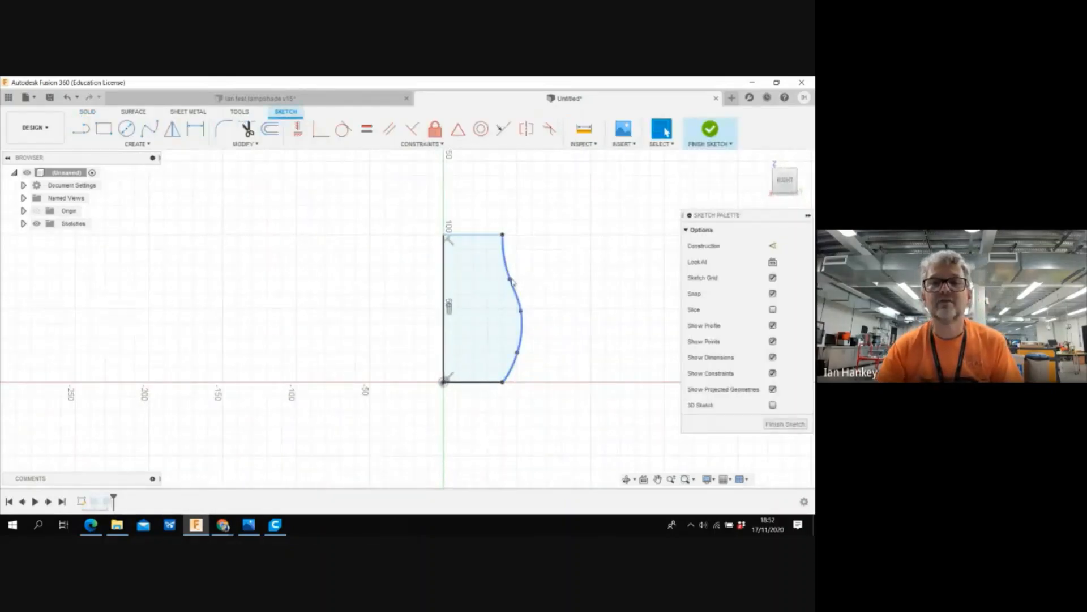
mouse_move(520, 313)
mouse_down()
mouse_move(506, 312)
mouse_move(499, 278)
mouse_up()
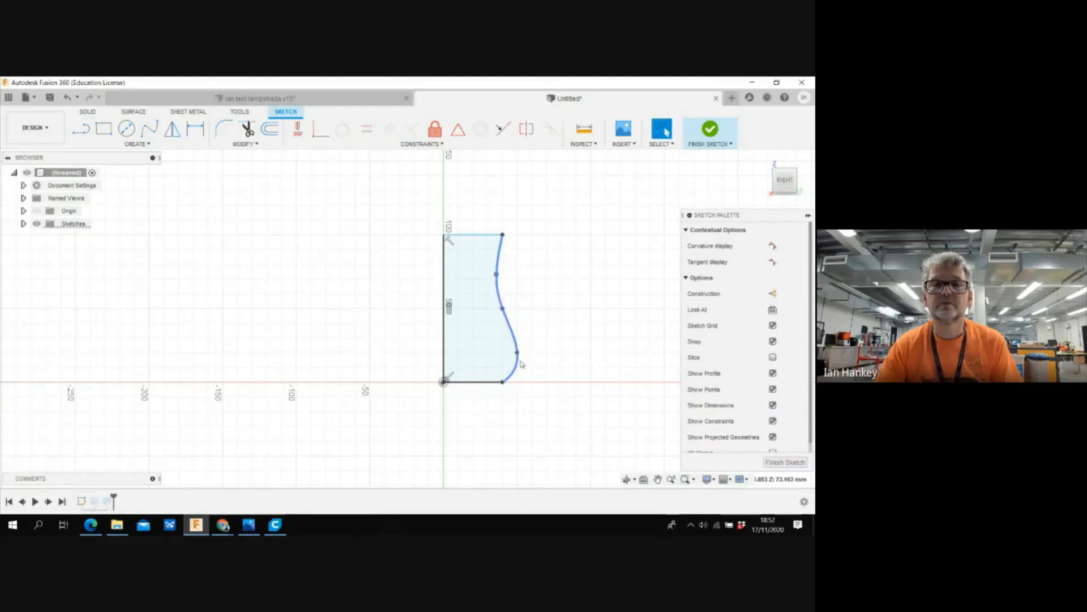
drag(512, 354, 510, 353)
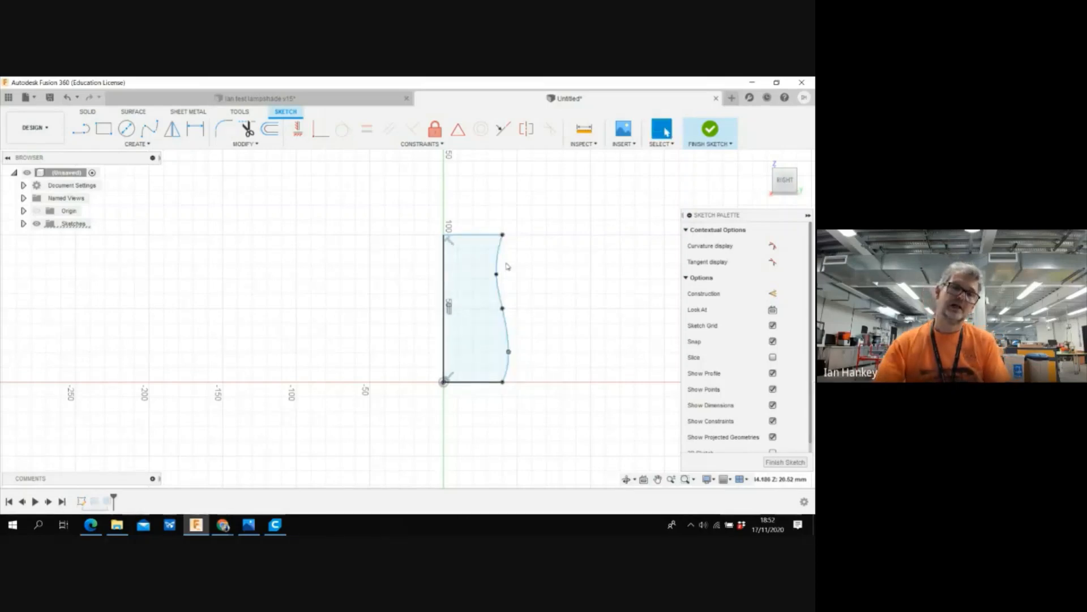
click(731, 136)
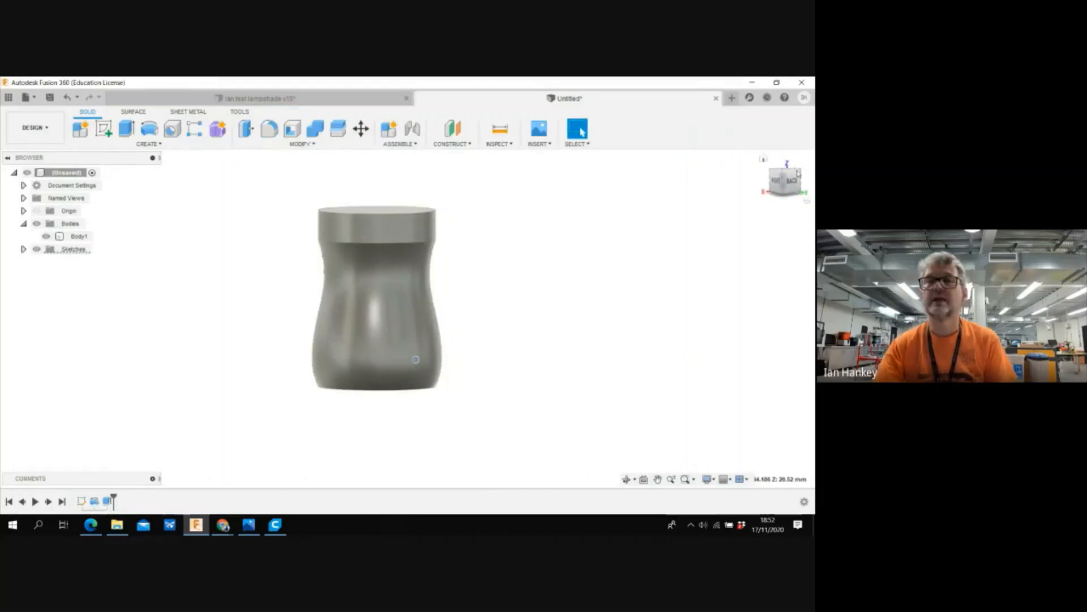
drag(793, 180, 785, 199)
mouse_move(336, 420)
shift+middle_down()
mouse_move(368, 340)
mouse_move(514, 367)
shift+middle_up()
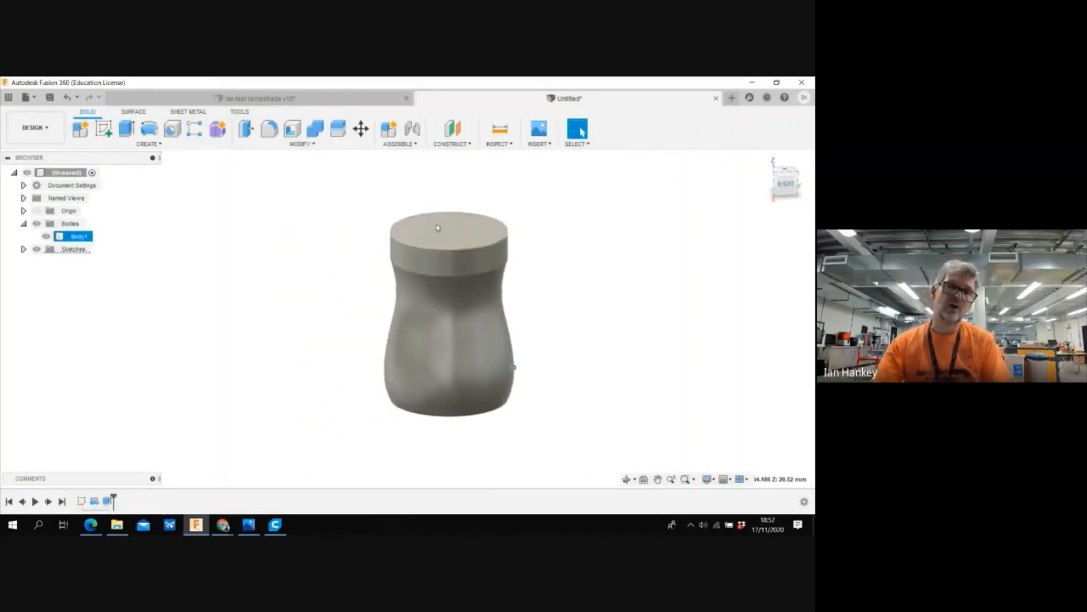
click(300, 144)
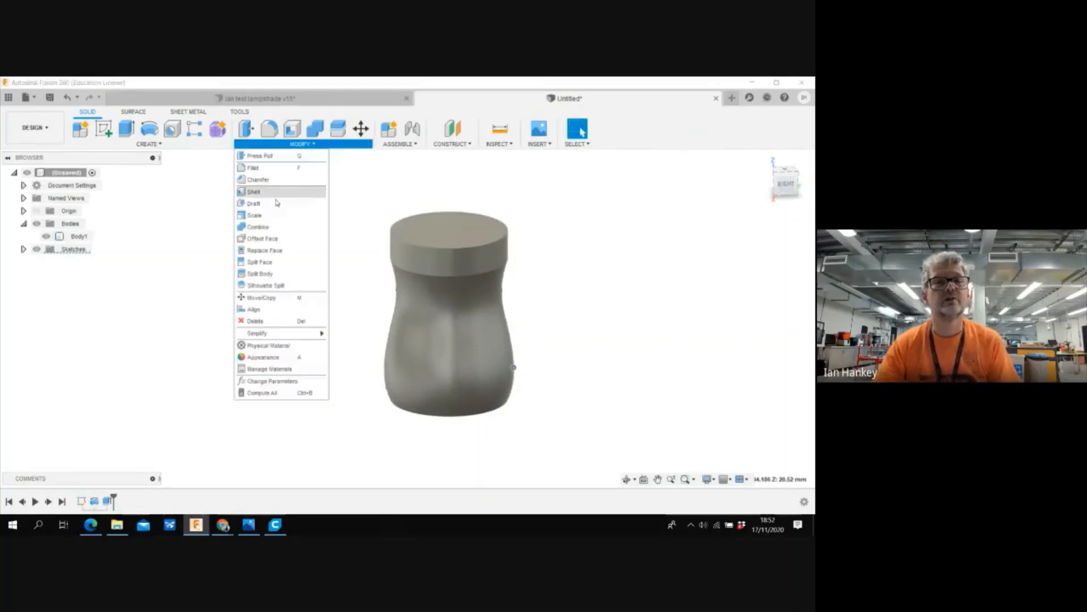
click(254, 192)
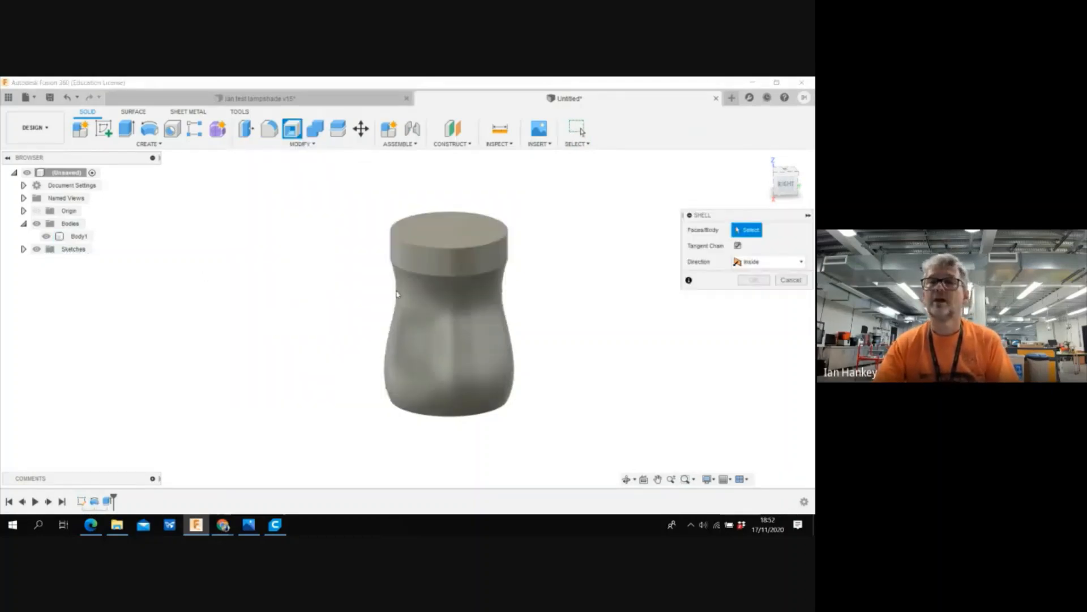
click(442, 236)
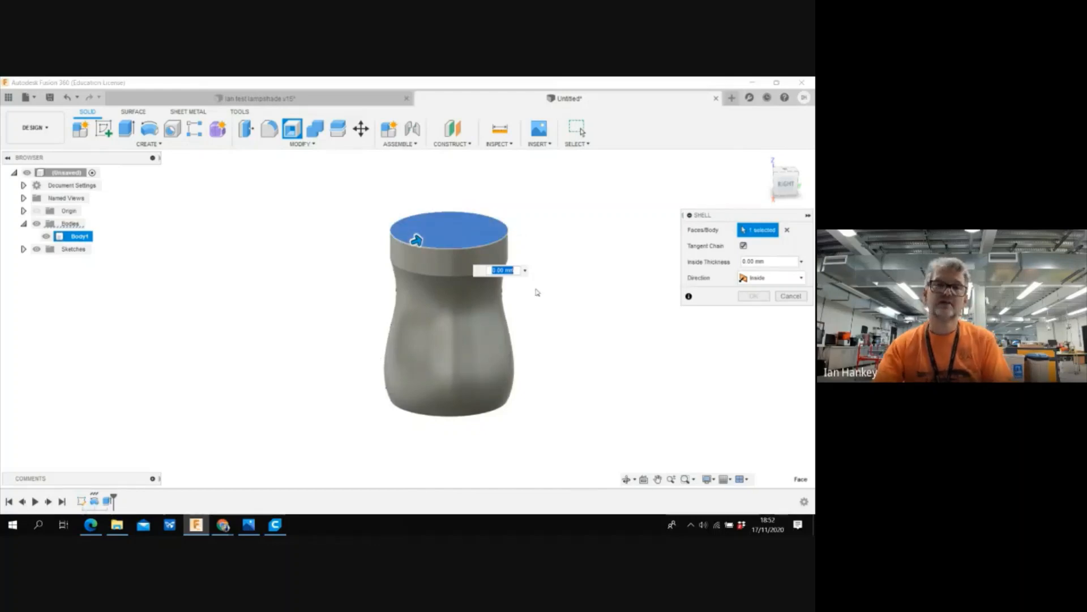
click(796, 296)
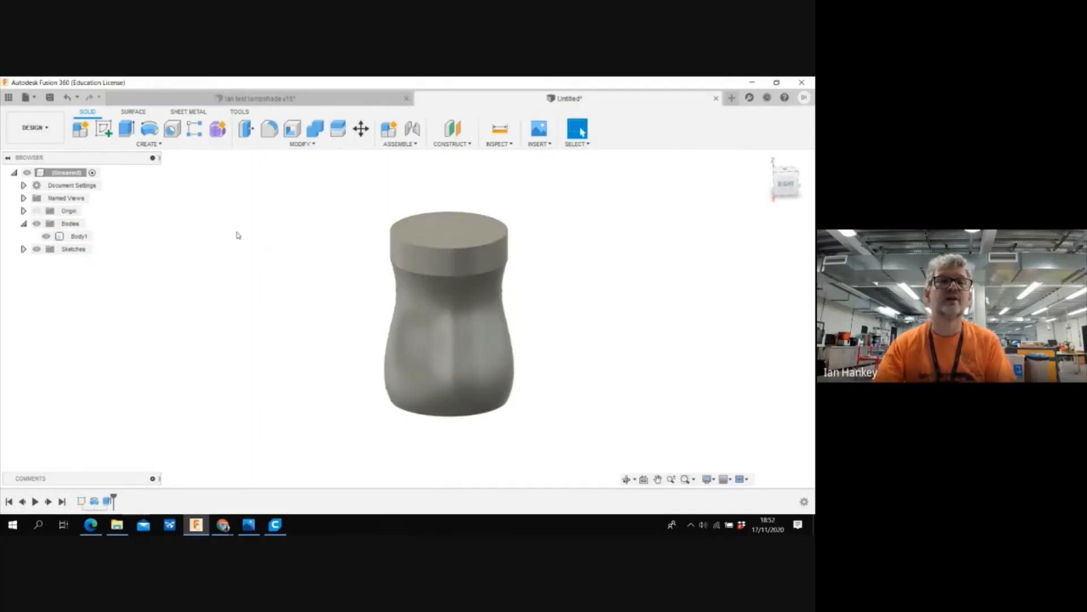
- Fillet the edge where the neck collar meets the curved body with a 20 mm constant radius
click(301, 144)
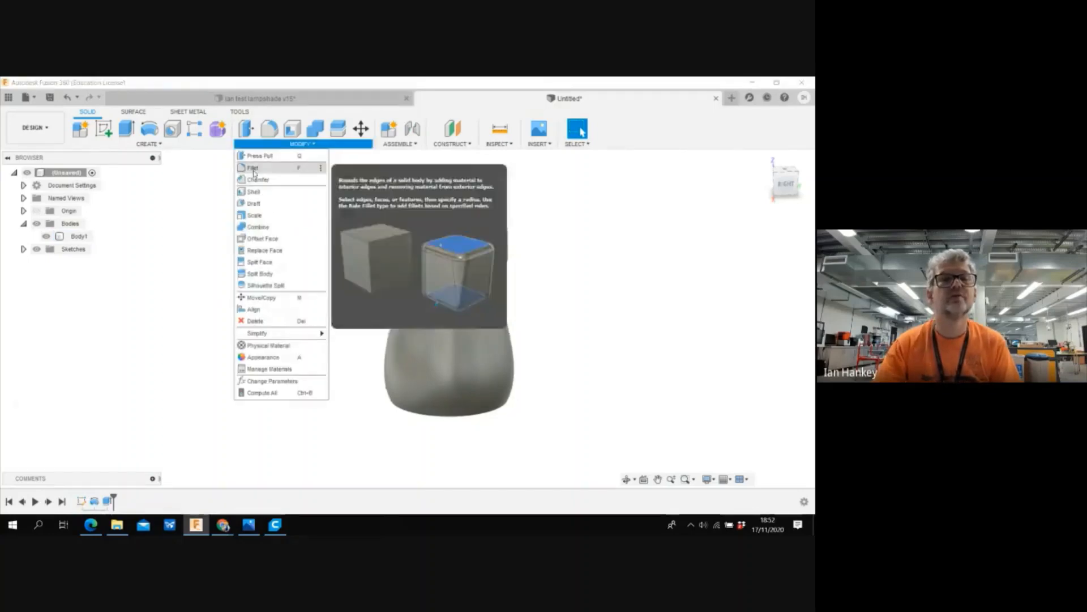
click(267, 166)
click(497, 272)
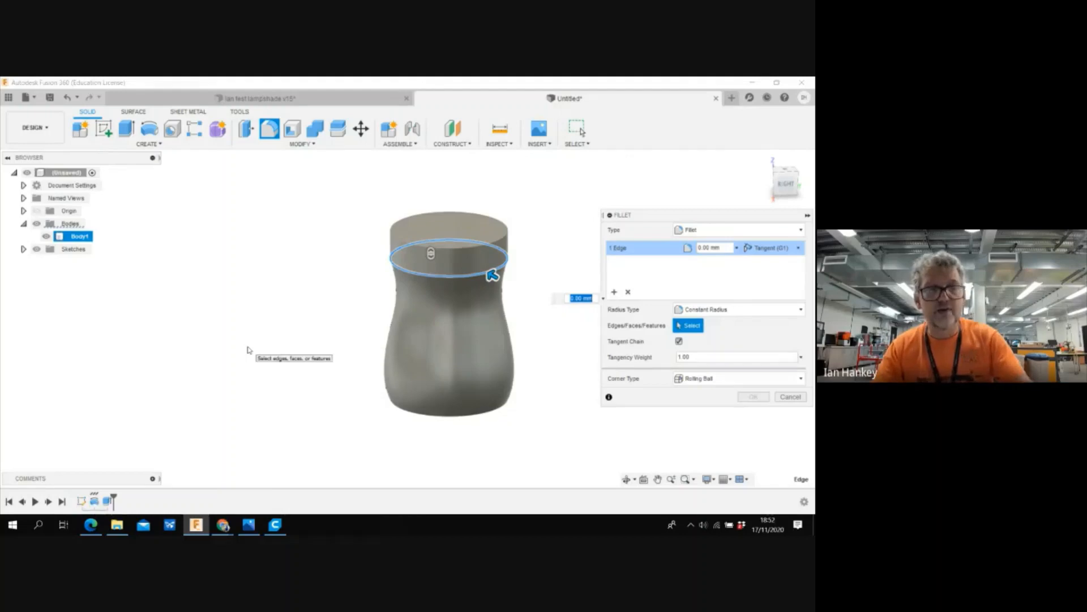
text(5)
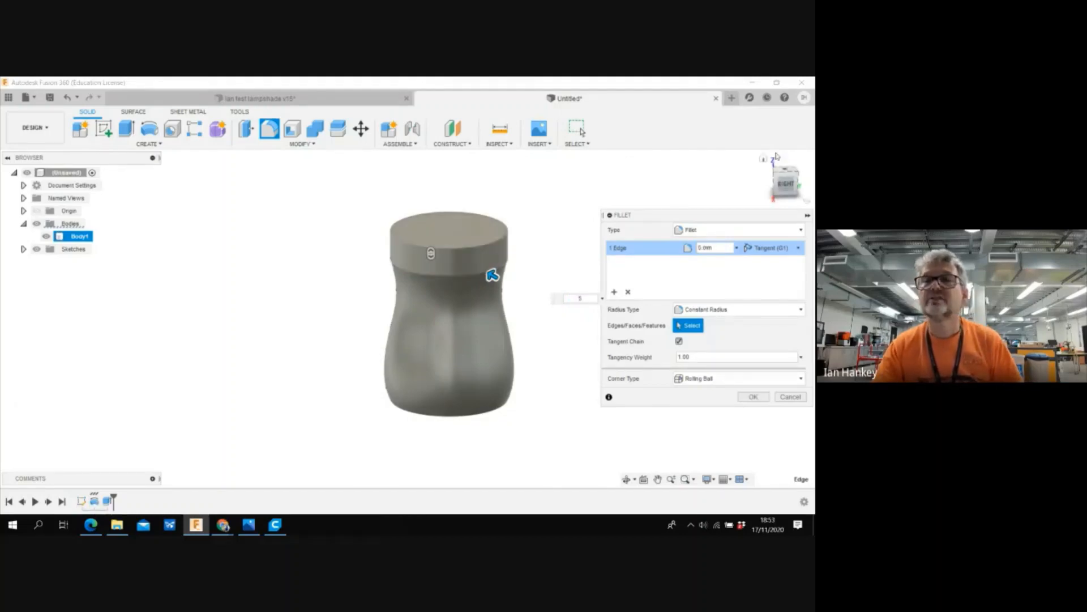
click(787, 186)
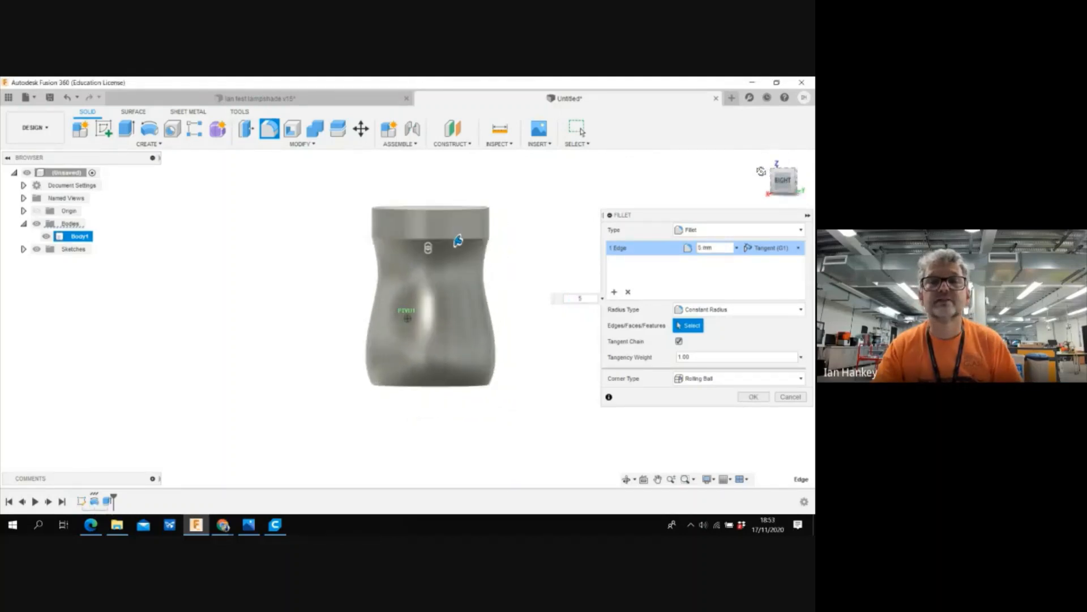
click(586, 299)
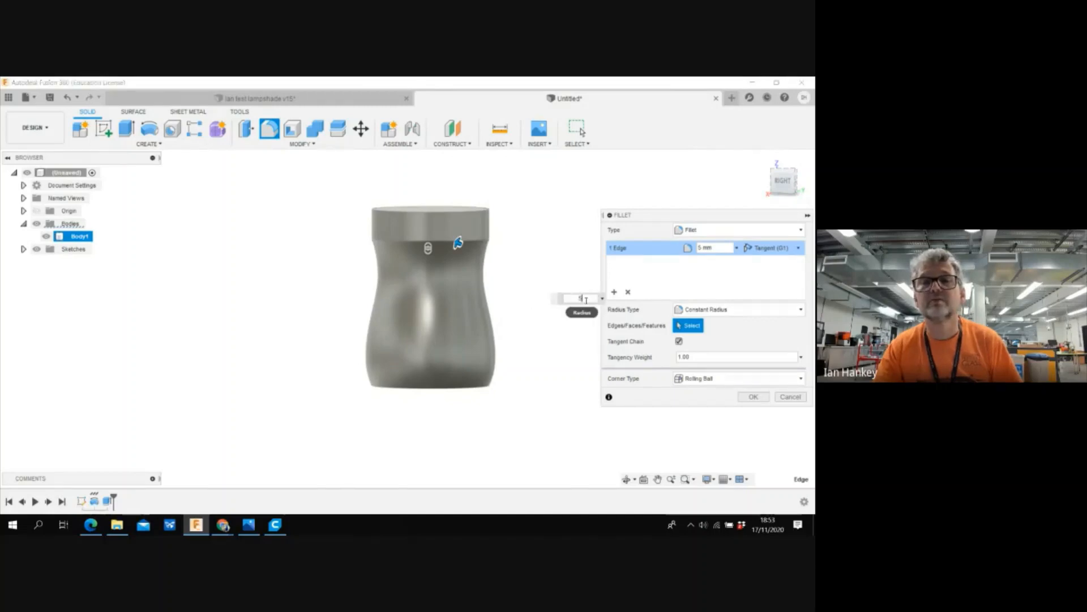
text(10)
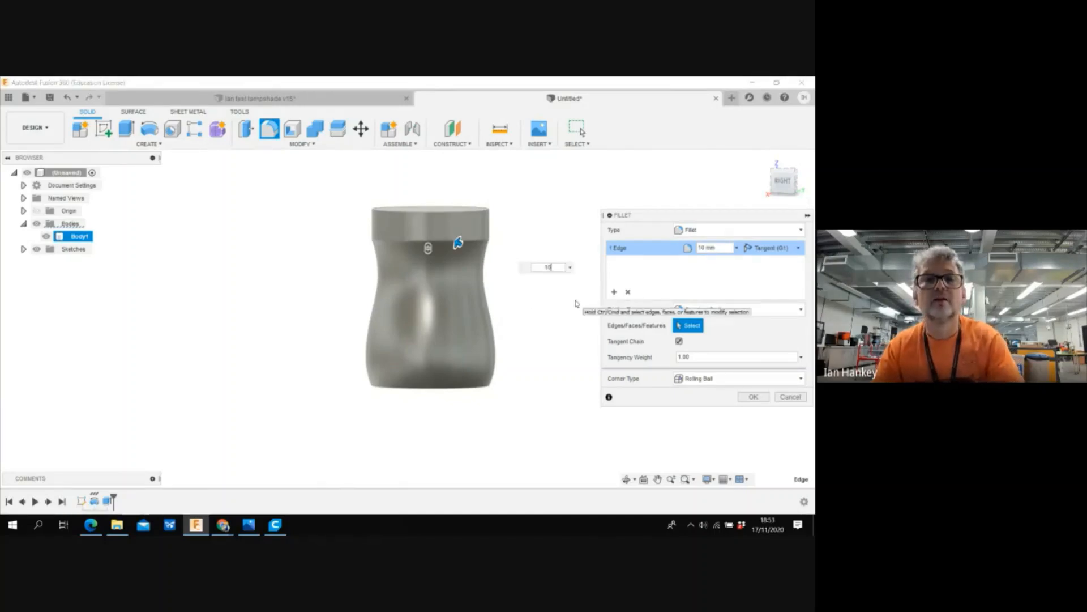
scroll(497, 250, down, 2)
scroll(487, 248, up, 6)
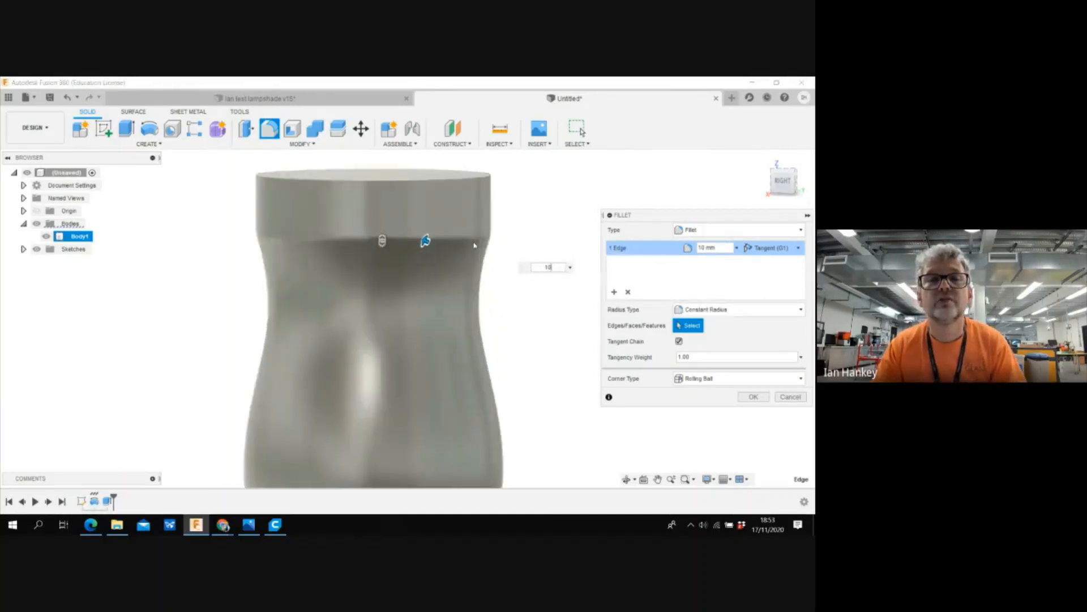
scroll(521, 268, down, 2)
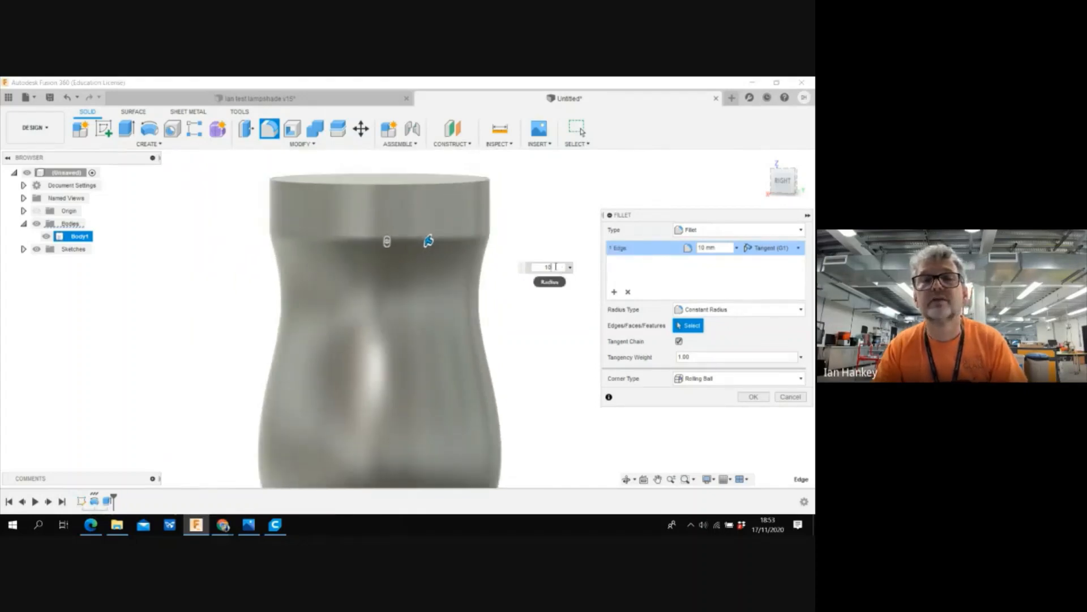
text(20)
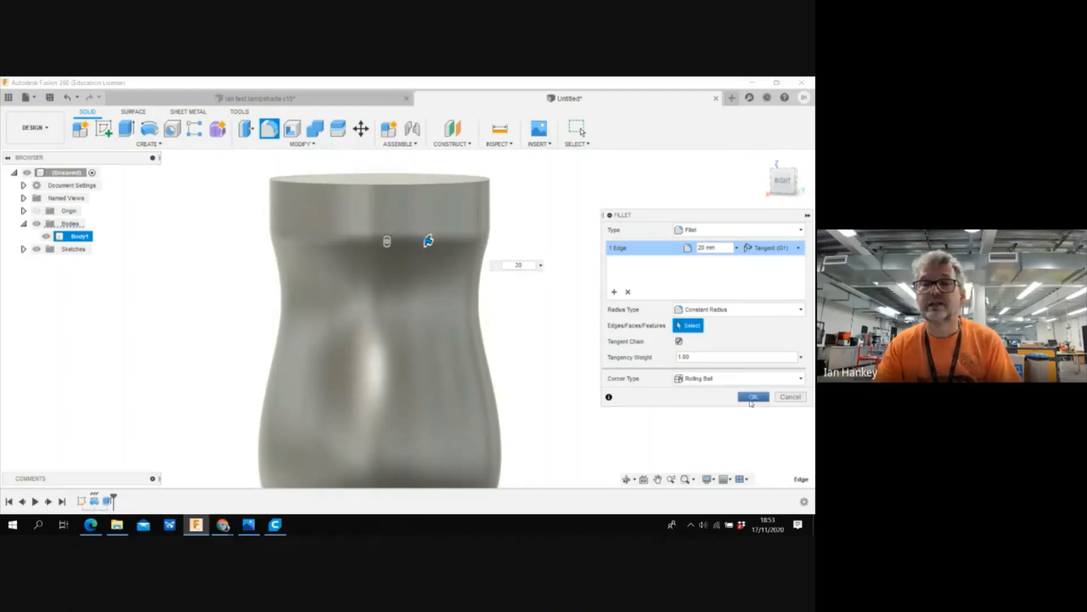
click(752, 397)
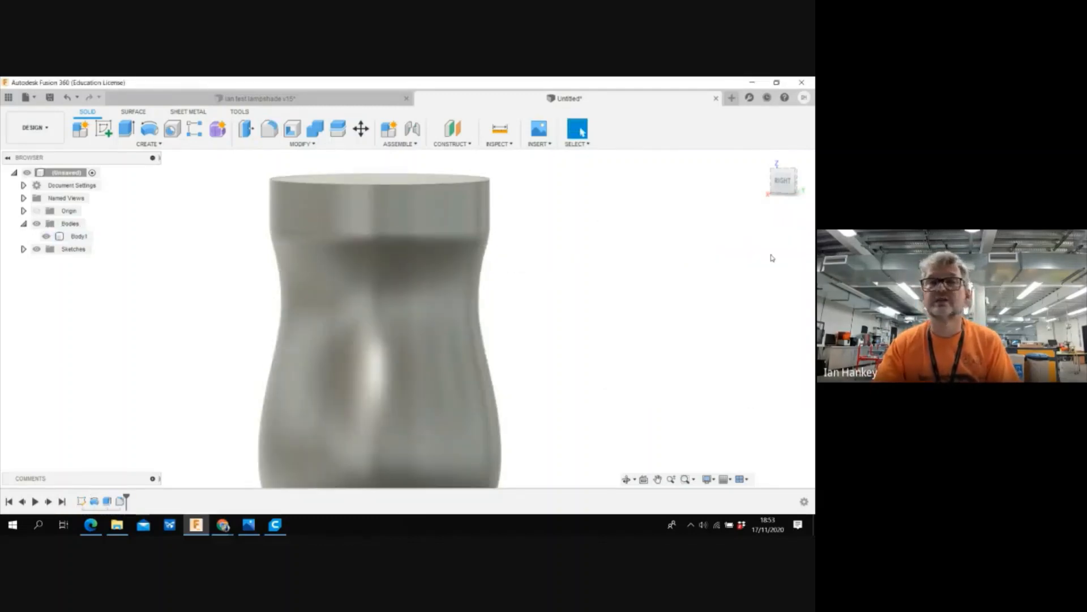
scroll(656, 260, down, 3)
click(550, 390)
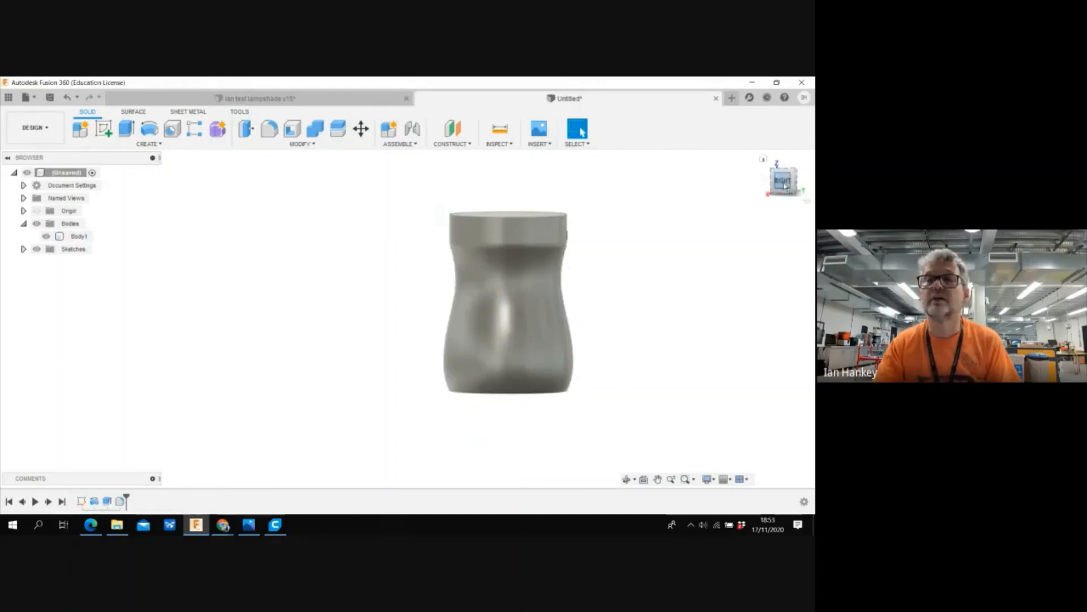
- Fillet the circular edge around the body's flat base with a 15 mm radius
mouse_move(785, 186)
mouse_down()
mouse_move(781, 169)
mouse_move(786, 182)
mouse_up()
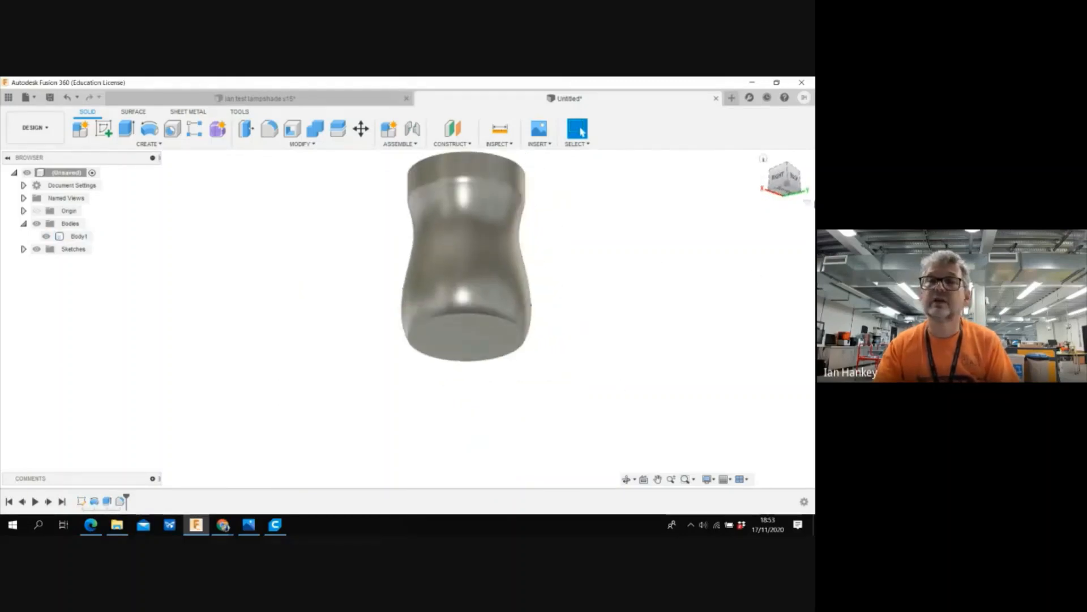
click(295, 143)
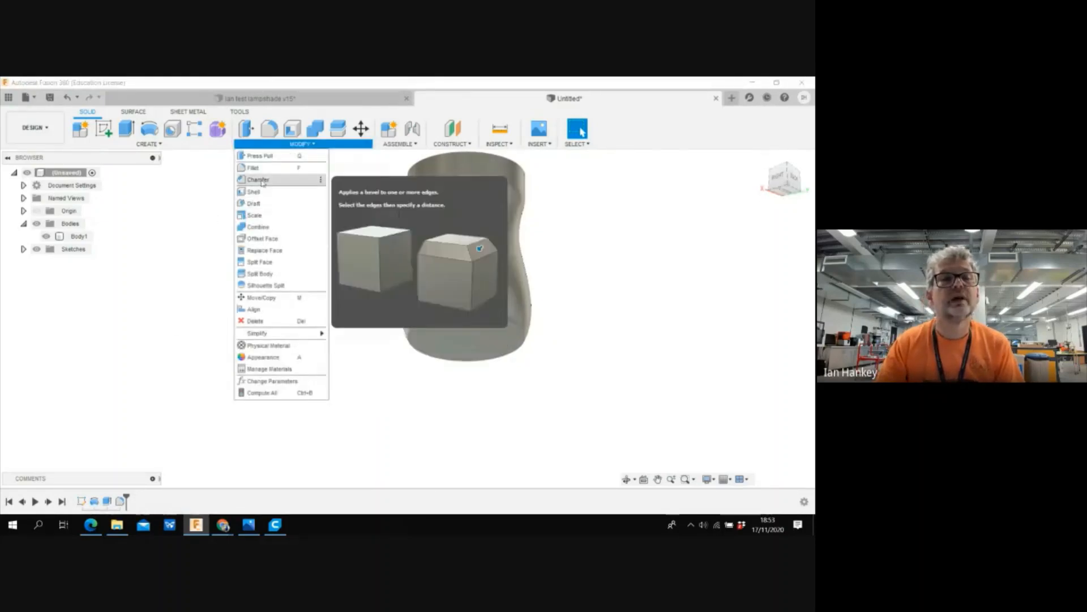
click(253, 167)
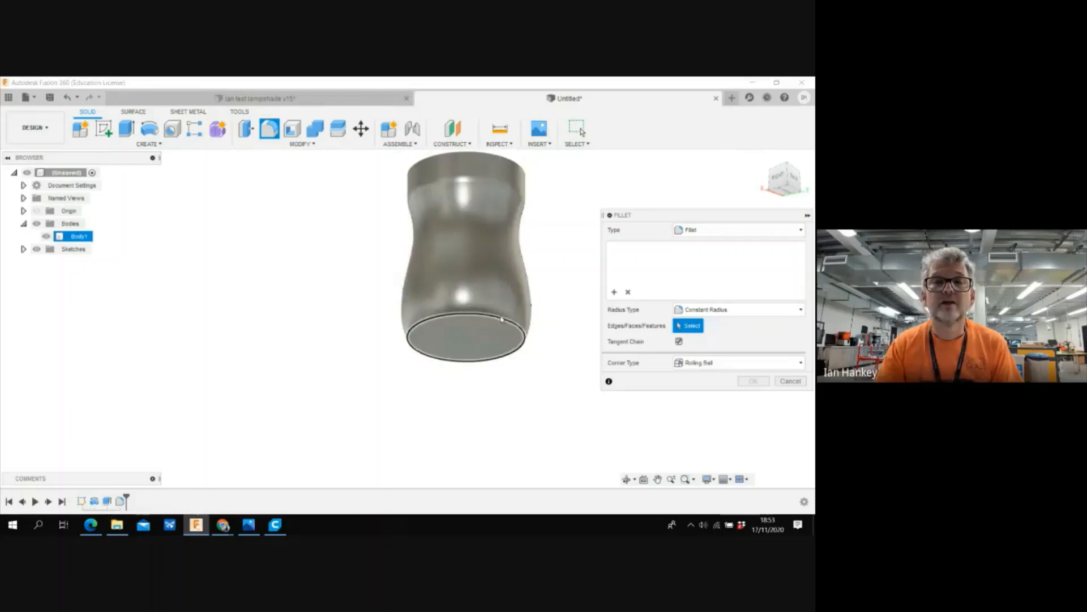
click(504, 326)
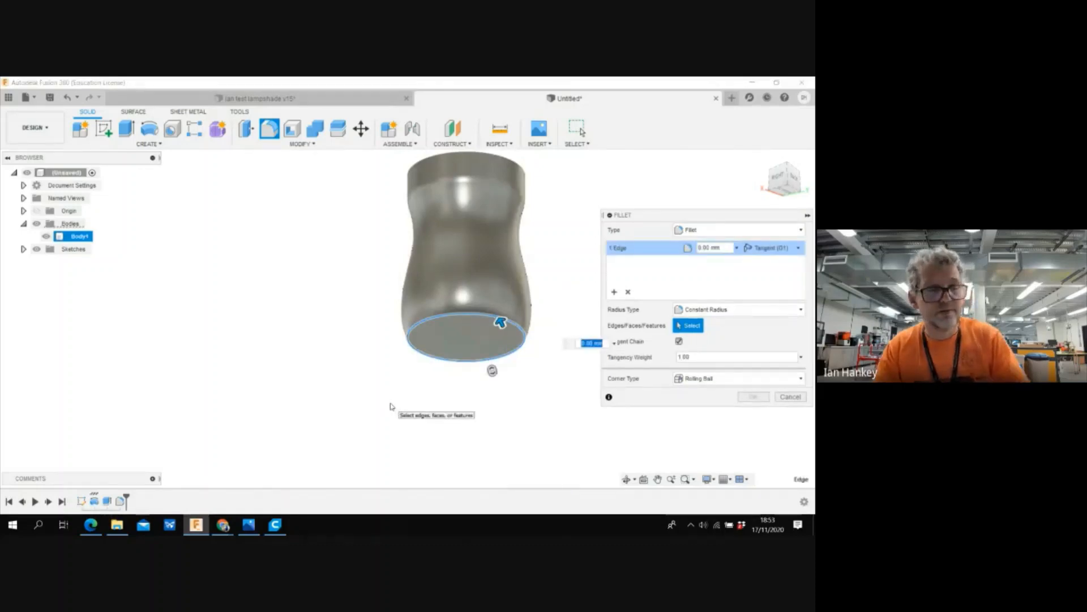
text(15)
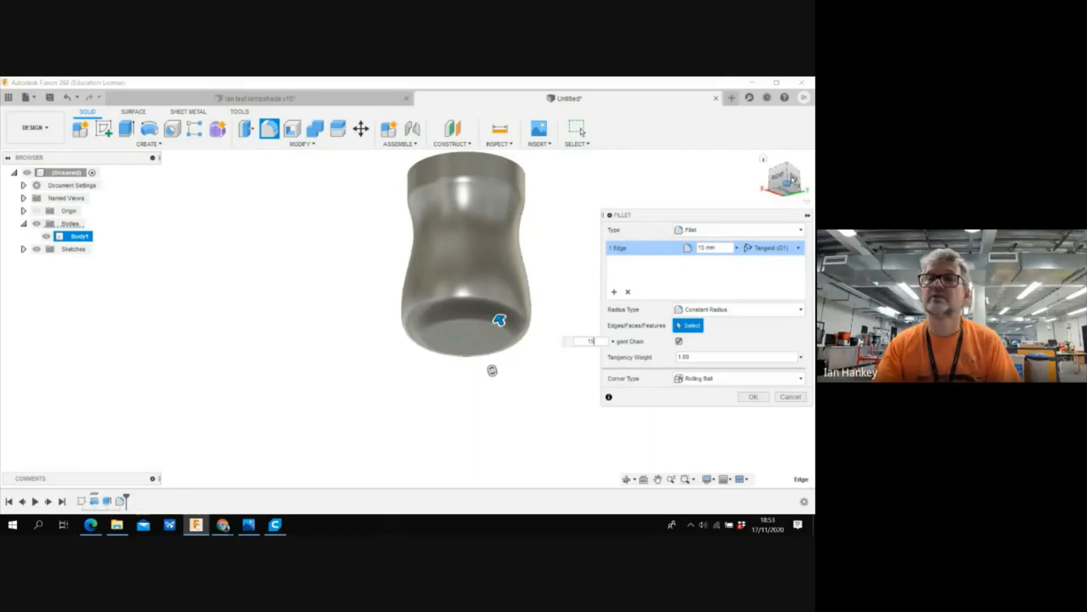
mouse_move(791, 185)
mouse_down()
mouse_move(786, 198)
mouse_move(780, 182)
mouse_up()
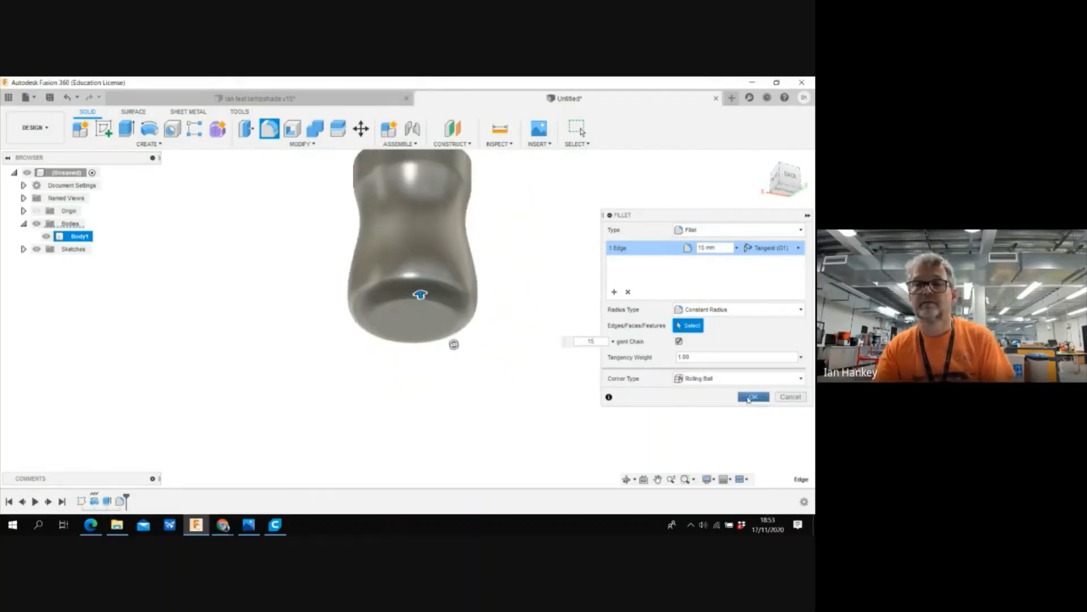
click(753, 396)
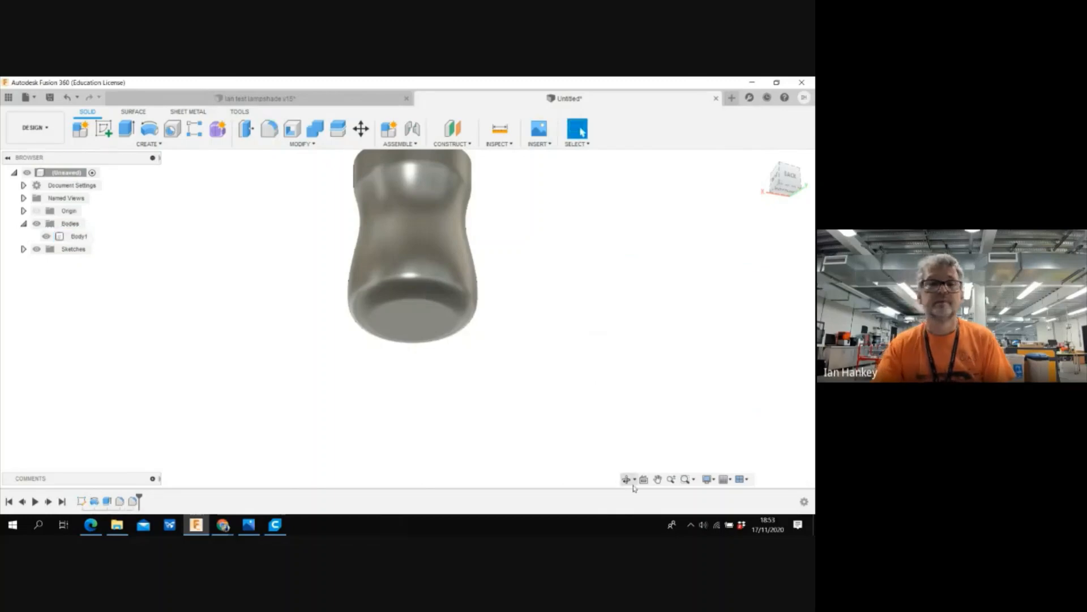
- Shell the body inward from its flat top face with a 3 mm wall thickness
click(788, 191)
drag(788, 192, 785, 216)
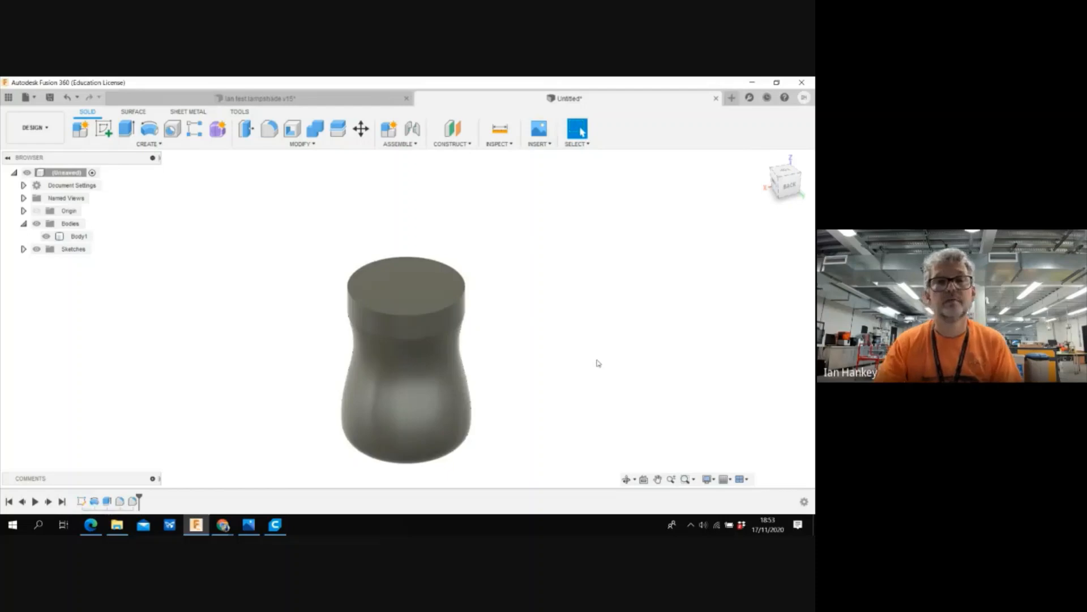
click(300, 144)
click(254, 191)
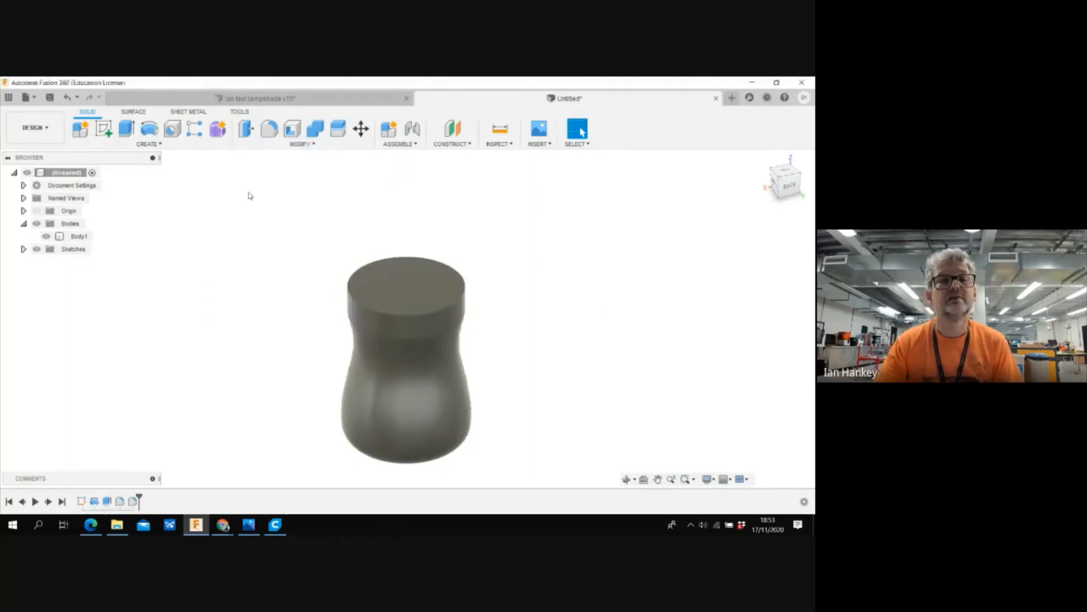
click(418, 290)
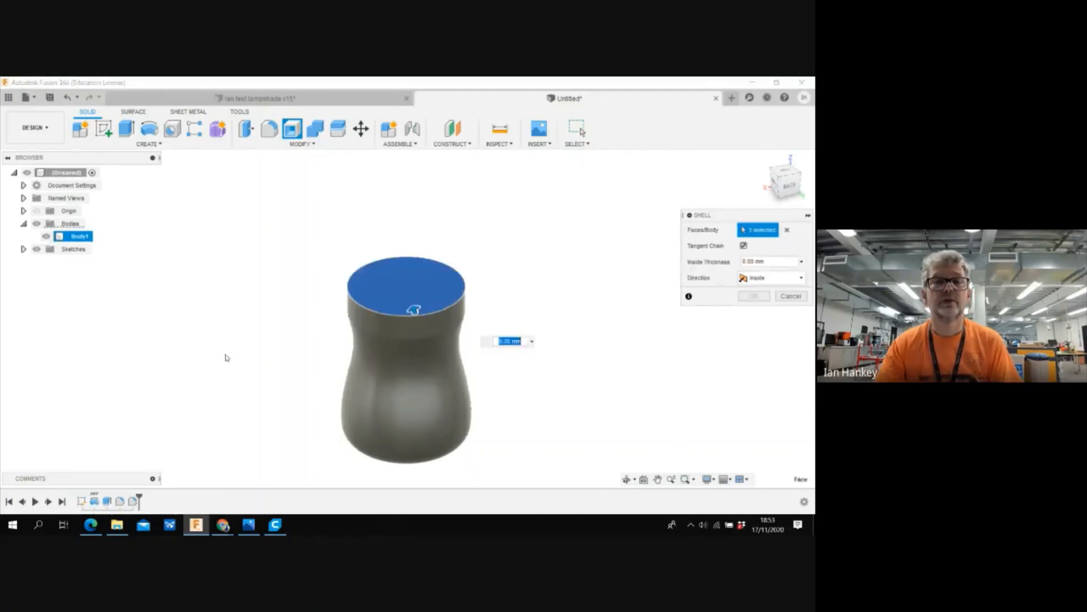
text(3)
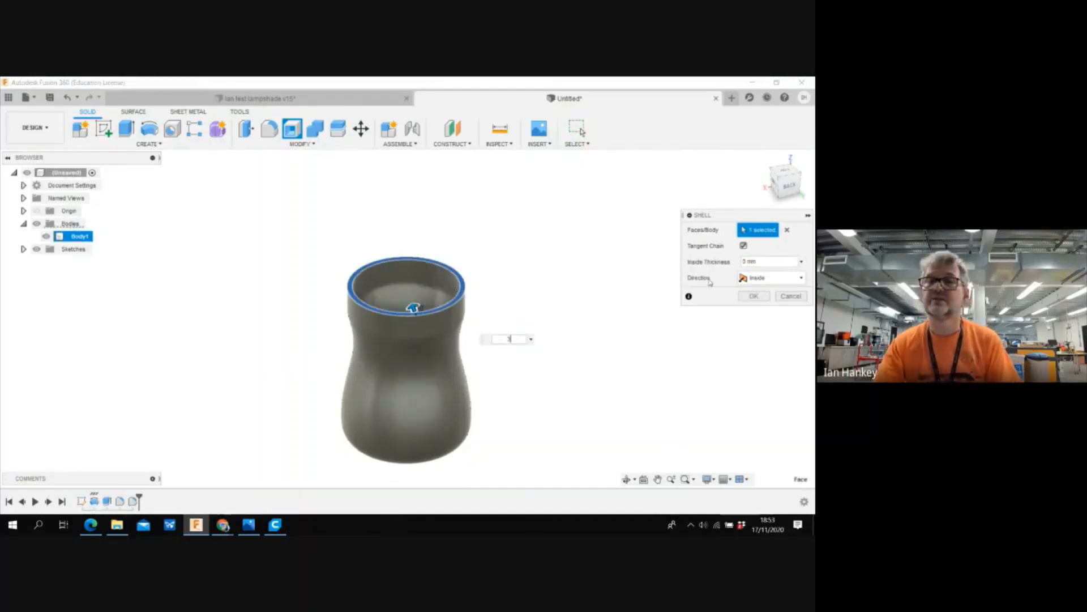
click(747, 297)
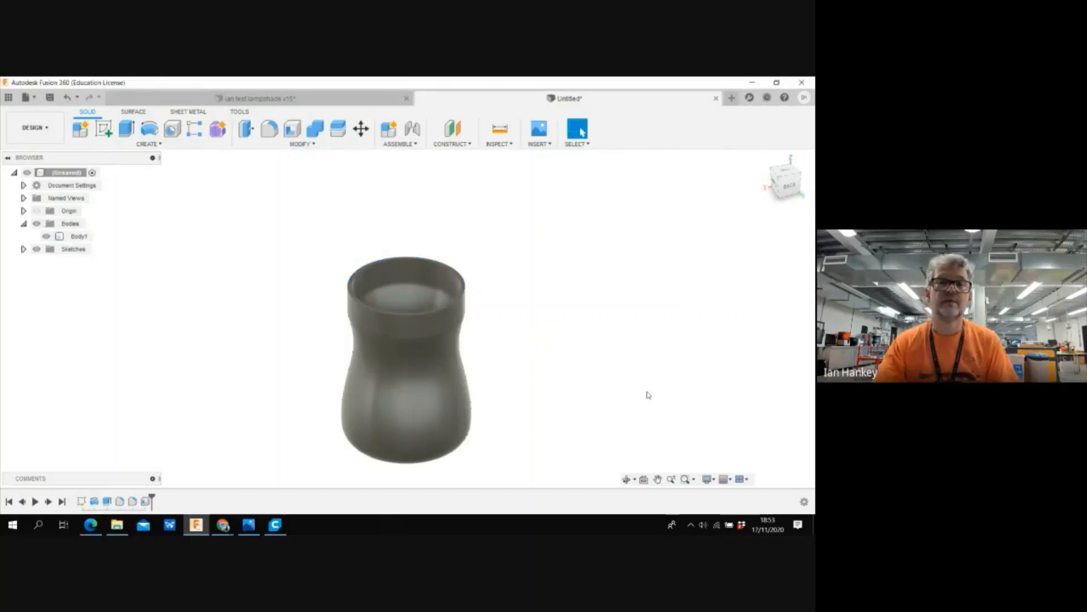
- Fillet both the inner and outer edges of the open rim with a 1 mm radius
drag(786, 182, 783, 167)
scroll(332, 231, down, 3)
scroll(331, 231, up, 5)
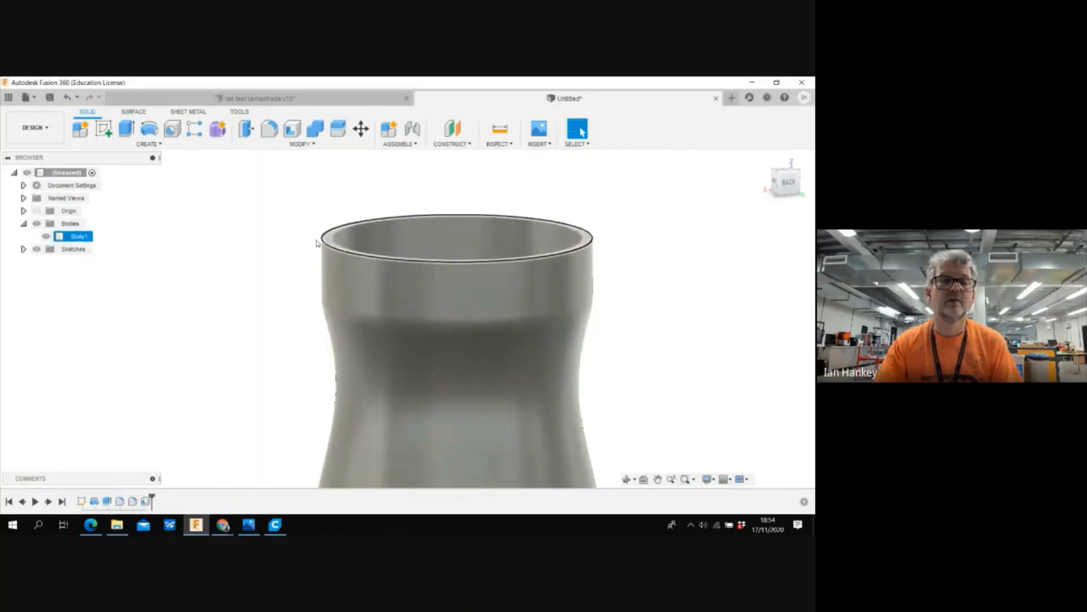
click(294, 146)
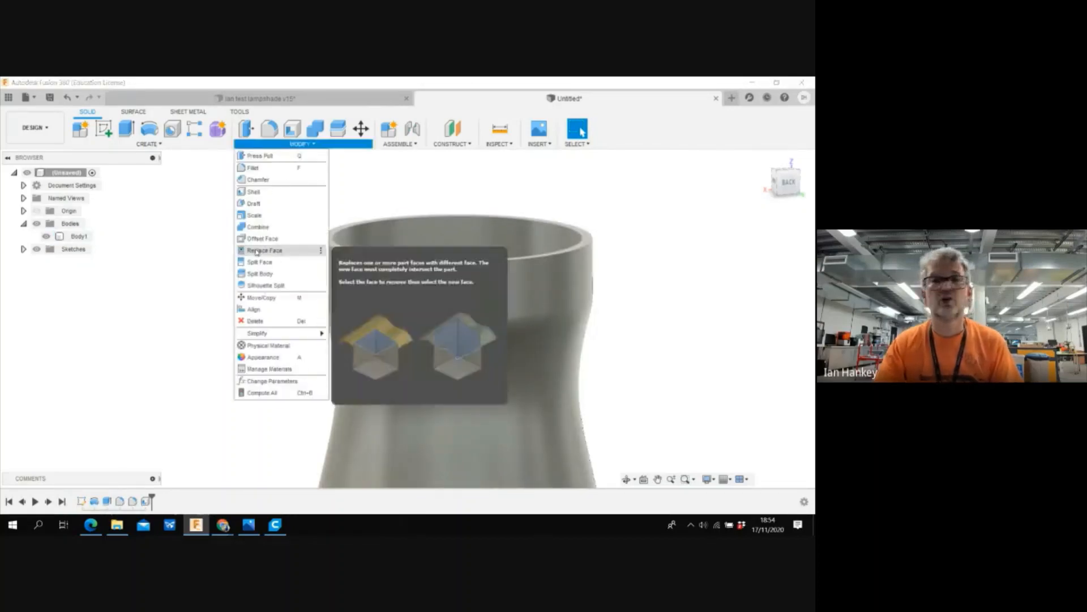
click(253, 168)
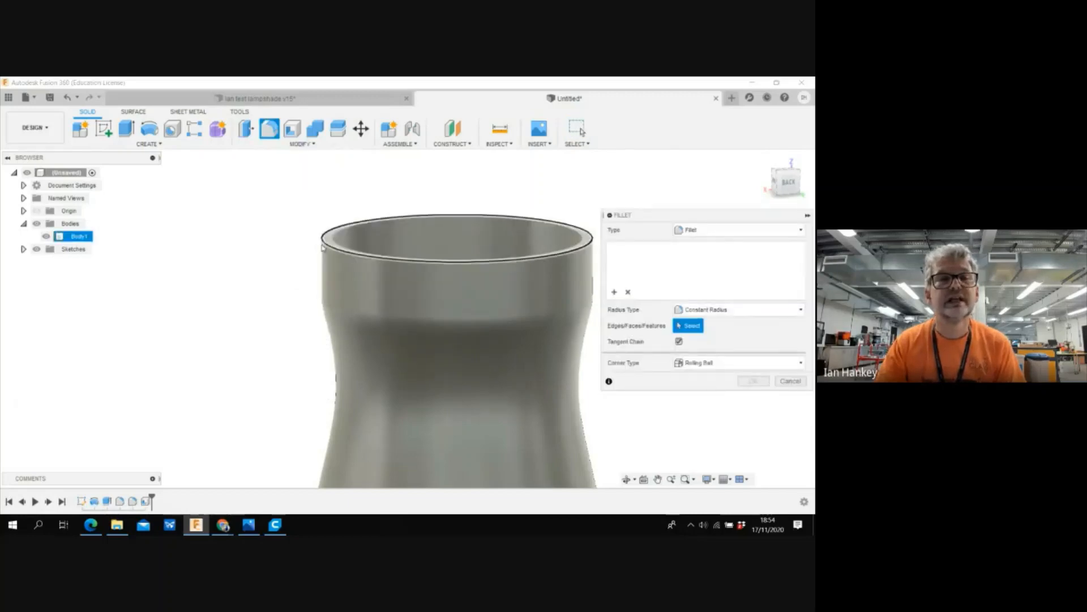
click(335, 238)
click(324, 238)
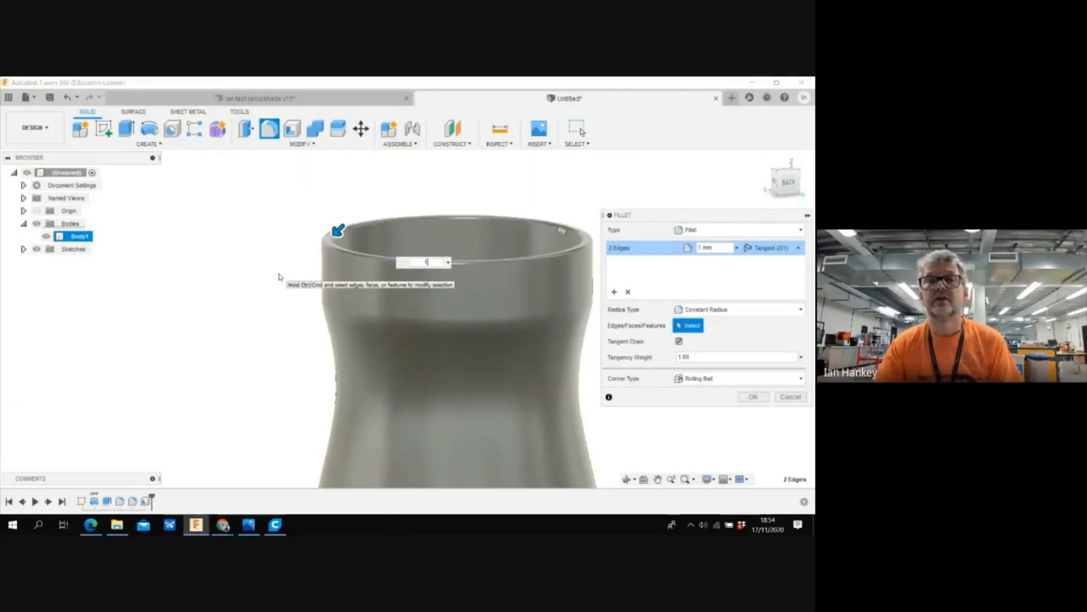
click(752, 397)
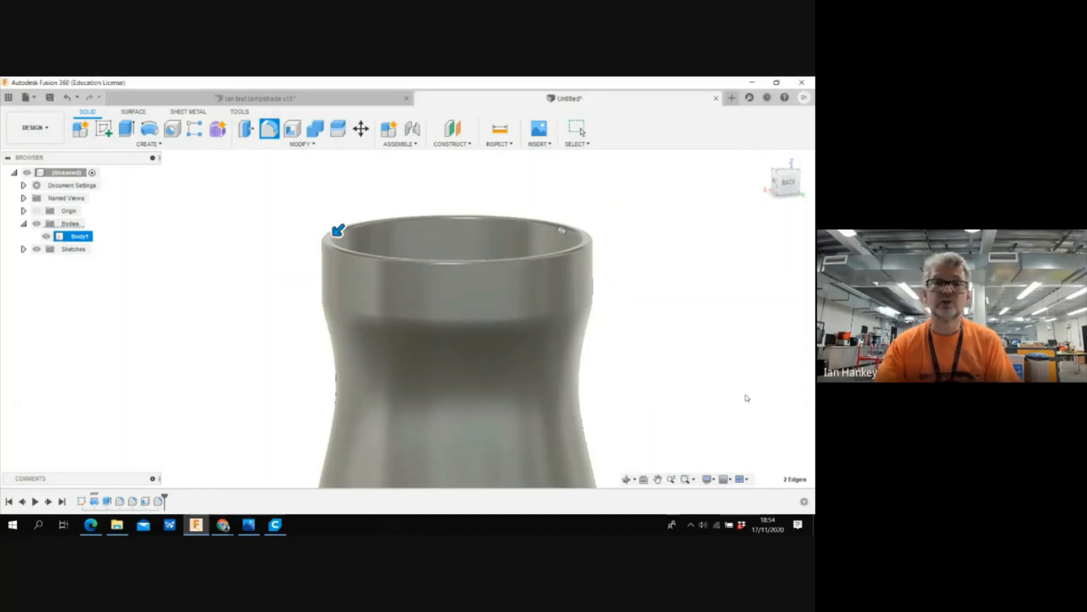
scroll(235, 318, up, 3)
scroll(235, 318, down, 5)
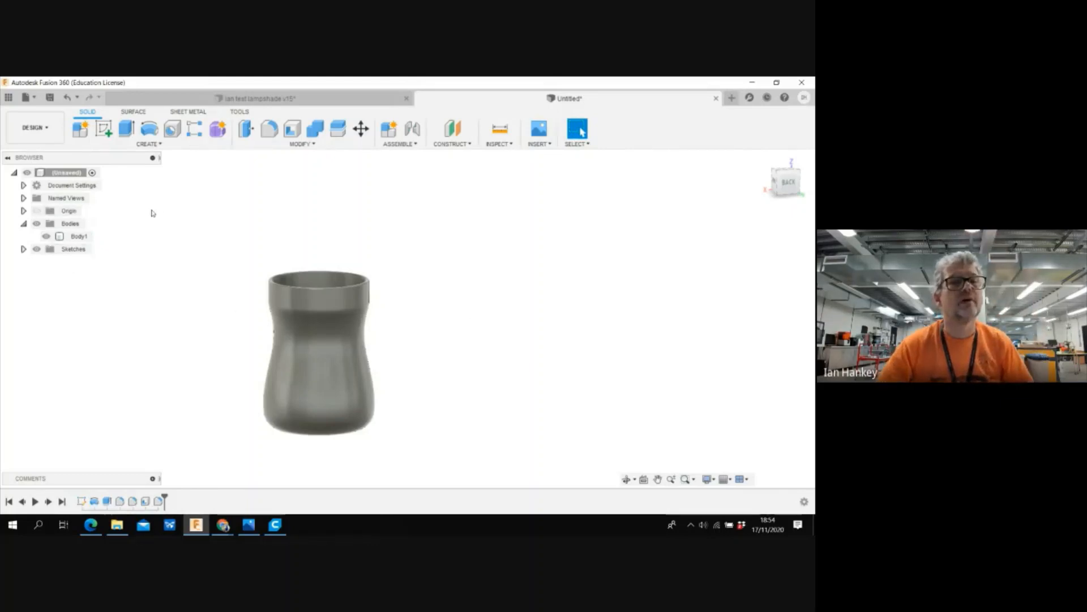
- Check the origin planes' position in the vessel, hide them again, and start a sketch on the vertical origin plane facing the right view
click(37, 210)
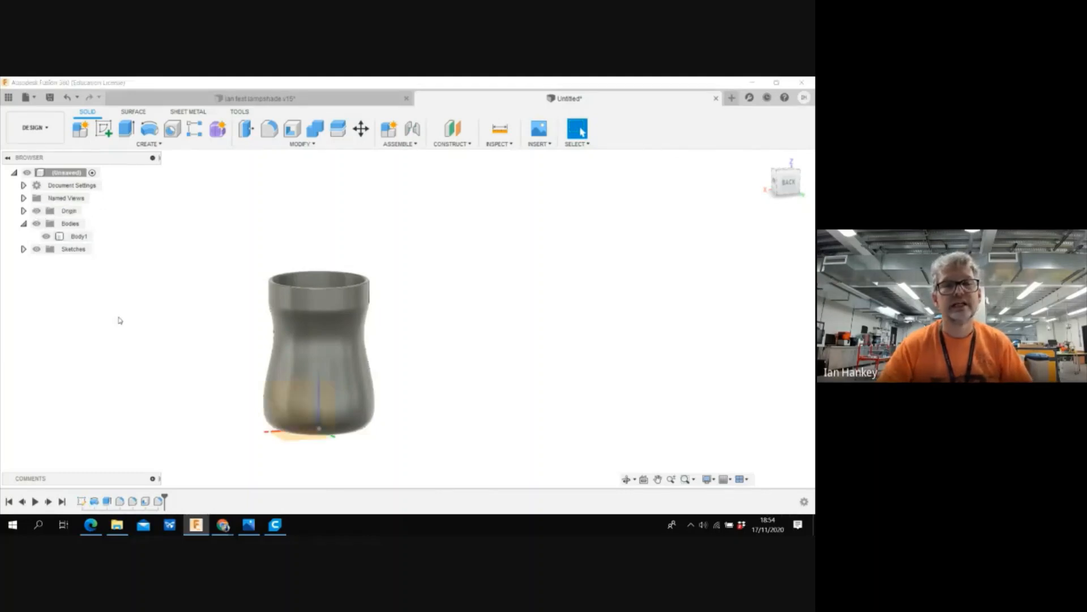
drag(786, 182, 730, 203)
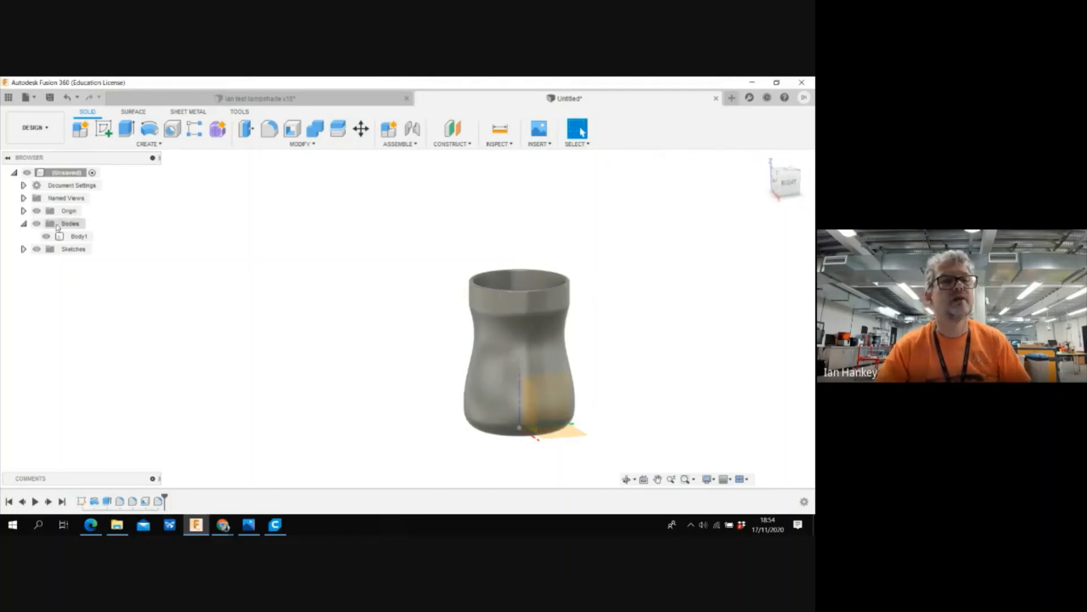
click(36, 210)
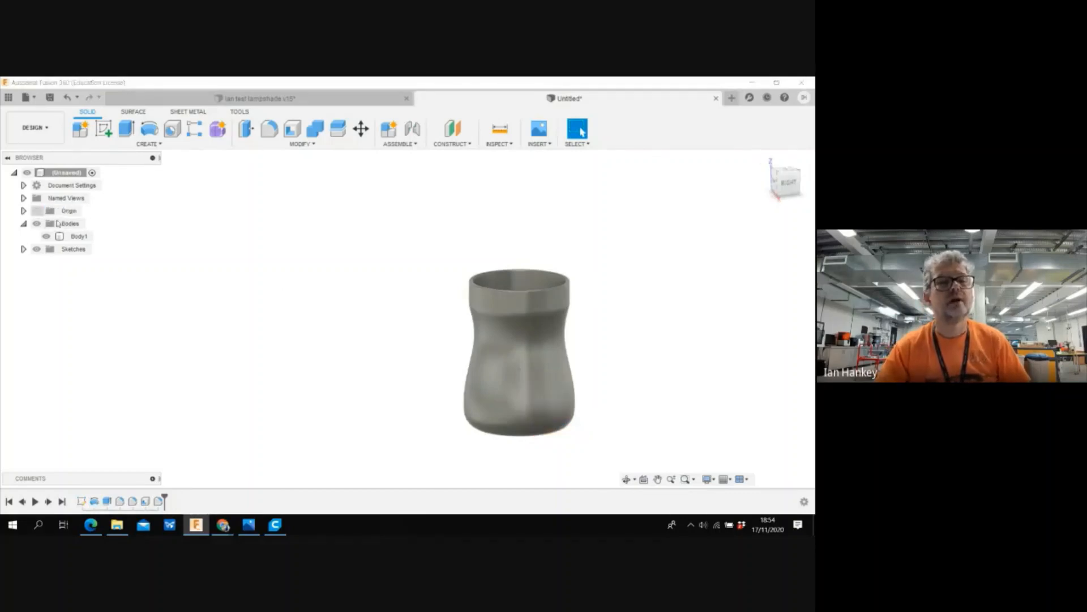
click(121, 145)
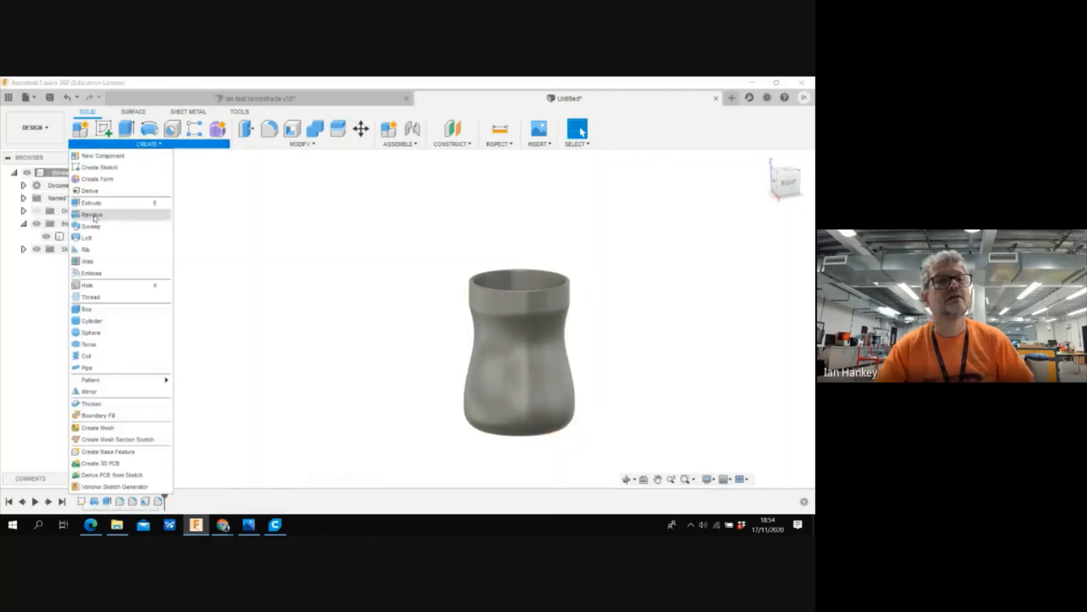
click(101, 168)
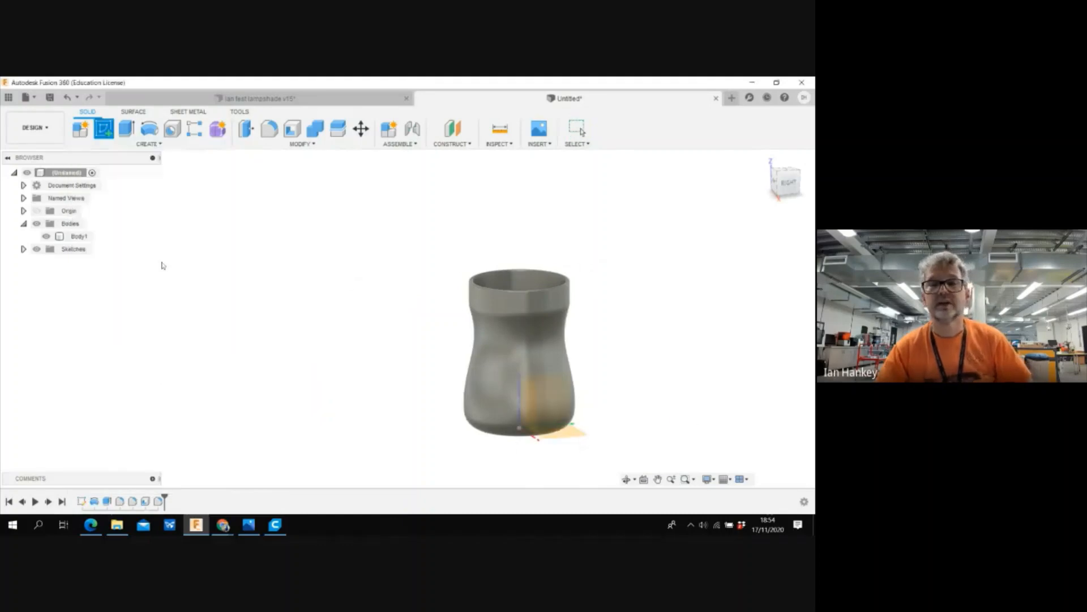
click(555, 397)
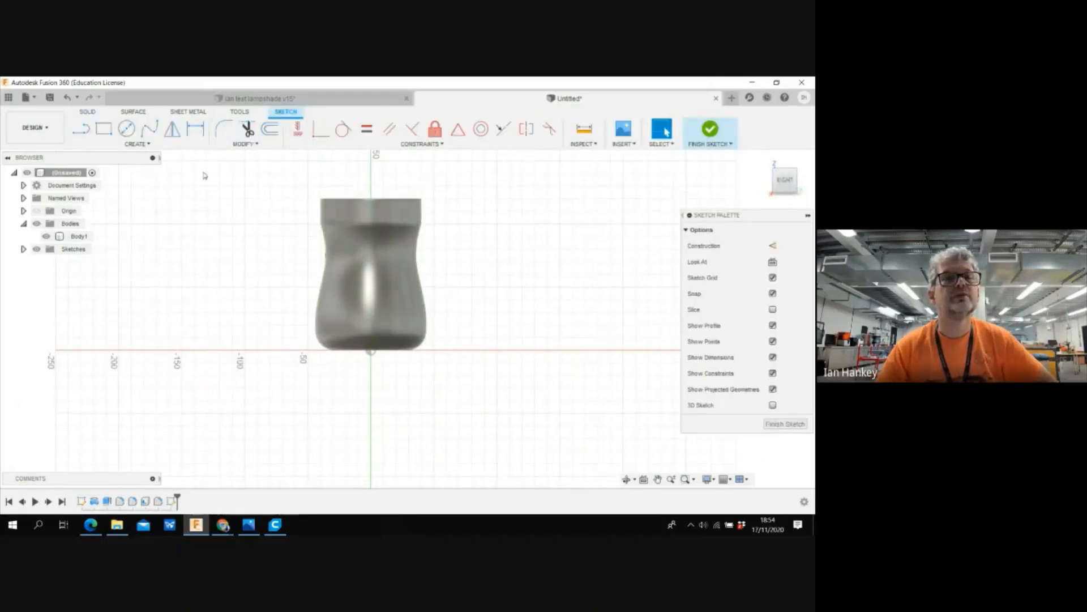
- Sketch a fit-point spline for the handle, looping outside the vessel from within its upper wall to within its lower wall
click(149, 128)
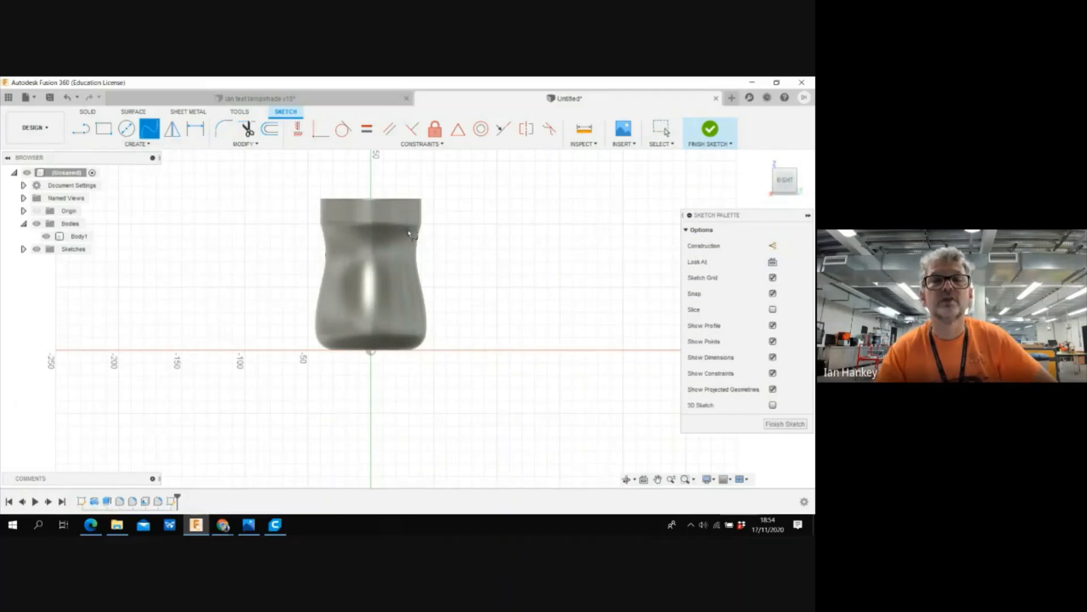
click(434, 212)
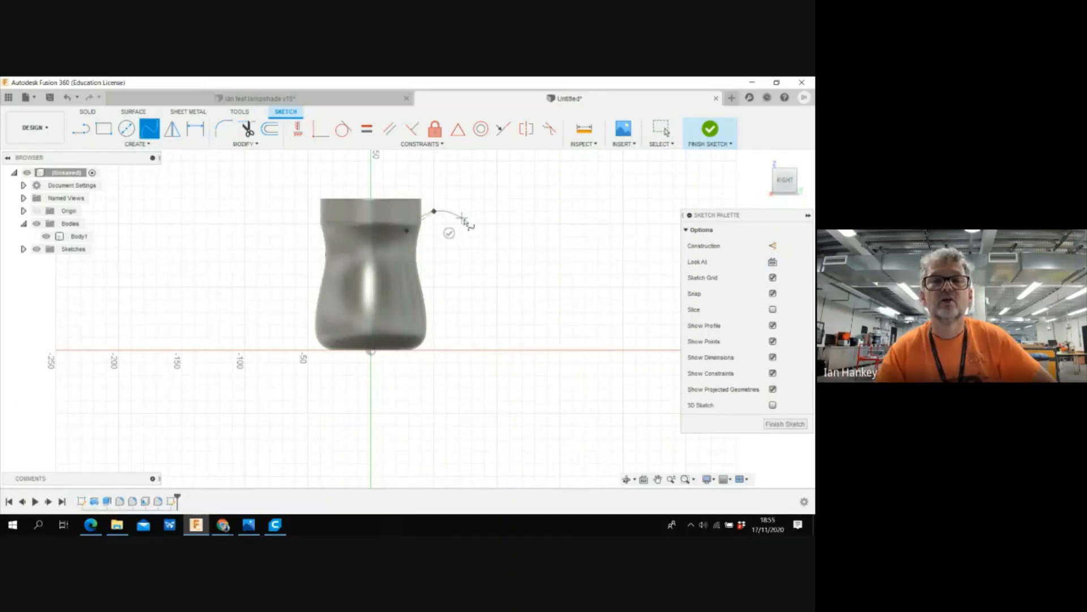
click(460, 223)
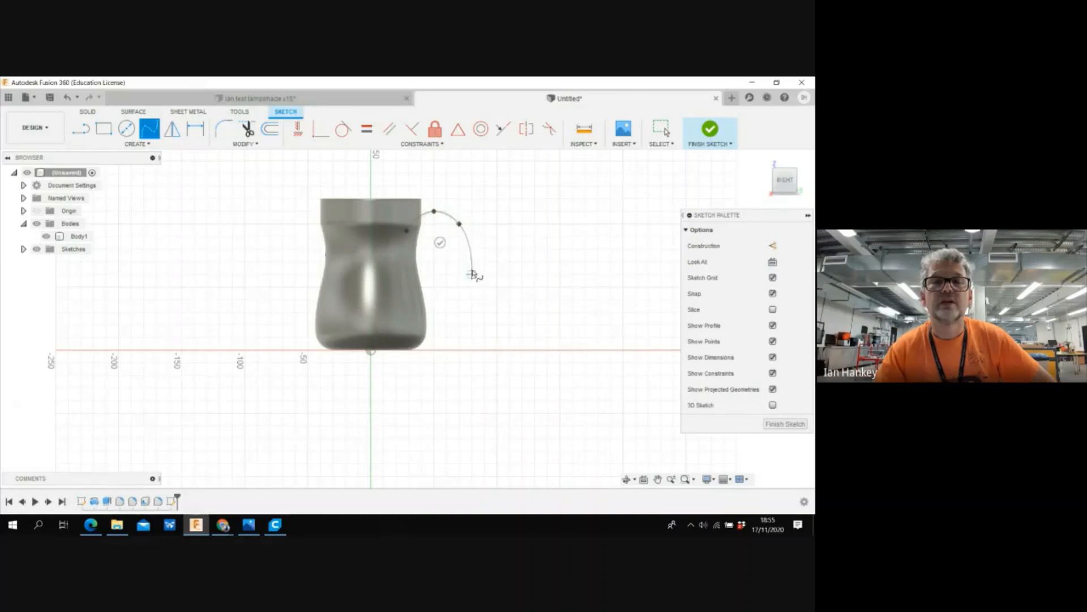
click(452, 299)
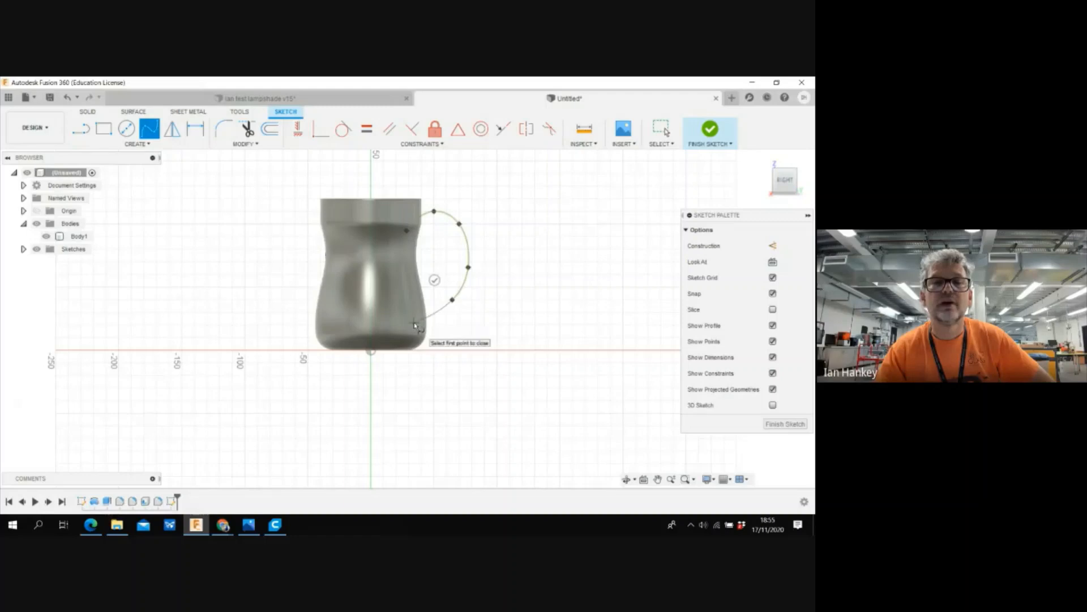
click(415, 324)
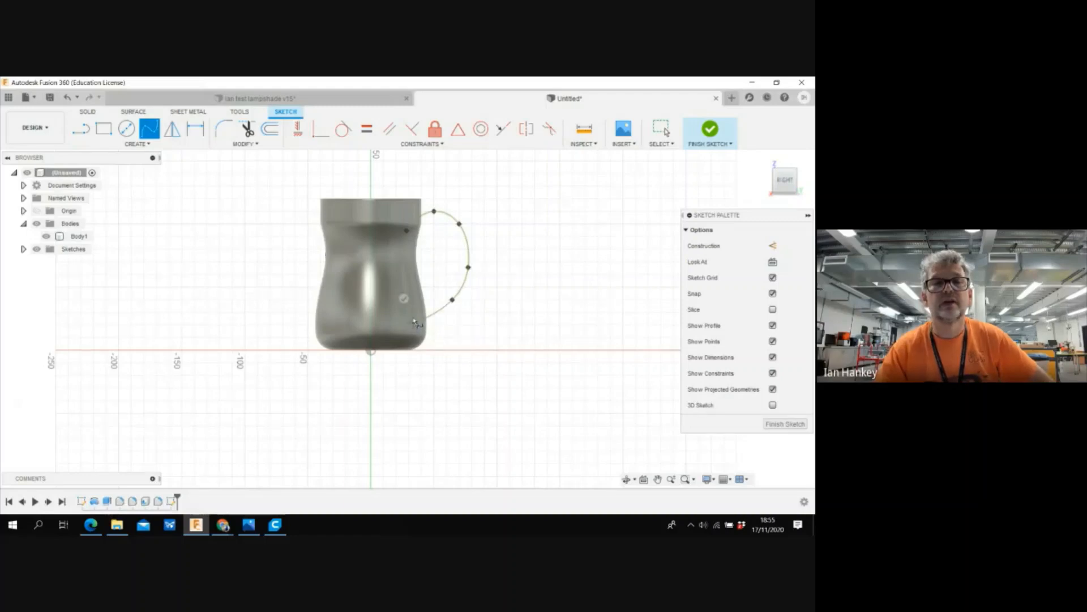
click(403, 299)
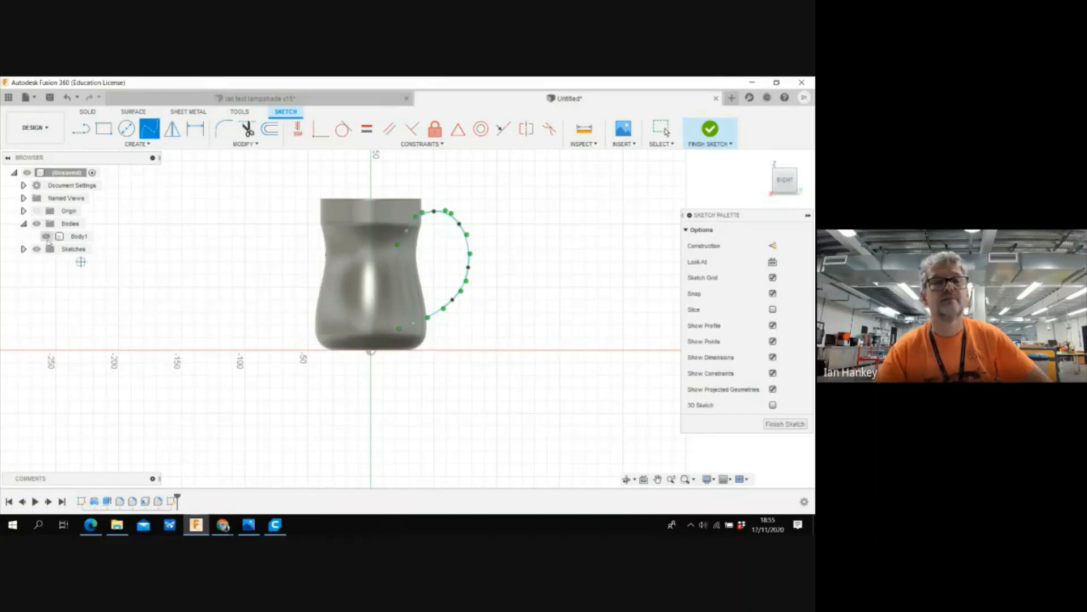
- Hide the vessel body and offset the handle spline 5 mm towards the inside of the loop
click(47, 237)
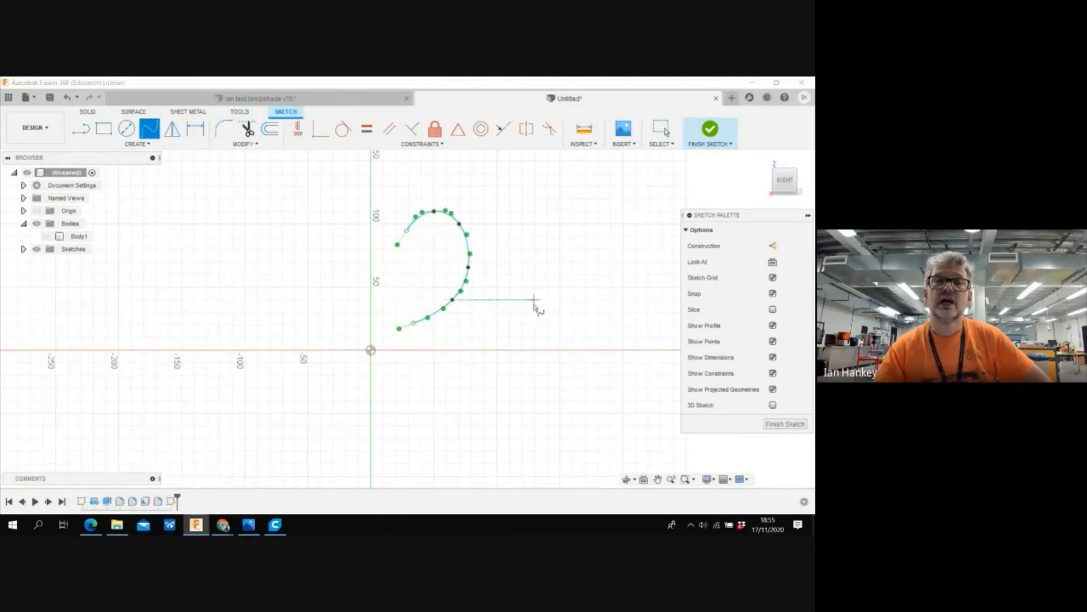
click(661, 129)
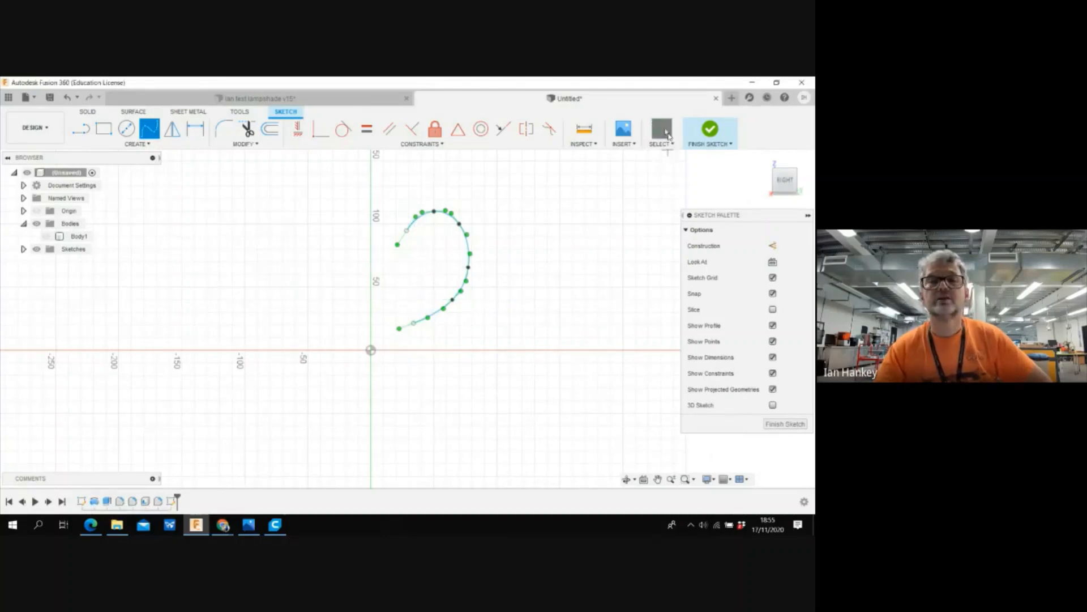
click(469, 247)
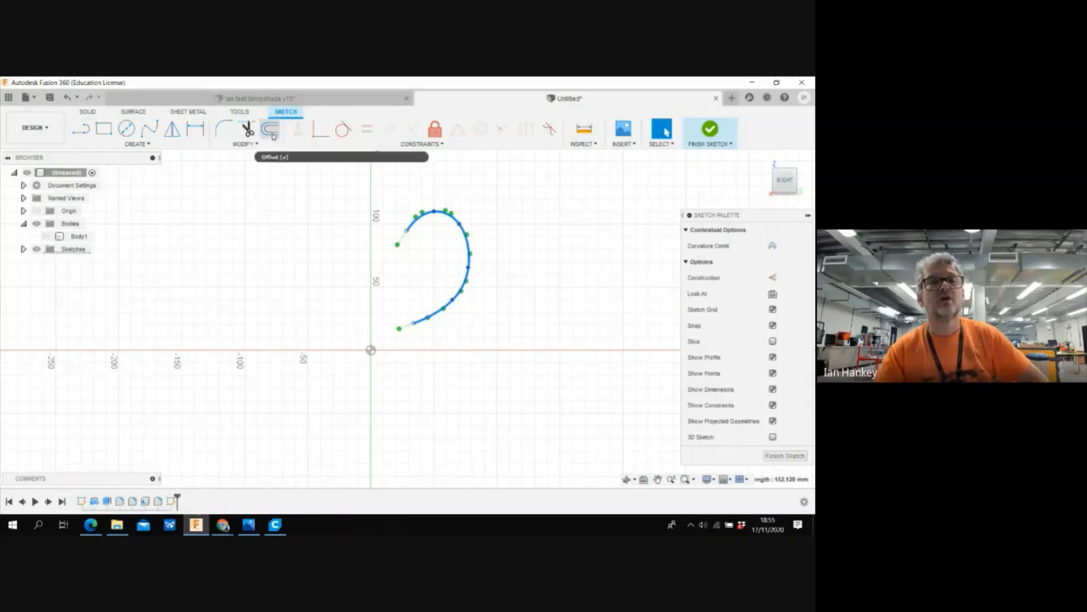
click(228, 146)
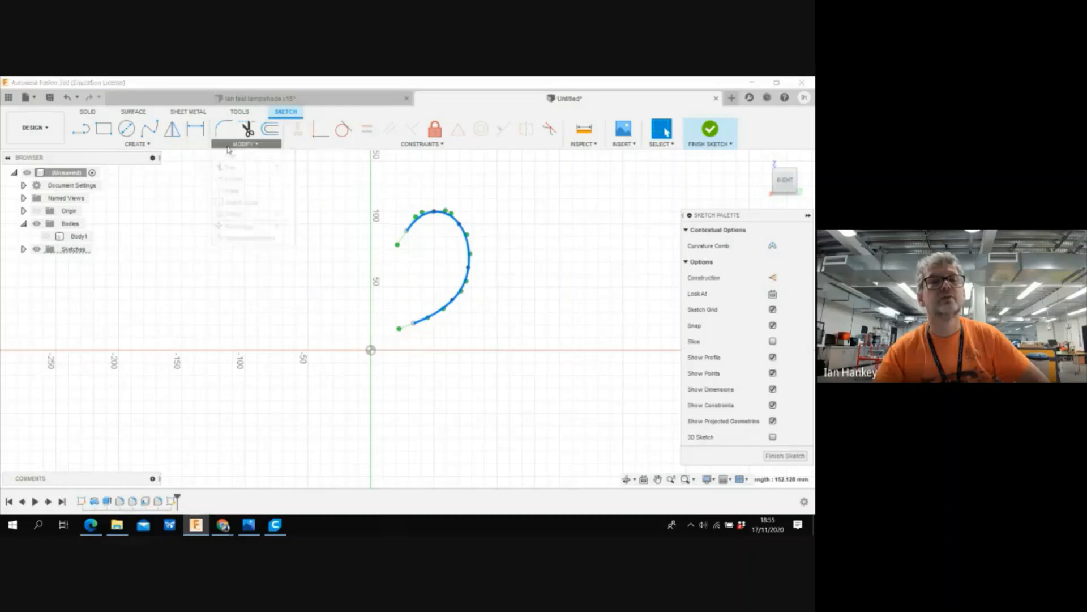
click(158, 145)
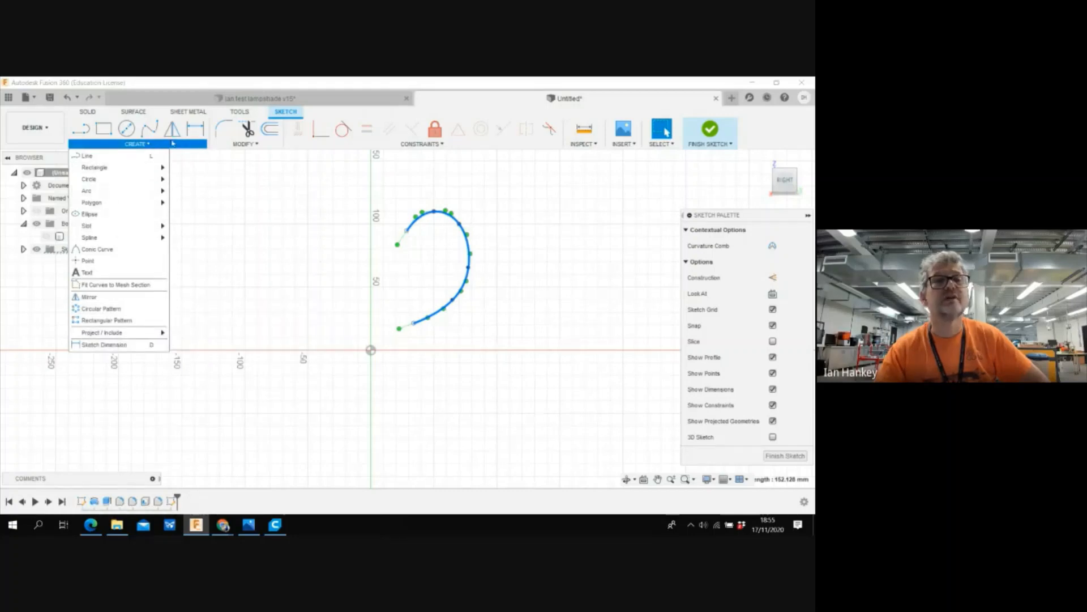
click(239, 145)
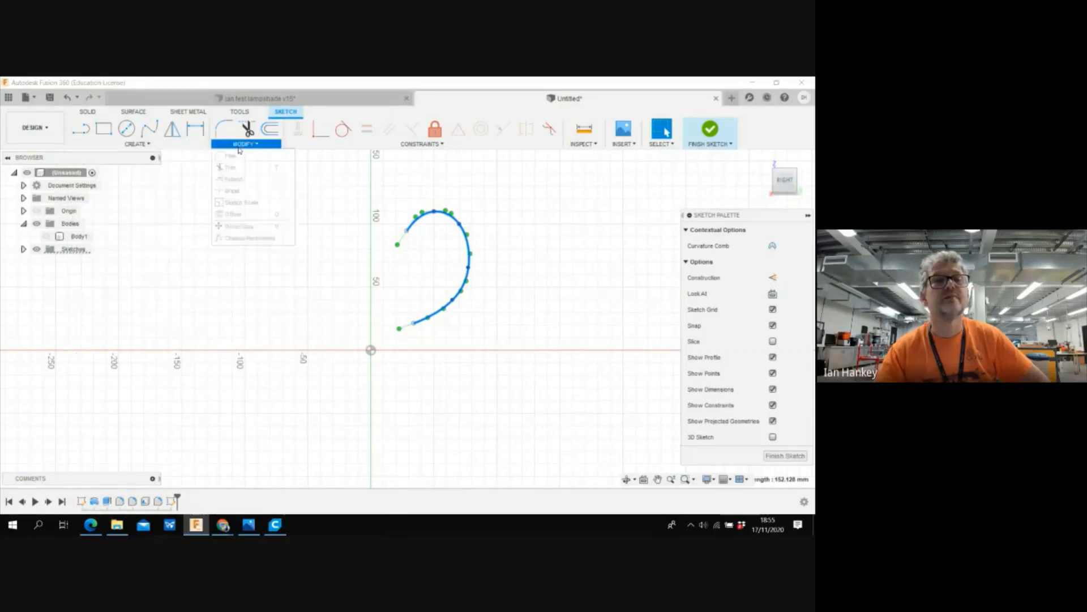
click(232, 215)
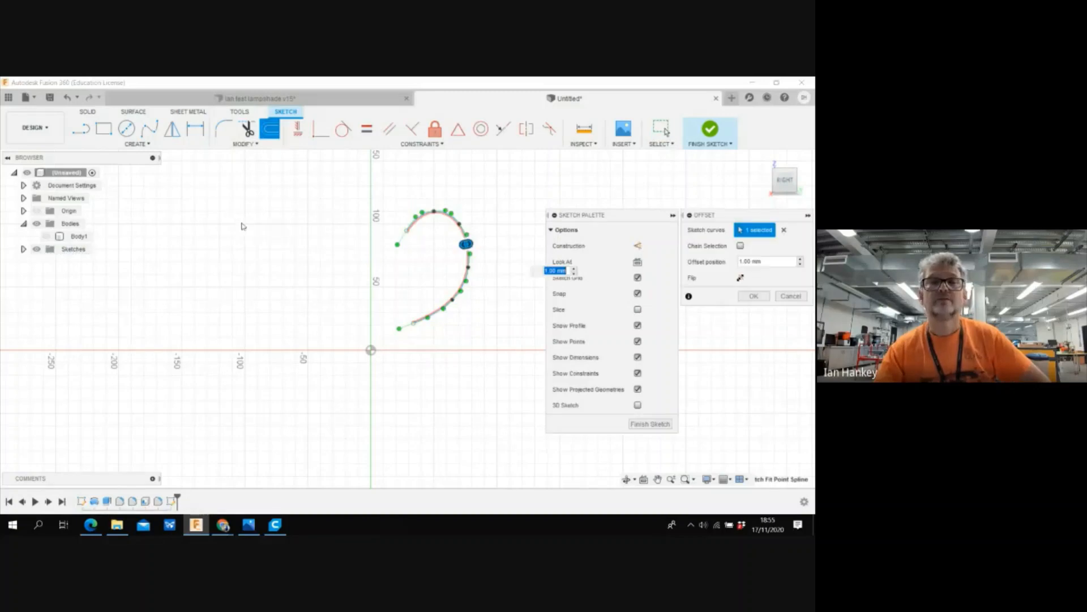
drag(465, 244, 461, 246)
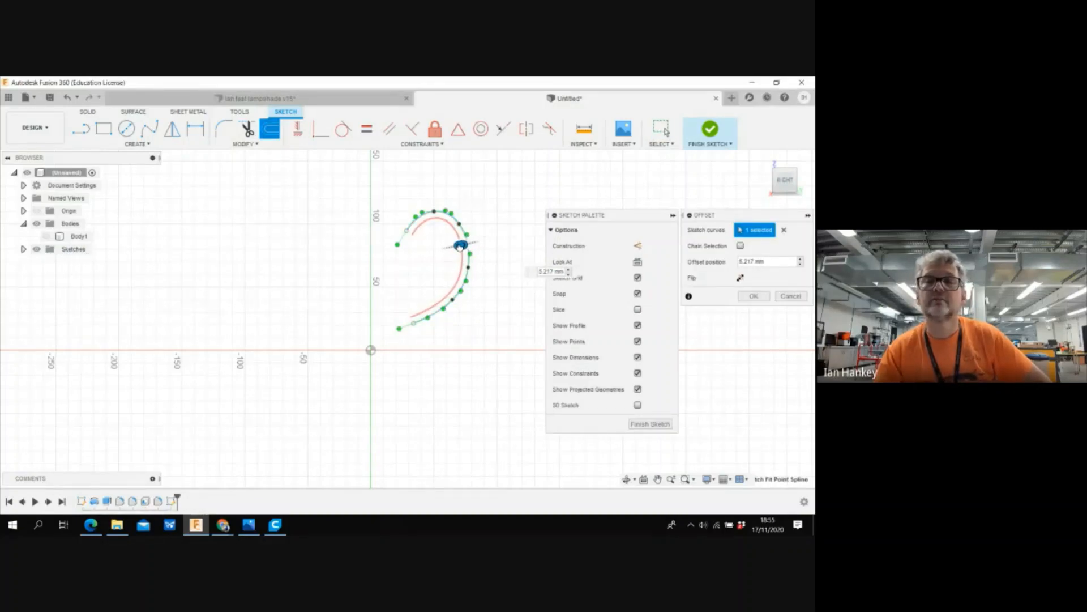
click(535, 271)
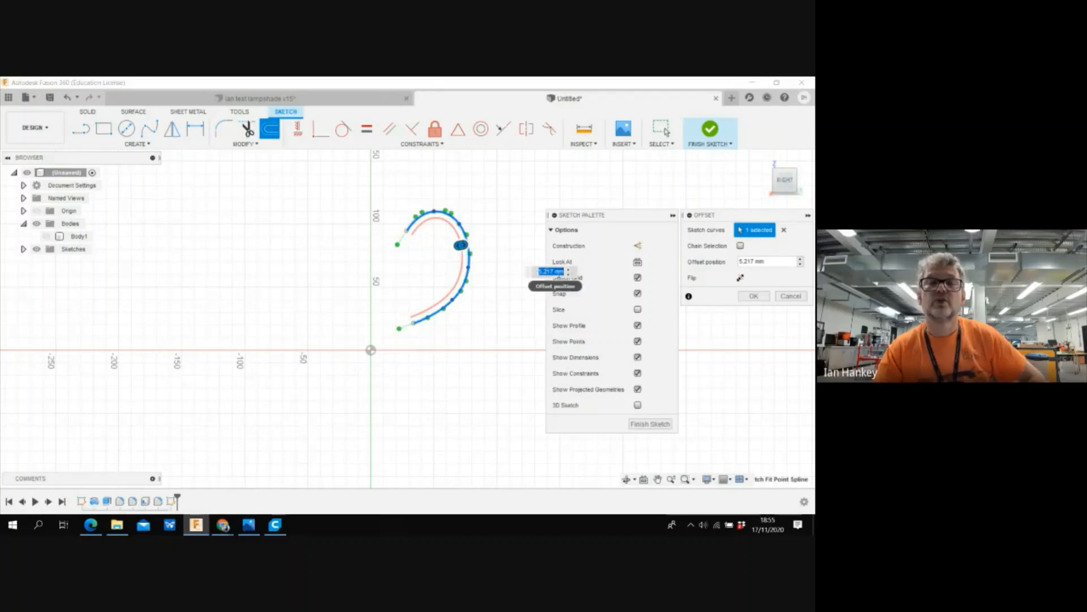
text(5)
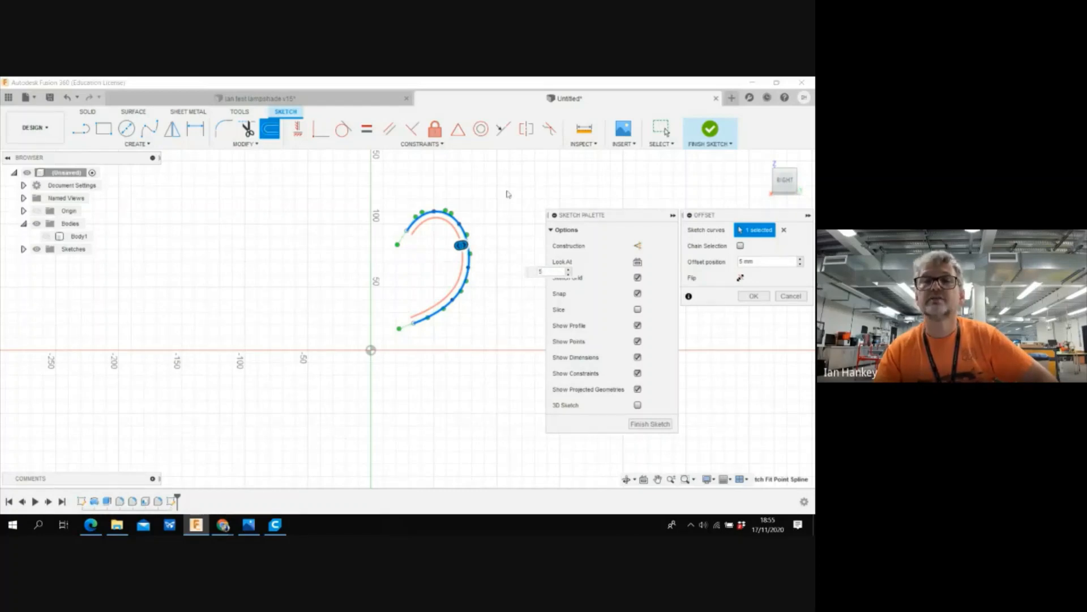
click(753, 296)
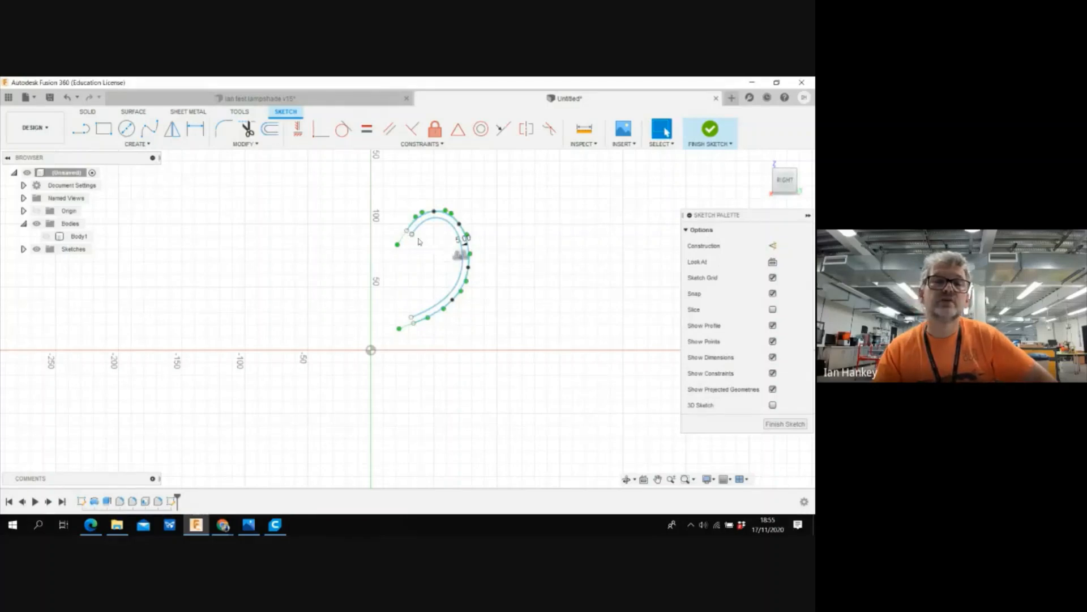
- Close both open ends of the handle outline with short straight lines and finish the sketch
click(80, 129)
scroll(409, 235, down, 2)
scroll(410, 235, up, 5)
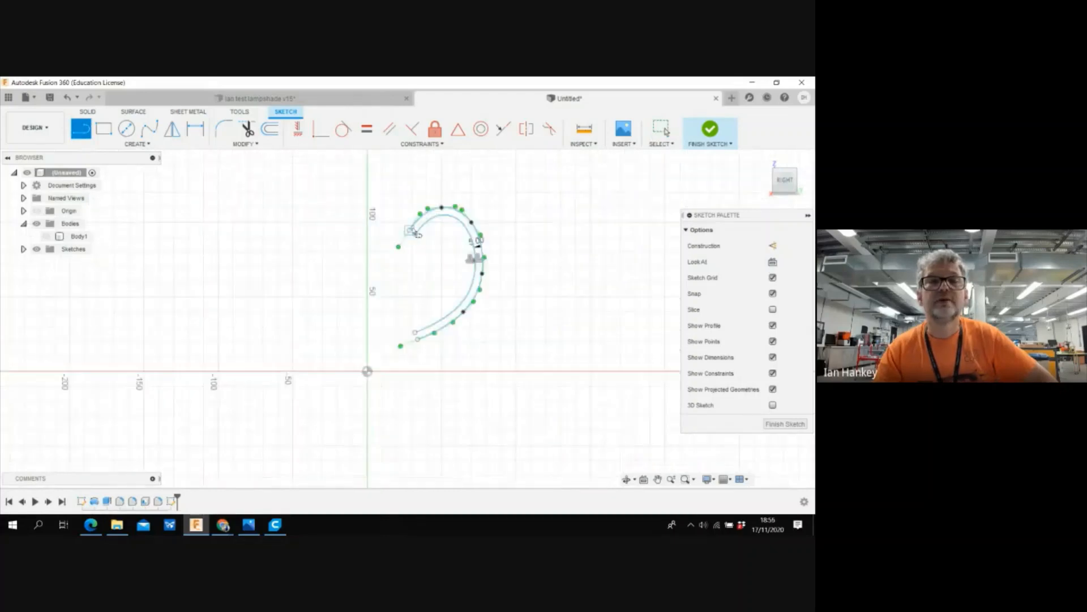
click(406, 233)
click(419, 242)
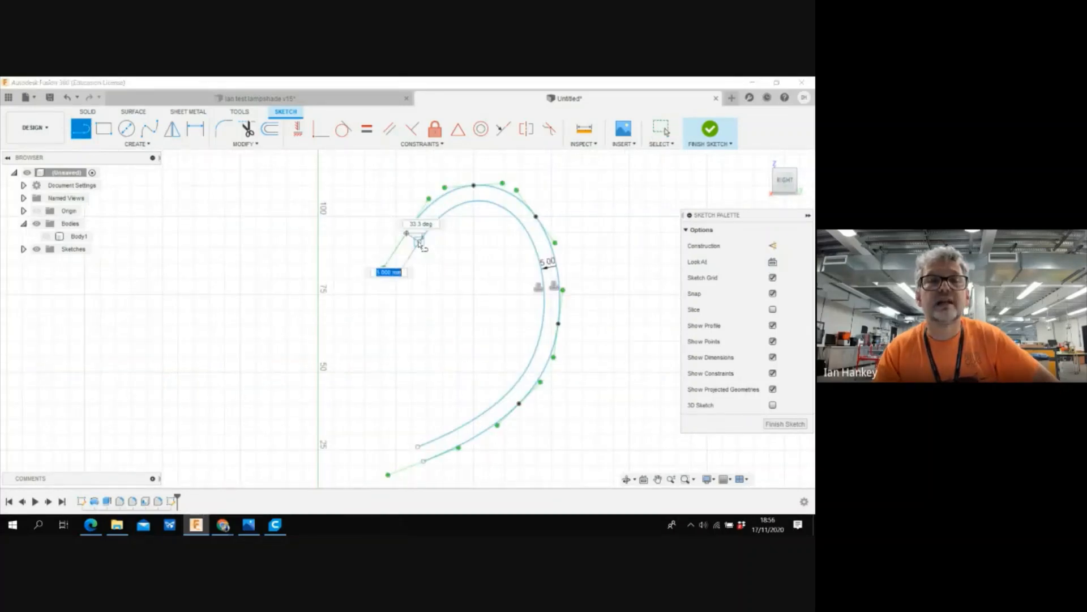
click(417, 446)
click(423, 461)
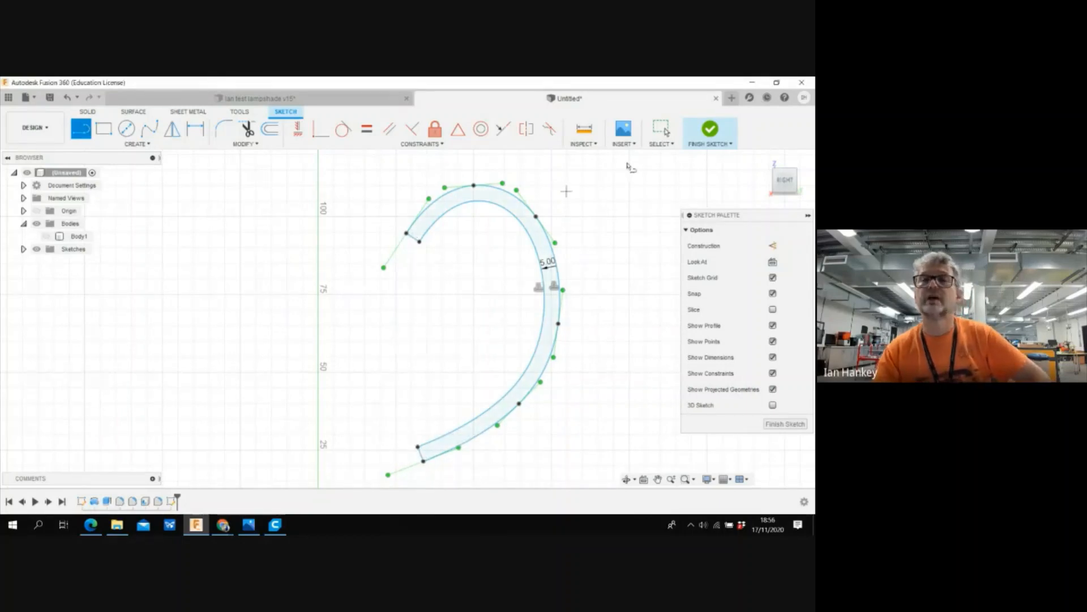
click(708, 131)
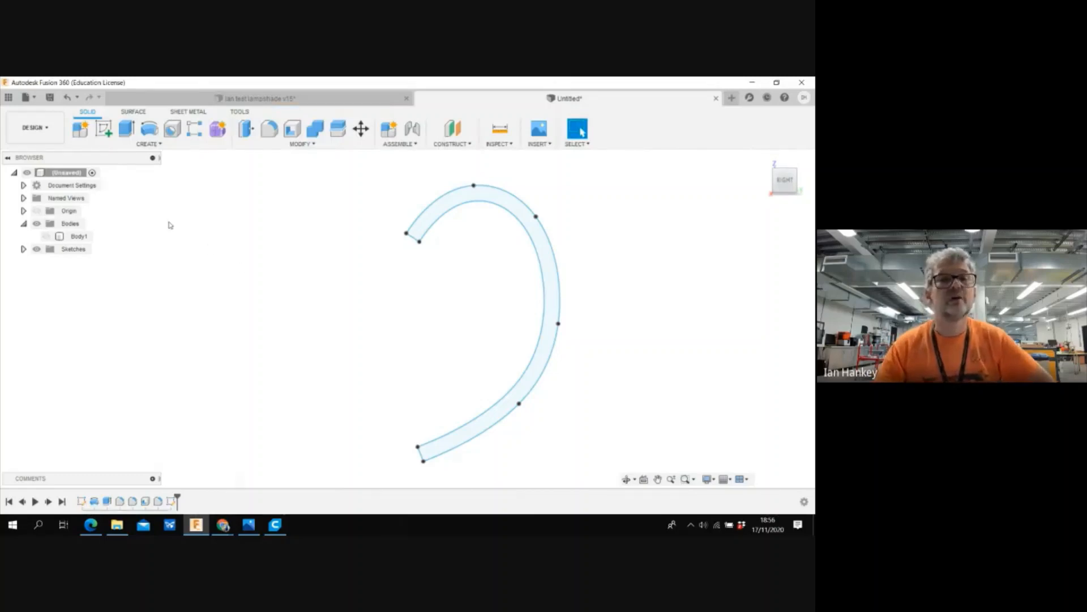
- Show the vessel body again and start a symmetric extrusion of the closed handle profile, pulled out to about 6 mm
click(47, 236)
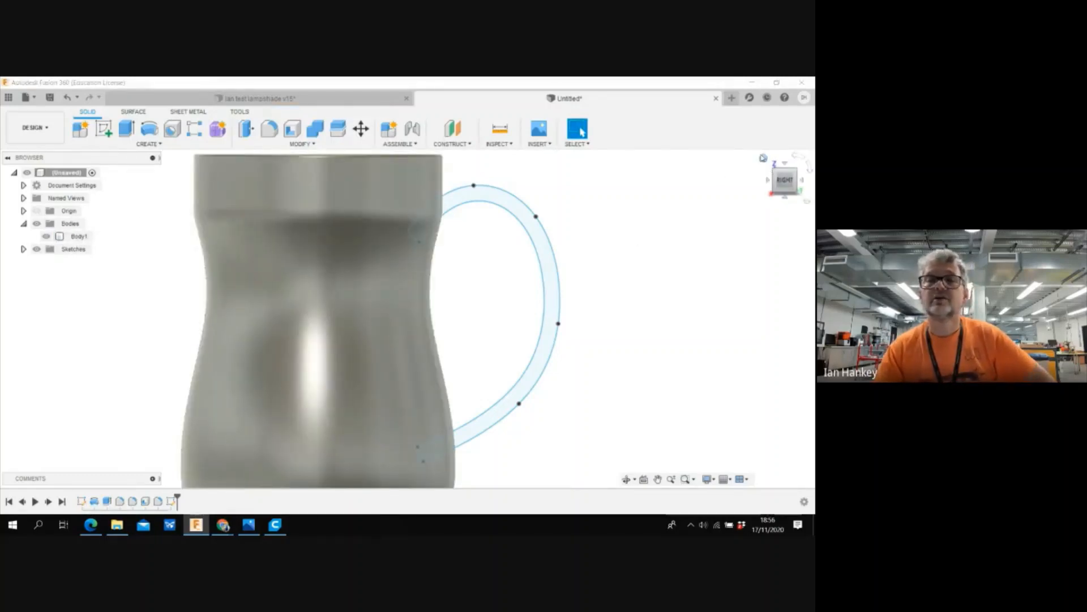
click(758, 161)
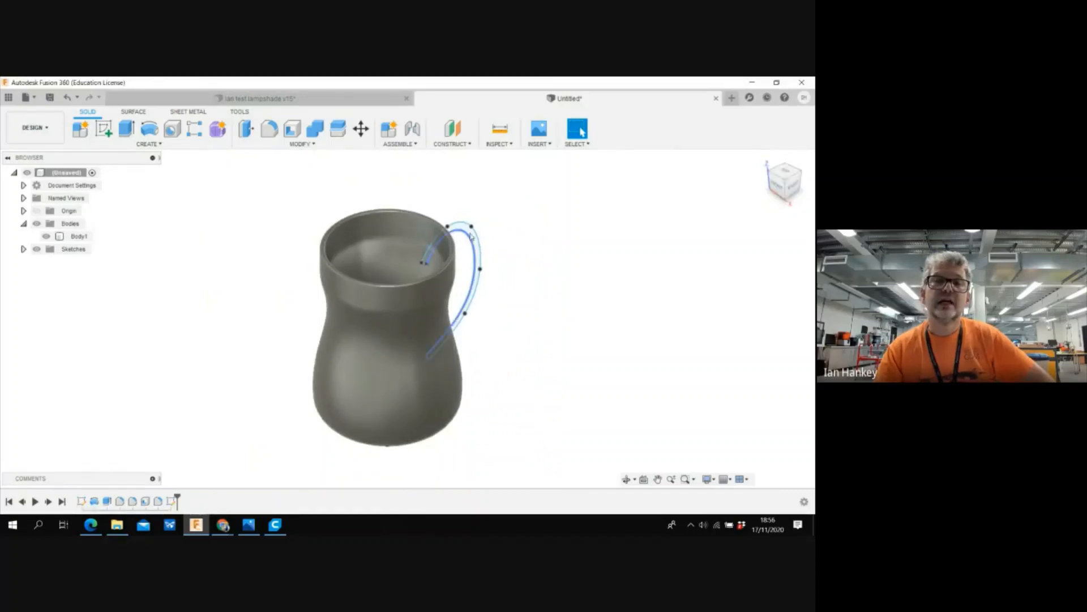
scroll(475, 240, up, 5)
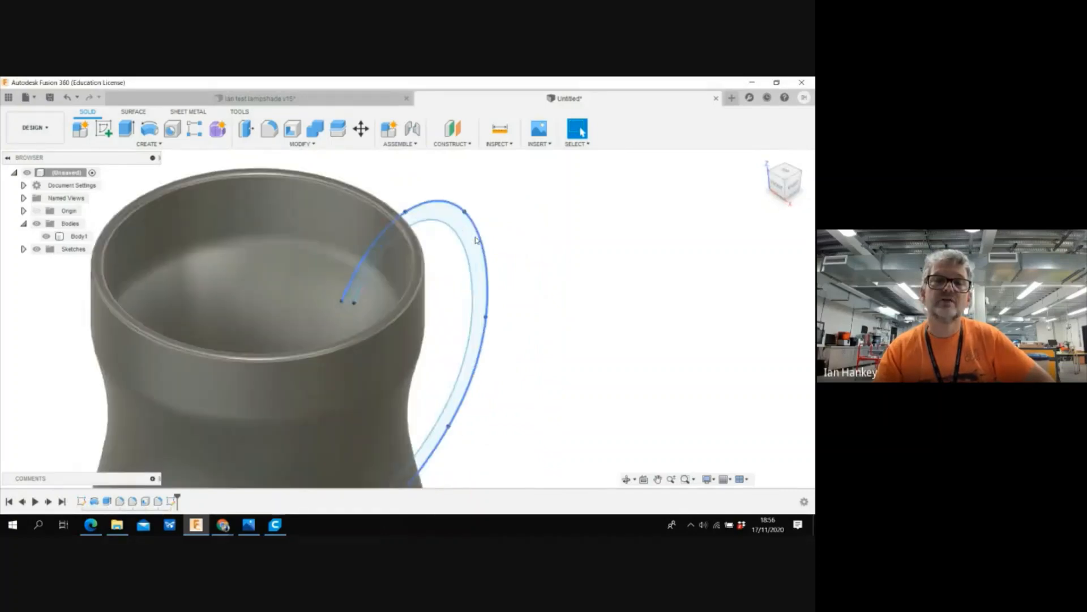
click(471, 241)
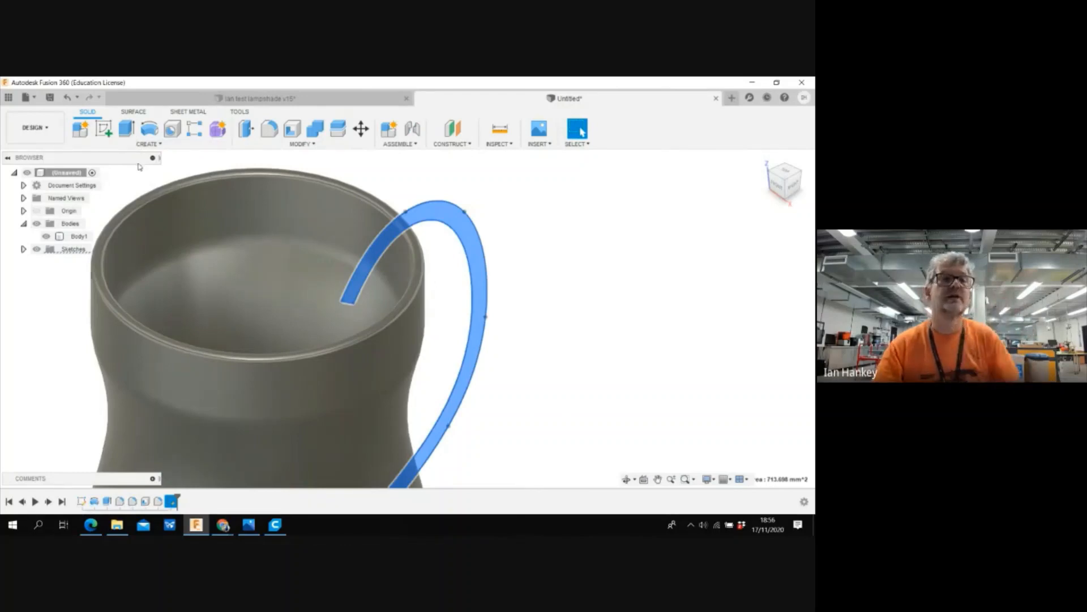
click(127, 129)
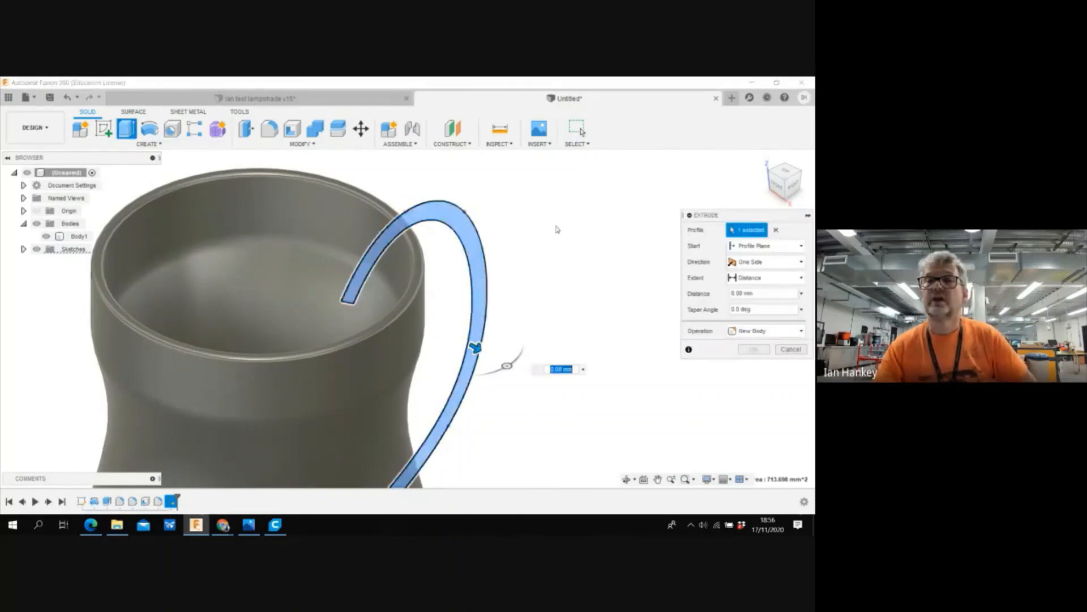
click(752, 262)
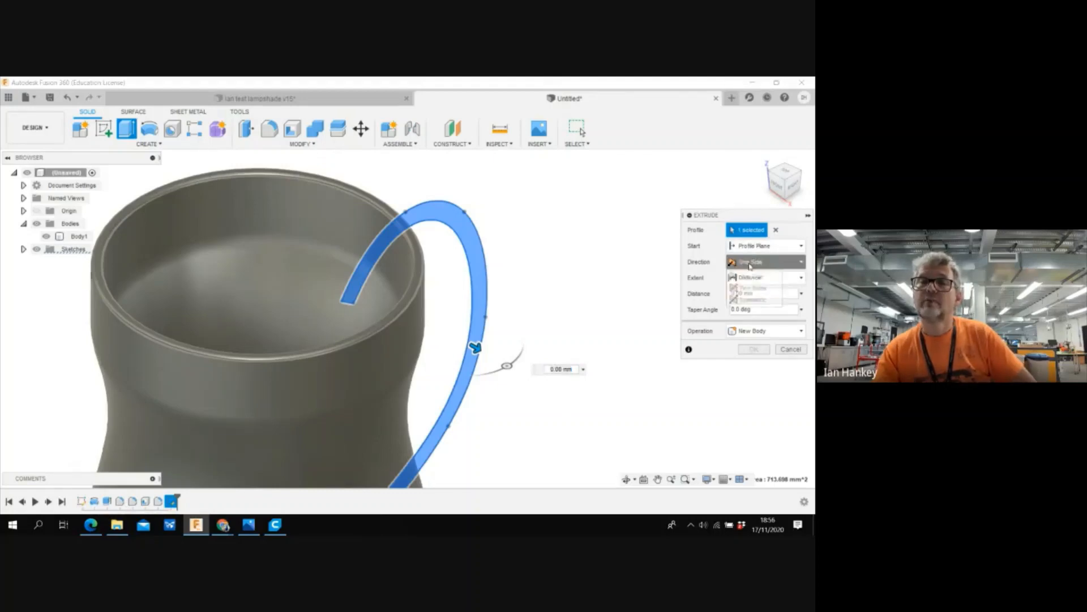
click(753, 299)
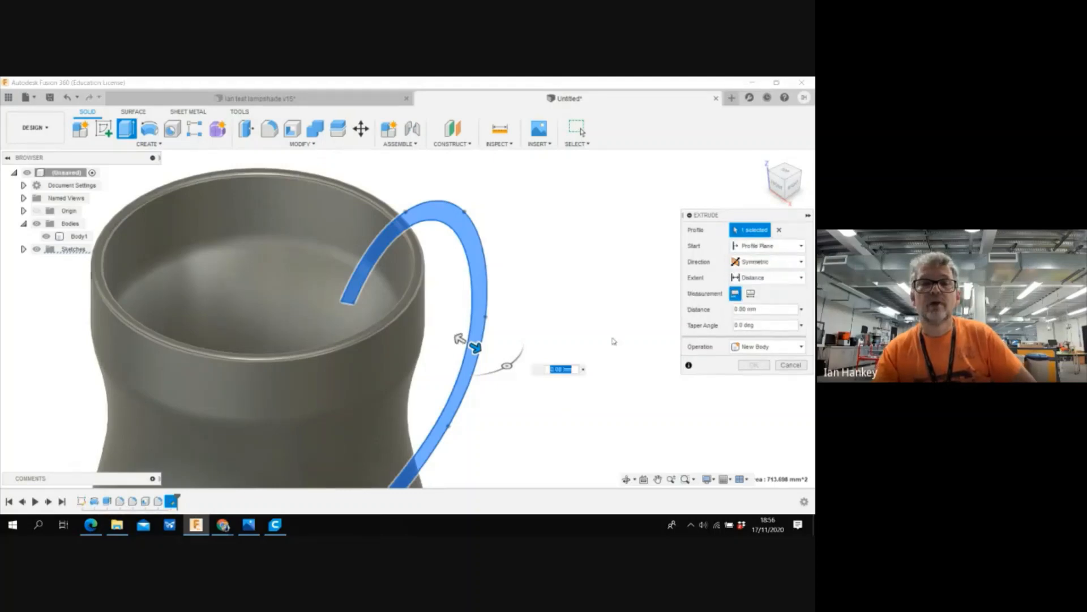
drag(480, 348, 495, 356)
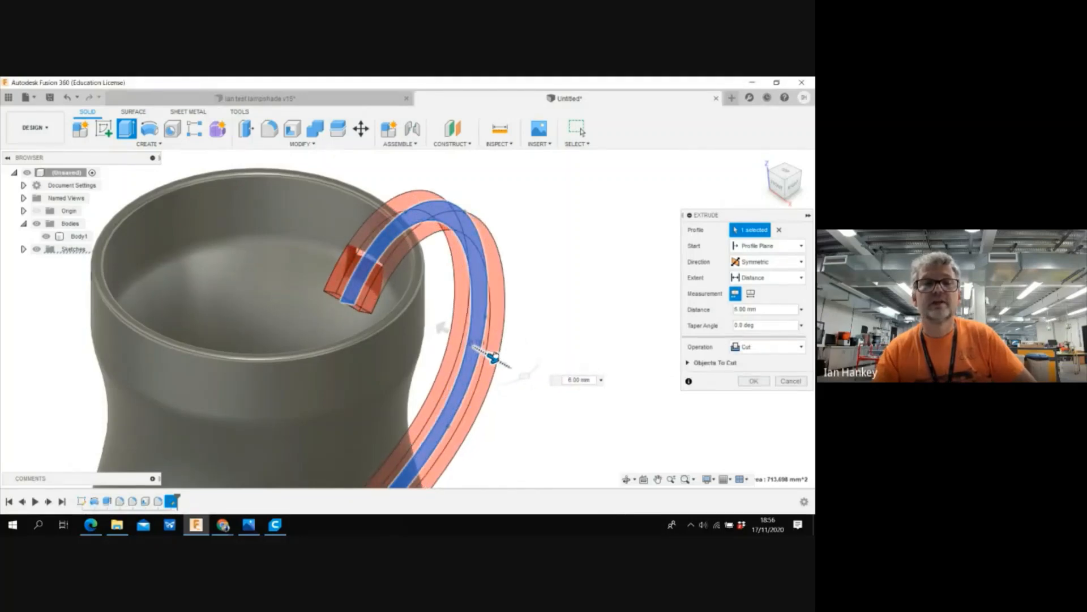
- Extrude the handle profile symmetrically by 8 mm as a new body
click(792, 186)
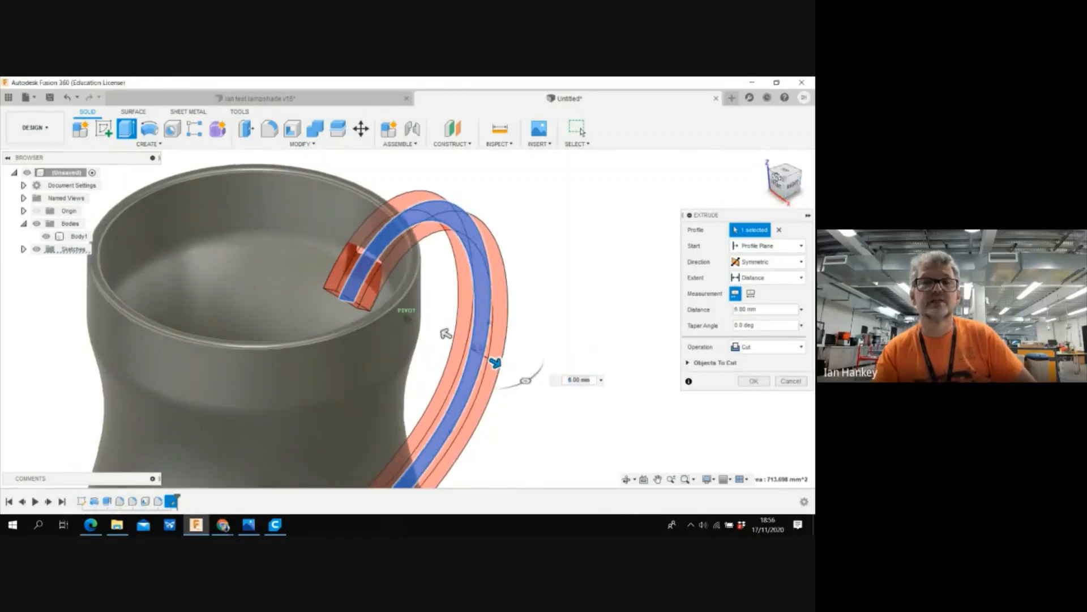
mouse_move(538, 362)
shift+middle_down()
mouse_move(609, 391)
mouse_move(572, 391)
mouse_move(595, 408)
shift+middle_up()
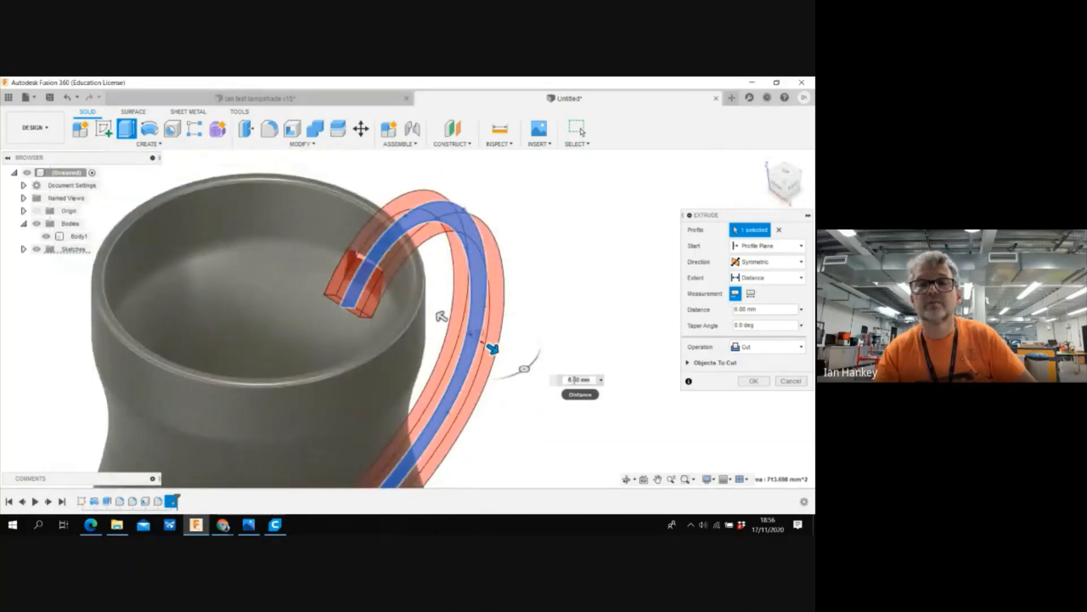
drag(574, 379, 570, 379)
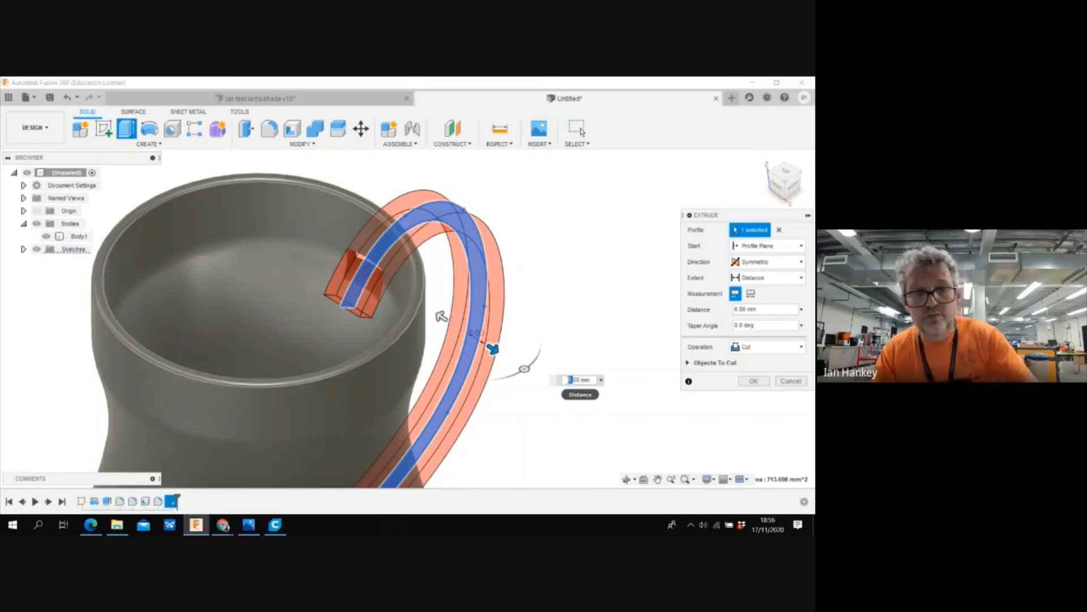
text(800)
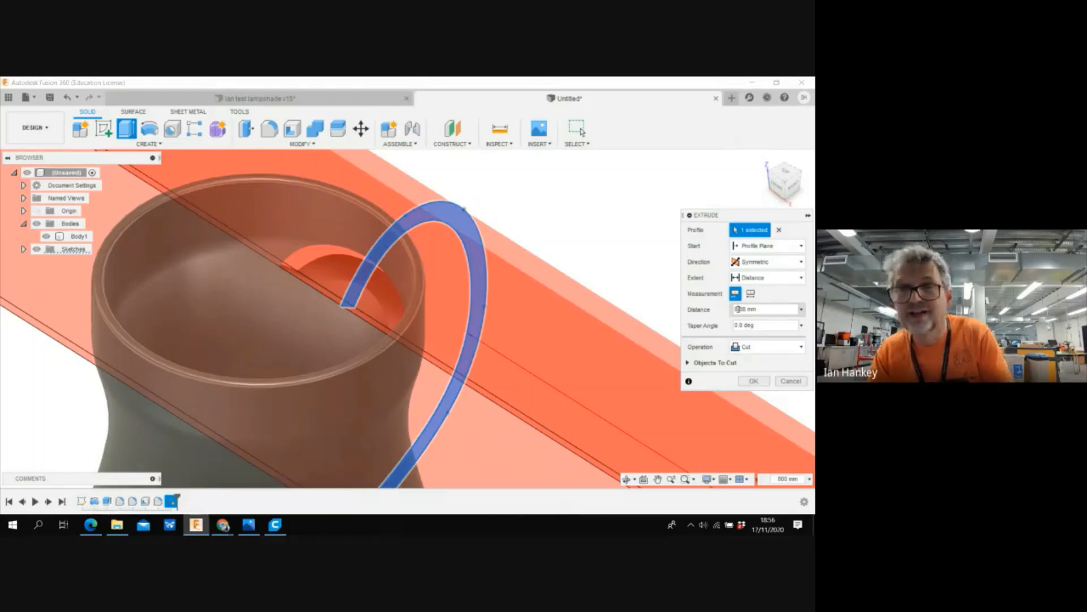
click(737, 308)
text(.)
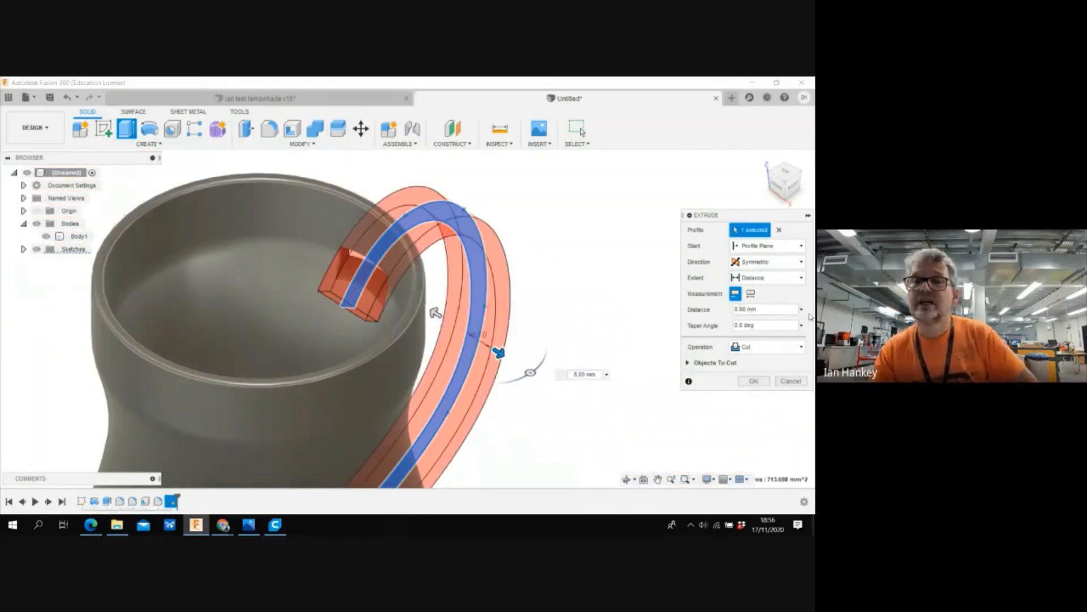
click(747, 353)
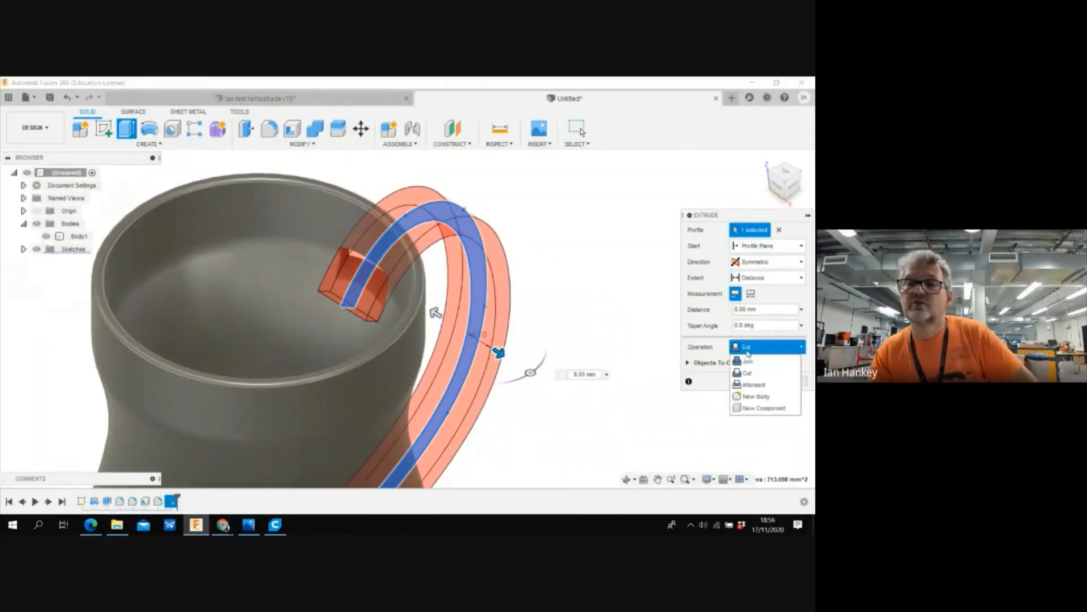
click(754, 397)
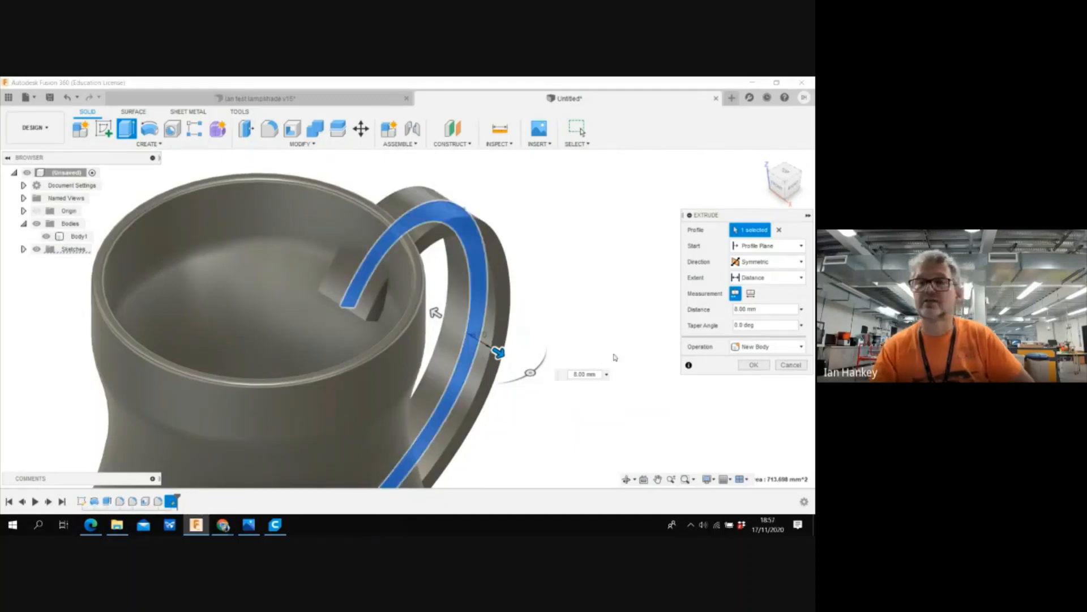
click(755, 365)
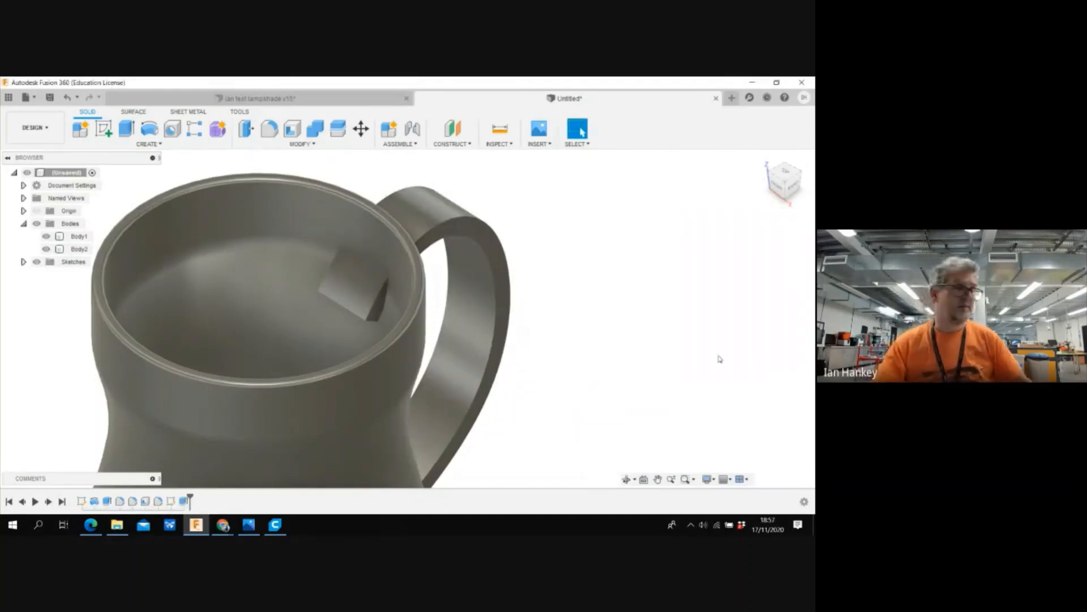
- Fillet the four long edges of the handle, on both sides, with a 2 mm radius
drag(788, 177, 747, 165)
shift+middle_drag(334, 170, 454, 235)
click(302, 144)
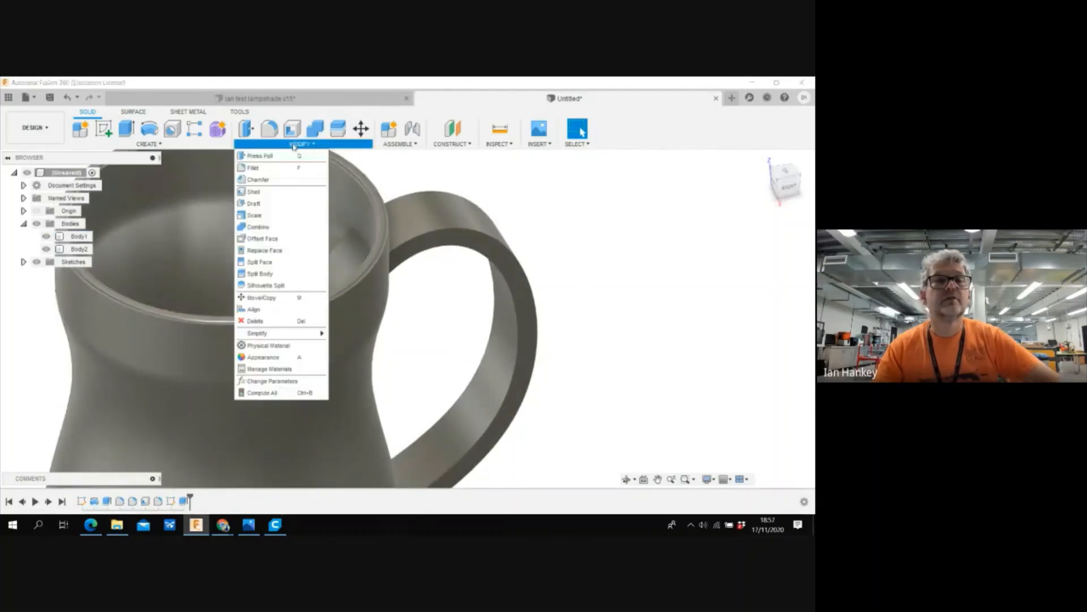
click(253, 168)
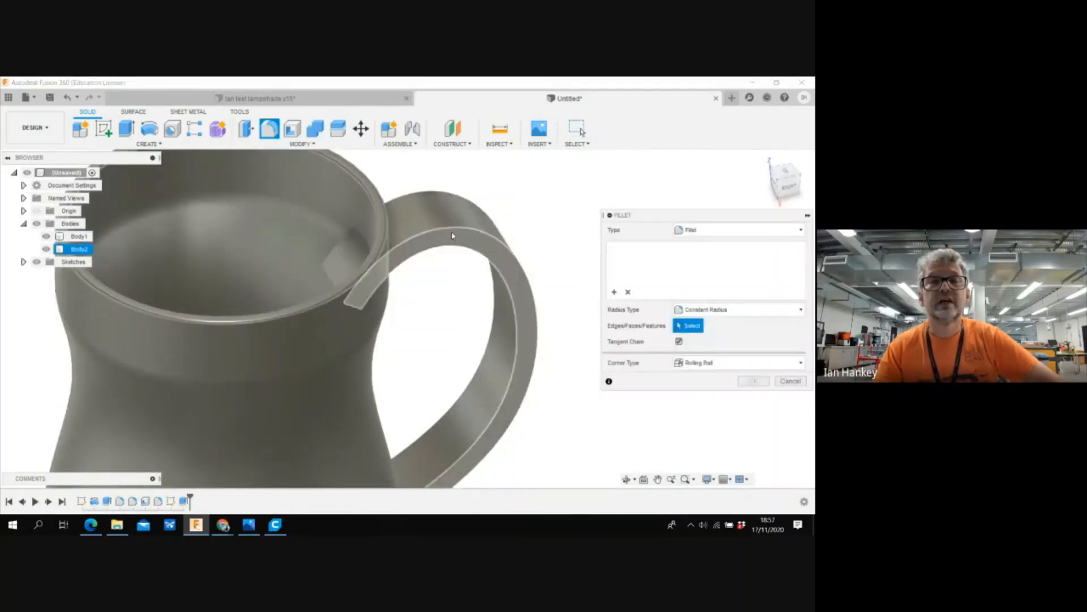
click(450, 230)
click(456, 243)
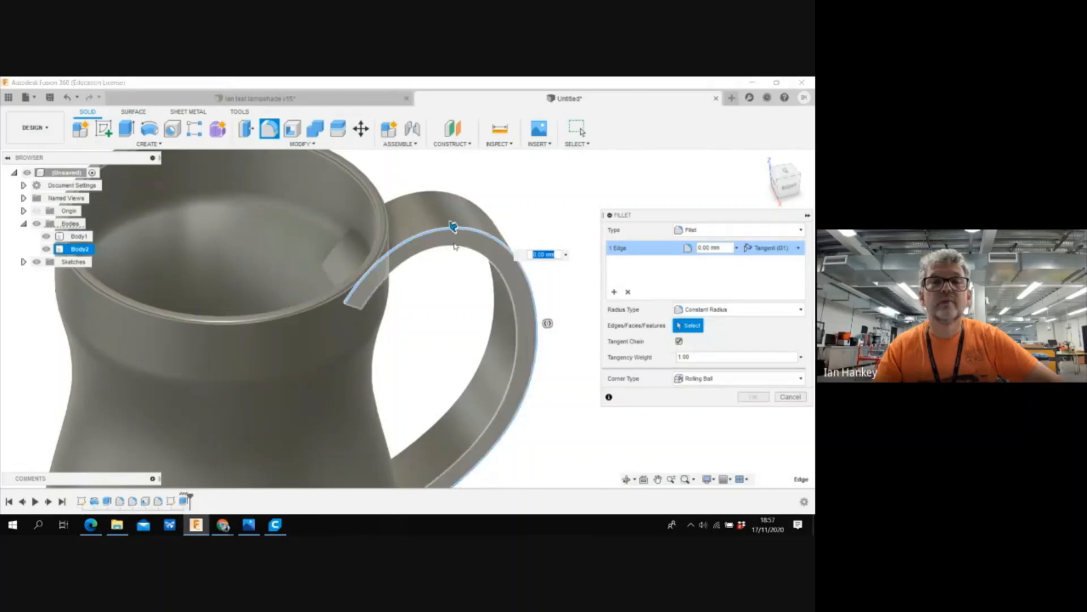
click(476, 248)
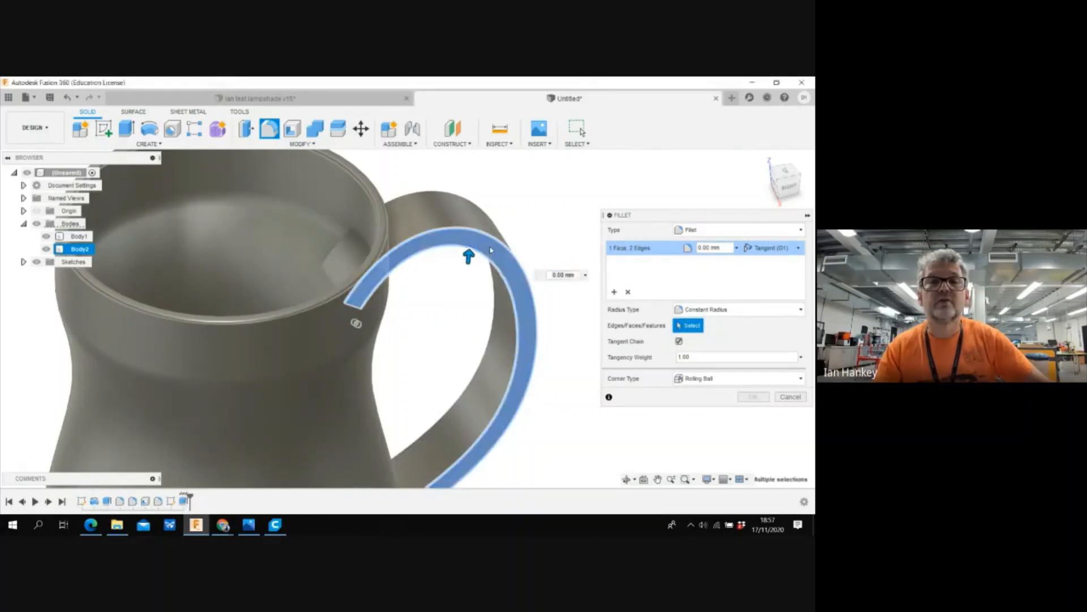
click(481, 245)
drag(791, 190, 695, 187)
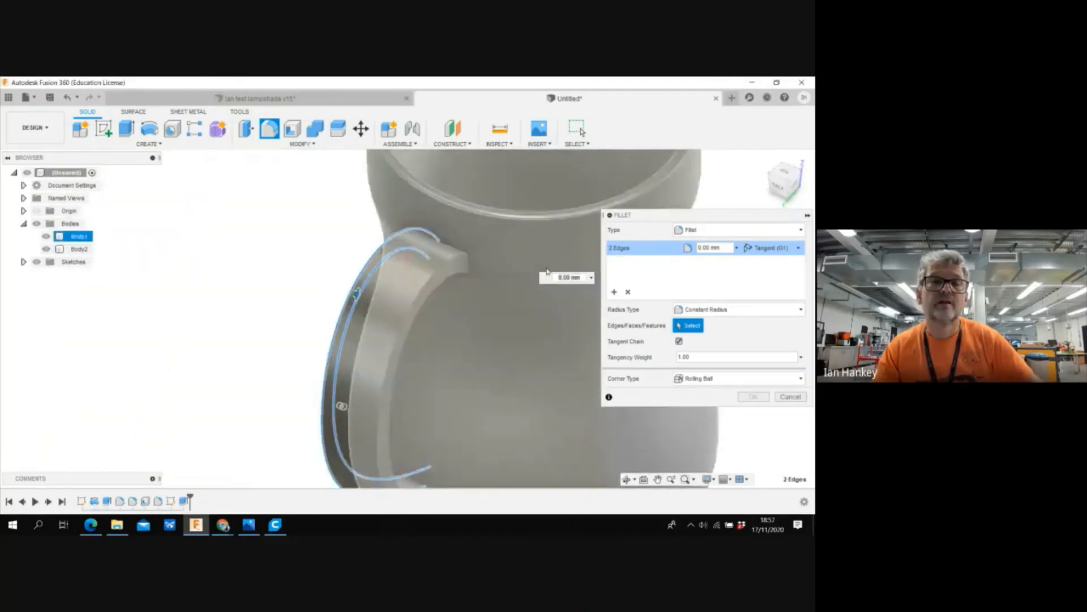
click(437, 273)
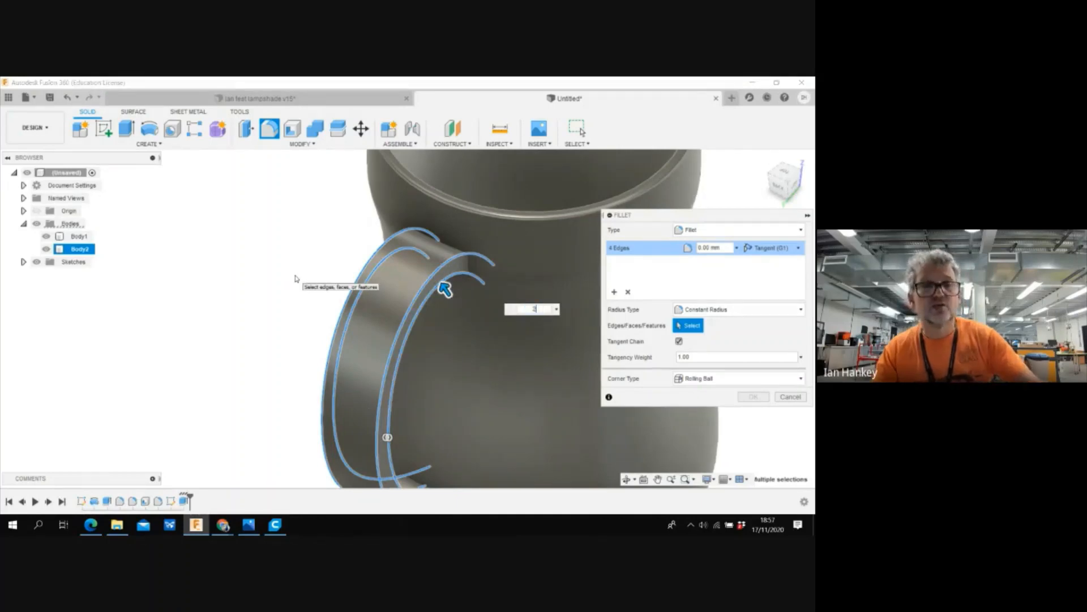
text(2)
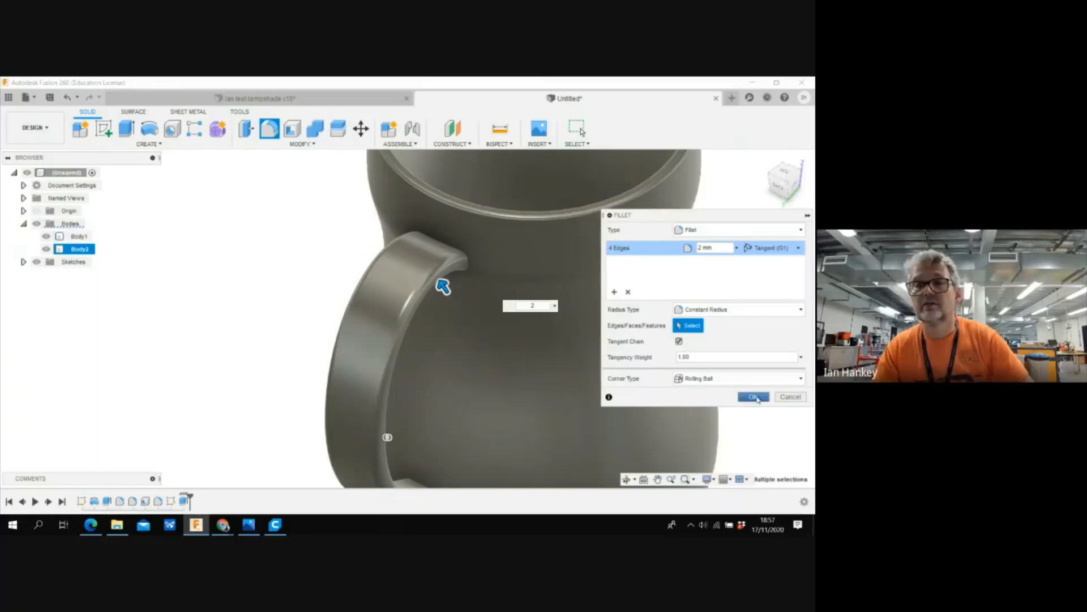
click(755, 396)
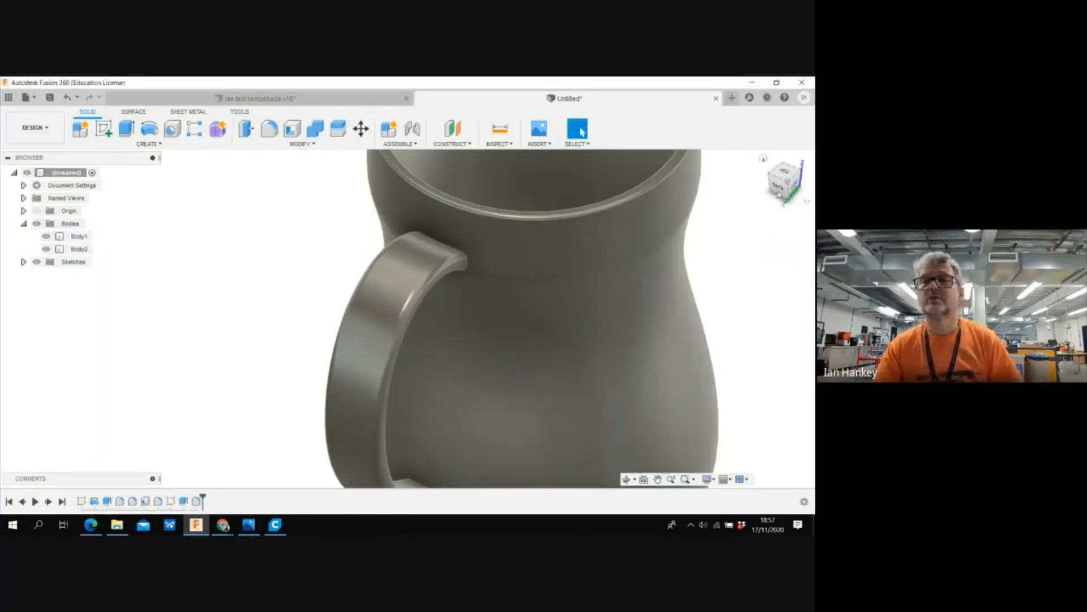
- Examine the mug from several angles and toggle the vessel body's visibility to check the handle ends reaching inside it
drag(778, 189, 807, 190)
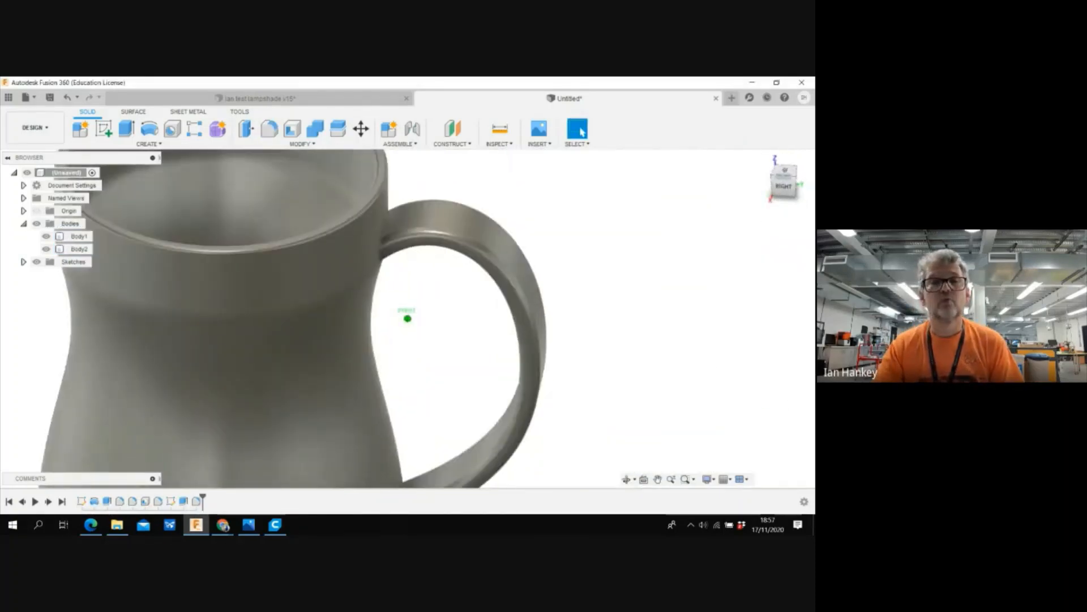
scroll(625, 241, up, 2)
scroll(629, 240, down, 3)
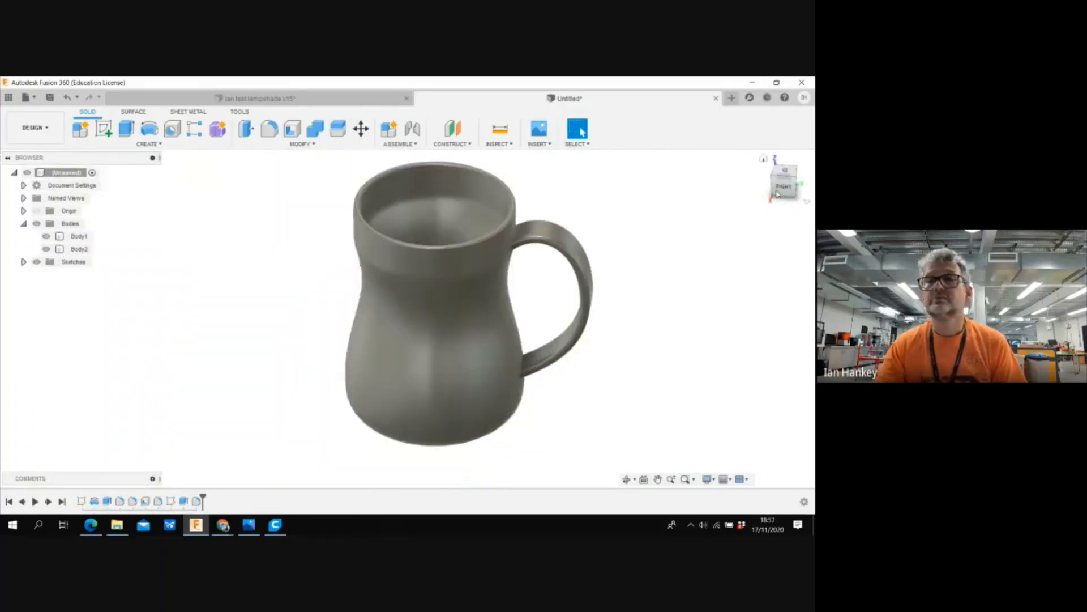
mouse_move(784, 192)
mouse_down()
mouse_move(785, 207)
mouse_move(781, 195)
mouse_up()
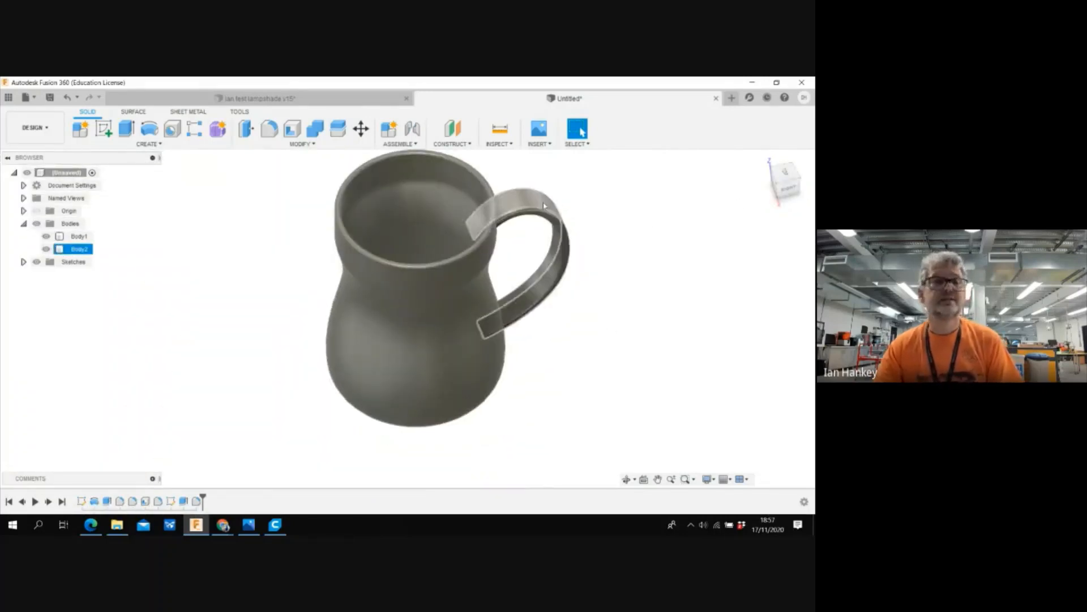
click(47, 249)
click(47, 249)
click(48, 240)
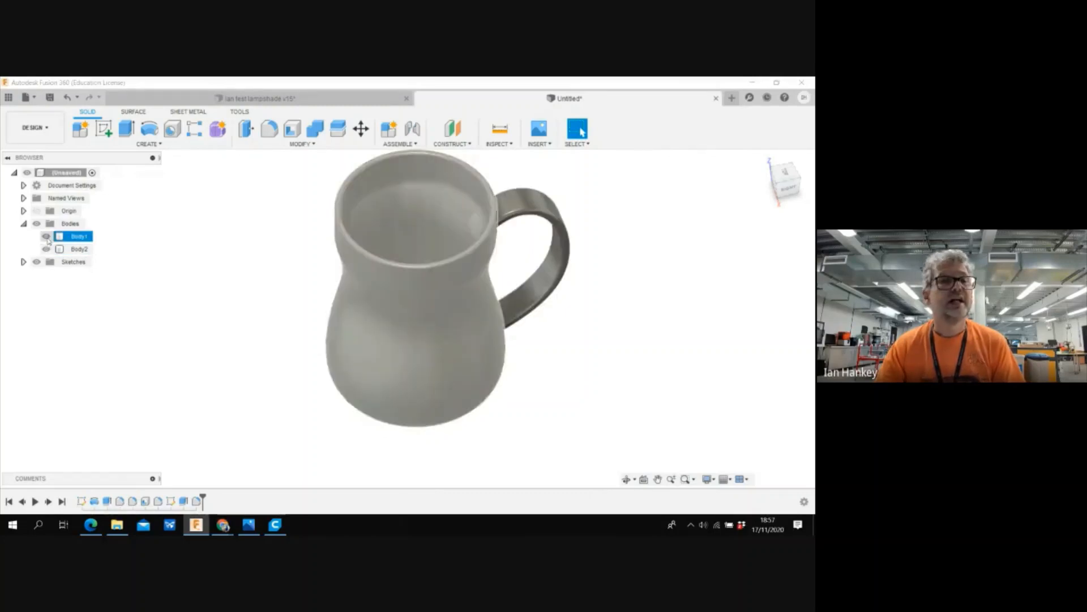
click(48, 238)
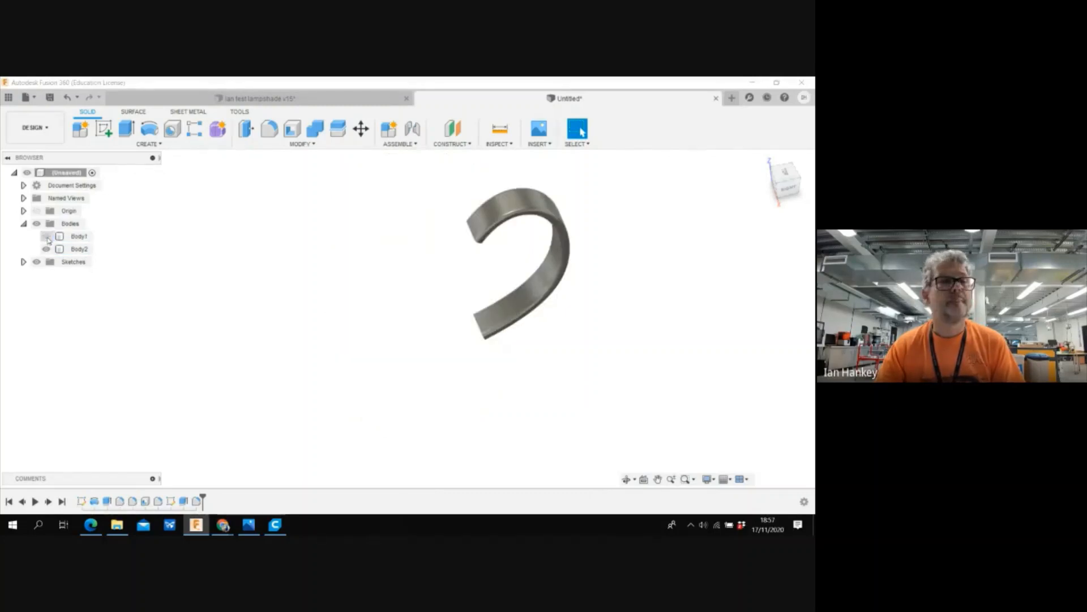
click(47, 238)
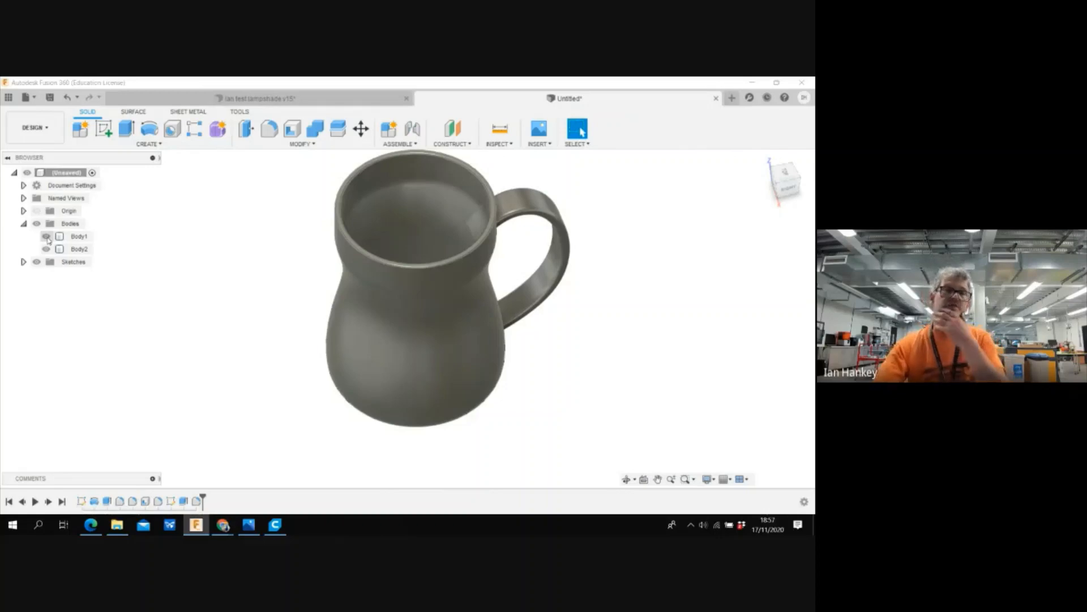
click(46, 237)
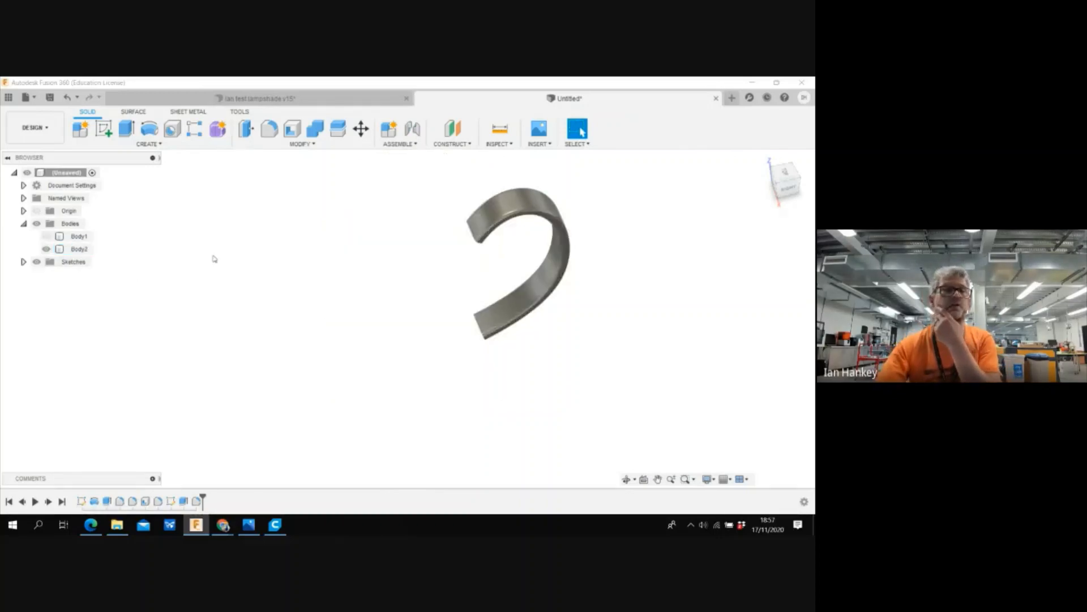
click(47, 237)
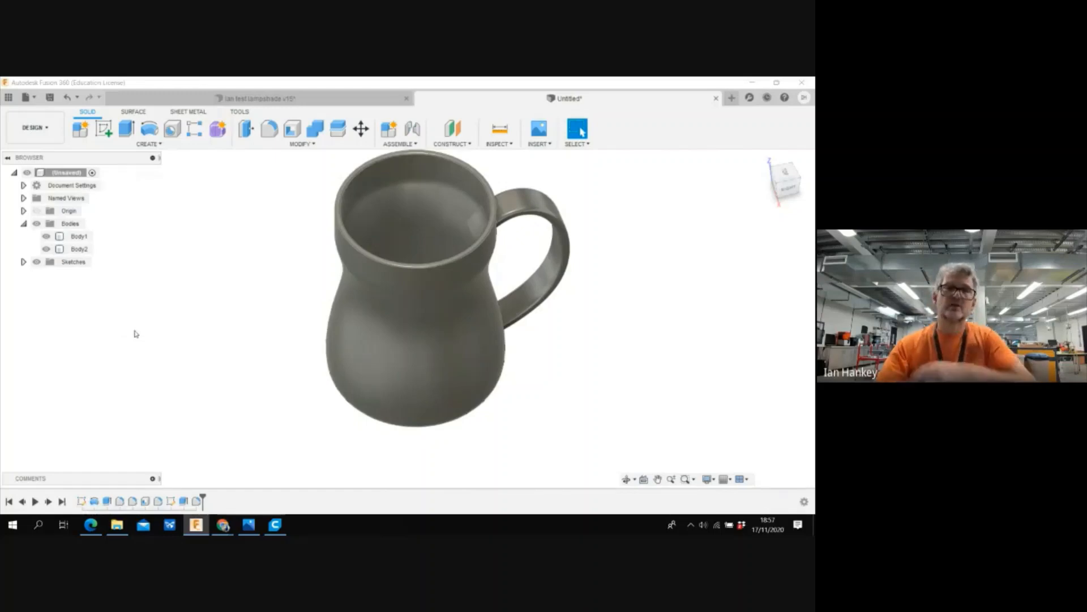
- Split the handle body using the vessel body as the splitting tool
click(299, 144)
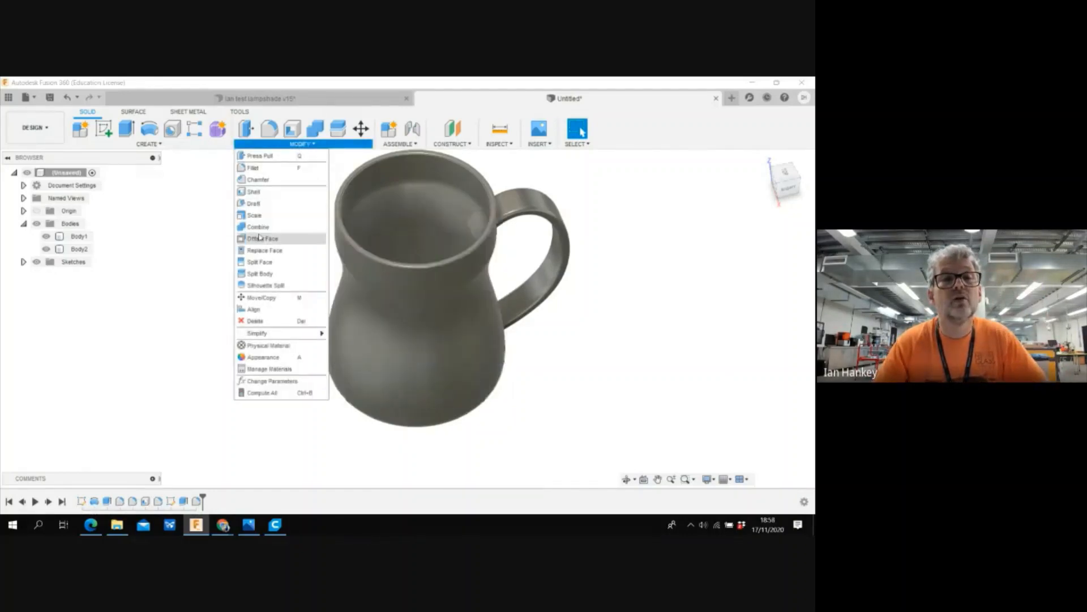
click(261, 274)
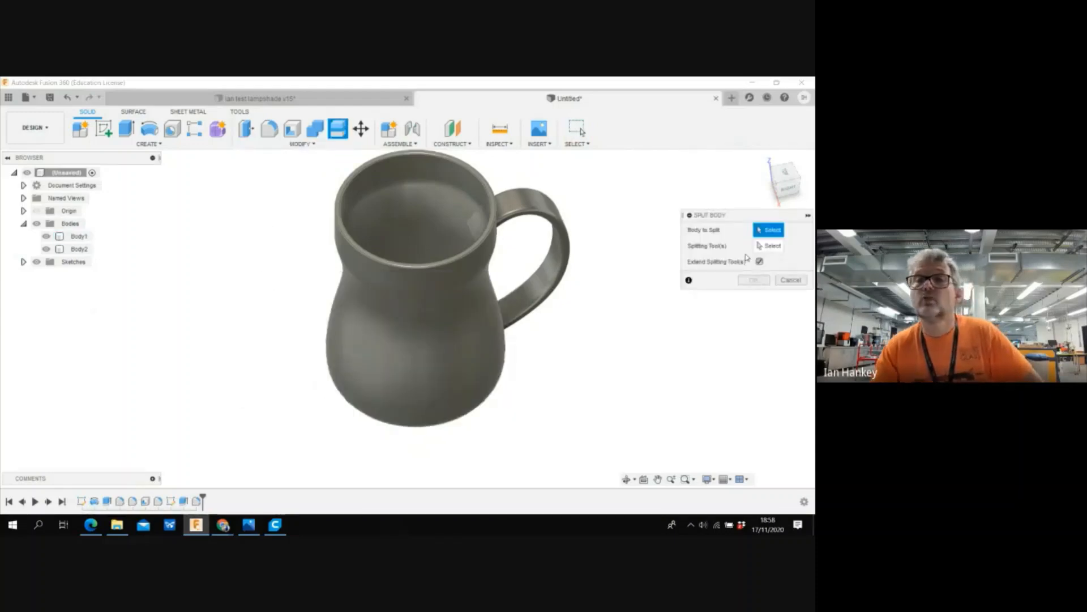
click(79, 250)
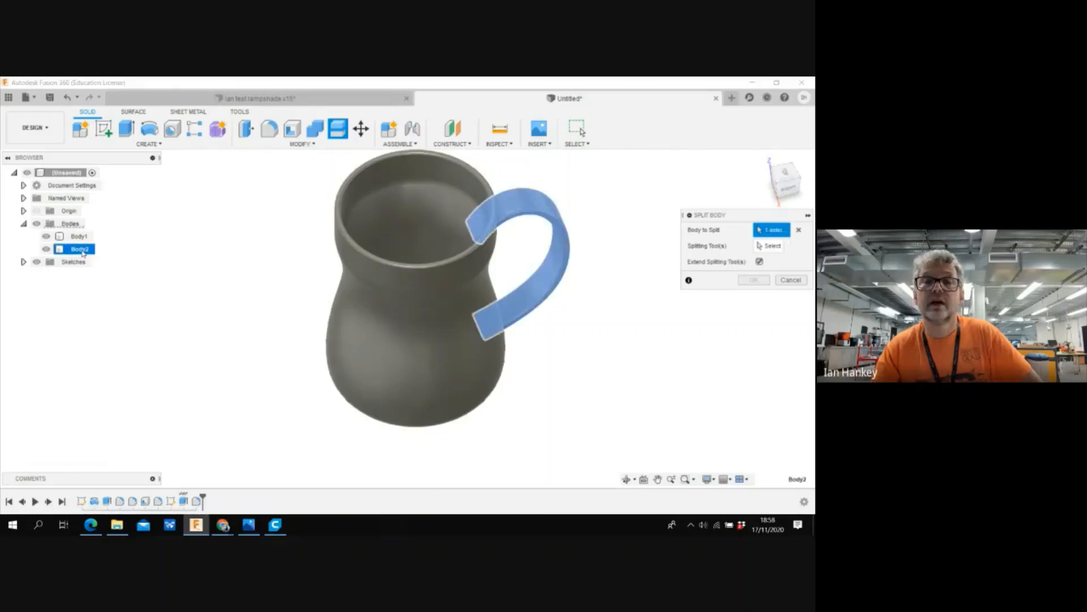
click(767, 246)
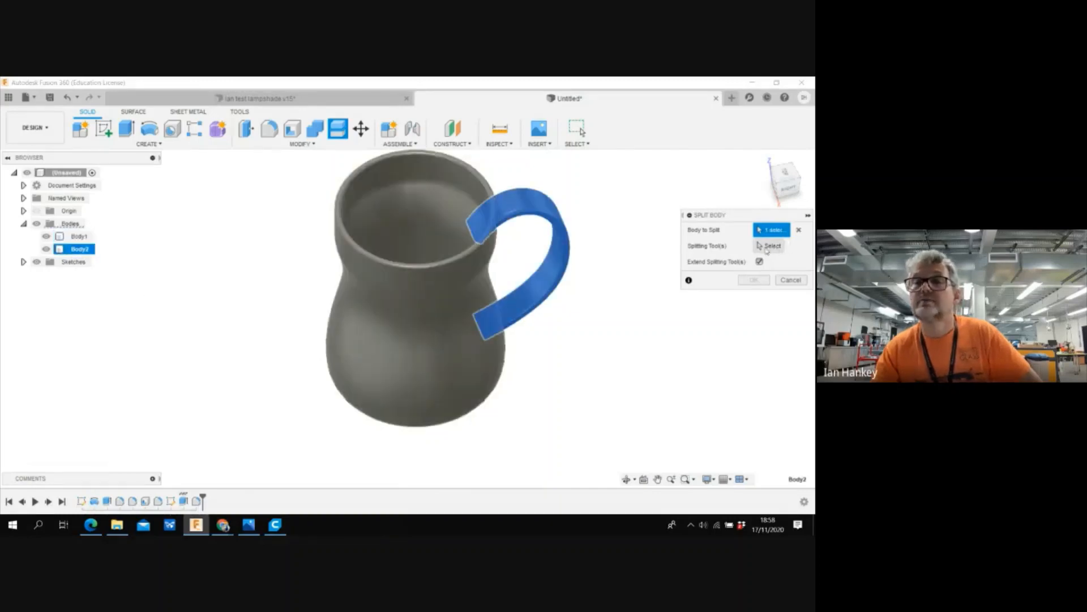
click(78, 236)
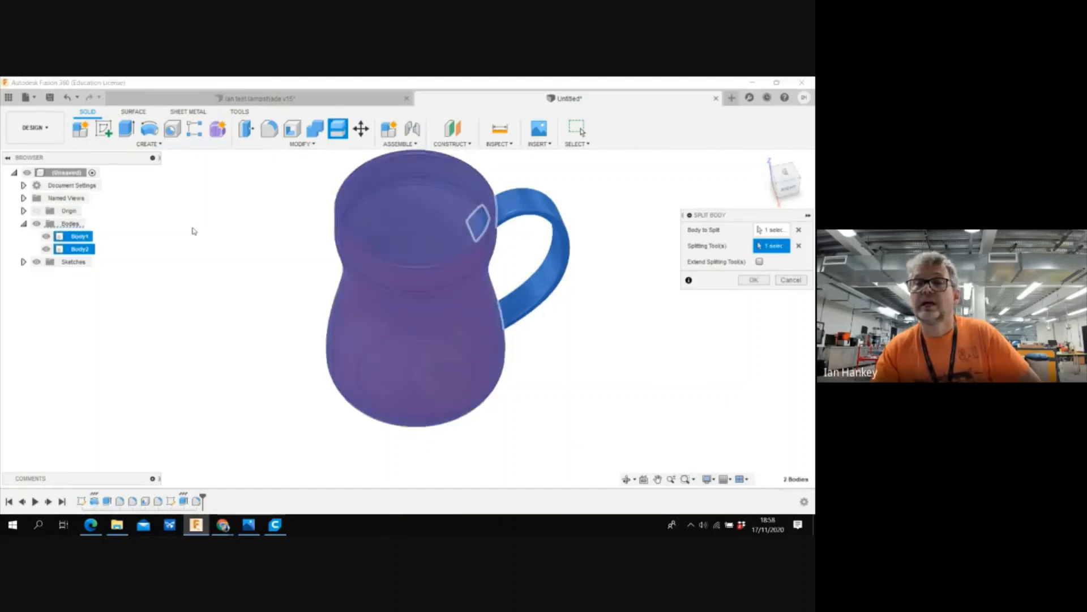
click(752, 280)
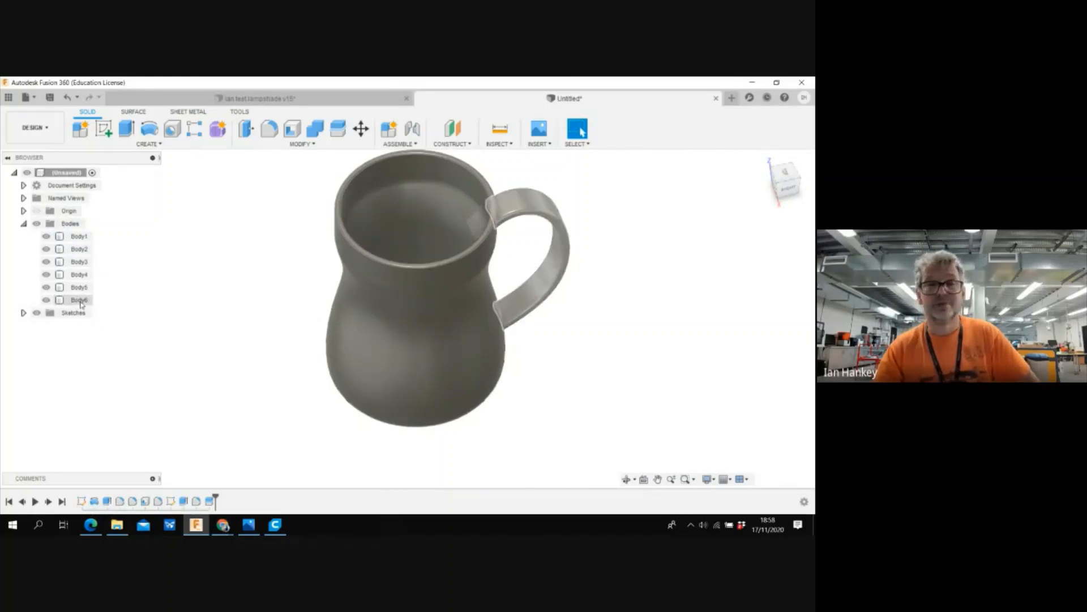
- Identify the separate handle pieces by selecting them and hide the lower handle stub inside the vessel
click(79, 300)
click(765, 171)
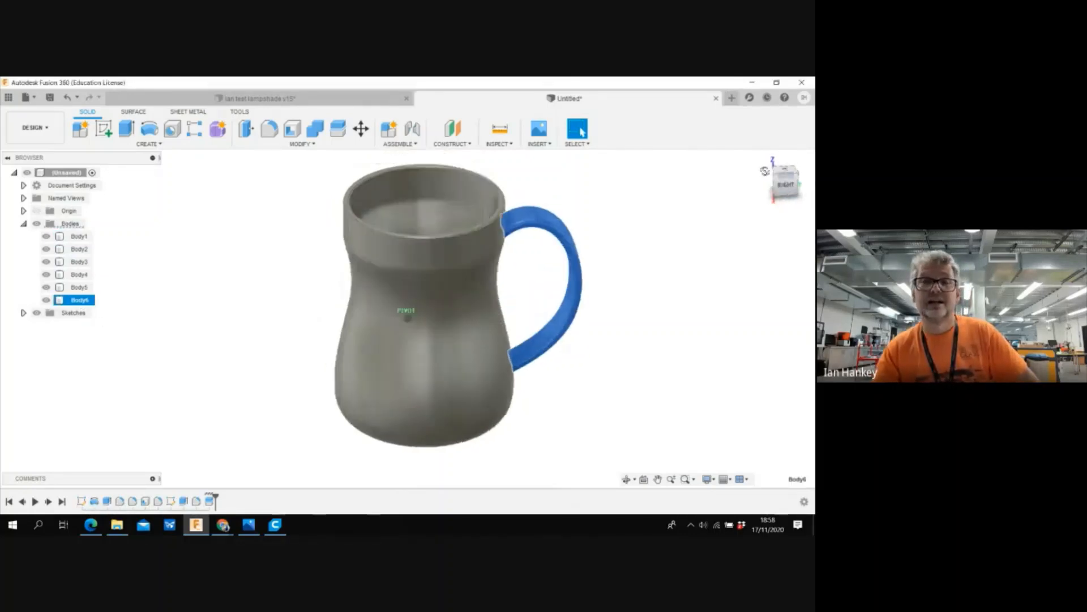
shift+click(371, 320)
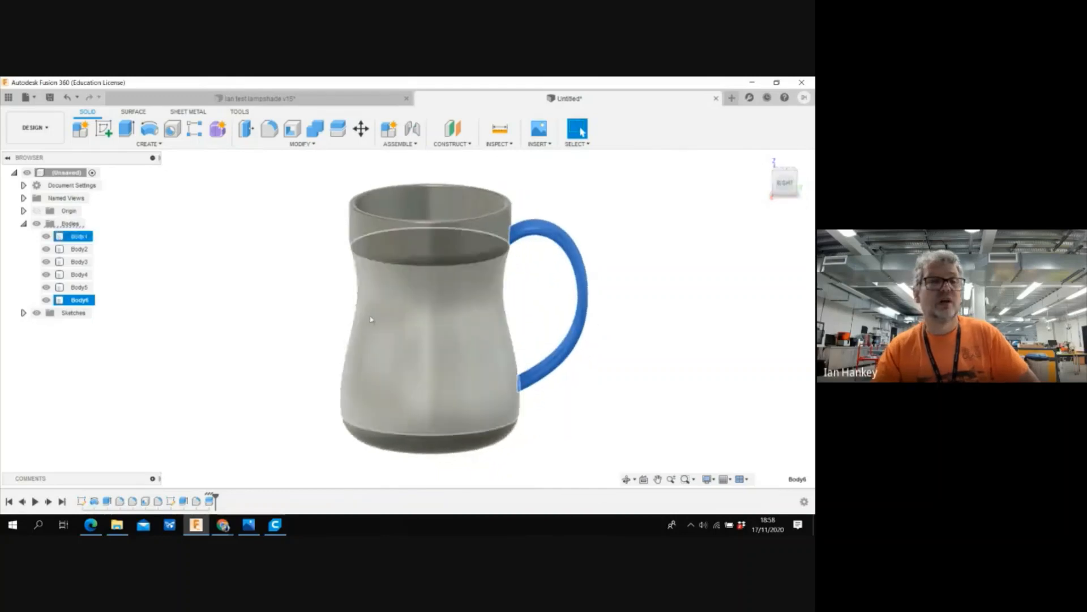
shift+middle_drag(371, 320, 391, 357)
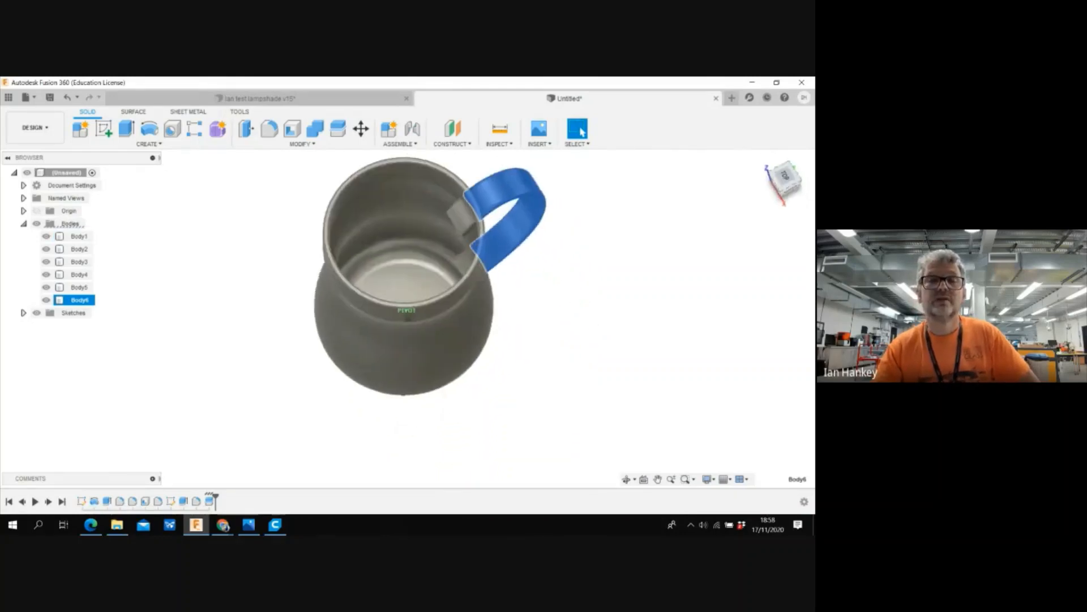
click(78, 287)
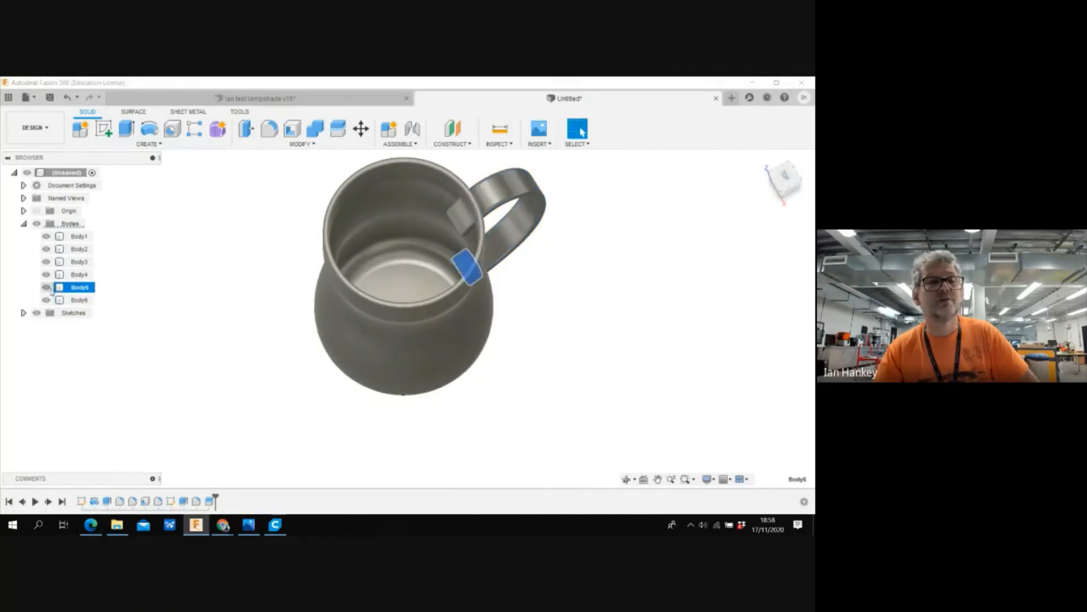
click(188, 297)
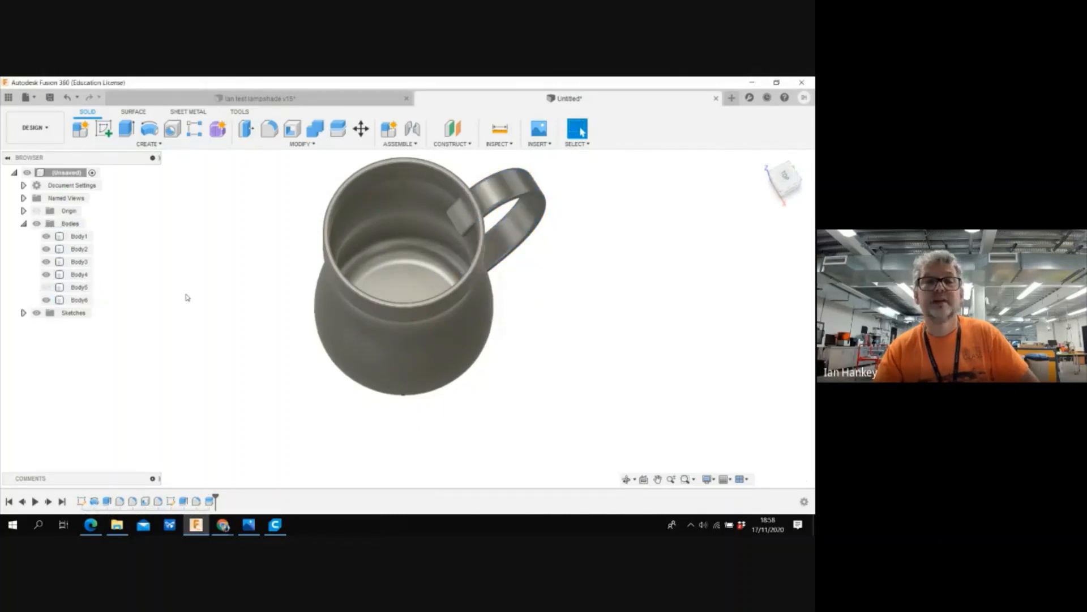
- Hide the leftover handle pieces Body4, Body3 and Body2, keeping only the vessel and the outer handle shown
click(80, 275)
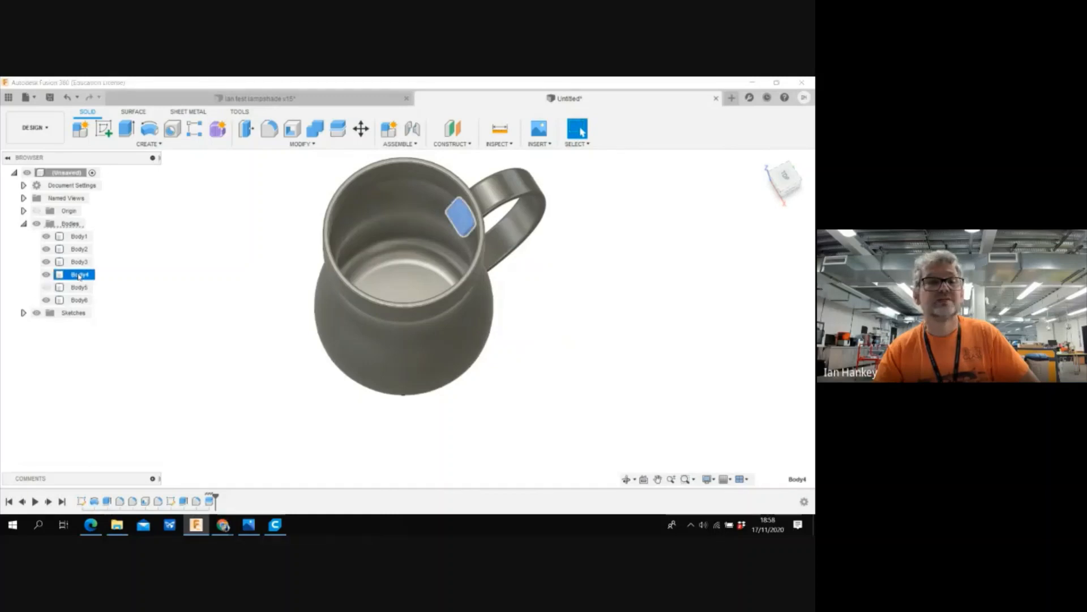
double_click(47, 275)
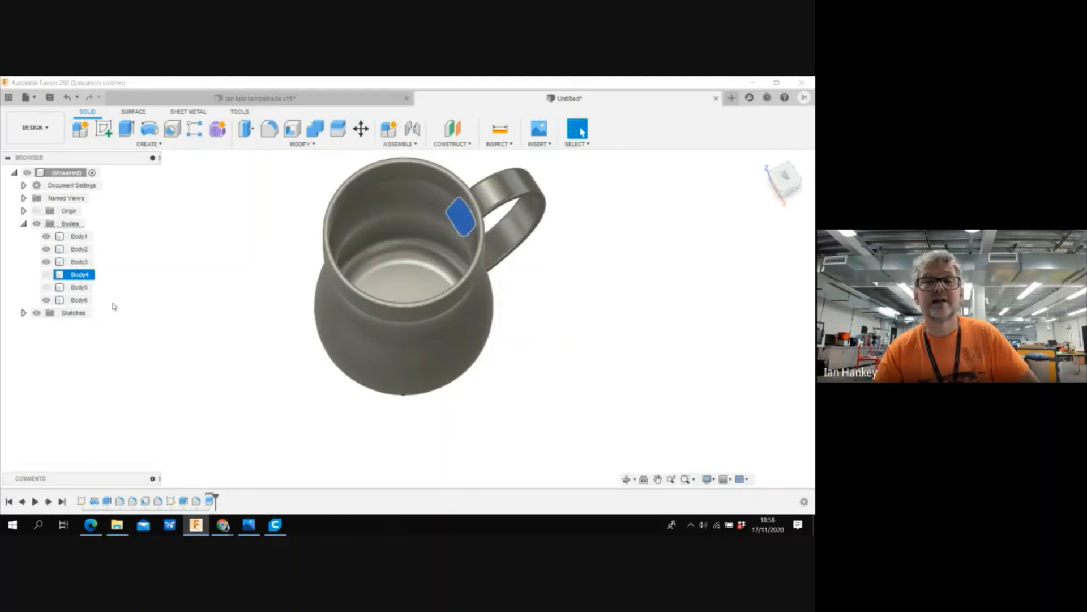
click(183, 320)
click(48, 262)
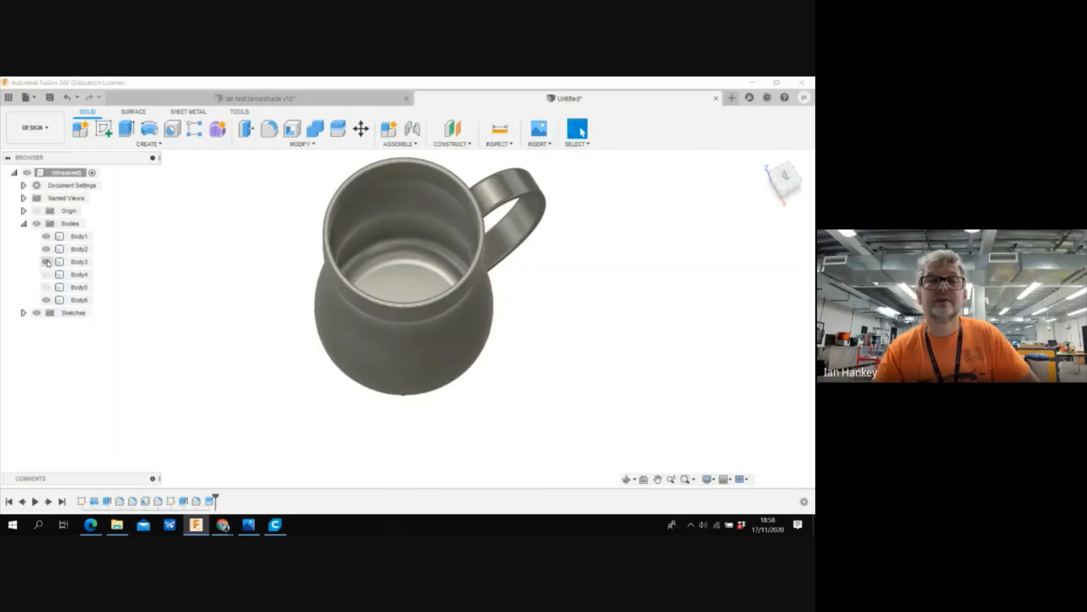
click(79, 262)
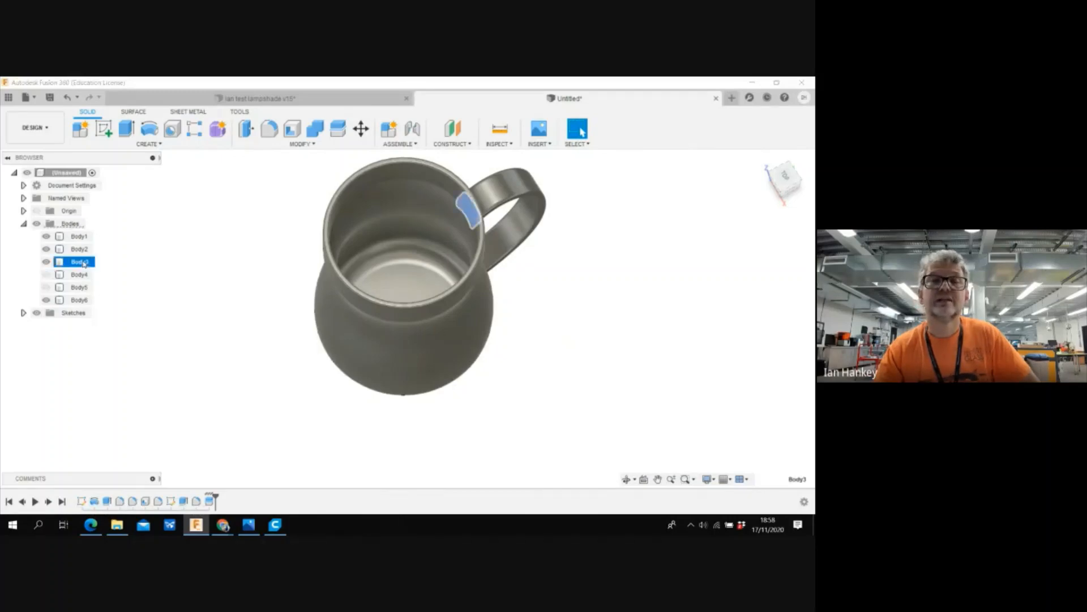
drag(780, 178, 781, 168)
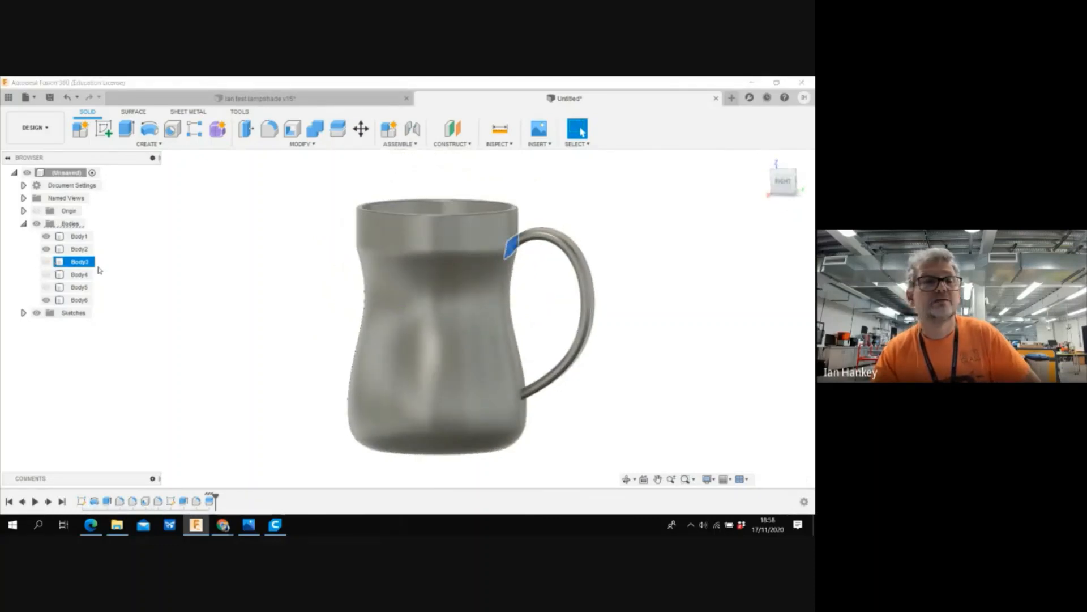
click(45, 249)
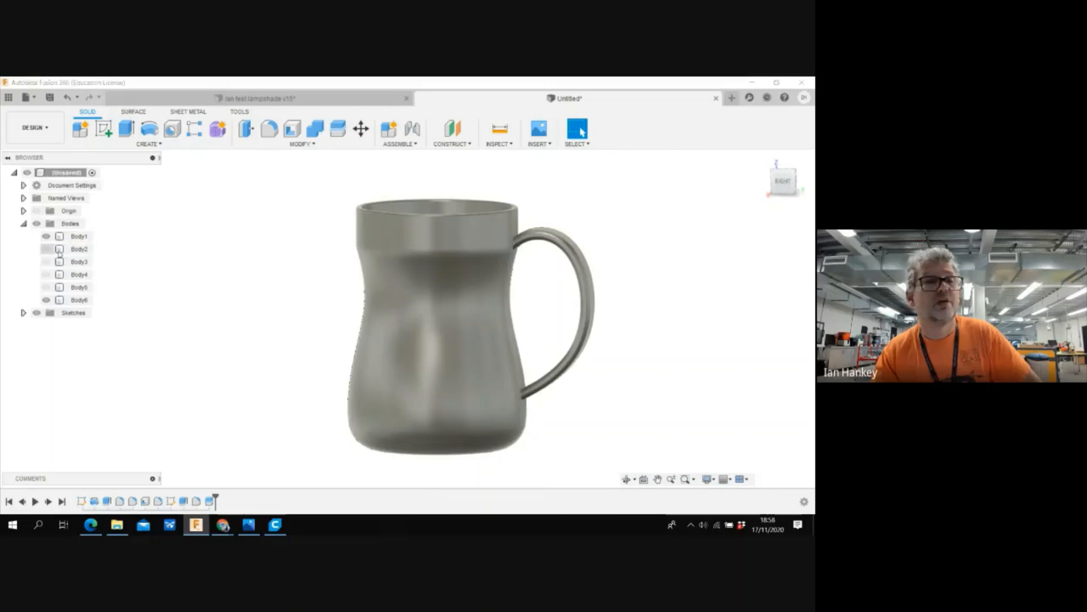
click(563, 240)
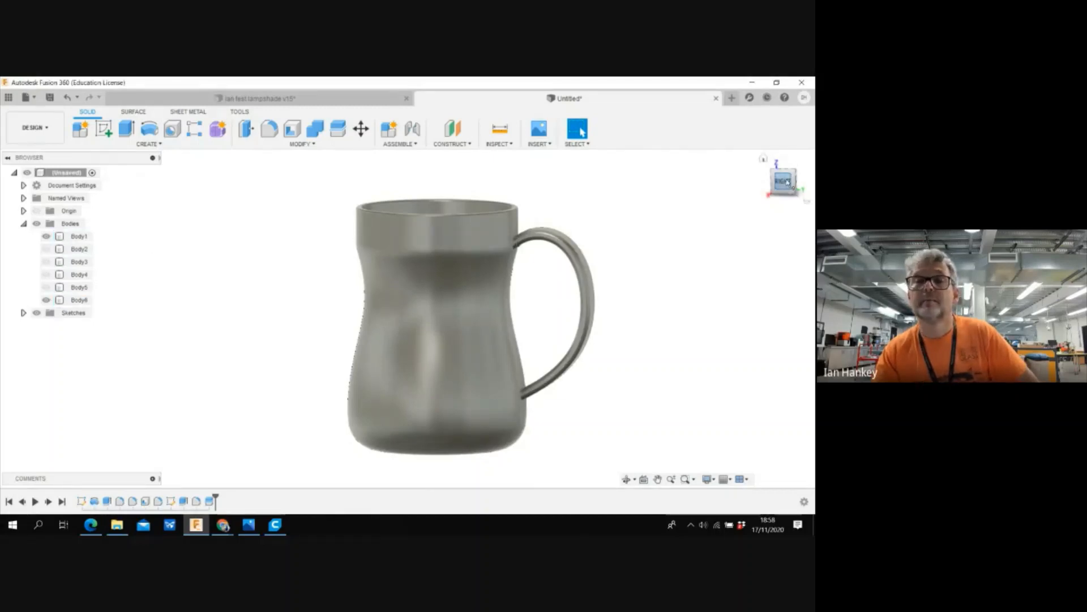
mouse_move(787, 182)
mouse_down()
mouse_move(631, 189)
mouse_move(653, 197)
mouse_up()
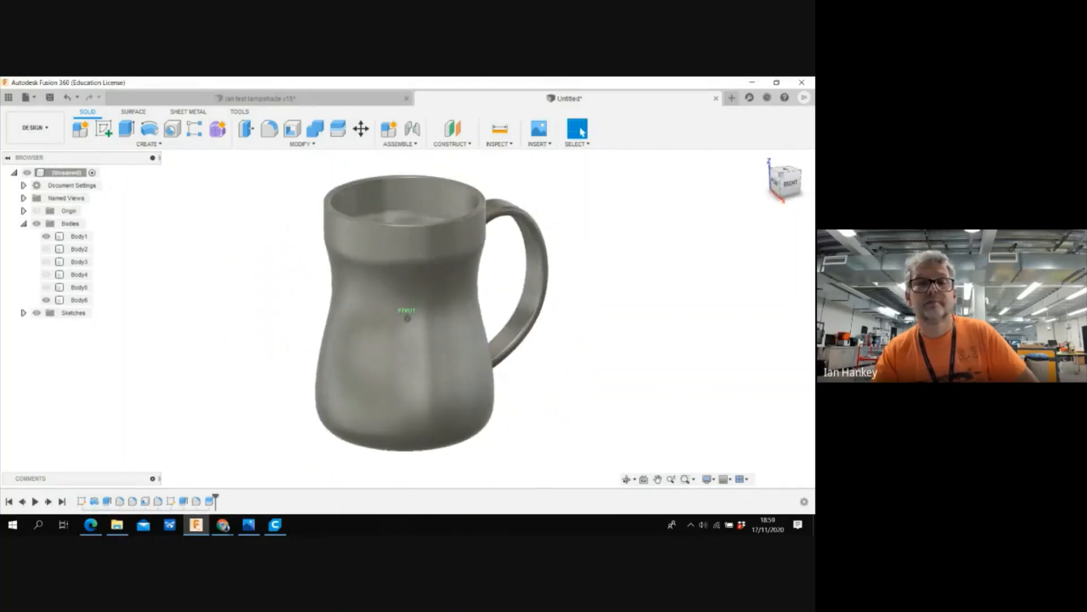
click(80, 236)
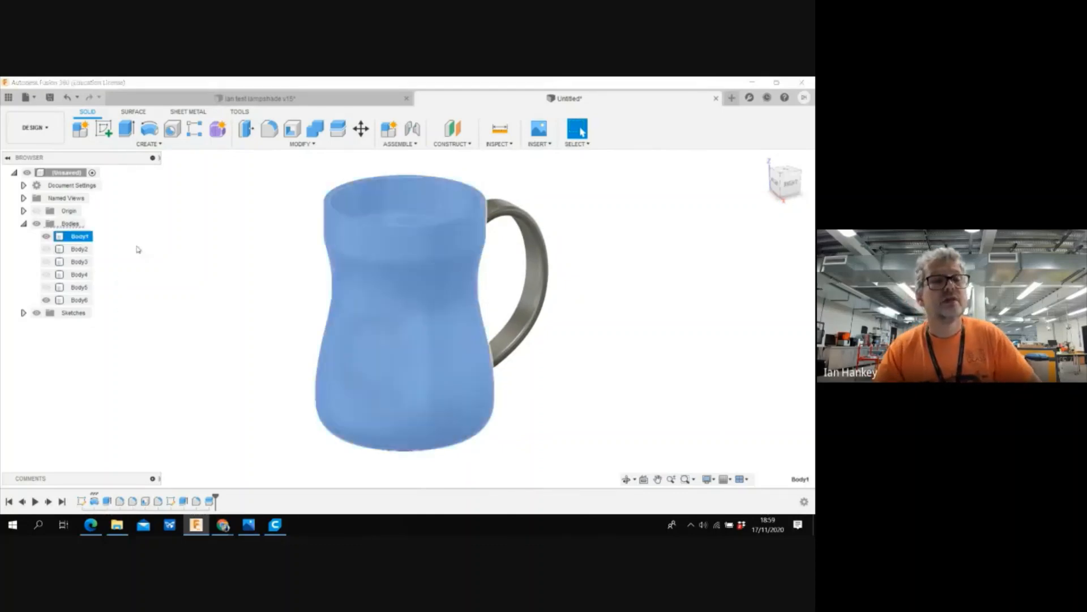
shift+click(81, 301)
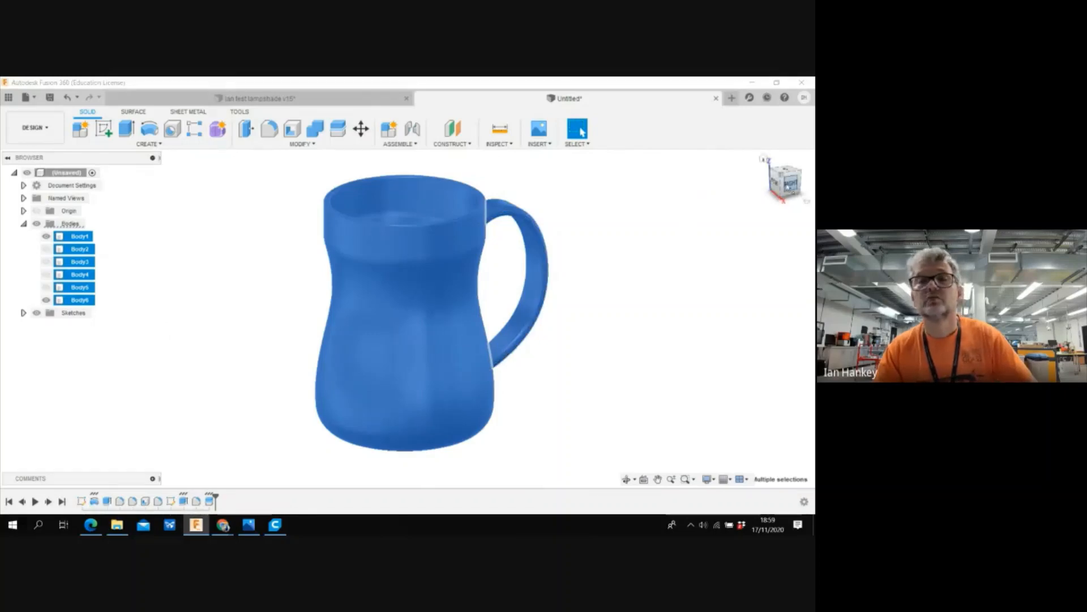
shift+middle_drag(407, 318, 430, 363)
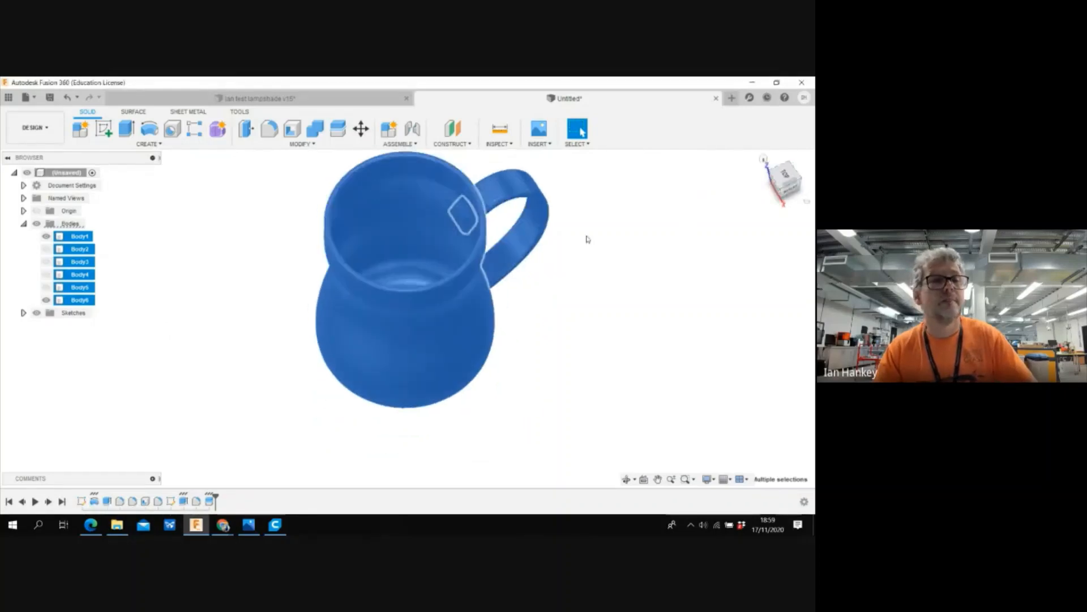
click(202, 286)
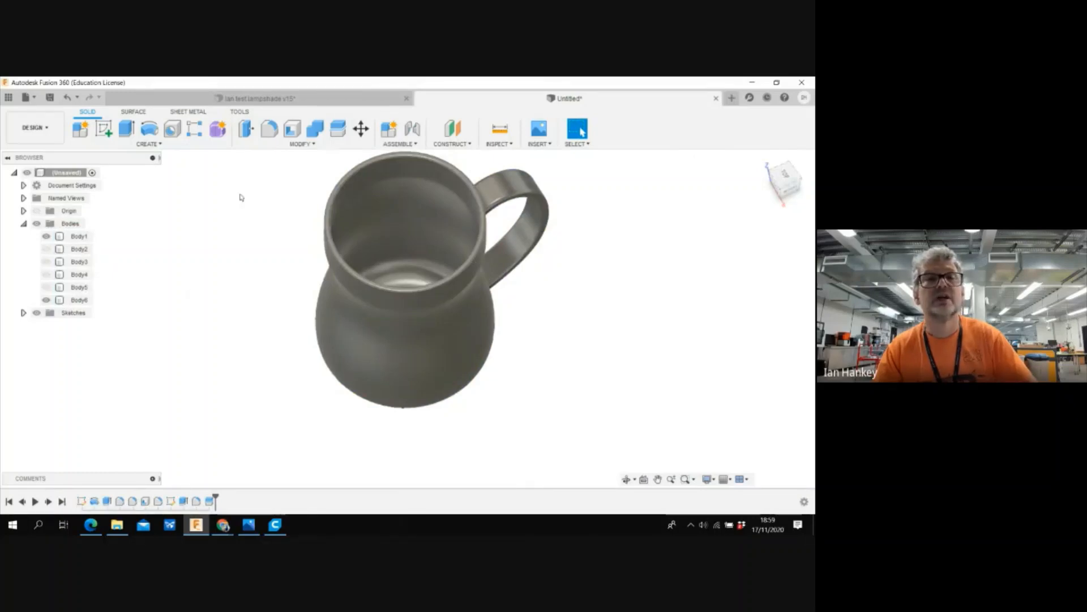
- Combine the outer handle with the vessel body using the Join operation, and toggle the joined body's visibility to check it
click(293, 146)
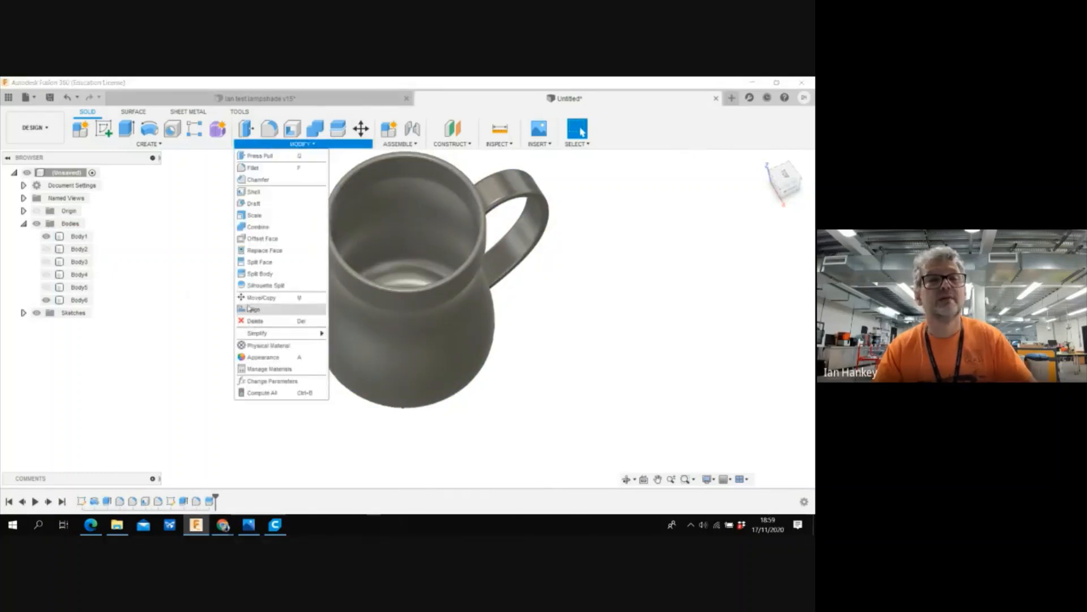
click(259, 227)
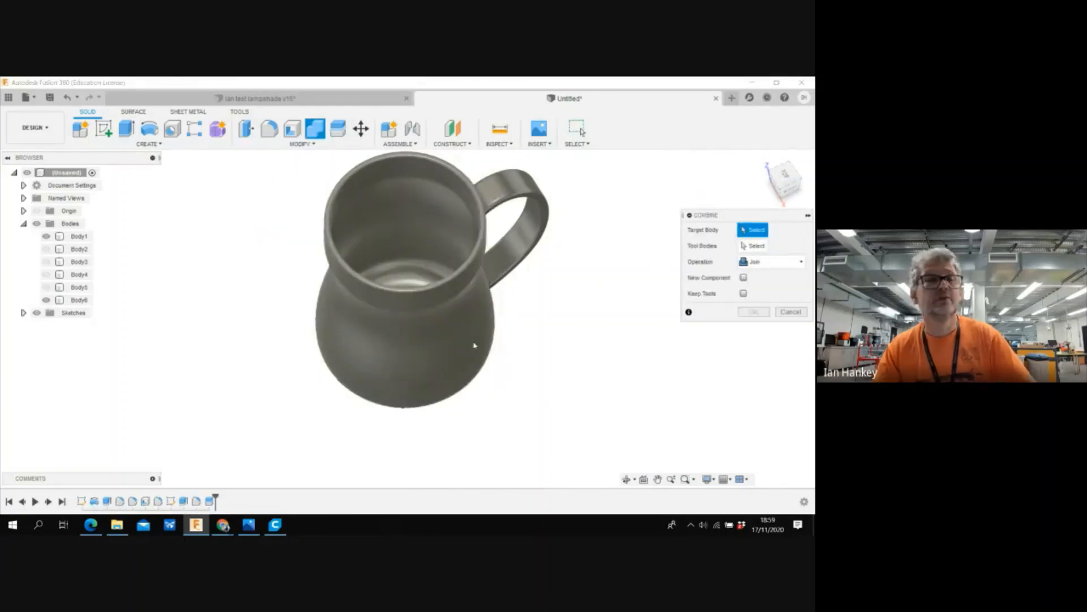
click(78, 236)
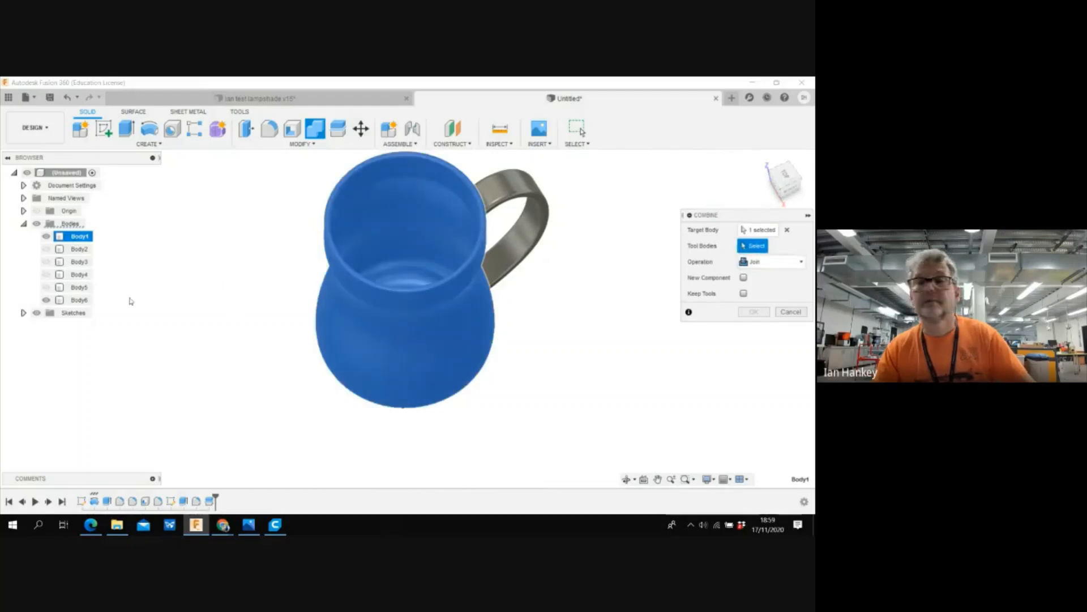
click(80, 301)
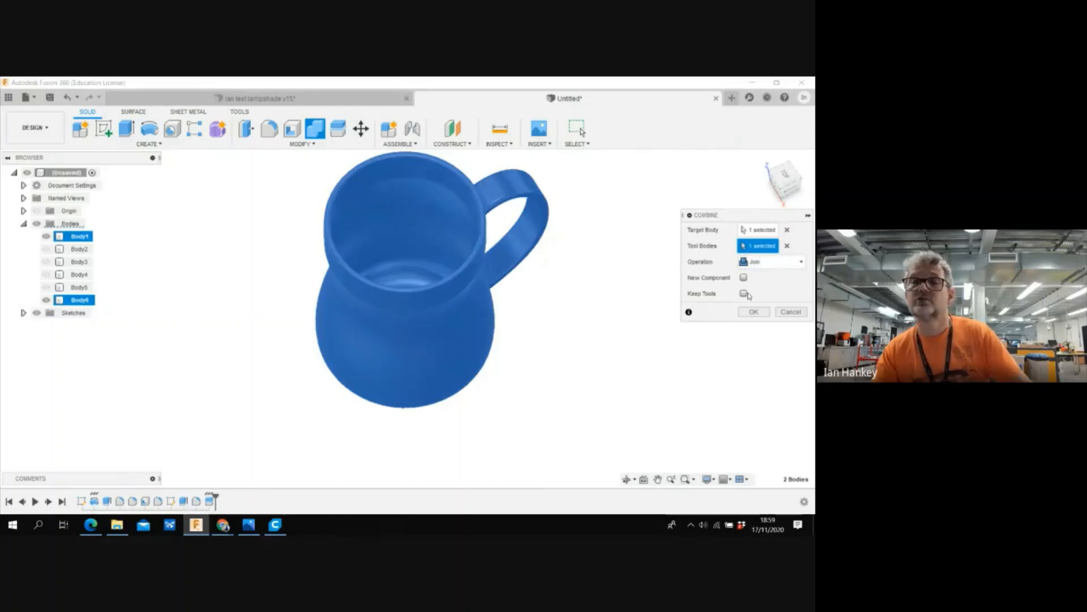
click(754, 311)
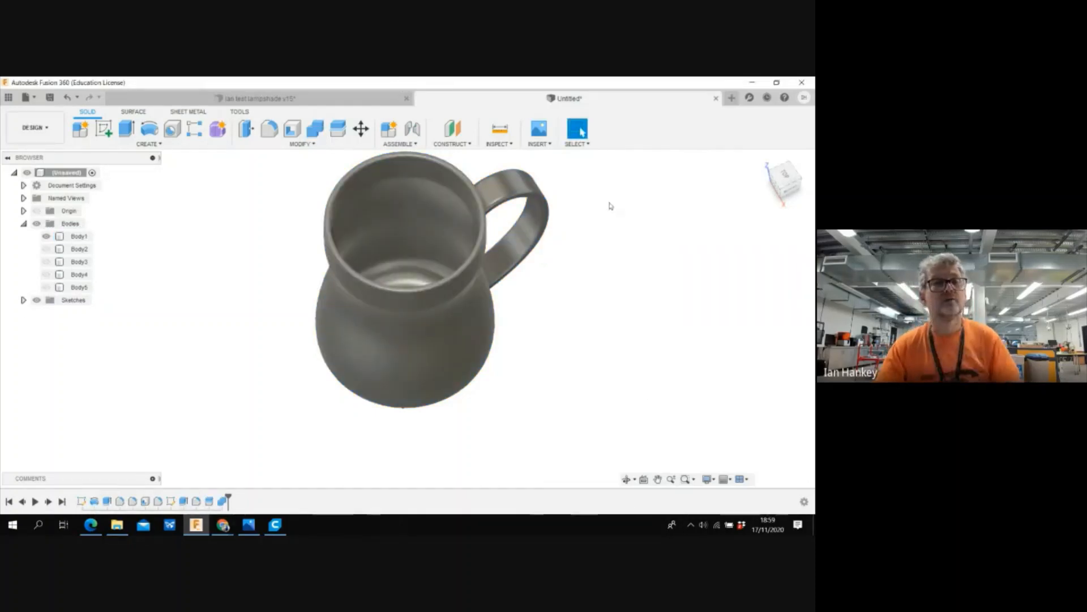
click(46, 237)
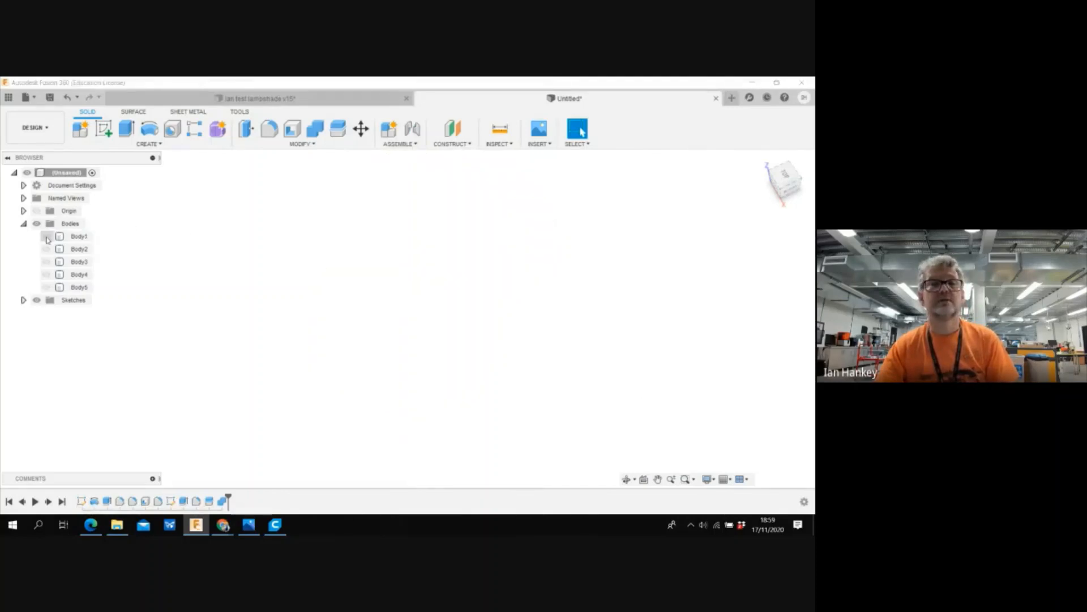
click(46, 237)
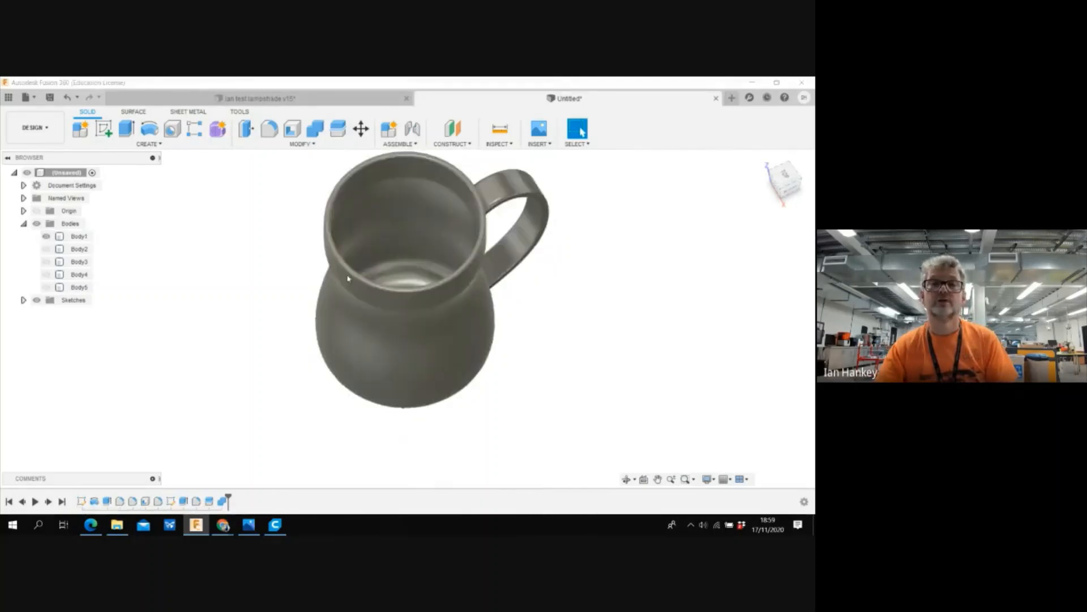
click(789, 184)
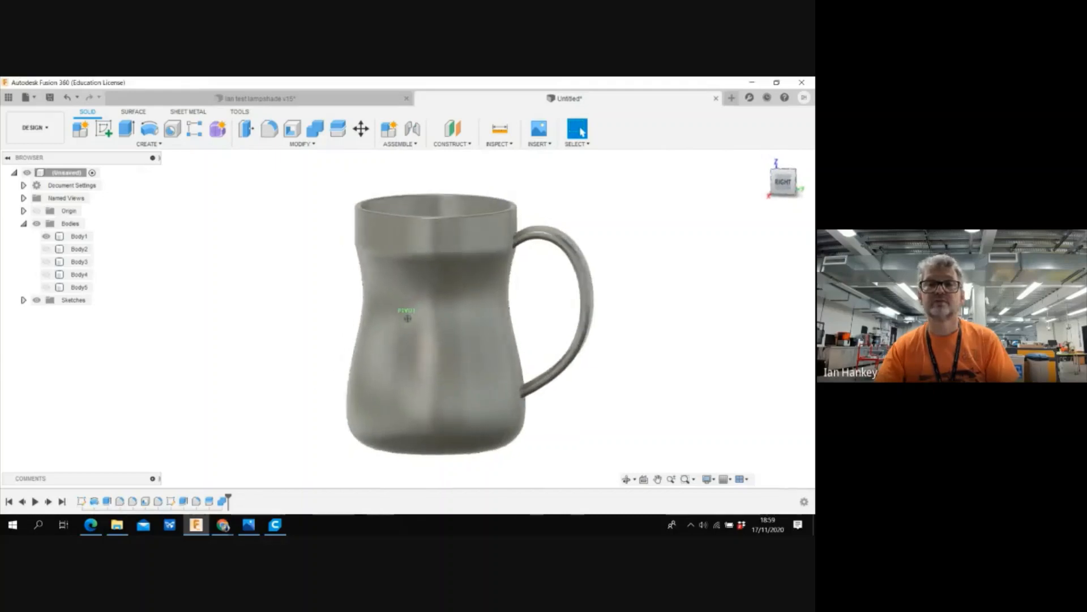
shift+middle_drag(407, 318, 260, 250)
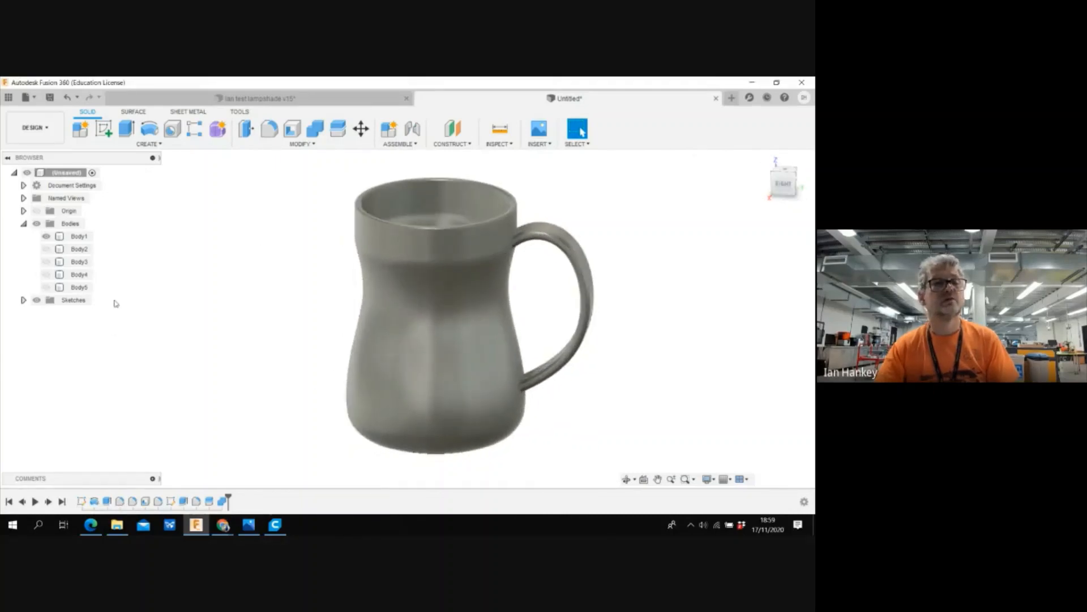
- Export the joined mug body as a high-refinement binary STL file named cup2 on the Desktop
right_click(75, 236)
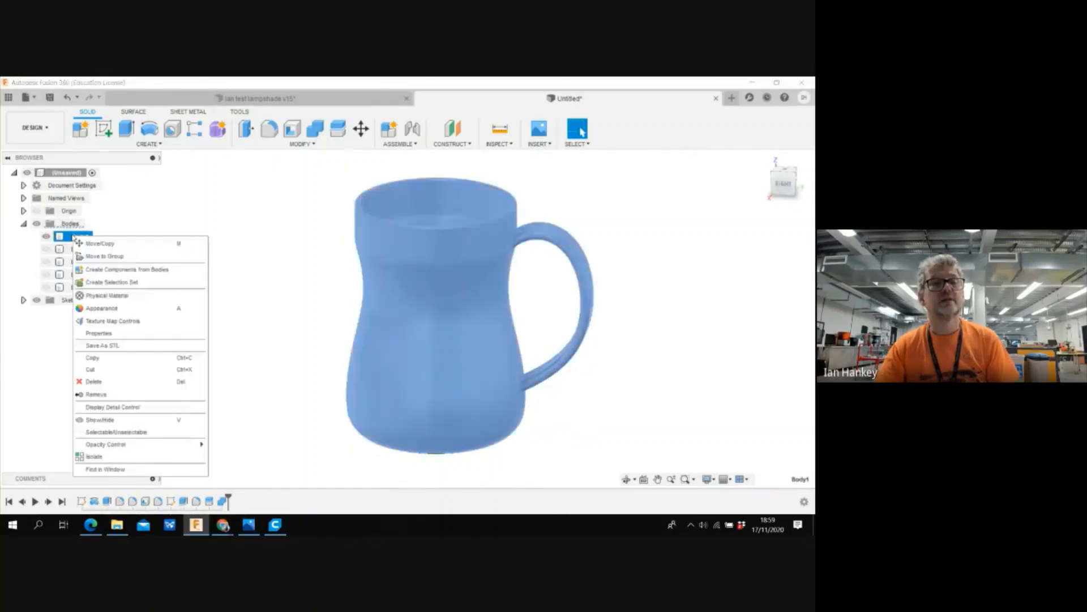
click(103, 346)
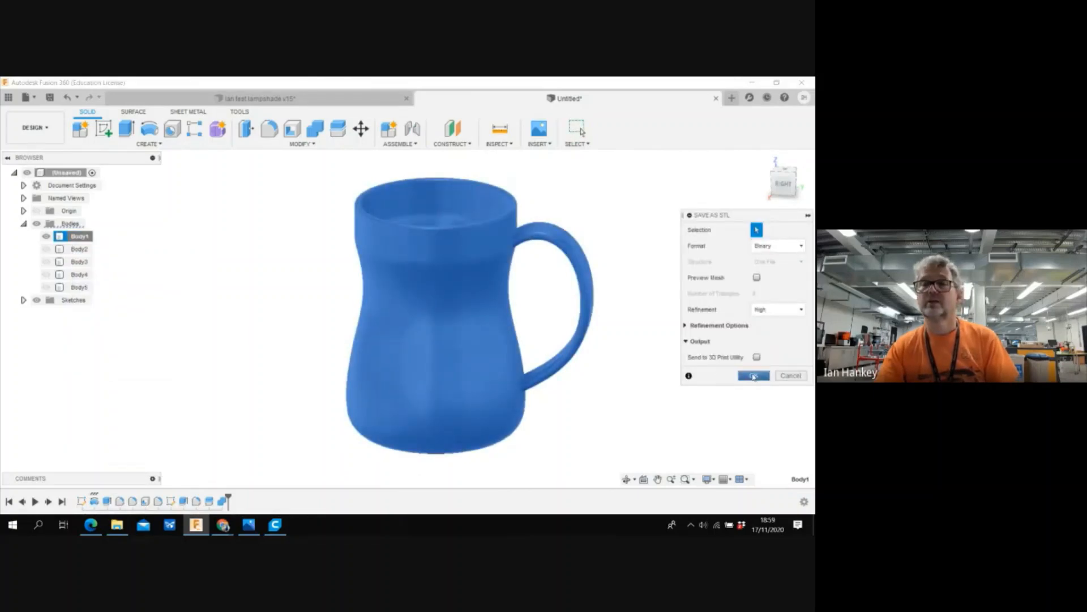
click(753, 376)
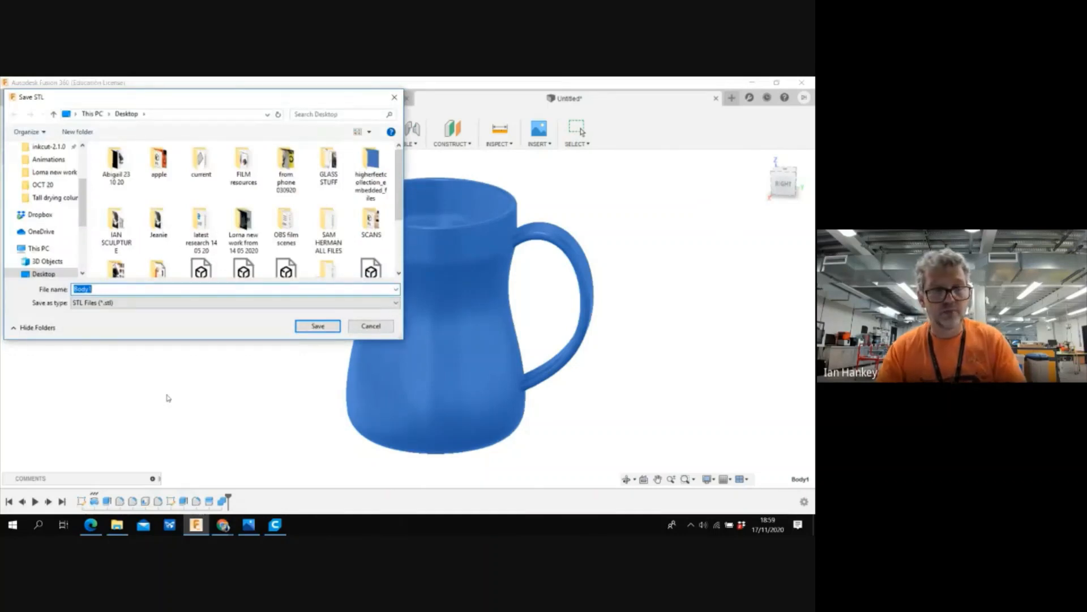
text(cup)
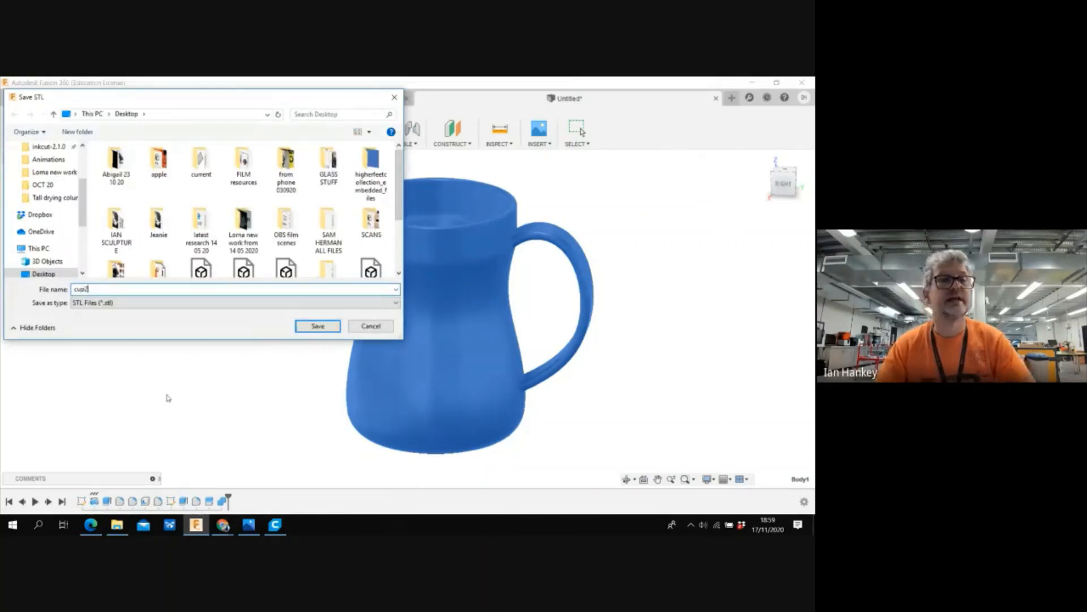
text(2)
click(318, 325)
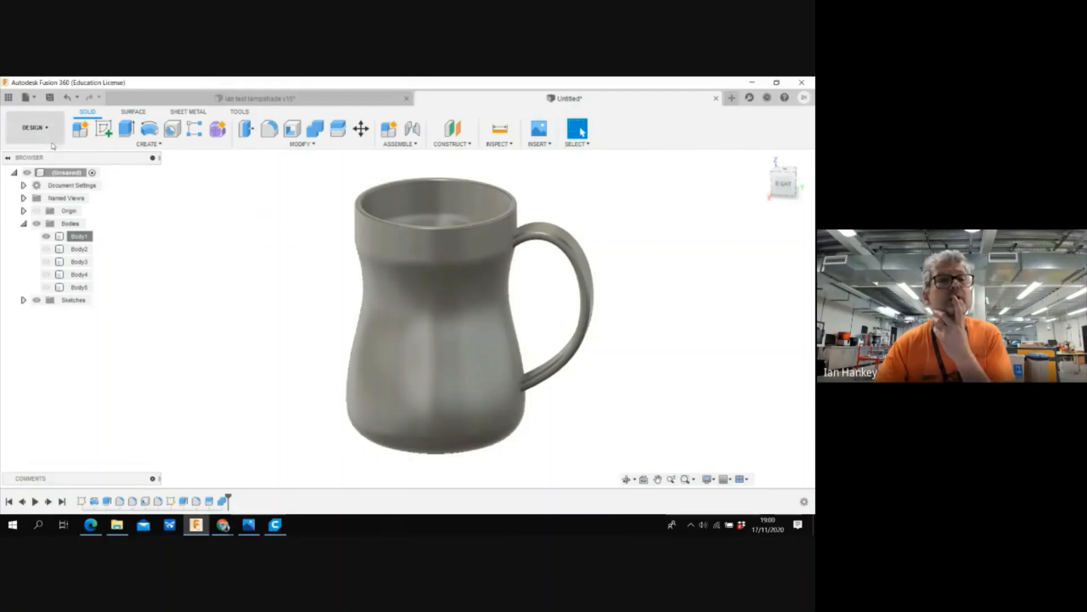
- Switch to the Render workspace and apply the Brass - Matte appearance from the metal library to the mug
click(34, 127)
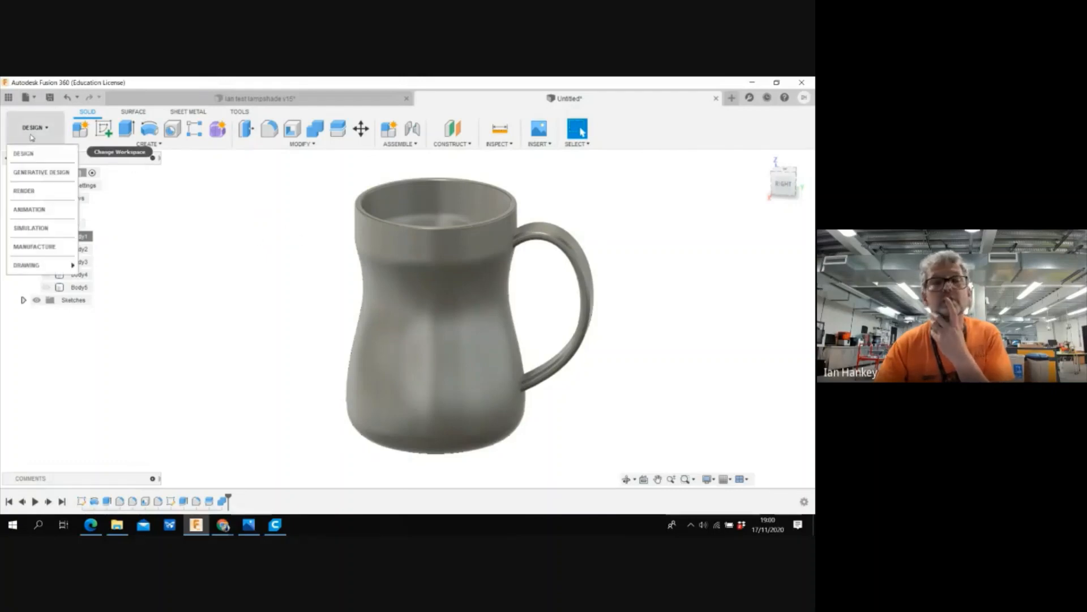
click(23, 191)
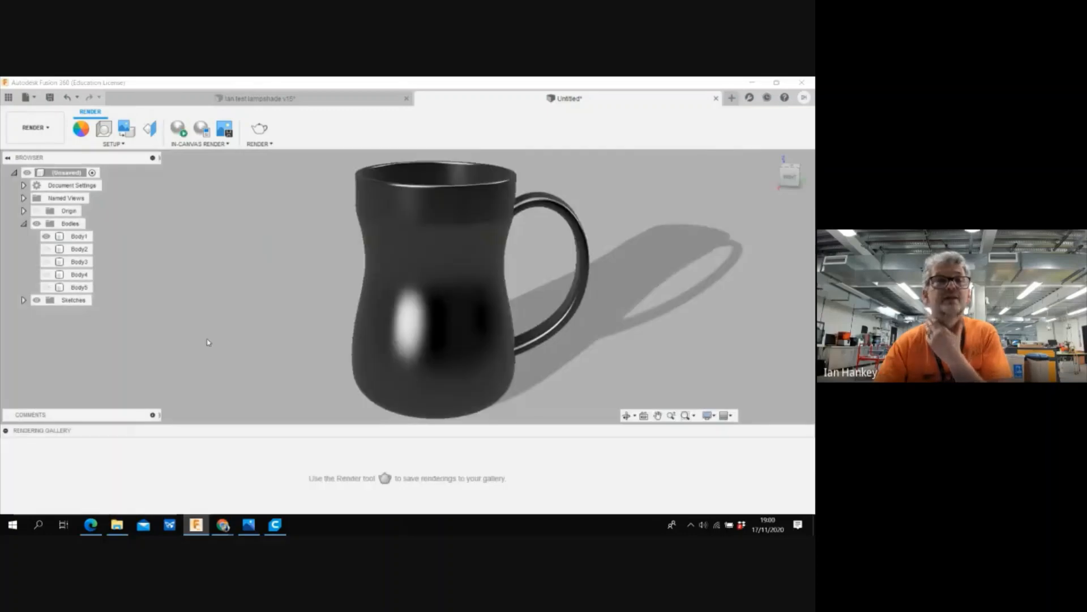
click(84, 132)
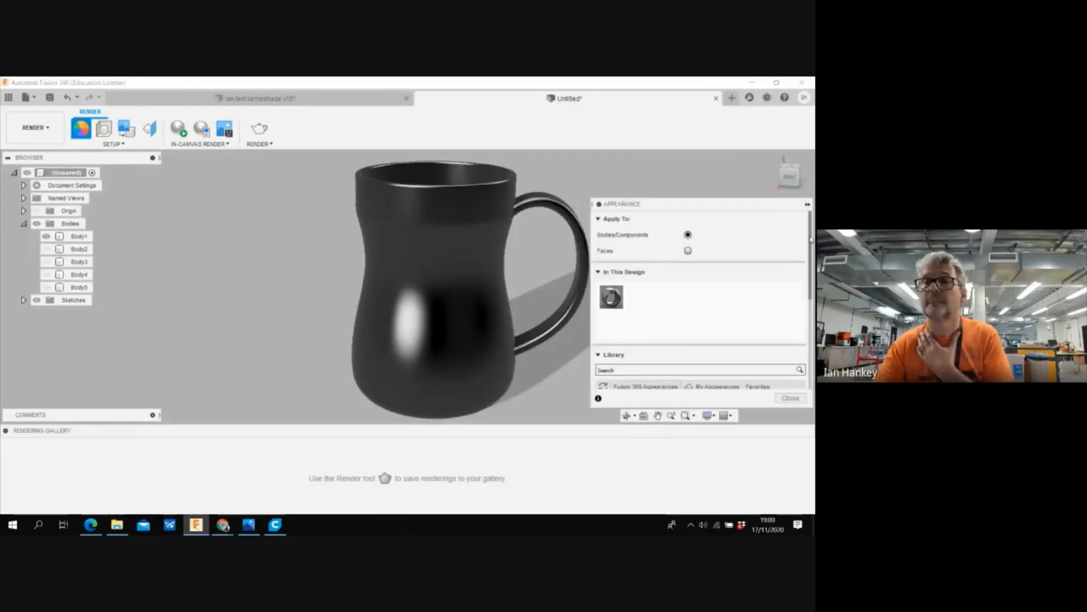
scroll(701, 299, down, 4)
scroll(701, 299, down, 1)
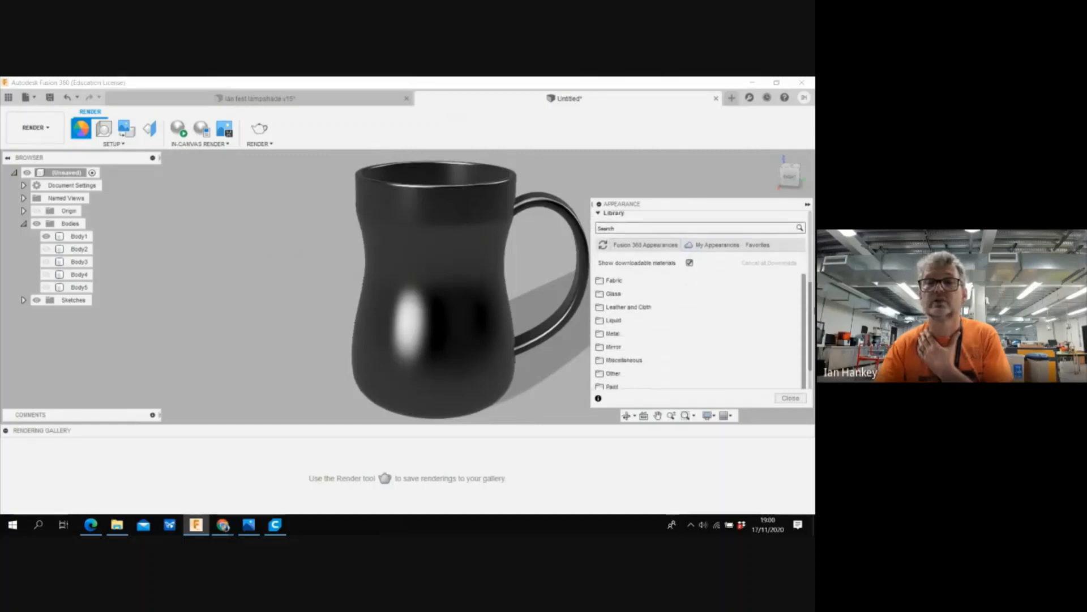
click(618, 321)
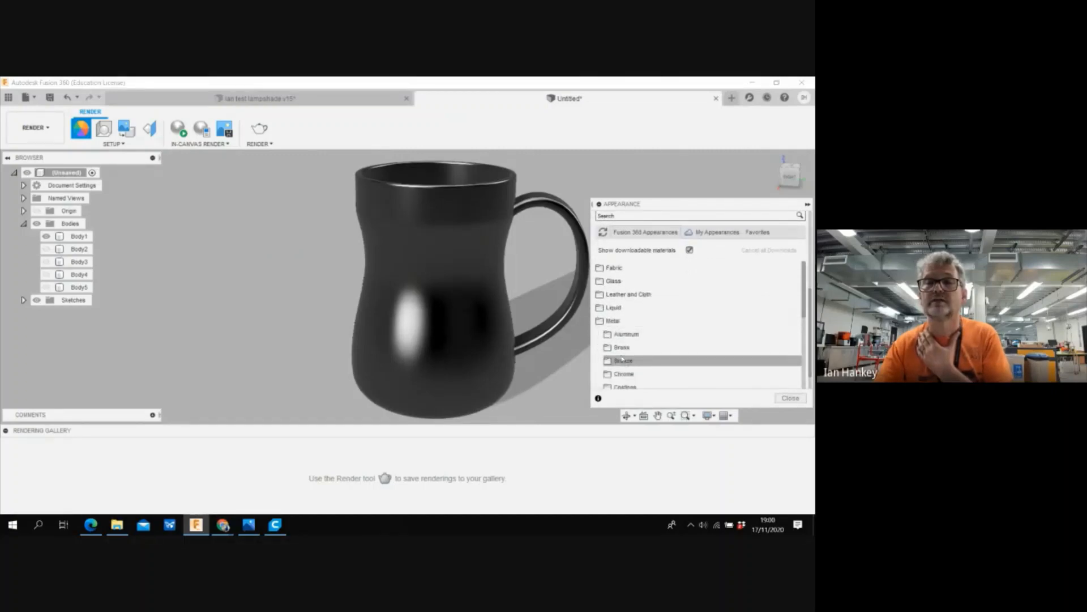
click(618, 347)
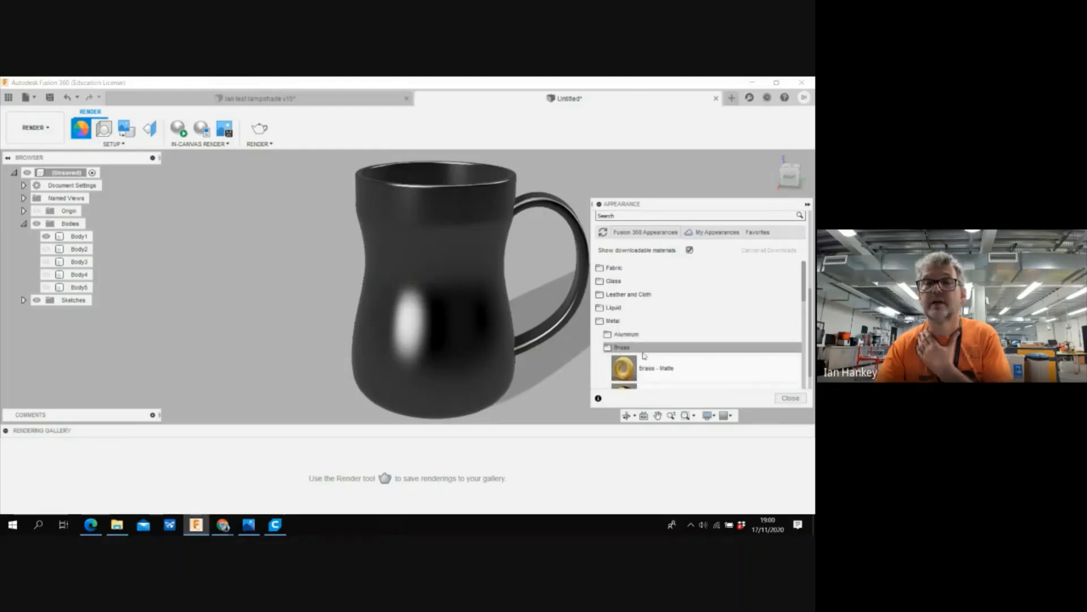
drag(631, 371, 417, 287)
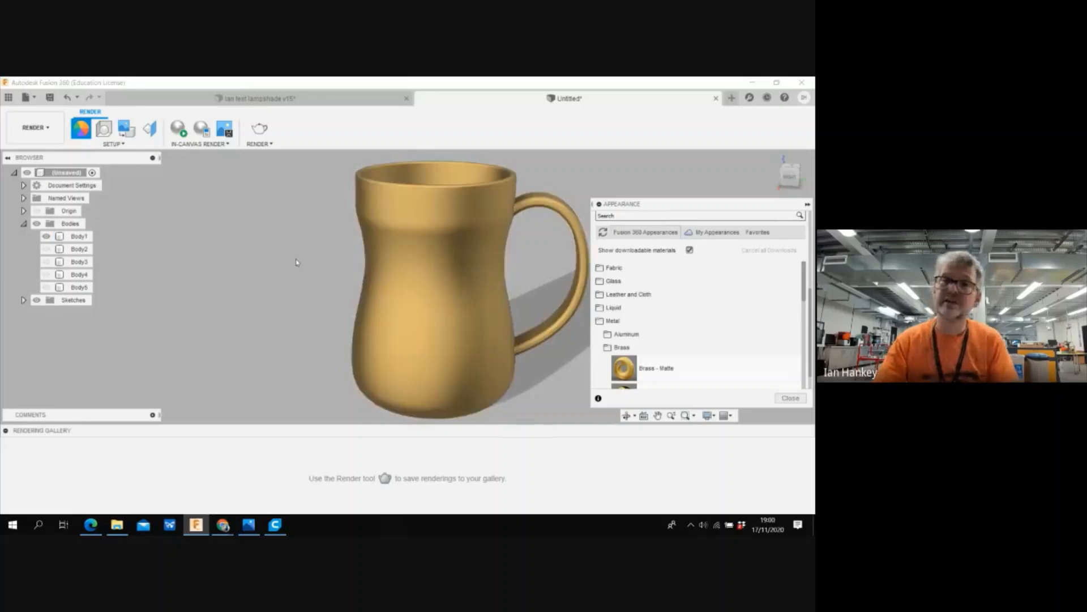
- Raise the scene's environment brightness to about 1739 lx
drag(795, 180, 645, 169)
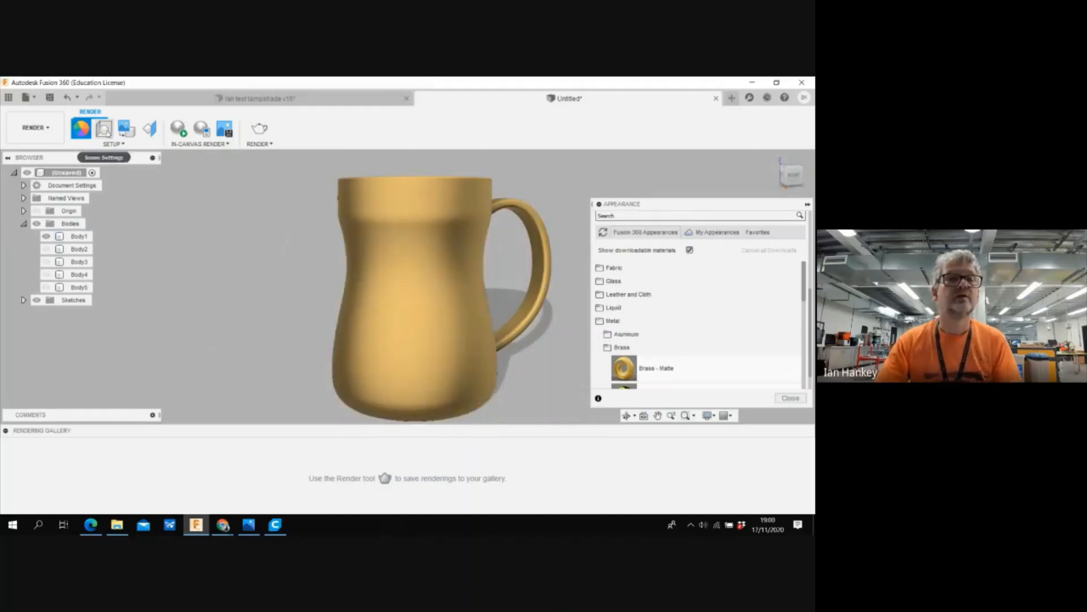
click(104, 128)
mouse_move(731, 267)
mouse_down()
mouse_move(744, 266)
mouse_move(734, 270)
mouse_up()
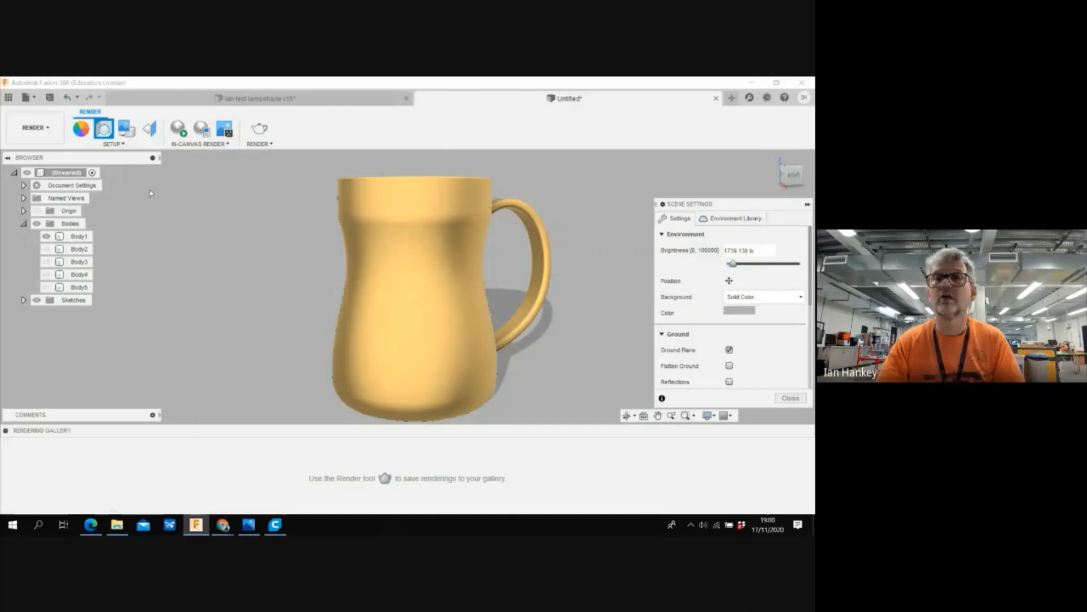
- Minimize the modelling window, switch to the Google Meet call in Chrome, and open the screen presentation options
click(750, 86)
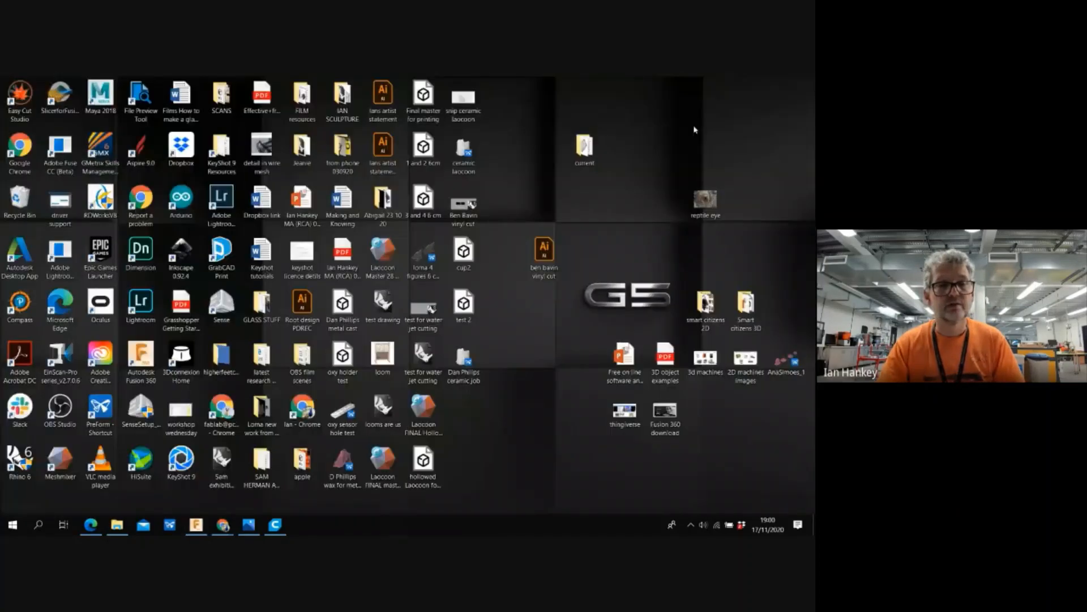
click(222, 524)
click(194, 491)
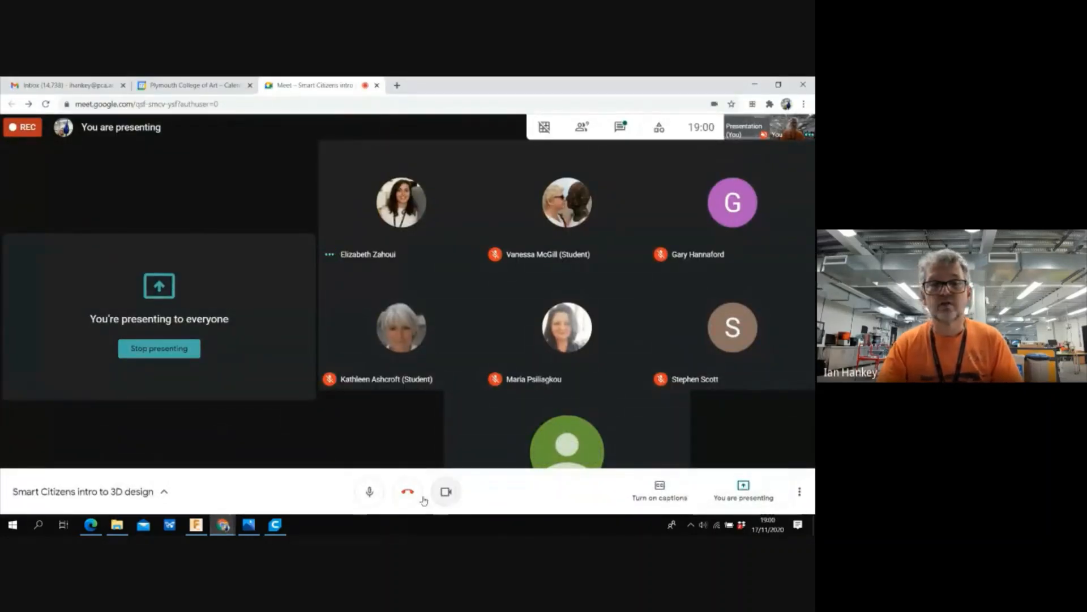
click(744, 490)
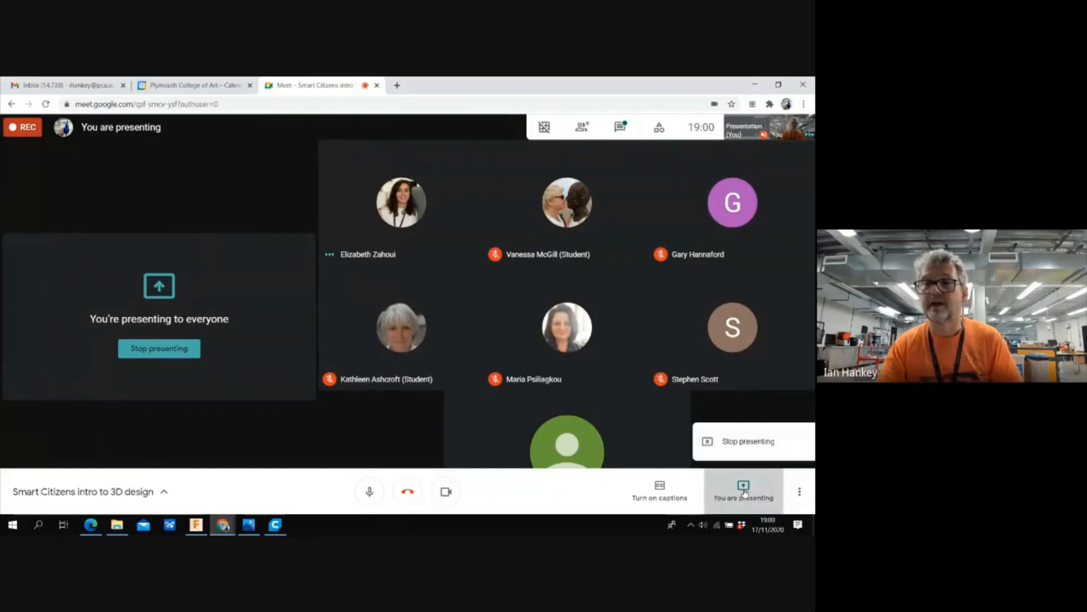